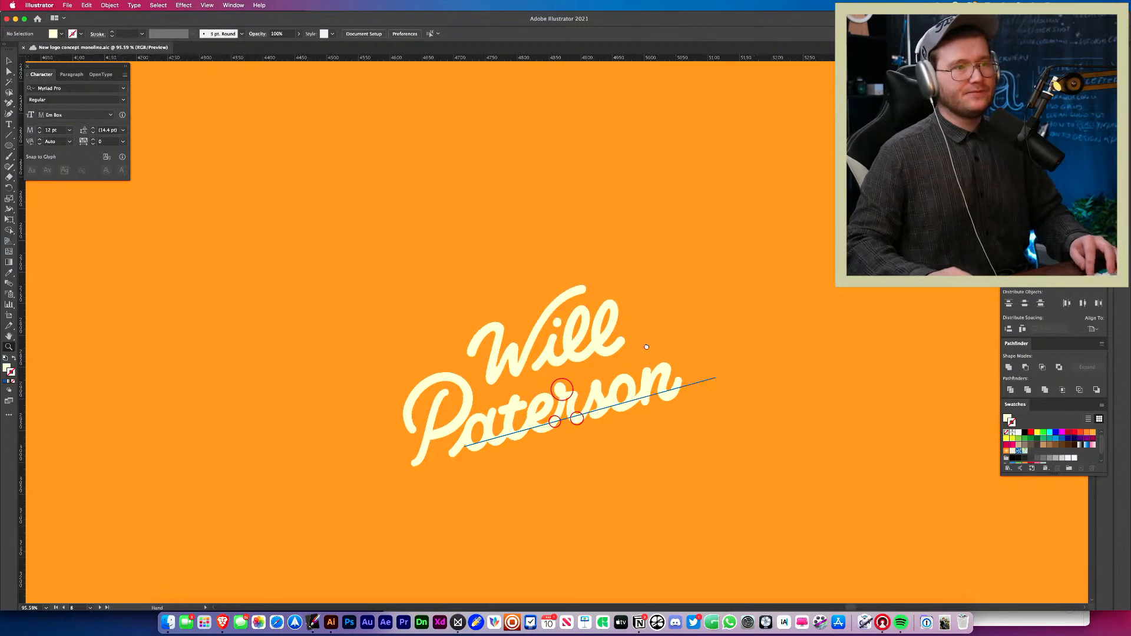
- Create a new 1920 x 1080 px web document
{"action": "left_click_drag", "start_coordinate": [372, 380], "coordinate": [466, 384]}
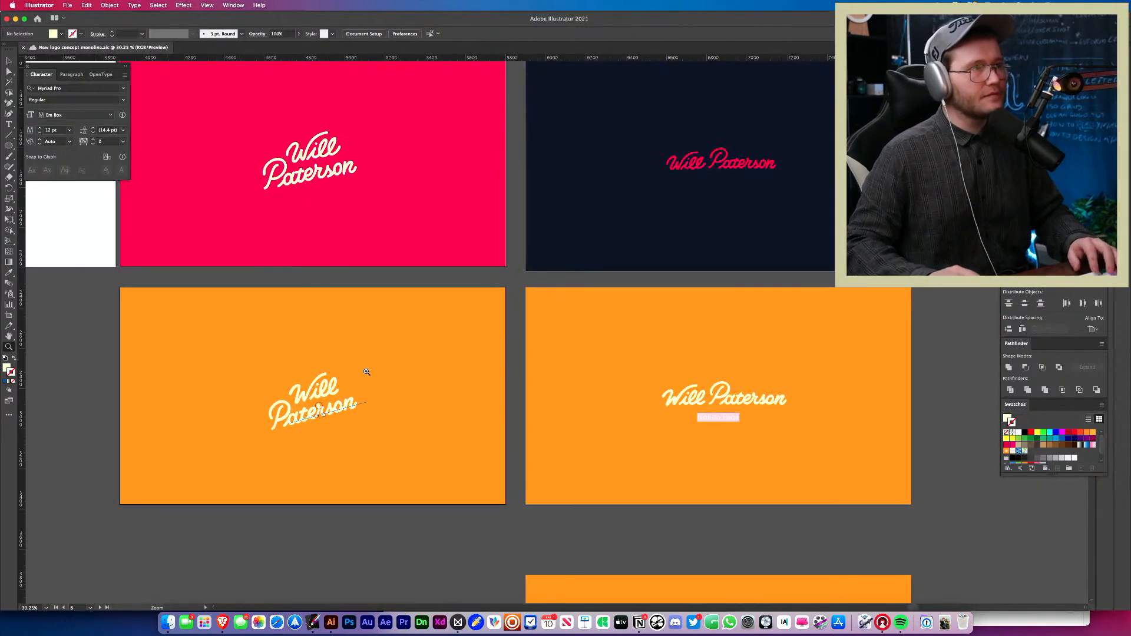
{"action": "key", "text": "super+space"}
{"action": "key", "text": "Escape"}
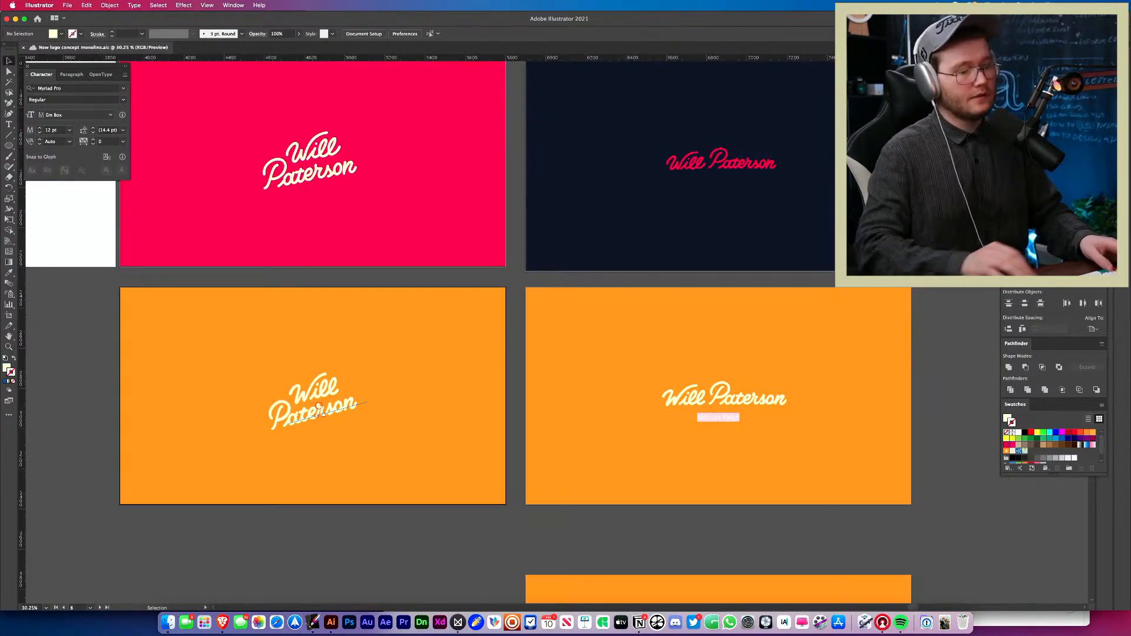
{"action": "key", "text": "super+n"}
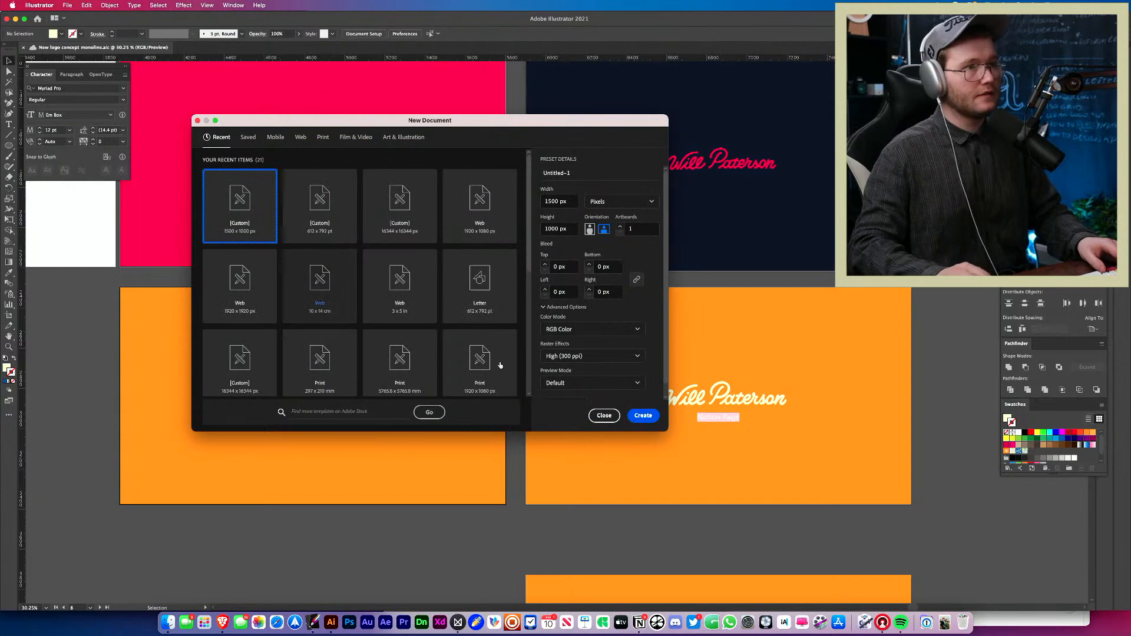
{"action": "left_click", "coordinate": [477, 223]}
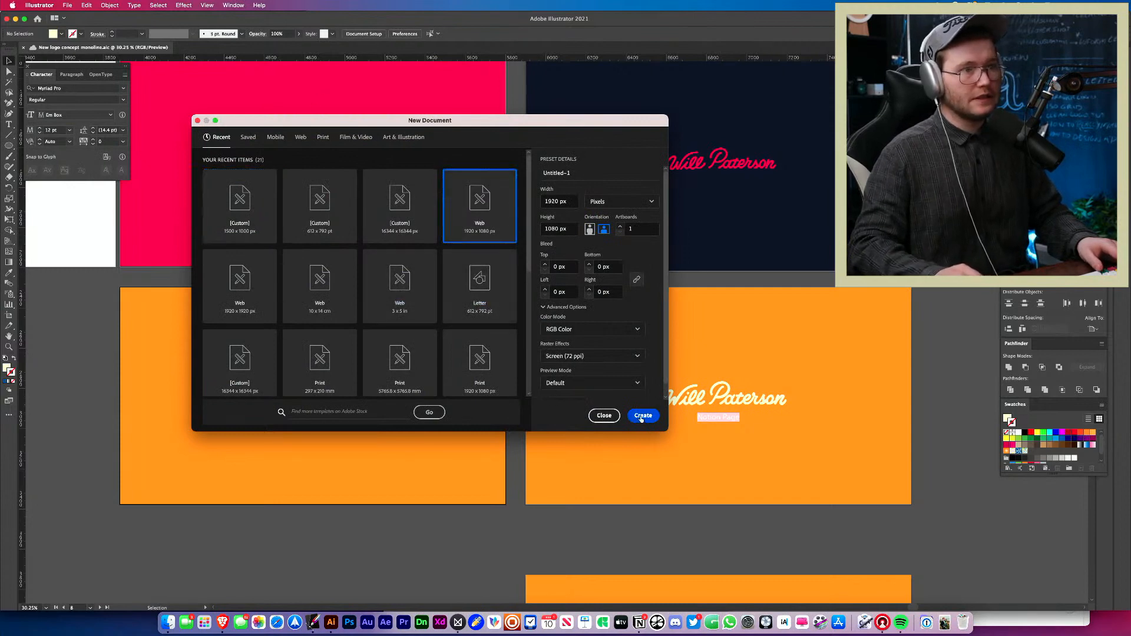
{"action": "left_click", "coordinate": [643, 415]}
- Place the W sketch image Untitled_Artwork 7.jpg from the Downloads folder onto the artboard
{"action": "left_click", "coordinate": [948, 622]}
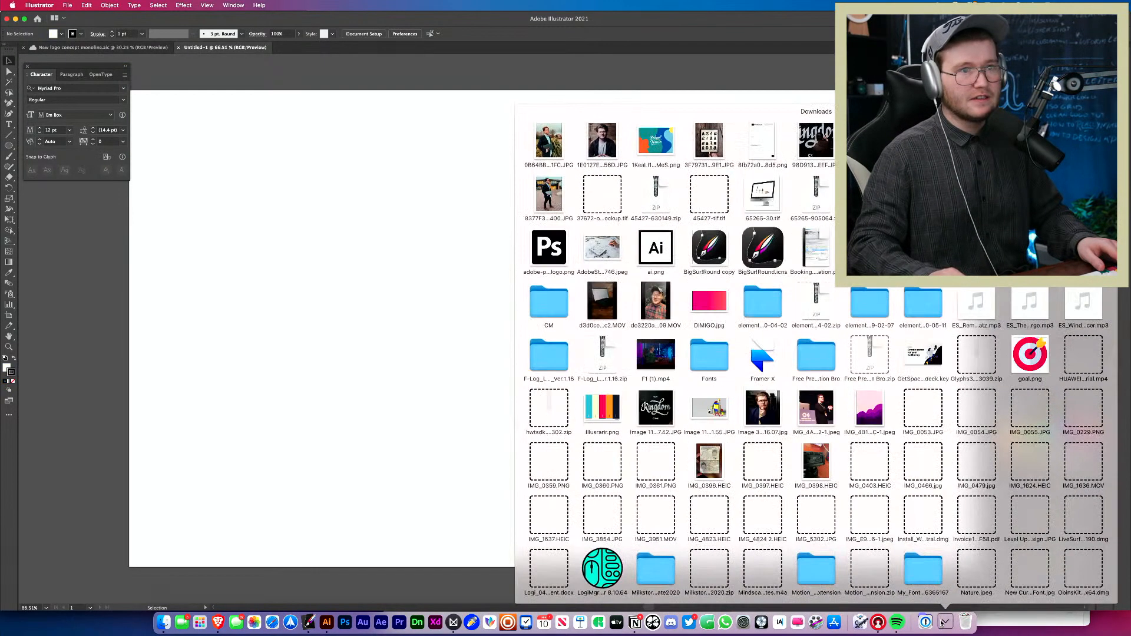
{"action": "scroll", "coordinate": [888, 564], "scroll_direction": "down", "scroll_amount": 5}
{"action": "left_click", "coordinate": [1083, 569]}
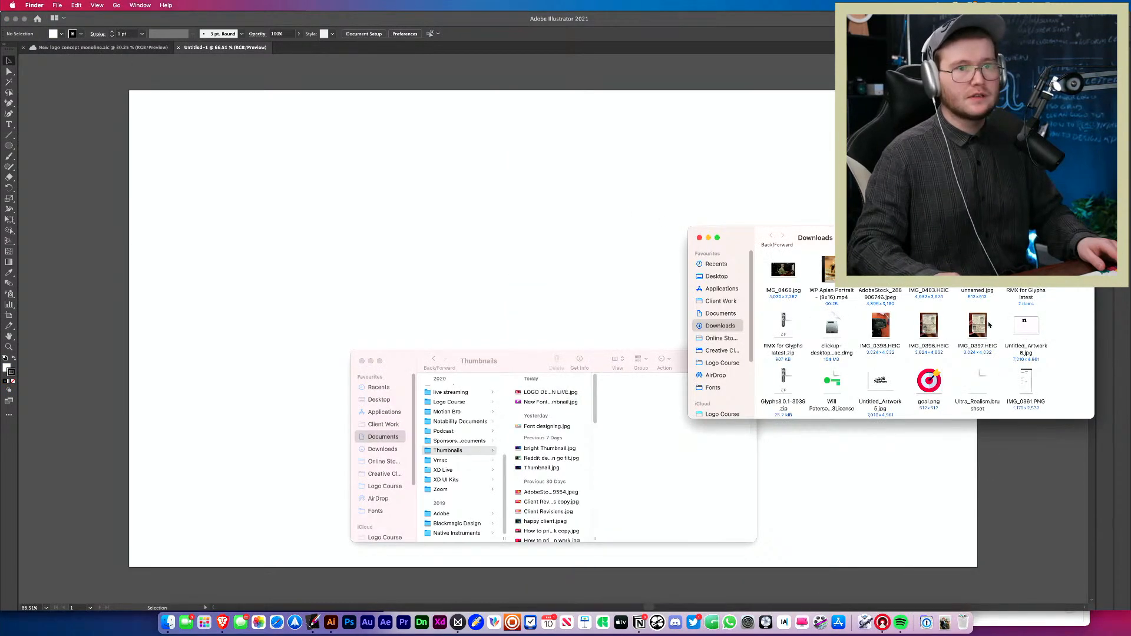
{"action": "scroll", "coordinate": [981, 335], "scroll_direction": "down", "scroll_amount": 10}
{"action": "left_click_drag", "start_coordinate": [832, 375], "coordinate": [393, 111]}
{"action": "left_click_drag", "start_coordinate": [499, 202], "coordinate": [496, 316]}
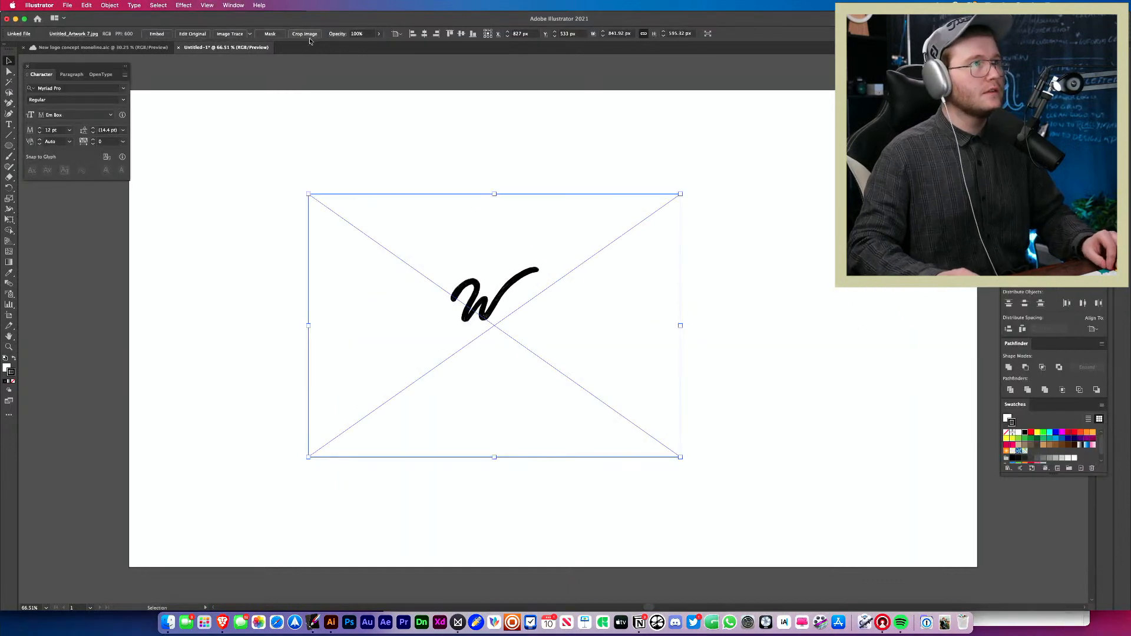
- Crop the placed image tightly around the hand-drawn W on all four sides
{"action": "left_click", "coordinate": [309, 35]}
{"action": "left_click_drag", "start_coordinate": [418, 323], "coordinate": [449, 323]}
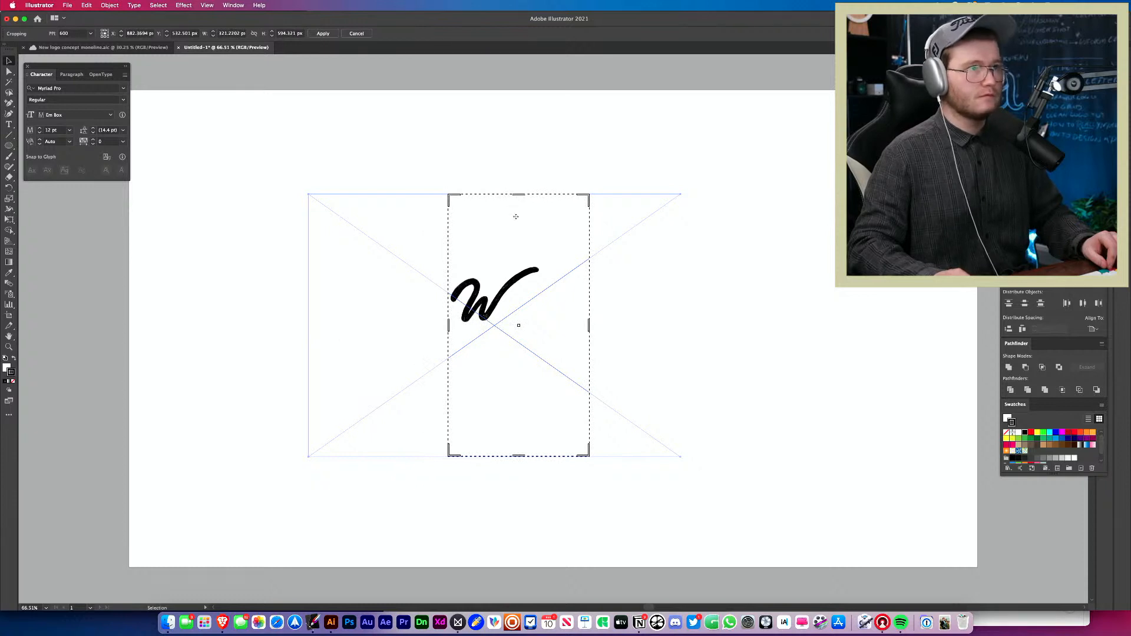
{"action": "left_click_drag", "start_coordinate": [527, 194], "coordinate": [522, 264]}
{"action": "left_click_drag", "start_coordinate": [589, 341], "coordinate": [539, 341]}
{"action": "left_click_drag", "start_coordinate": [499, 455], "coordinate": [492, 323]}
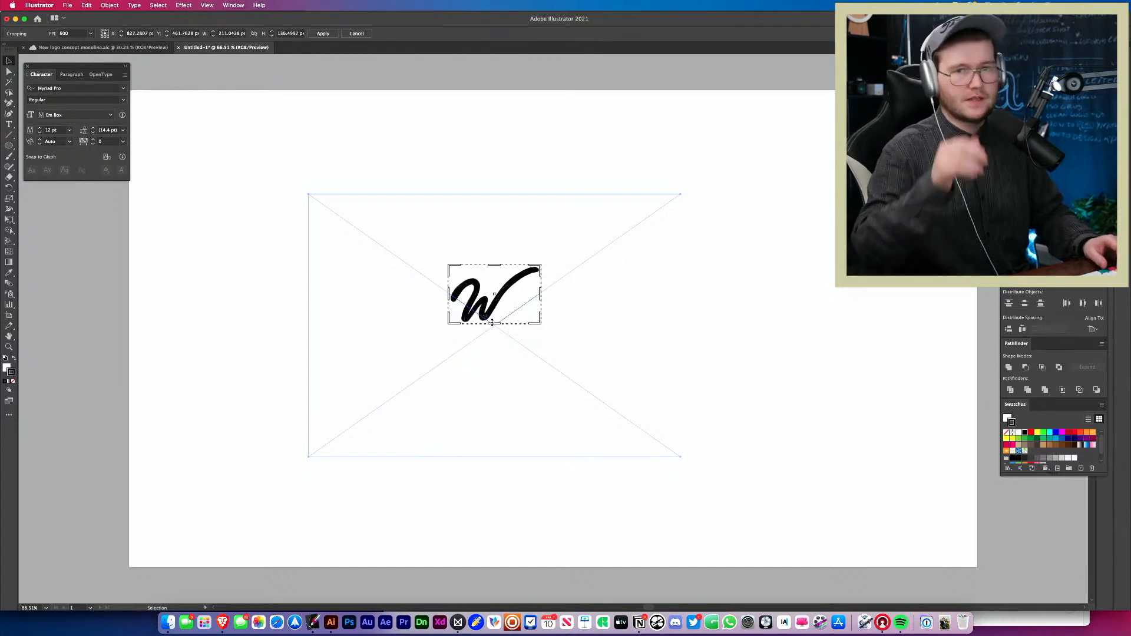
{"action": "key", "text": "Return"}
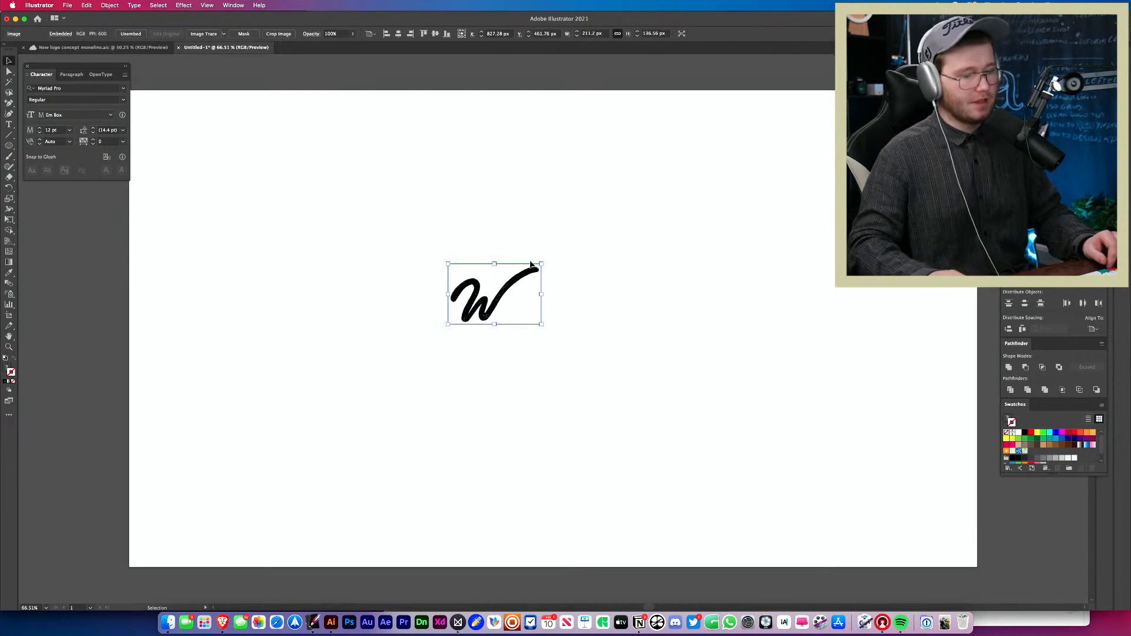
- Enlarge the cropped W image to about 541 px wide by 350 px high near the artboard's centre
{"action": "left_click_drag", "start_coordinate": [543, 261], "coordinate": [627, 261]}
{"action": "left_click", "coordinate": [706, 232]}
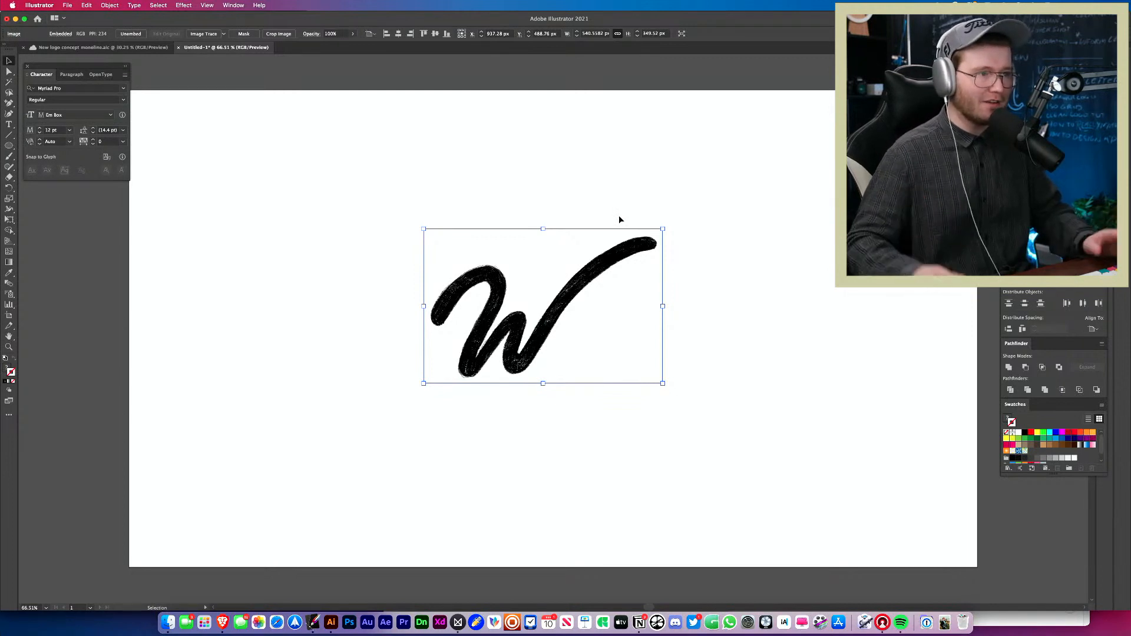
{"action": "left_click", "coordinate": [418, 347]}
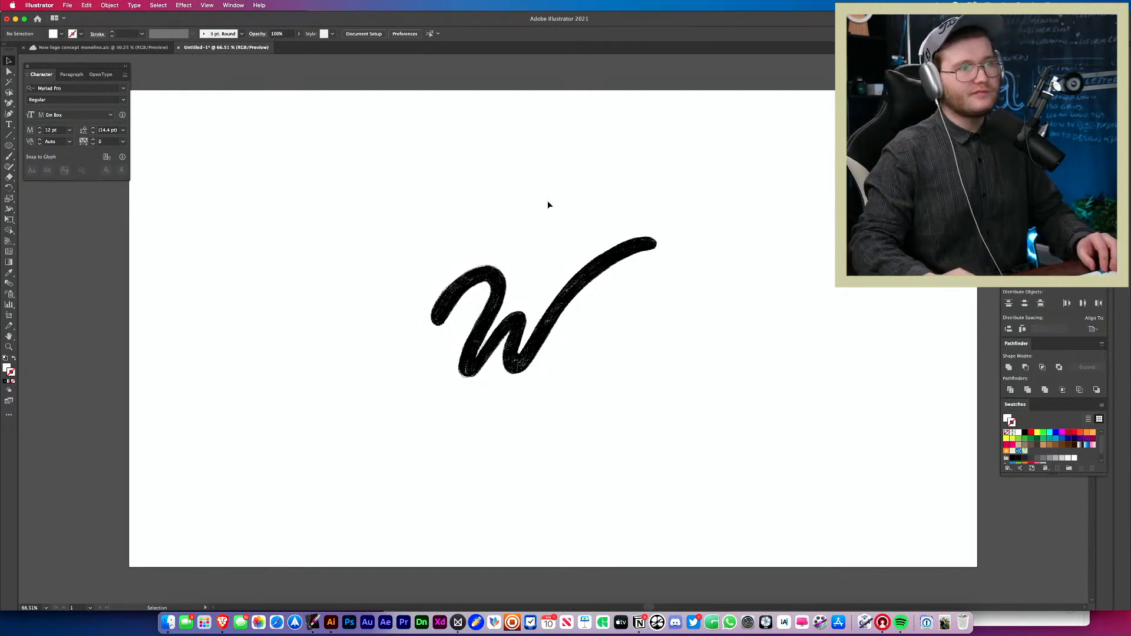
- Lower the W image's opacity to 17% as a faint tracing template
{"action": "left_click", "coordinate": [537, 318]}
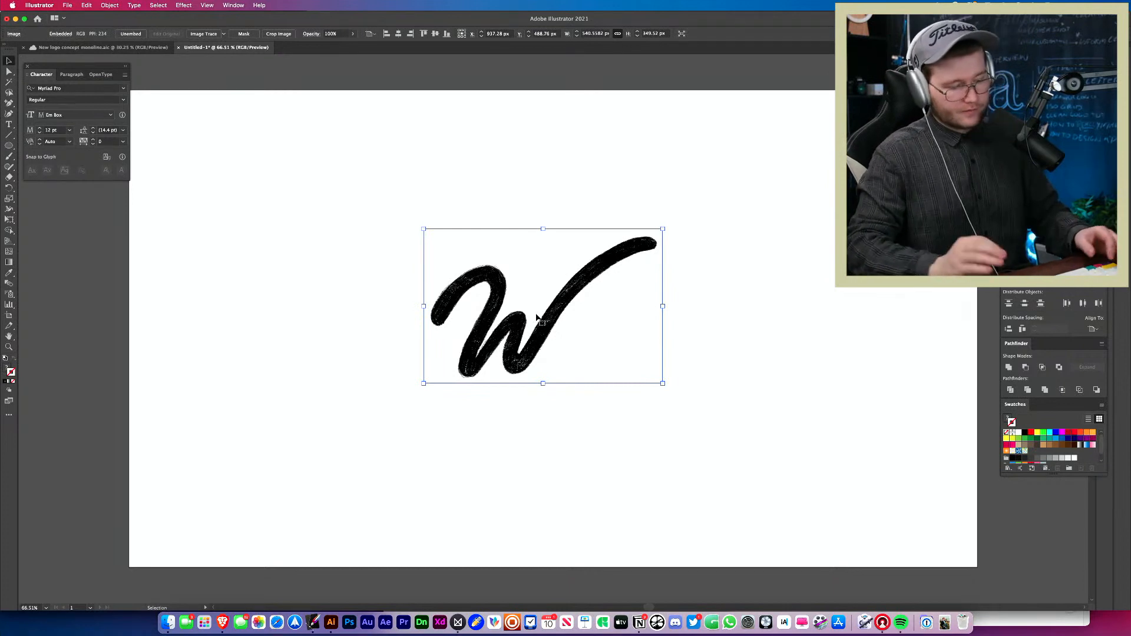
{"action": "left_click", "coordinate": [352, 33]}
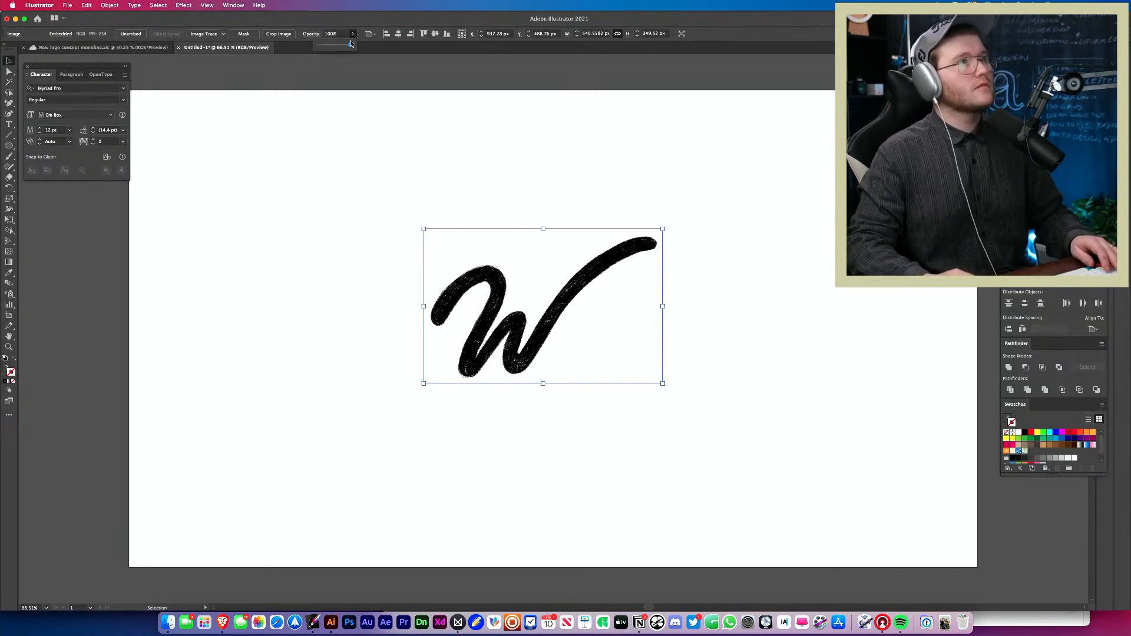
{"action": "left_click_drag", "start_coordinate": [352, 45], "coordinate": [333, 47]}
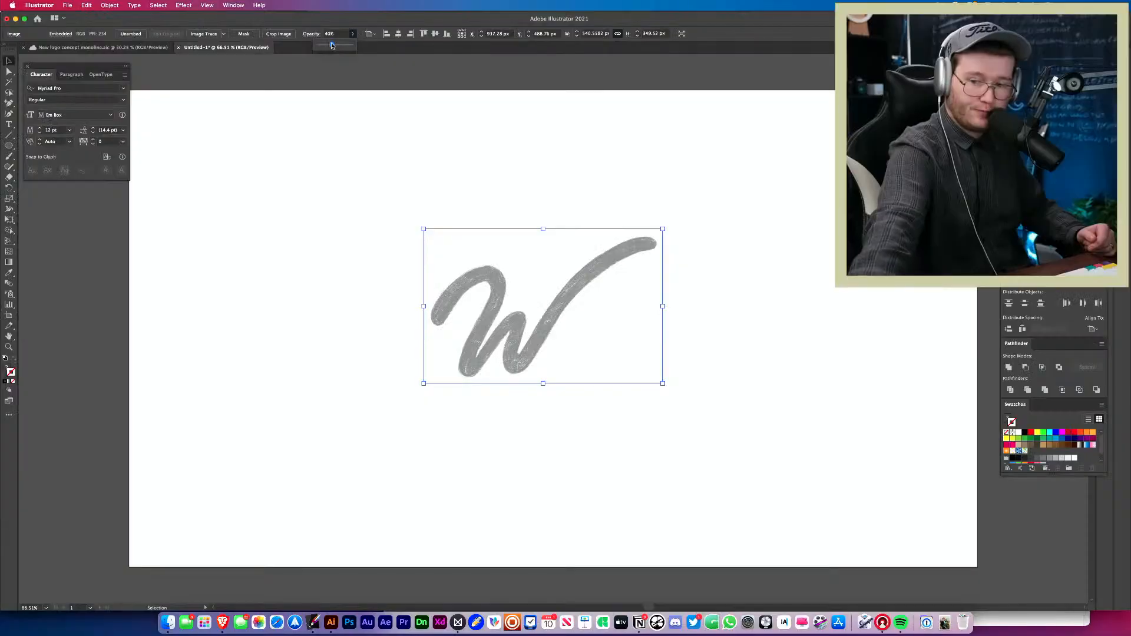
{"action": "key", "text": "z"}
{"action": "left_click_drag", "start_coordinate": [542, 298], "coordinate": [544, 334]}
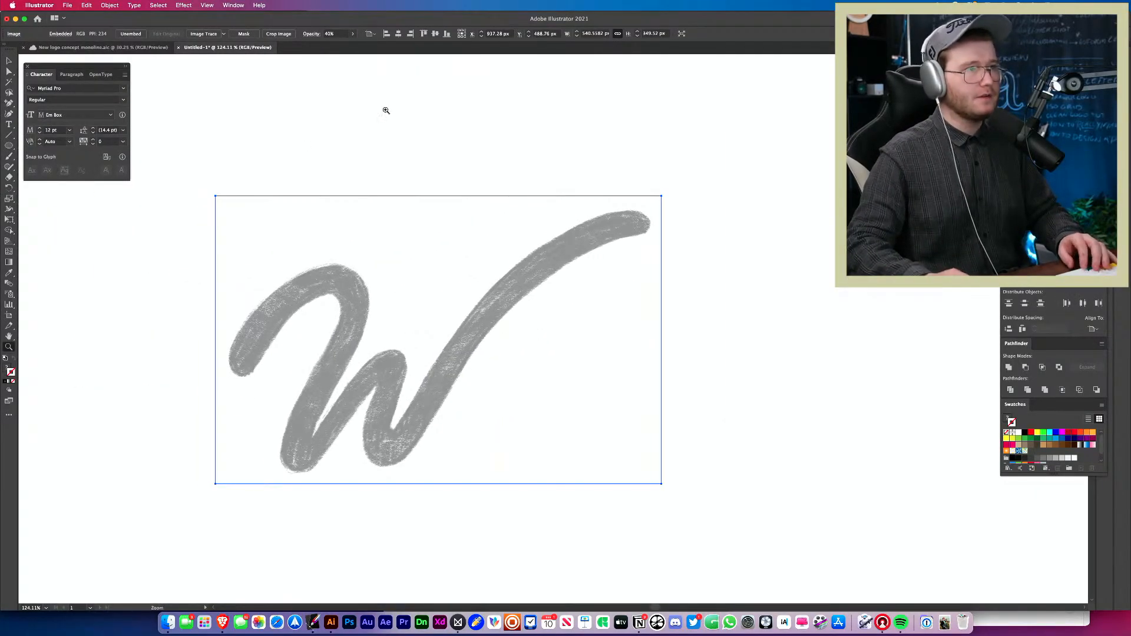
{"action": "left_click", "coordinate": [353, 34]}
{"action": "left_click_drag", "start_coordinate": [332, 46], "coordinate": [323, 48]}
{"action": "left_click", "coordinate": [477, 145]}
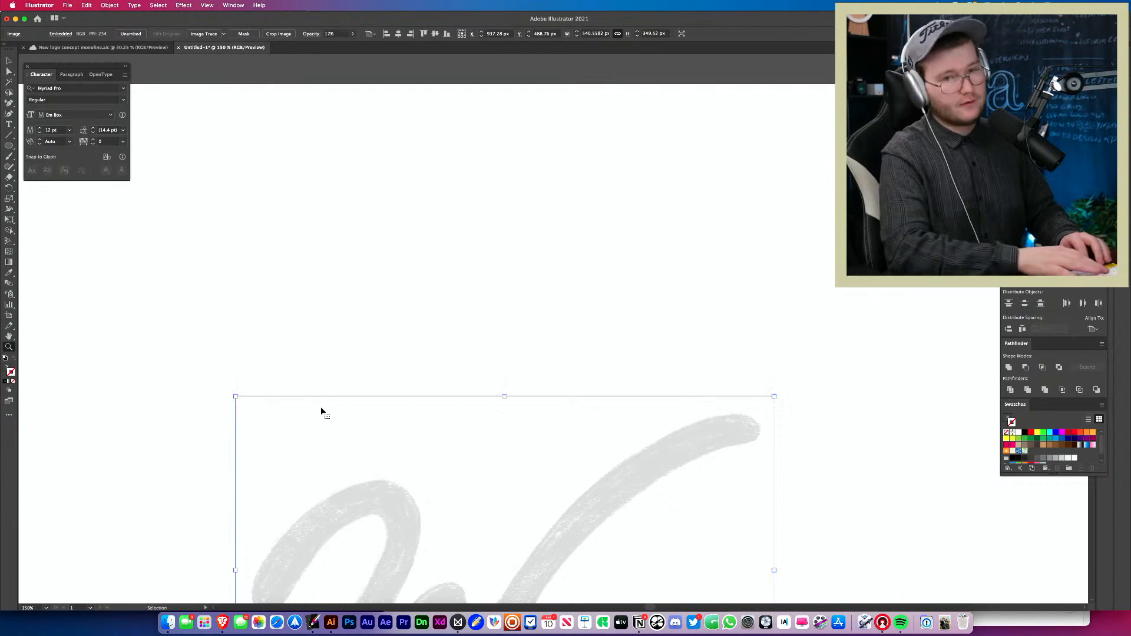
{"action": "key", "text": "super+shift+d"}
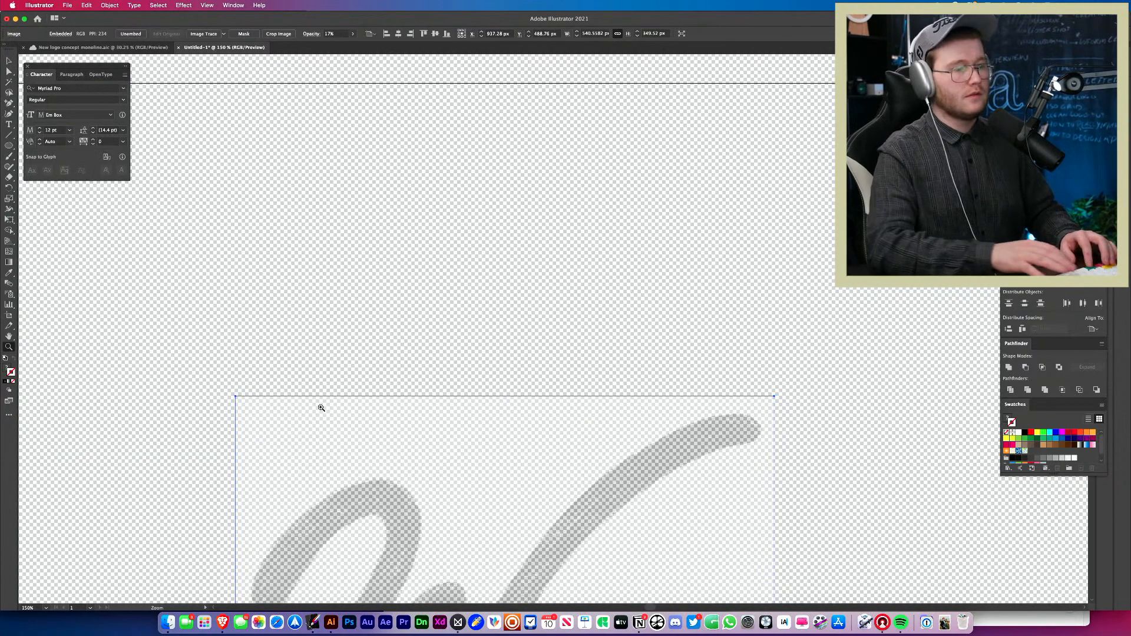
{"action": "key", "text": "super+shift+d"}
{"action": "scroll", "coordinate": [413, 286], "scroll_direction": "down", "scroll_amount": 4}
{"action": "scroll", "coordinate": [412, 285], "scroll_direction": "left", "scroll_amount": 2}
{"action": "key", "text": "c"}
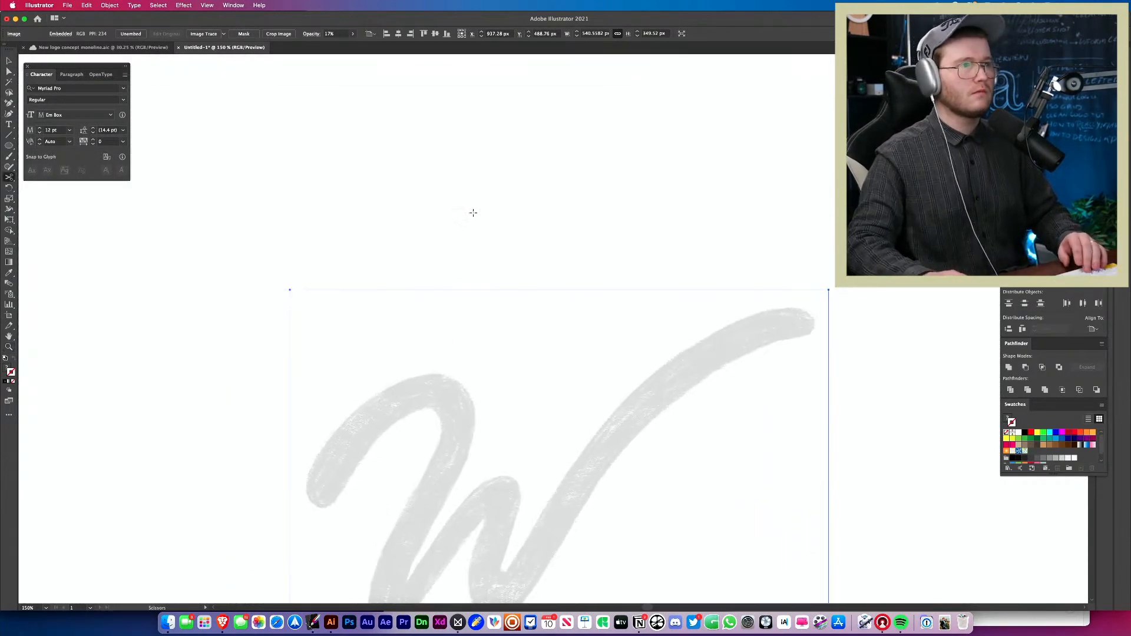
{"action": "left_click", "coordinate": [473, 212]}
{"action": "key", "text": "Return"}
{"action": "key", "text": "v"}
{"action": "left_click_drag", "start_coordinate": [464, 228], "coordinate": [324, 495]}
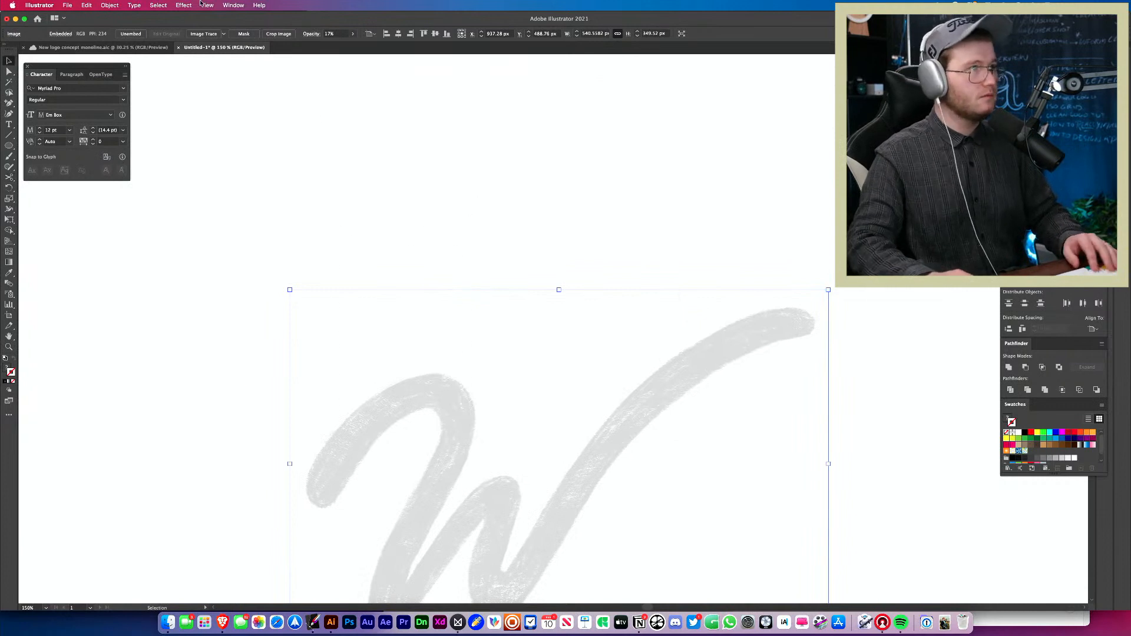
{"action": "left_click", "coordinate": [442, 197]}
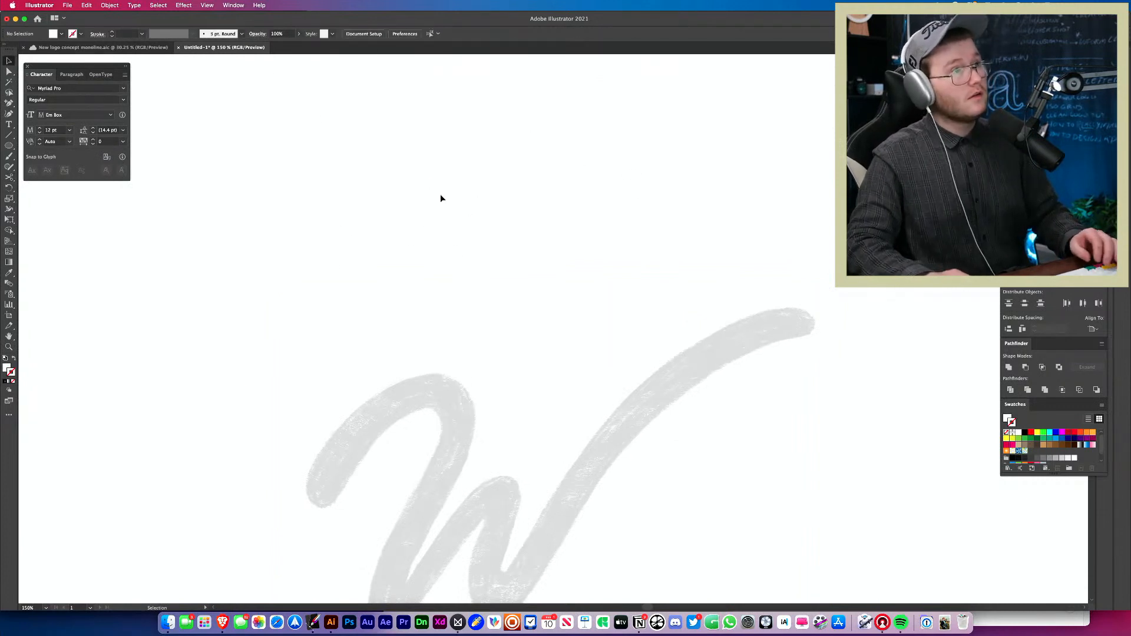
- Show the rulers and place horizontal guides at the first arch's outer and inner top, the baseline and the terminal's bottom, plus a vertical one at the W's left extreme
{"action": "scroll", "coordinate": [496, 242], "scroll_direction": "down", "scroll_amount": 4}
{"action": "scroll", "coordinate": [496, 241], "scroll_direction": "left", "scroll_amount": 2}
{"action": "left_click_drag", "start_coordinate": [490, 243], "coordinate": [540, 238]}
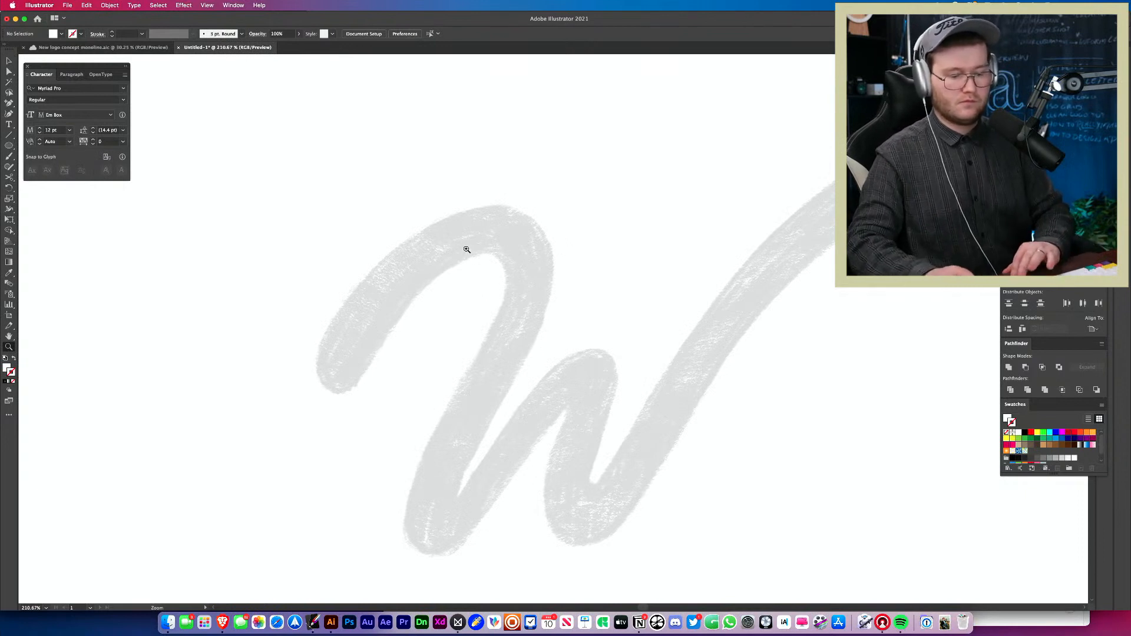
{"action": "key", "text": "p"}
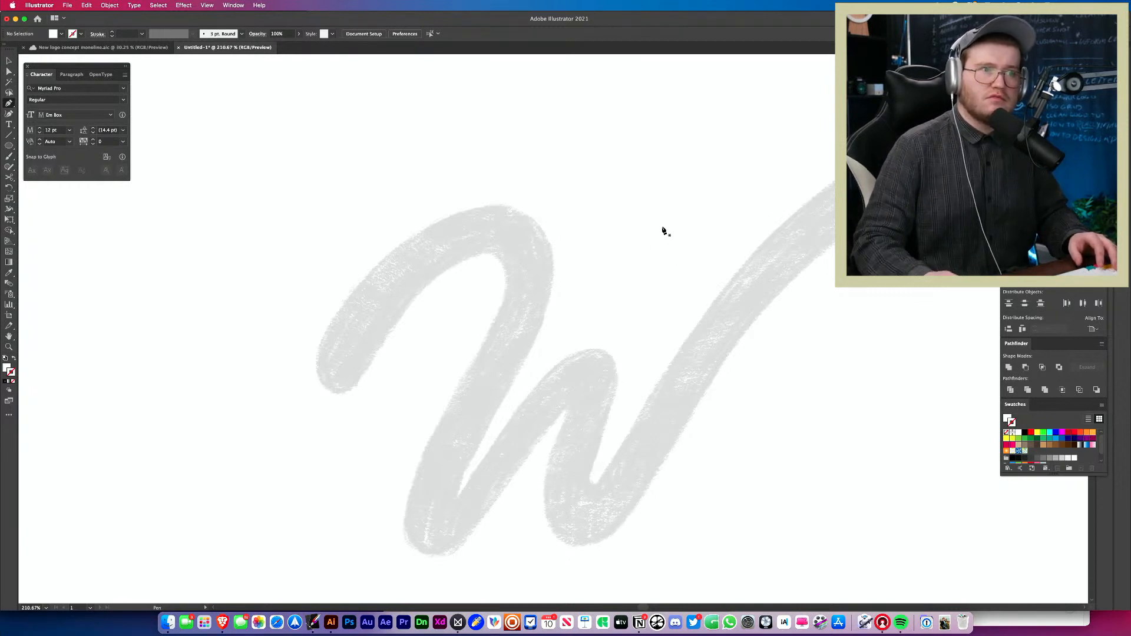
{"action": "left_click_drag", "start_coordinate": [510, 256], "coordinate": [380, 267]}
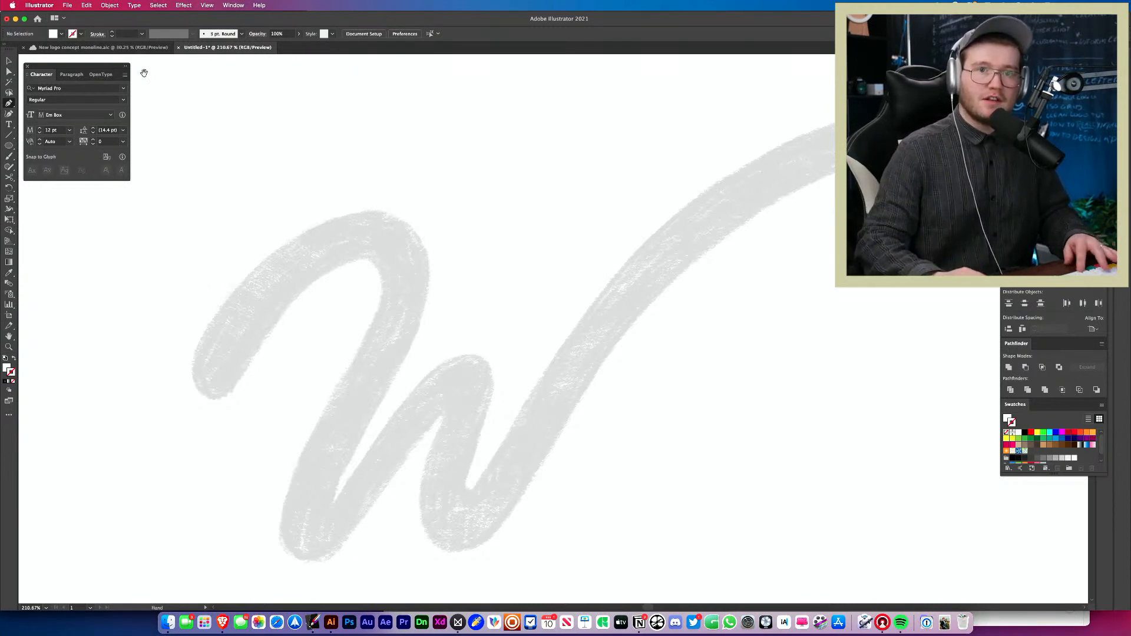
{"action": "left_click_drag", "start_coordinate": [163, 108], "coordinate": [253, 119]}
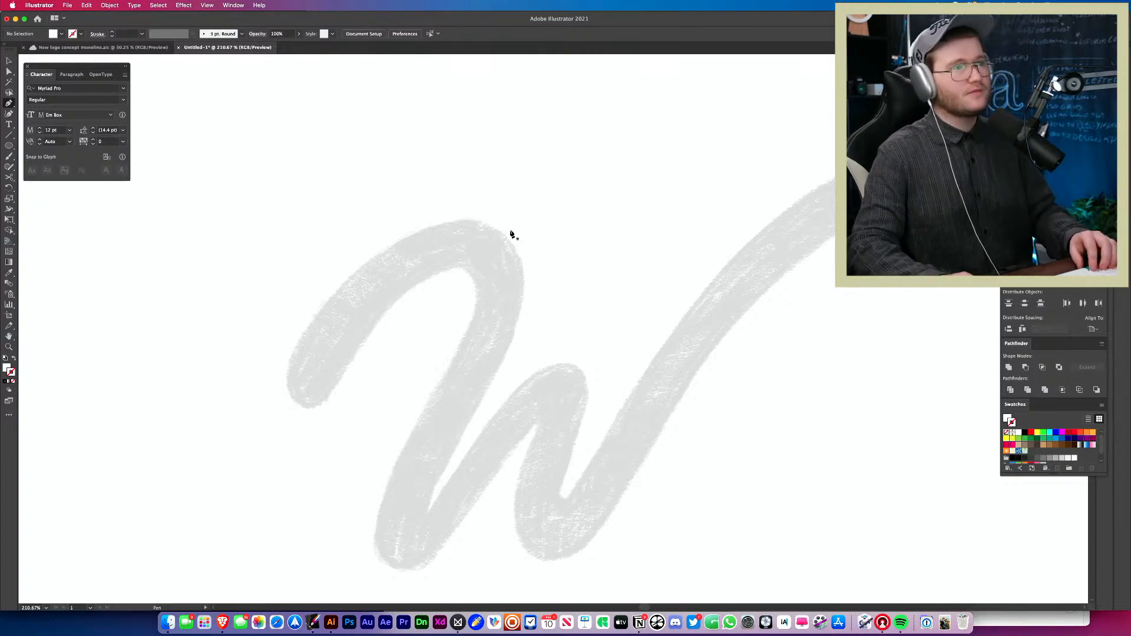
{"action": "key", "text": "super+r"}
{"action": "left_click_drag", "start_coordinate": [458, 59], "coordinate": [449, 127]}
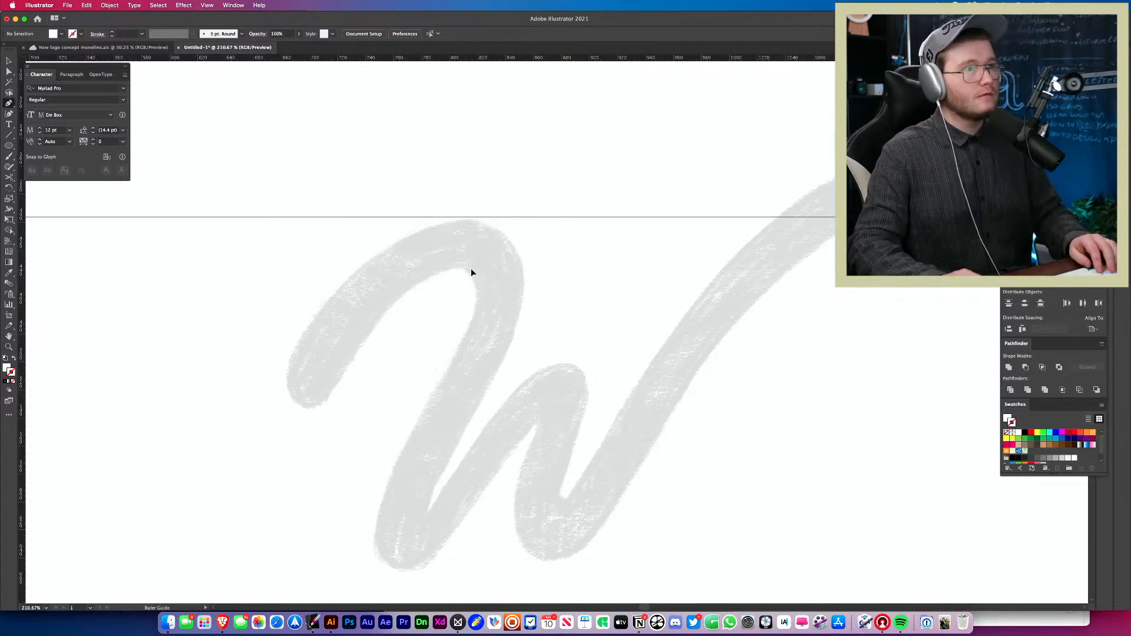
{"action": "left_click_drag", "start_coordinate": [471, 269], "coordinate": [471, 270]}
{"action": "left_click_drag", "start_coordinate": [442, 59], "coordinate": [412, 463]}
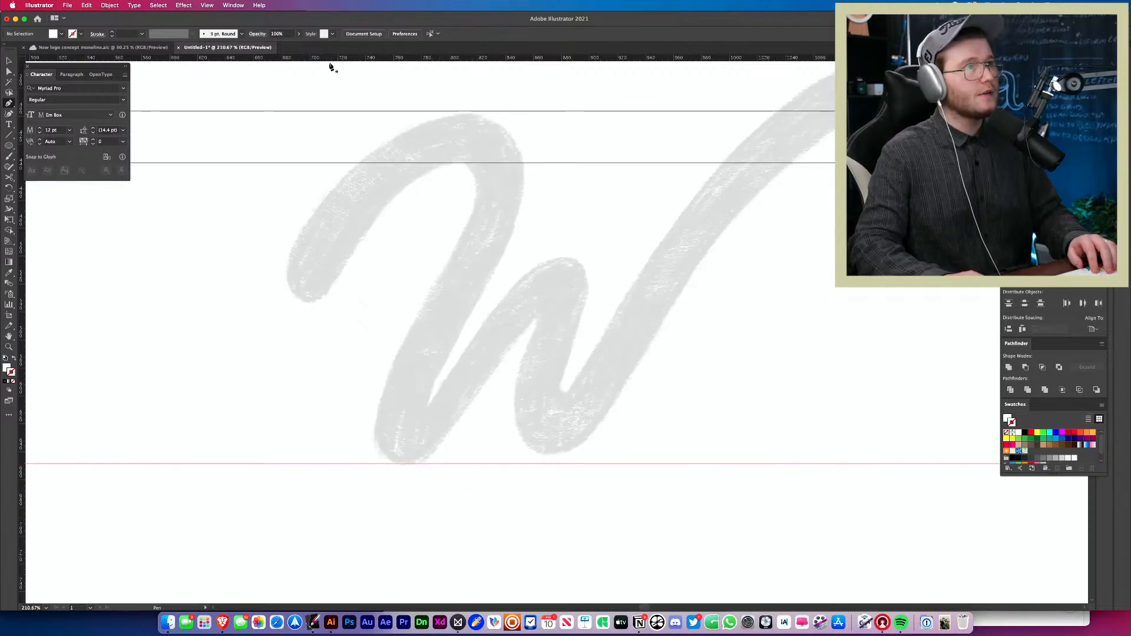
{"action": "left_click_drag", "start_coordinate": [304, 300], "coordinate": [286, 265]}
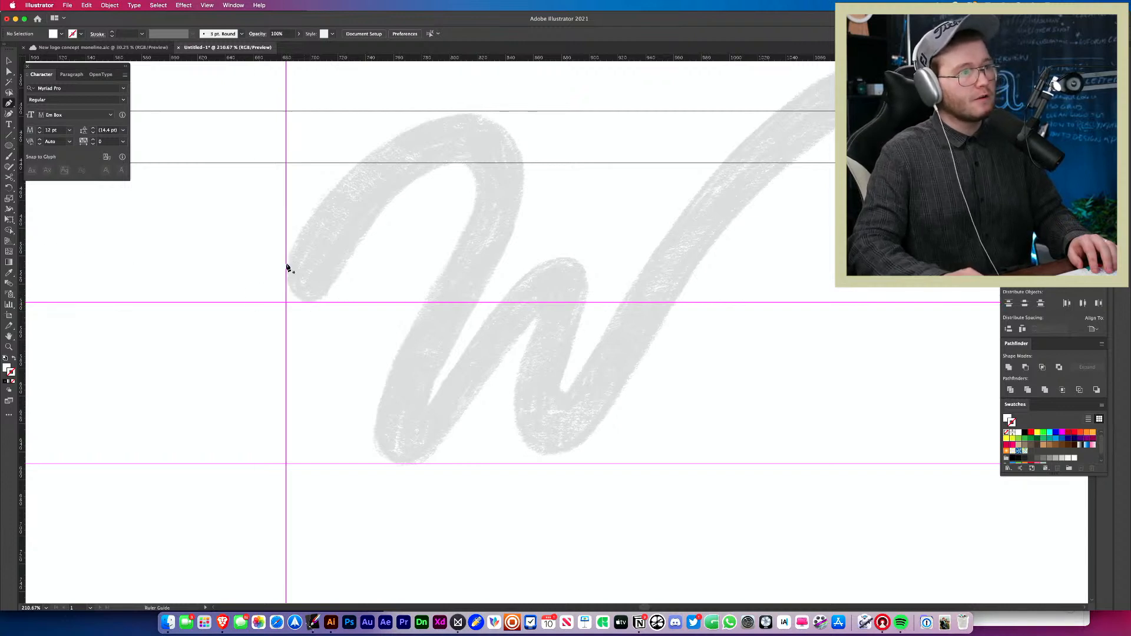
- Draw a Pen curve from the top of the W's first arch down to its left extreme, with handles aligned to the guides
{"action": "scroll", "coordinate": [353, 312], "scroll_direction": "up", "scroll_amount": 3}
{"action": "scroll", "coordinate": [353, 312], "scroll_direction": "left", "scroll_amount": 3}
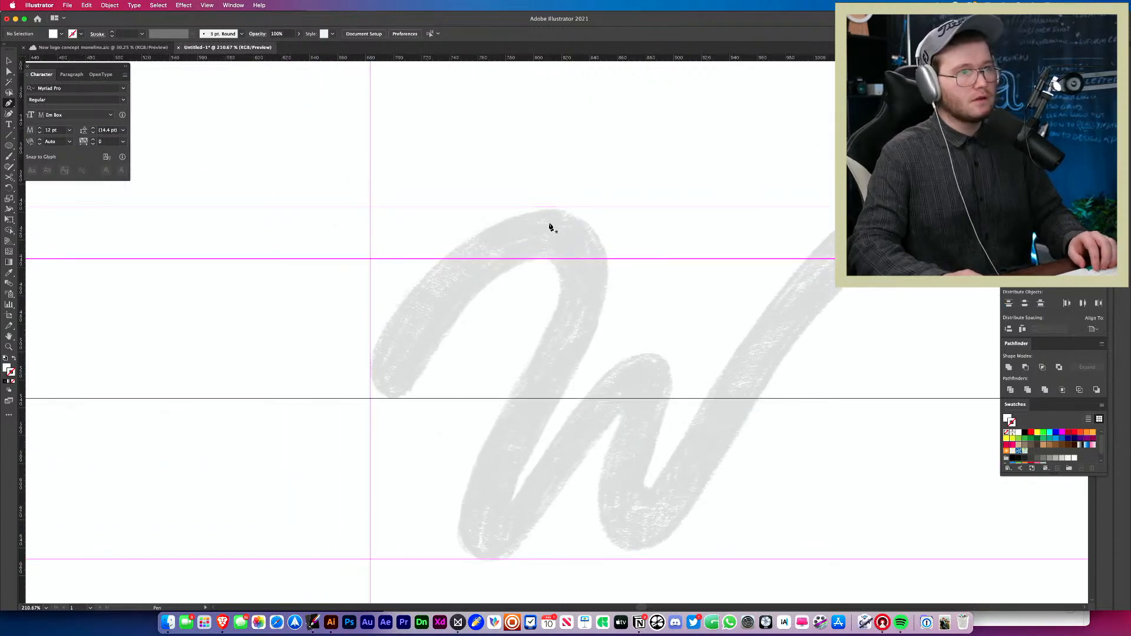
{"action": "left_click_drag", "start_coordinate": [506, 208], "coordinate": [508, 207]}
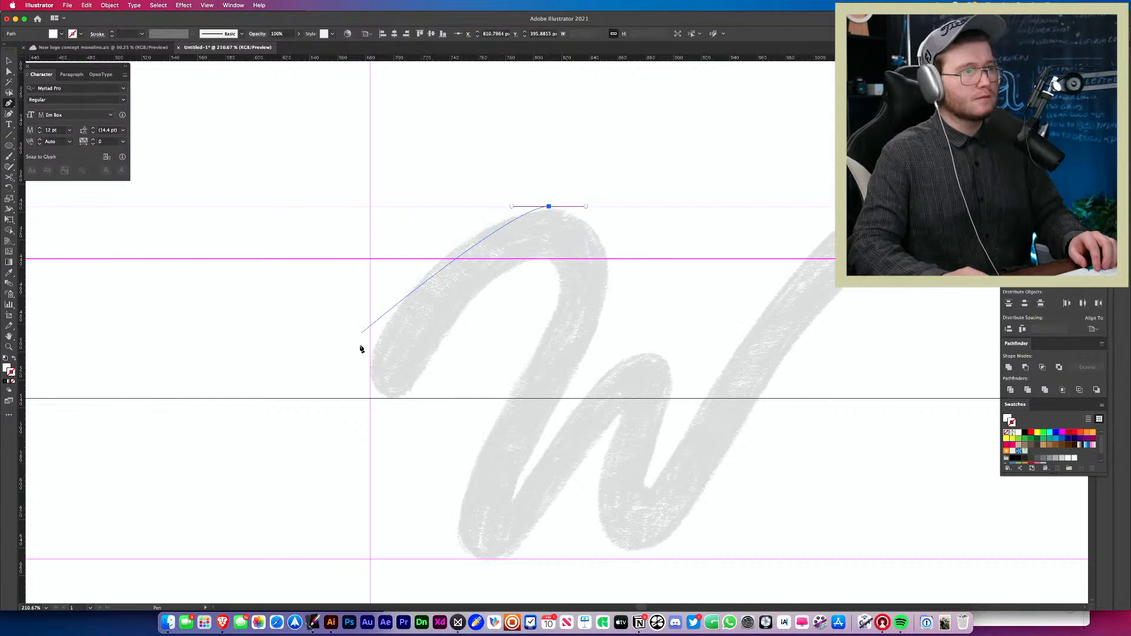
{"action": "left_click_drag", "start_coordinate": [369, 363], "coordinate": [369, 404]}
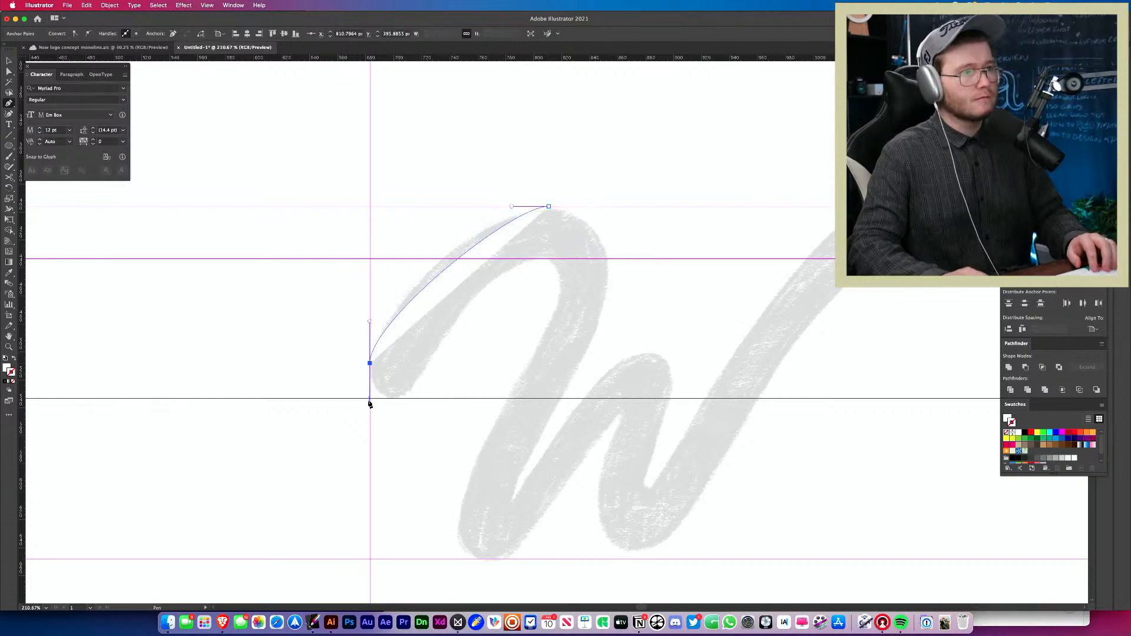
- Give the new curve no fill and a black stroke
{"action": "key", "text": "v"}
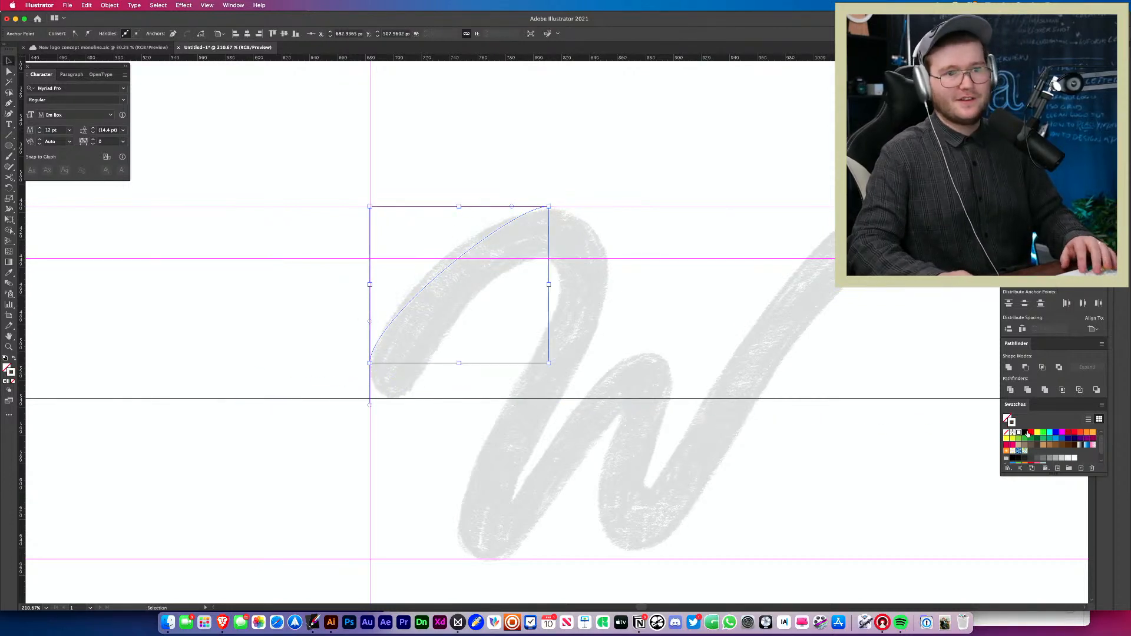
{"action": "left_click", "coordinate": [1025, 433]}
{"action": "left_click", "coordinate": [556, 325]}
- Lengthen the curve's lower vertical handle and upper horizontal handle so it follows the outer edge of the sketched arch
{"action": "key", "text": "a"}
{"action": "left_click", "coordinate": [370, 363]}
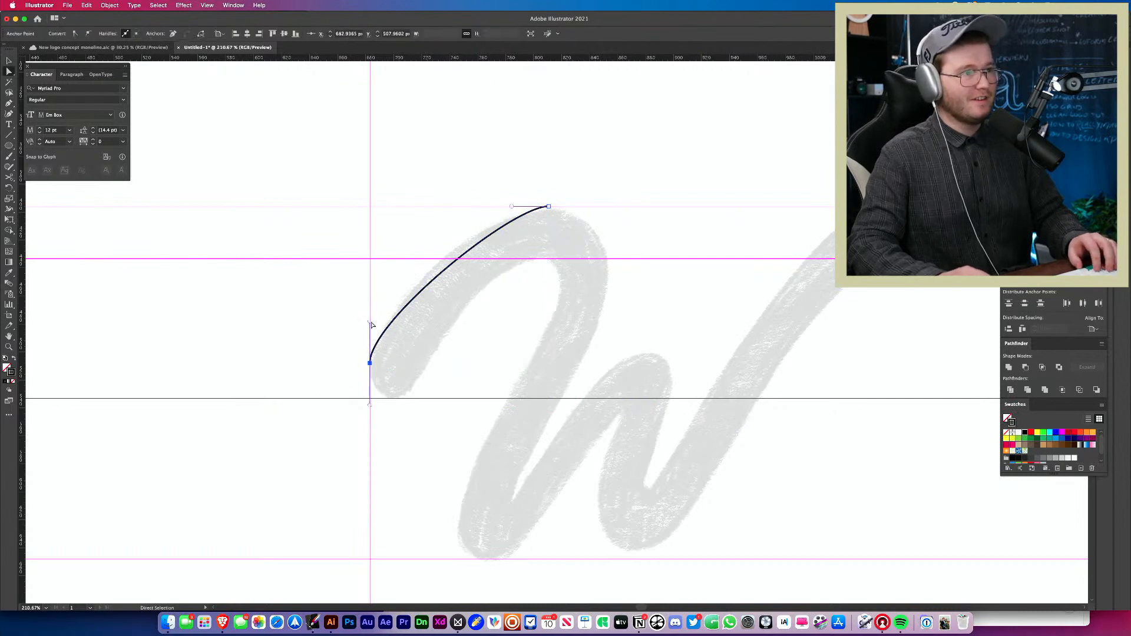
{"action": "left_click_drag", "start_coordinate": [369, 323], "coordinate": [369, 307]}
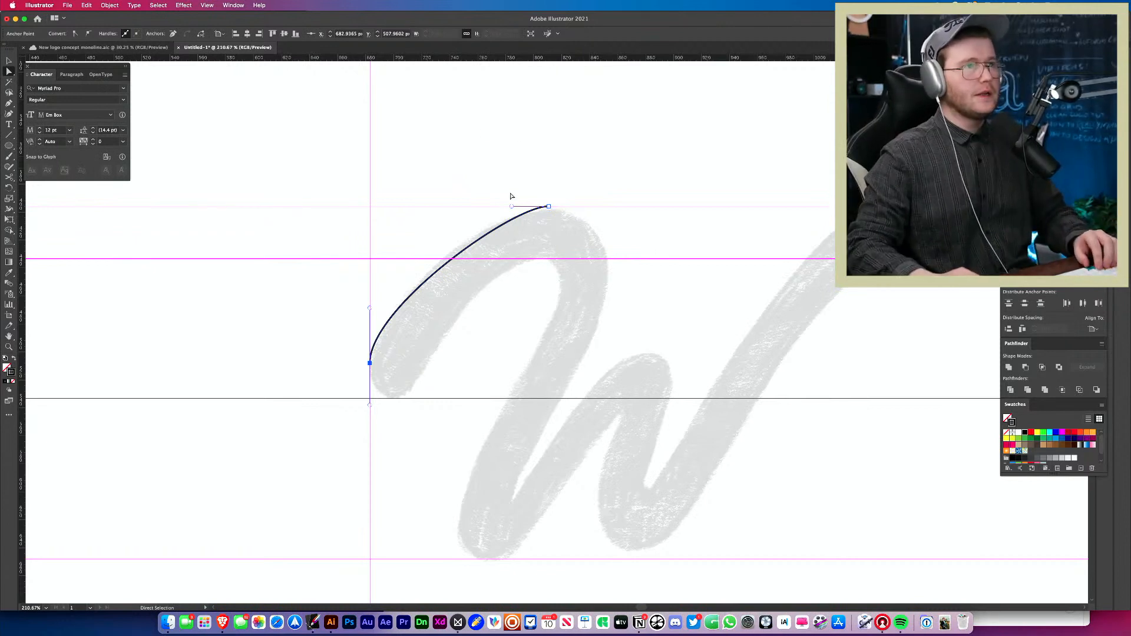
{"action": "left_click_drag", "start_coordinate": [511, 206], "coordinate": [487, 206]}
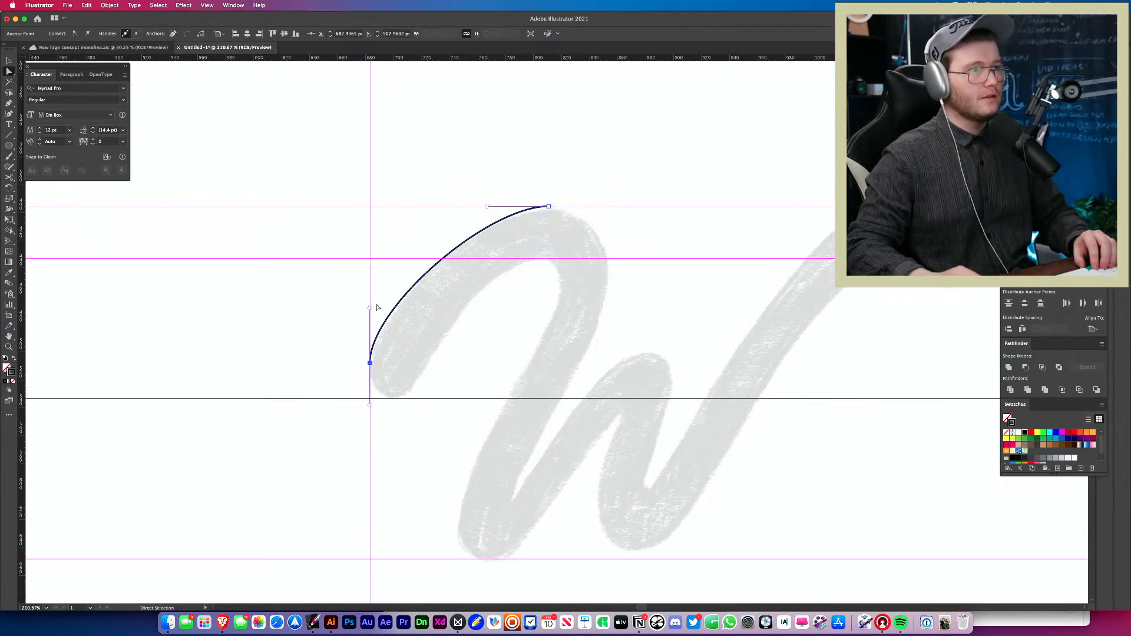
- Shorten both vertical handles at the W's left extreme and lengthen the top anchor's horizontal handle to match the arch's outer edge
{"action": "left_click_drag", "start_coordinate": [371, 308], "coordinate": [369, 321]}
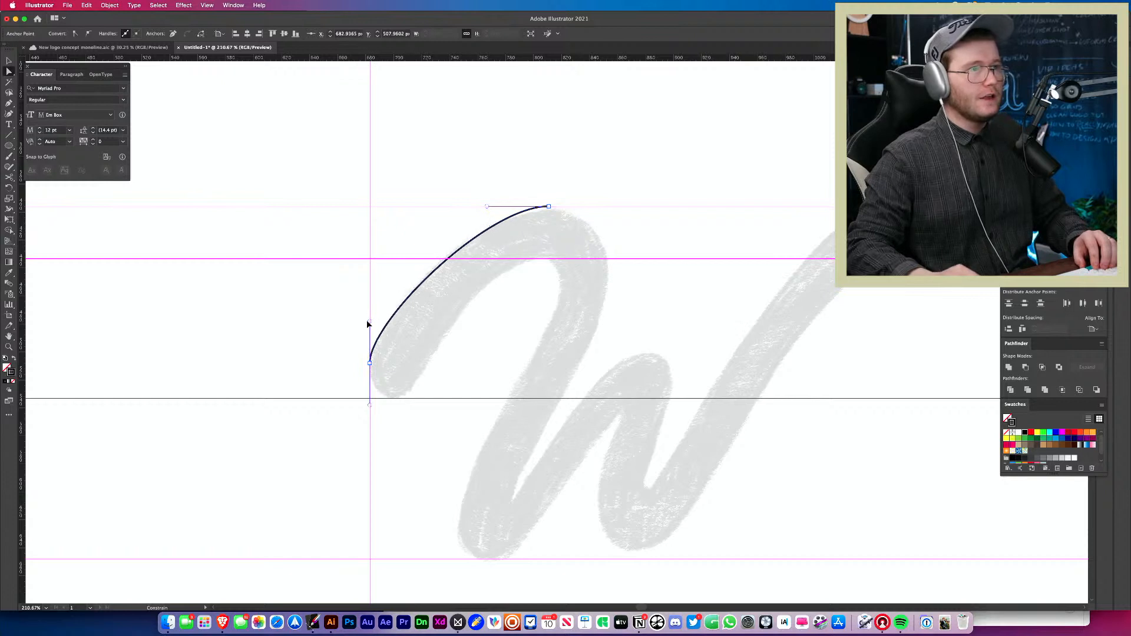
{"action": "left_click_drag", "start_coordinate": [487, 206], "coordinate": [476, 207]}
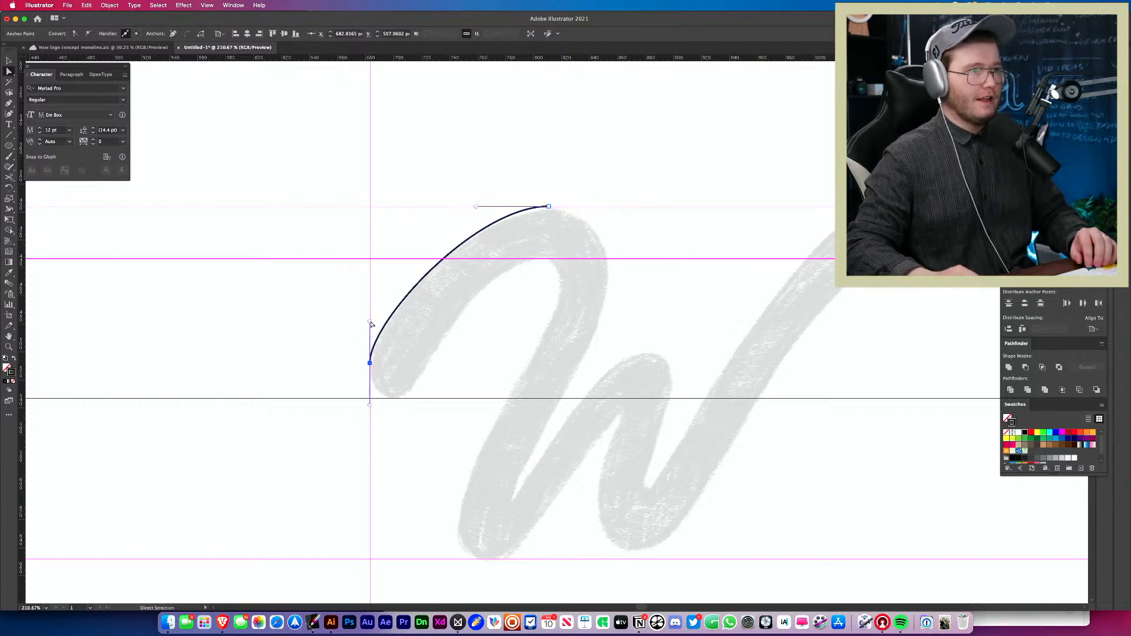
{"action": "key", "text": "p"}
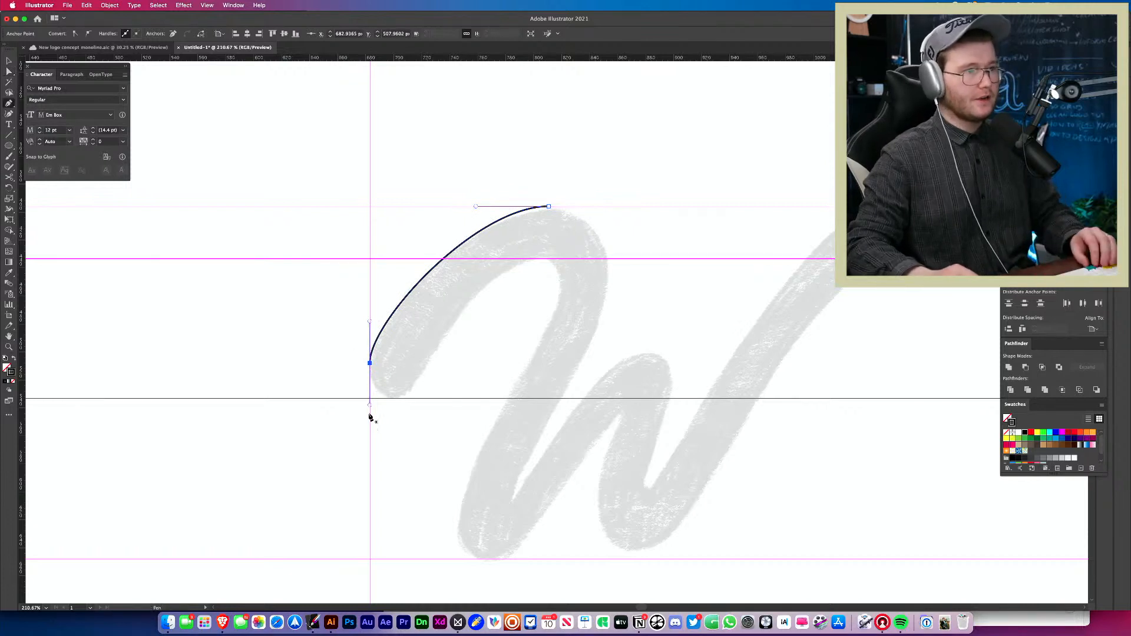
{"action": "key", "text": "v"}
{"action": "key", "text": "a"}
{"action": "left_click_drag", "start_coordinate": [370, 405], "coordinate": [370, 395]}
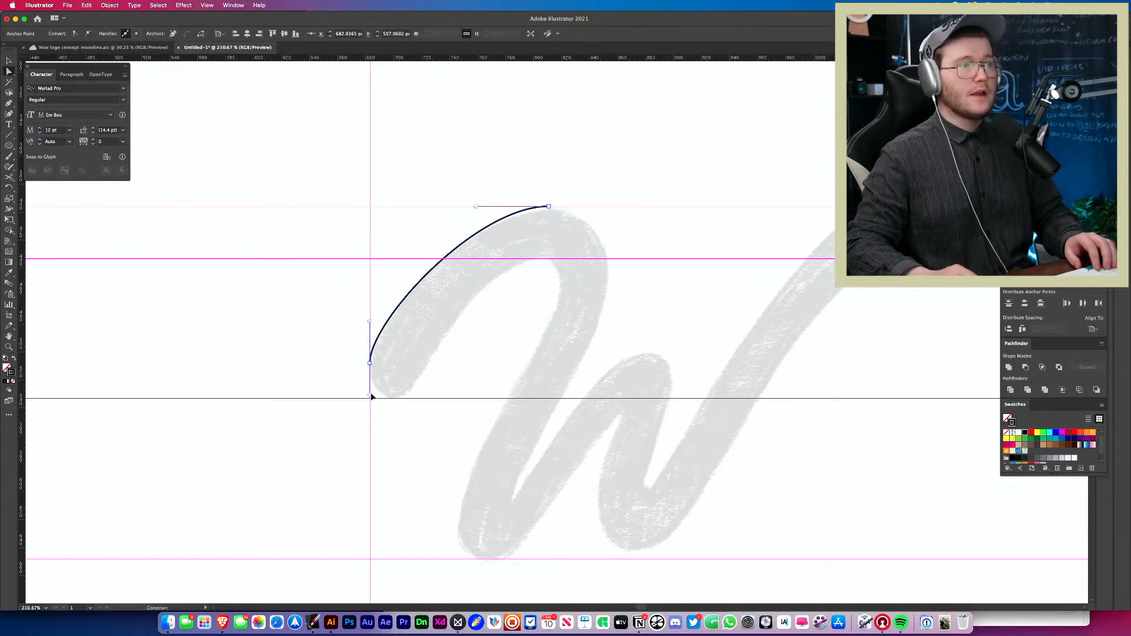
- Continue the Pen path from the left extreme with a curve around to the terminal's bottom at the horizontal guide
{"action": "key", "text": "p"}
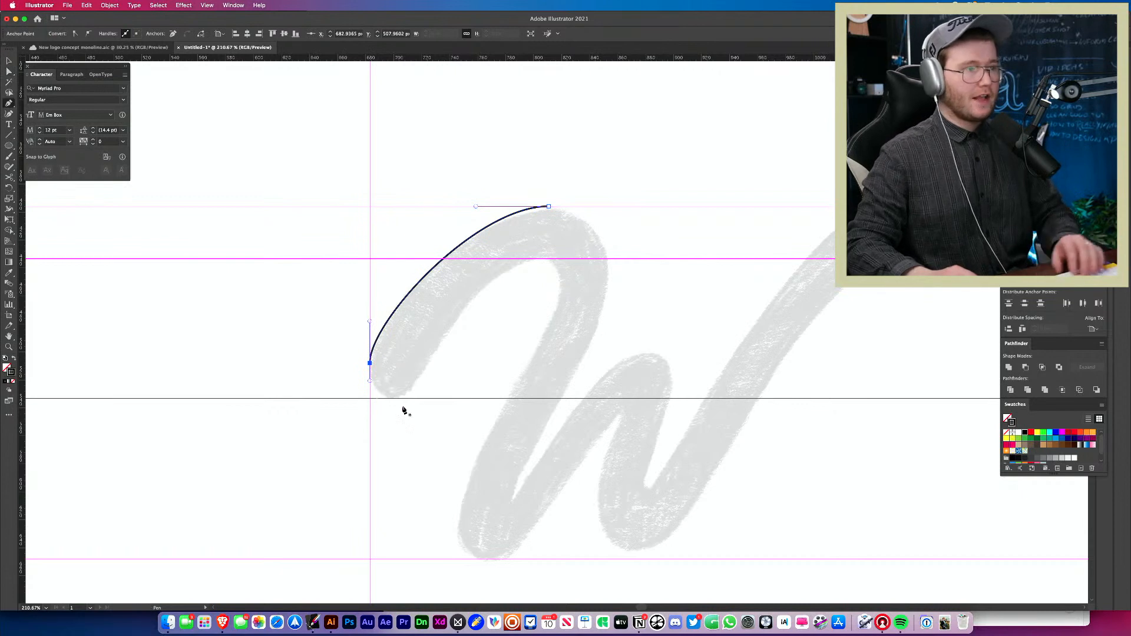
{"action": "left_click_drag", "start_coordinate": [392, 398], "coordinate": [401, 398]}
{"action": "key", "text": "super+z"}
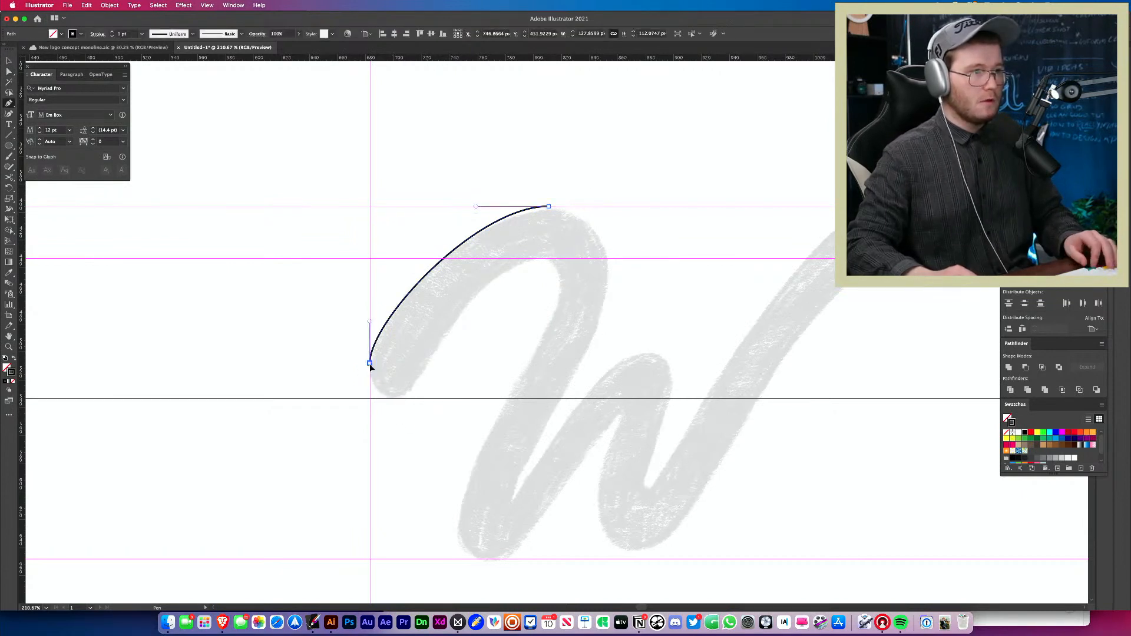
{"action": "left_click", "coordinate": [369, 363]}
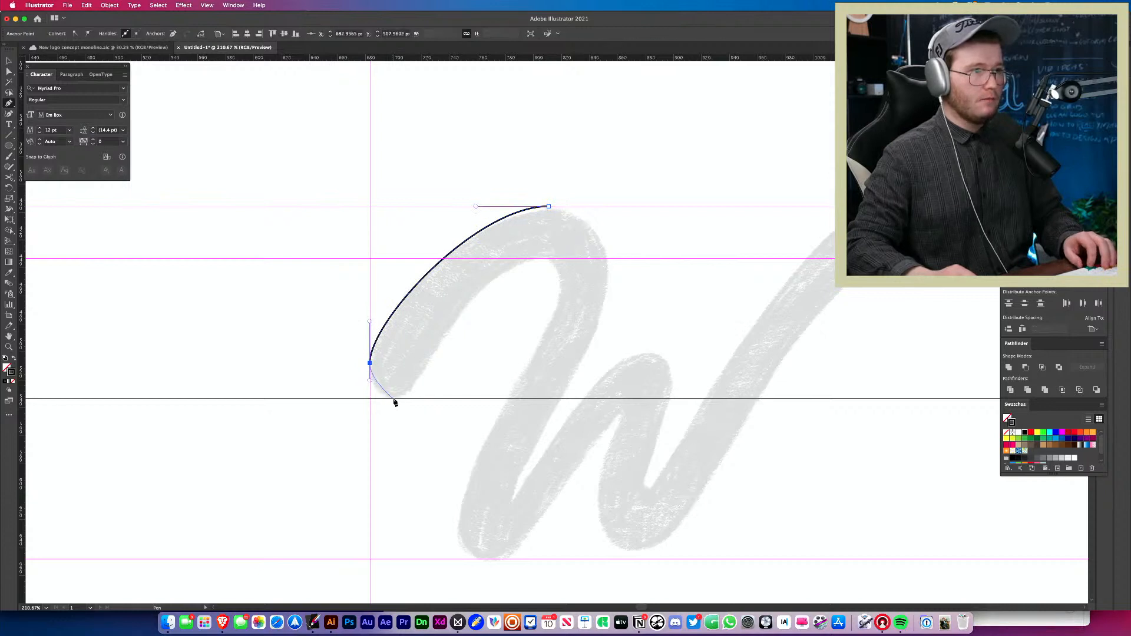
{"action": "left_click_drag", "start_coordinate": [393, 398], "coordinate": [395, 399]}
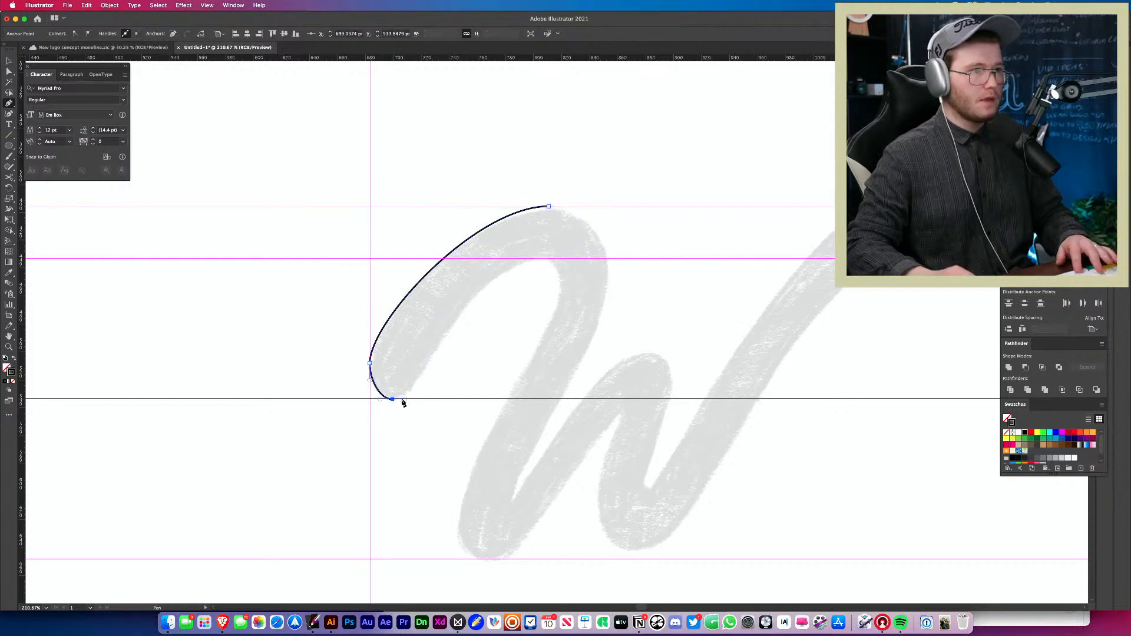
- Align the terminal's bottom anchor with its guide, move the left-extreme anchor slightly down and lengthen its upper handle
{"action": "left_click_drag", "start_coordinate": [401, 369], "coordinate": [459, 361]}
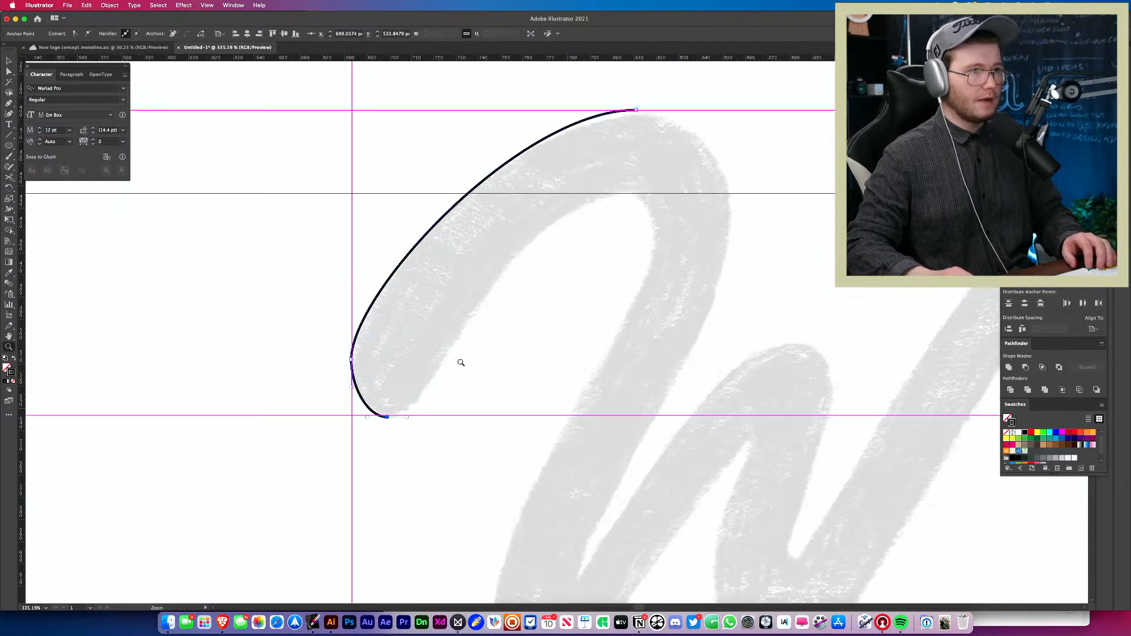
{"action": "key", "text": "v"}
{"action": "key", "text": "a"}
{"action": "mouse_move", "coordinate": [400, 407]}
{"action": "left_mouse_down"}
{"action": "mouse_move", "coordinate": [379, 434]}
{"action": "mouse_move", "coordinate": [390, 415]}
{"action": "left_mouse_up"}
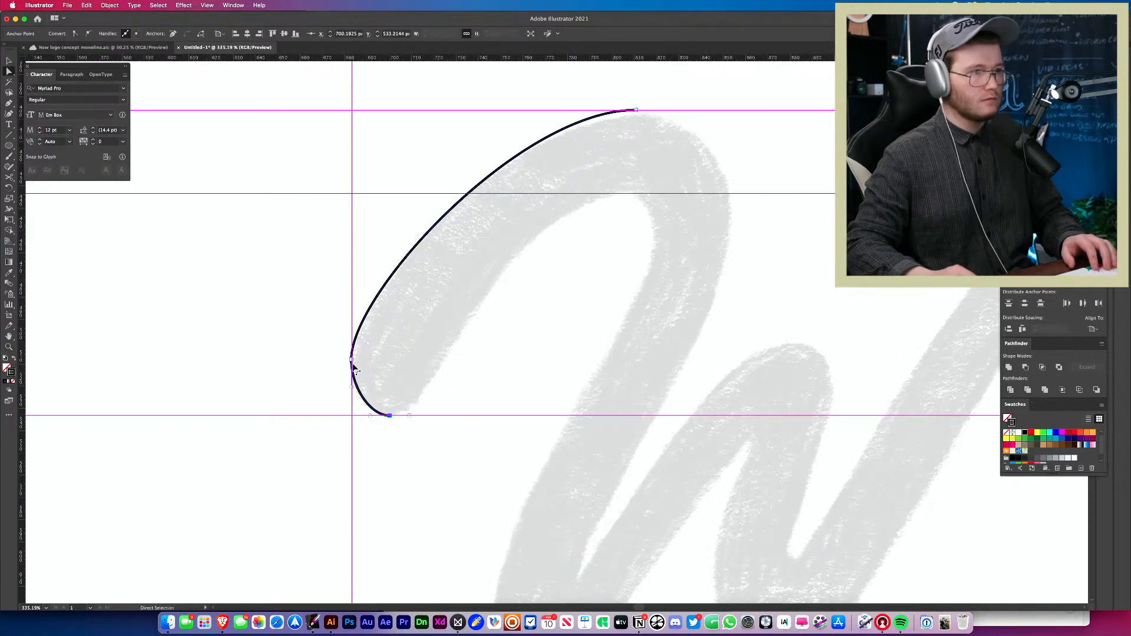
{"action": "left_click_drag", "start_coordinate": [351, 361], "coordinate": [353, 376]}
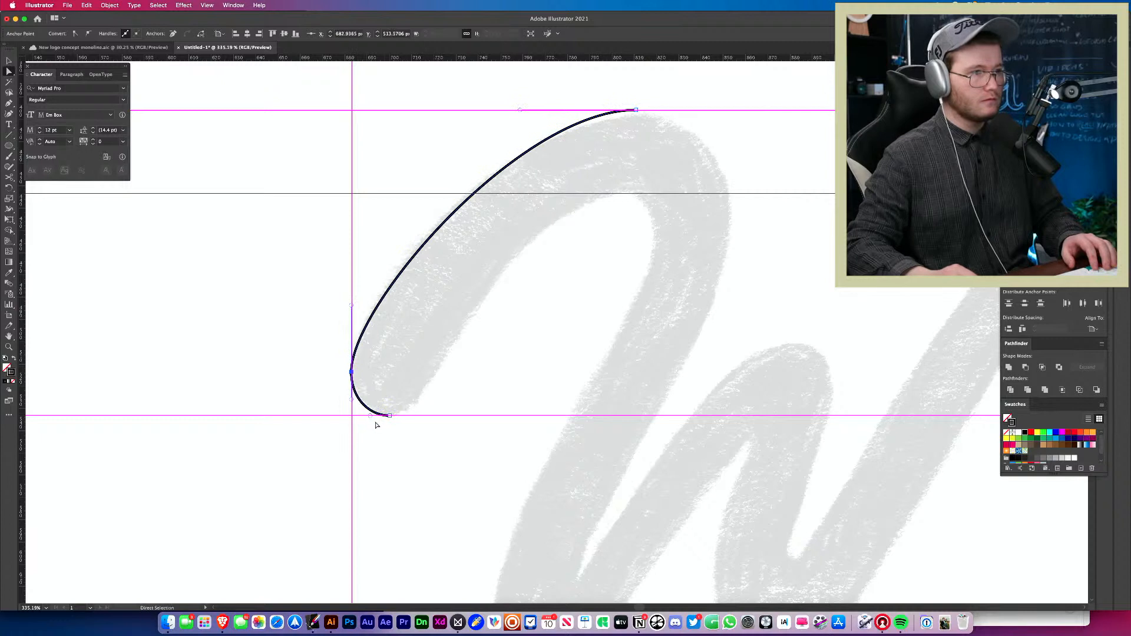
{"action": "left_click_drag", "start_coordinate": [352, 306], "coordinate": [351, 298]}
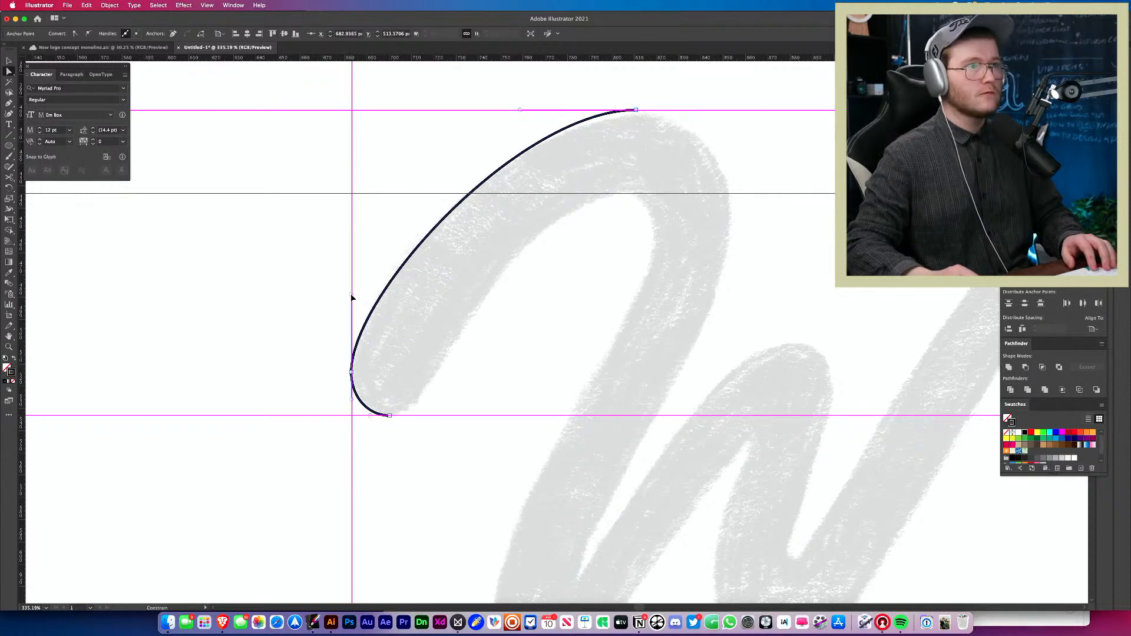
{"action": "left_click", "coordinate": [548, 313]}
- Nudge the arch's outer top anchor slightly right and fine-tune the top and left-extreme handles to fit the sketched outer edge
{"action": "scroll", "coordinate": [539, 248], "scroll_direction": "right", "scroll_amount": 3}
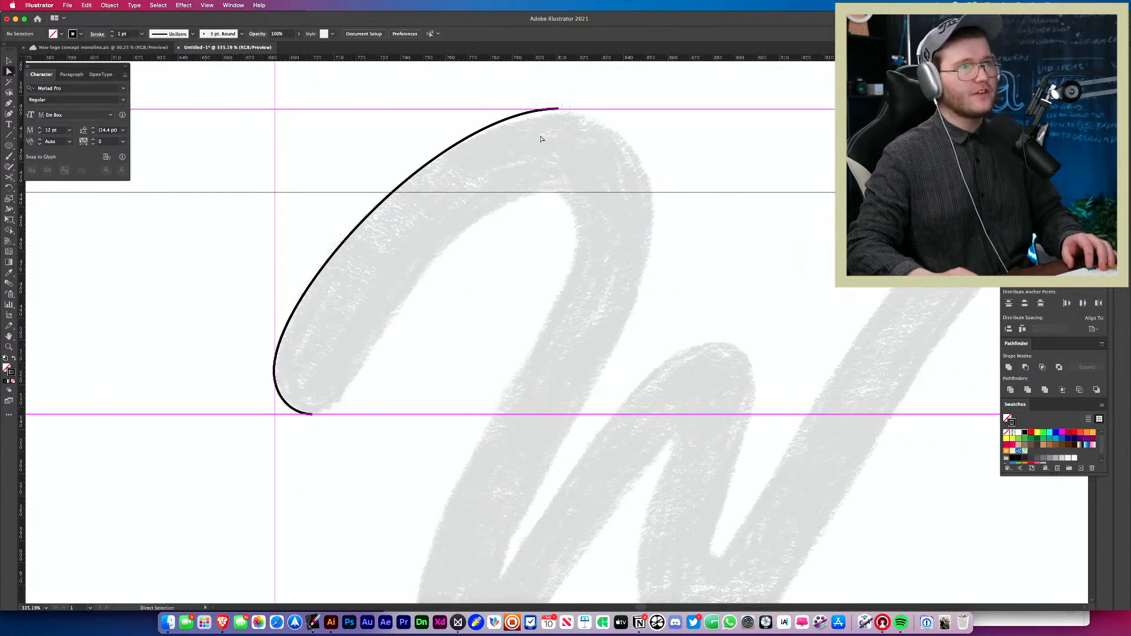
{"action": "left_click", "coordinate": [559, 109]}
{"action": "left_click_drag", "start_coordinate": [560, 111], "coordinate": [561, 110]}
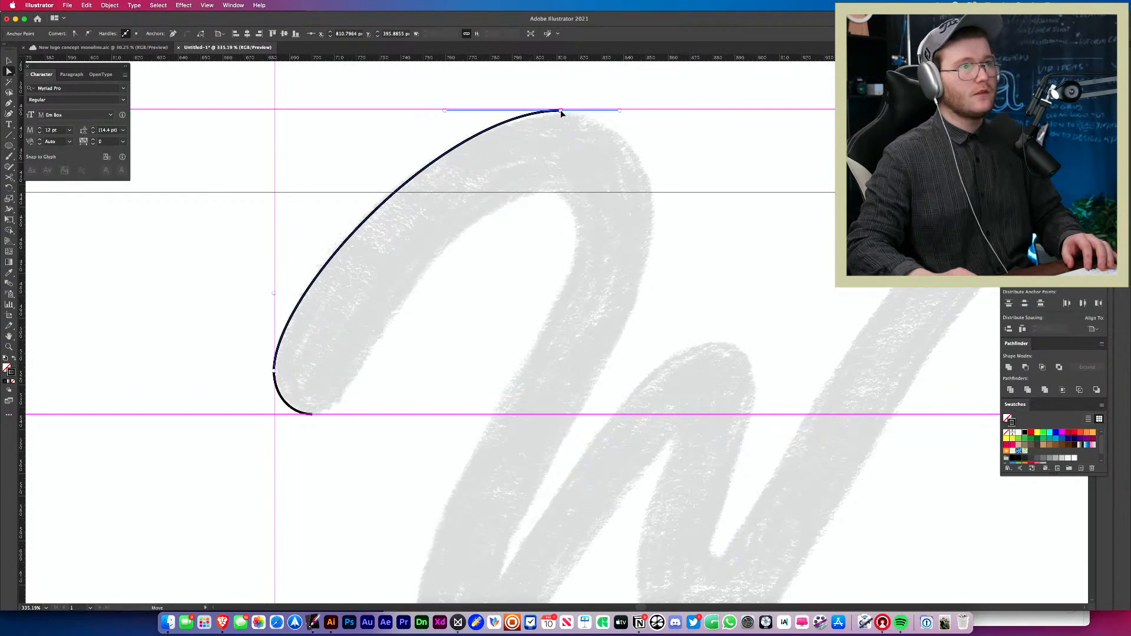
{"action": "left_click_drag", "start_coordinate": [444, 112], "coordinate": [439, 110]}
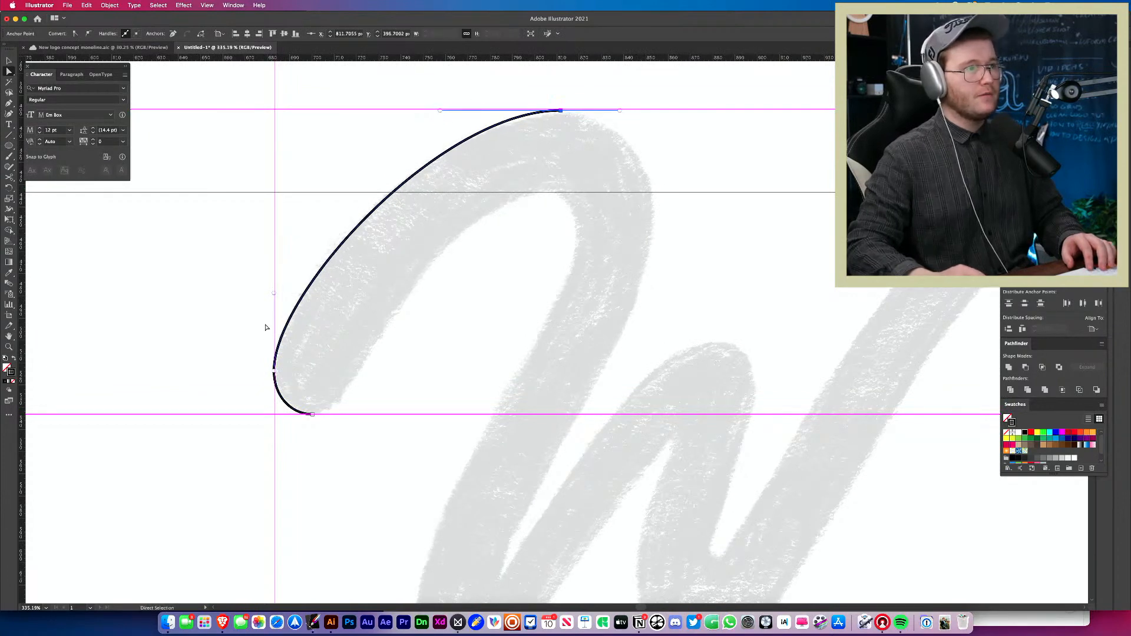
{"action": "left_click_drag", "start_coordinate": [275, 294], "coordinate": [275, 285]}
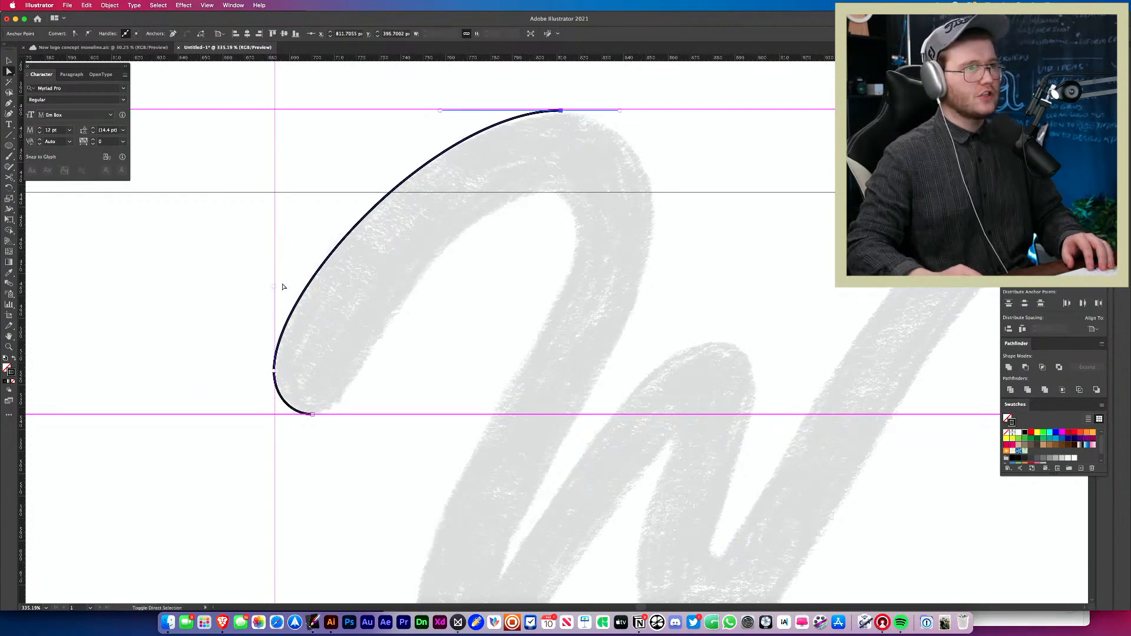
{"action": "left_click_drag", "start_coordinate": [440, 111], "coordinate": [442, 110]}
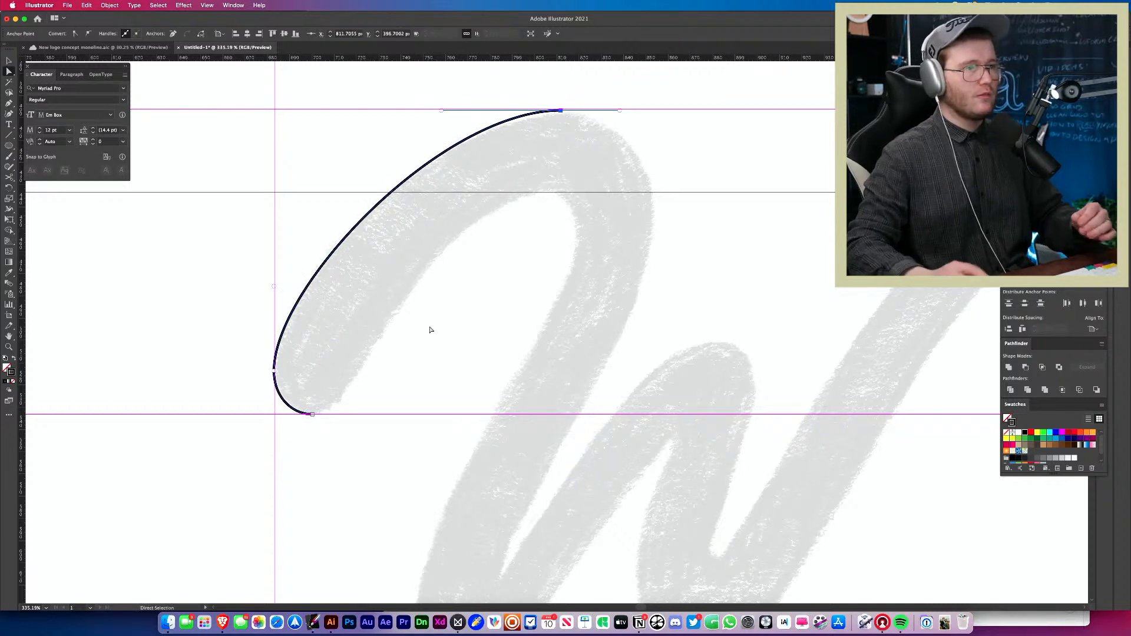
- Continue the Pen path from the terminal's bottom along the arch's inner edge, through a midway anchor, to the inner top guide
{"action": "key", "text": "p"}
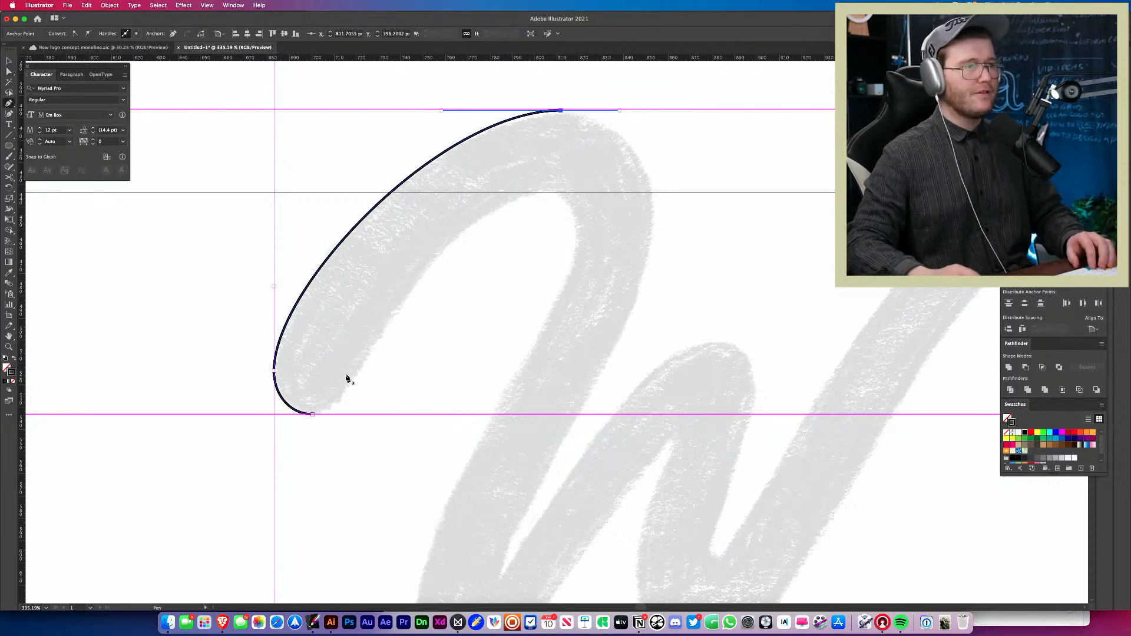
{"action": "left_click", "coordinate": [313, 415]}
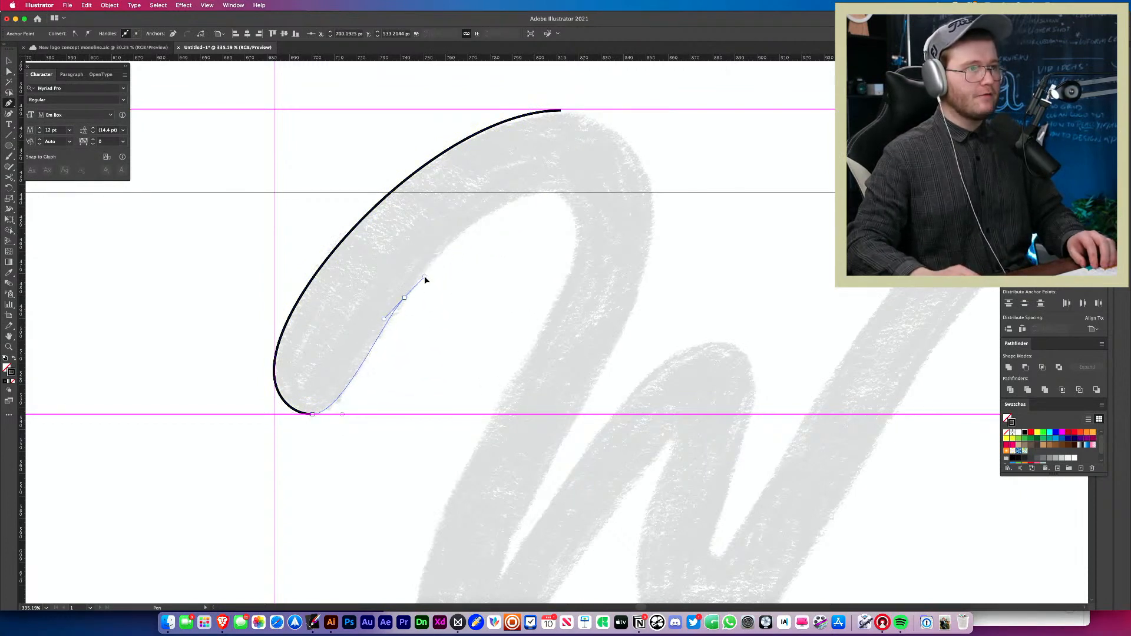
{"action": "left_click_drag", "start_coordinate": [424, 276], "coordinate": [443, 253]}
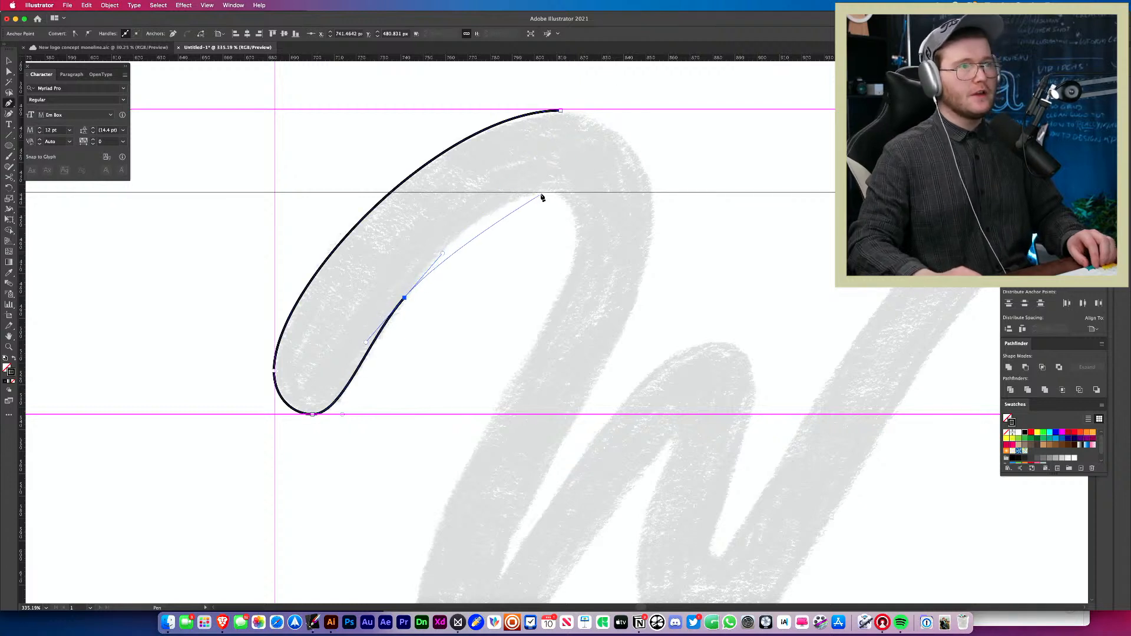
{"action": "left_click_drag", "start_coordinate": [547, 191], "coordinate": [580, 191]}
- Lengthen the upper handle of the anchor midway along the inner edge so the curve follows the sketch
{"action": "key", "text": "v"}
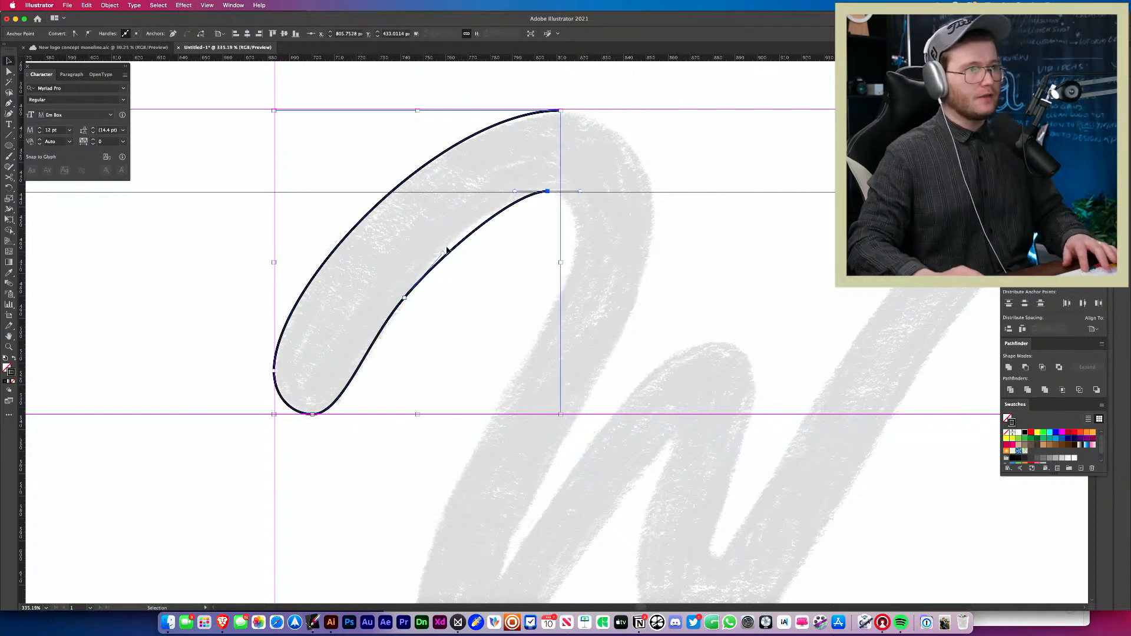
{"action": "key", "text": "a"}
{"action": "left_click_drag", "start_coordinate": [442, 254], "coordinate": [394, 253]}
{"action": "left_click", "coordinate": [487, 254]}
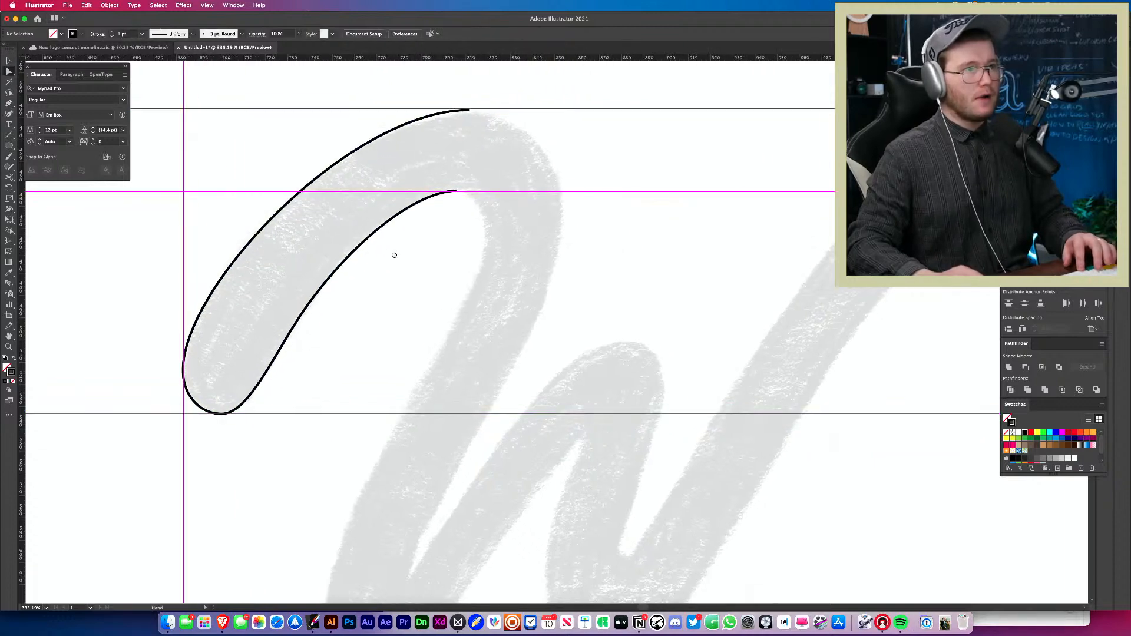
- Shorten the inner top's outgoing handle, add a vertical guide at the inner arch's right extreme and extend the Pen curve to it
{"action": "left_click_drag", "start_coordinate": [473, 235], "coordinate": [435, 218]}
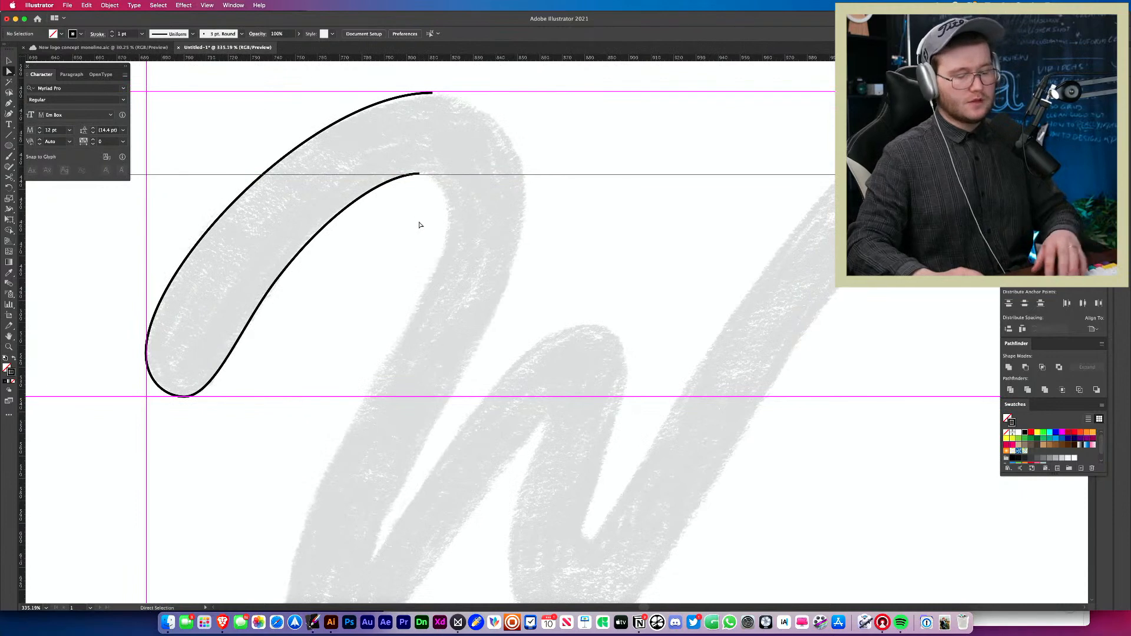
{"action": "key", "text": "p"}
{"action": "left_click_drag", "start_coordinate": [425, 174], "coordinate": [435, 175]}
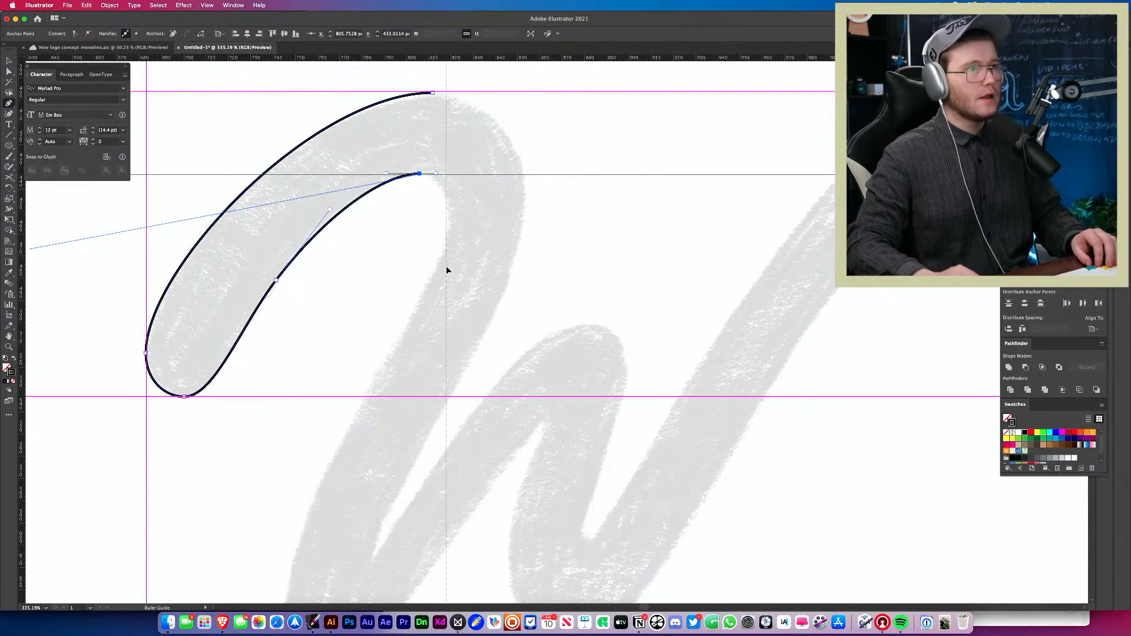
{"action": "left_click_drag", "start_coordinate": [447, 220], "coordinate": [444, 237]}
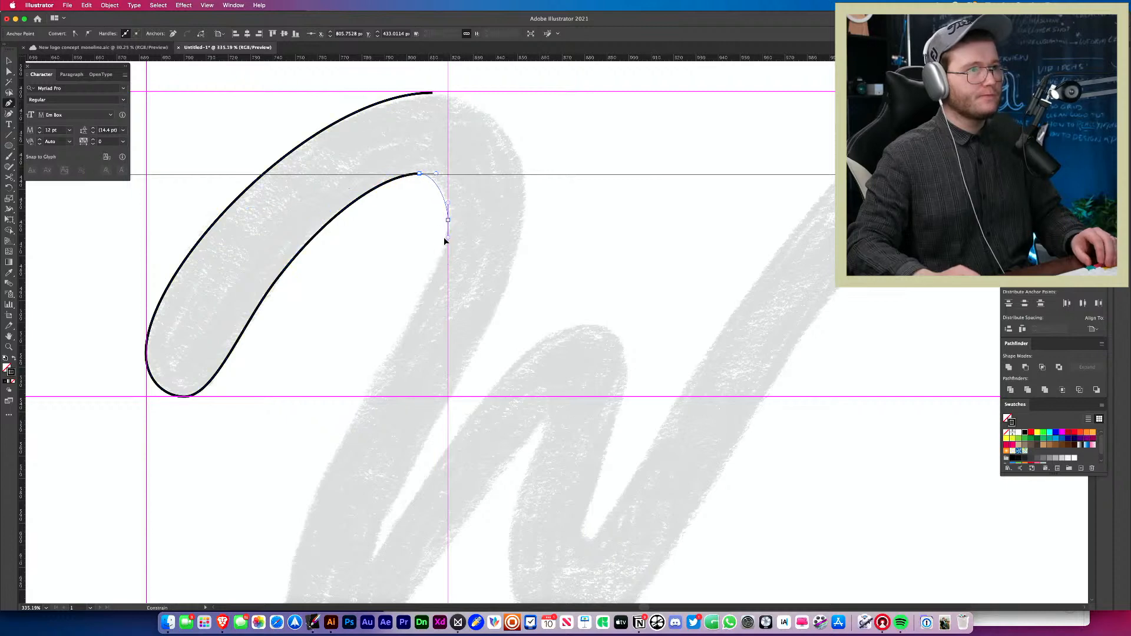
- Adjust the inner top anchor on its guide and lengthen its right horizontal handle to round the inner curve
{"action": "key", "text": "z"}
{"action": "left_click", "coordinate": [404, 192]}
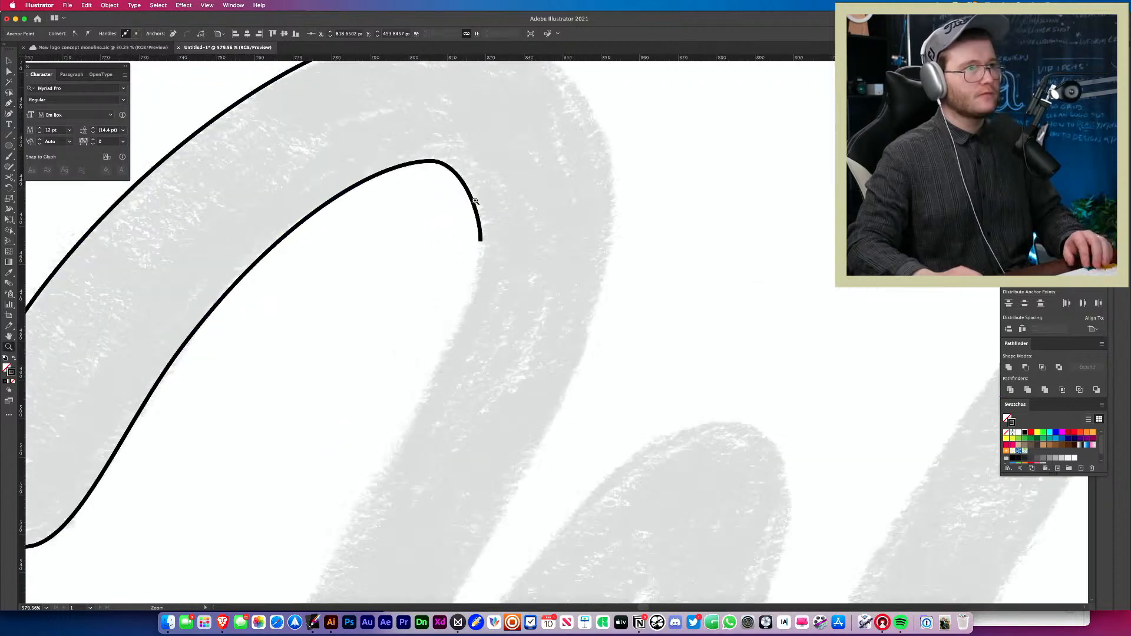
{"action": "key", "text": "a"}
{"action": "left_click", "coordinate": [376, 180]}
{"action": "left_click_drag", "start_coordinate": [377, 181], "coordinate": [412, 183]}
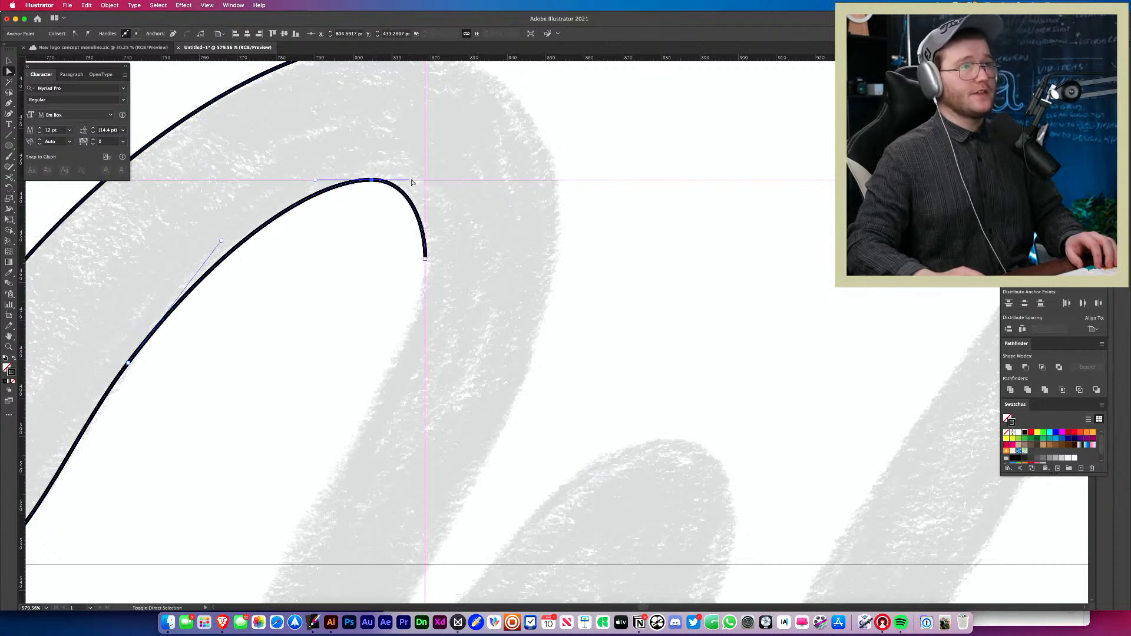
- Fine-tune the arch's inner top by nudging its anchor slightly right, and deselect the path
{"action": "left_click", "coordinate": [455, 228]}
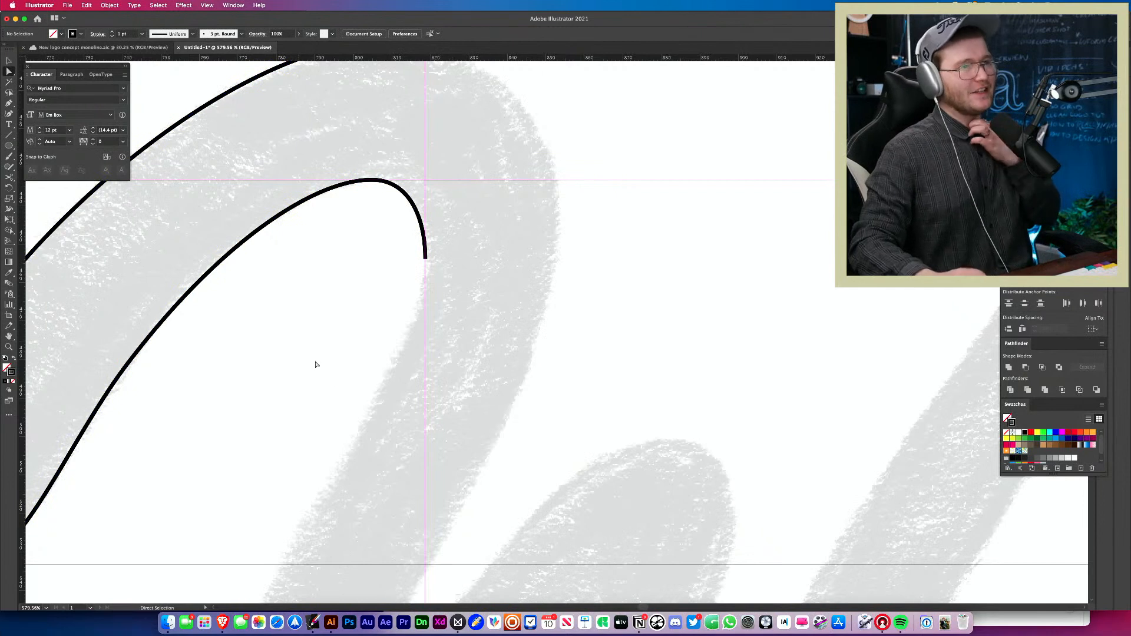
{"action": "left_click_drag", "start_coordinate": [561, 180], "coordinate": [554, 179]}
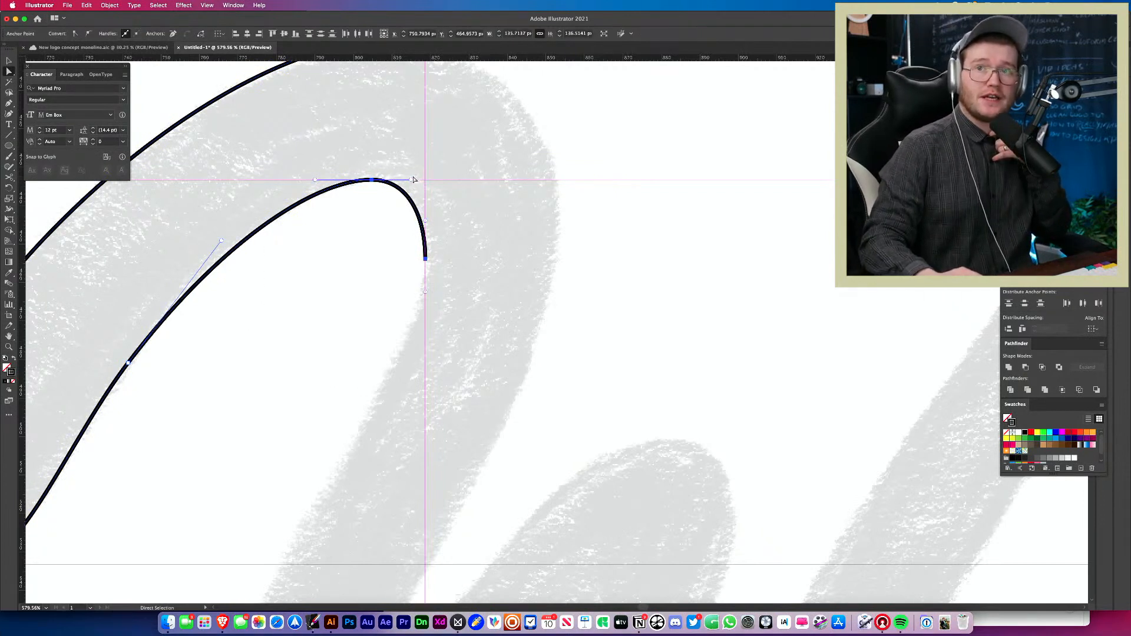
{"action": "left_click_drag", "start_coordinate": [411, 182], "coordinate": [414, 182]}
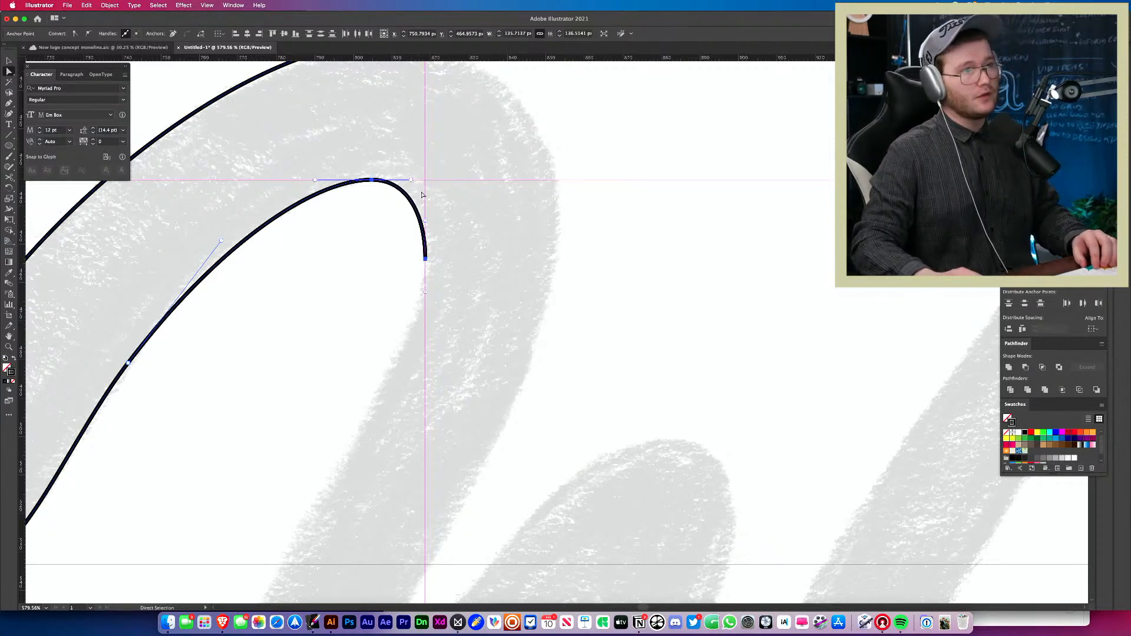
{"action": "left_click", "coordinate": [426, 258]}
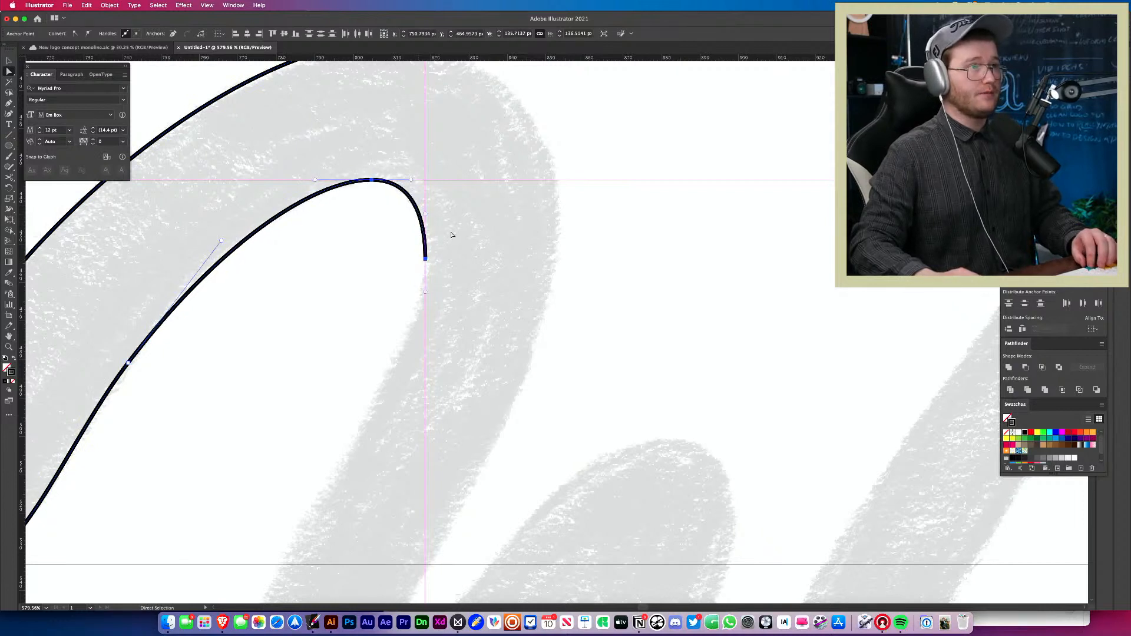
{"action": "left_click_drag", "start_coordinate": [373, 179], "coordinate": [374, 183]}
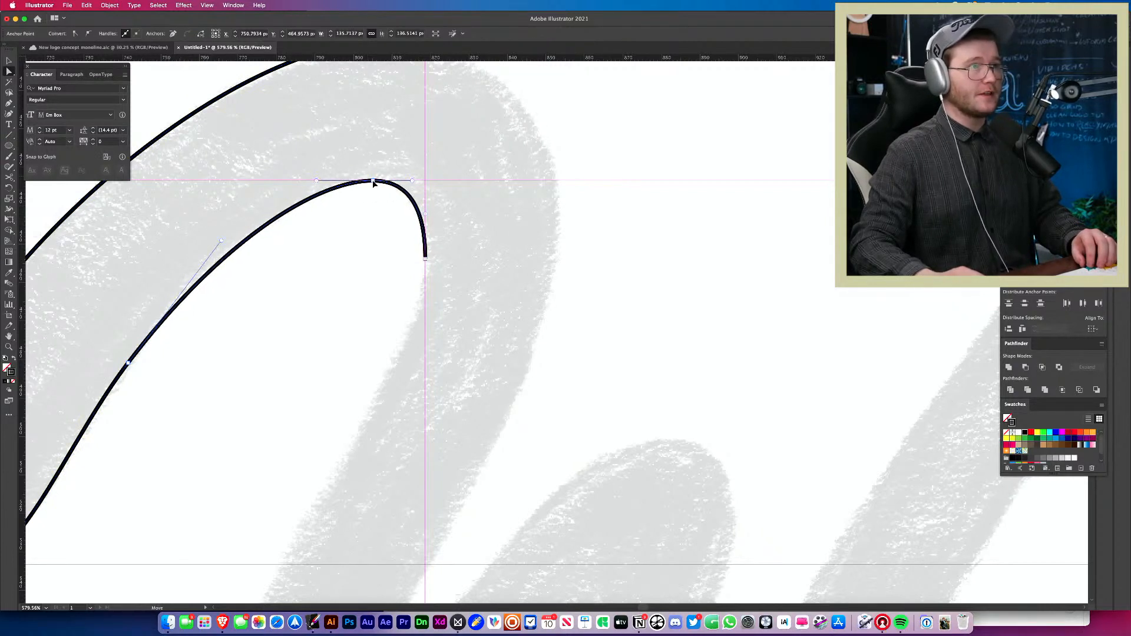
{"action": "left_click", "coordinate": [462, 227]}
- Continue the Pen path from the arch's inner right end down the first downstroke to the left extreme of its lower bend
{"action": "left_click_drag", "start_coordinate": [462, 228], "coordinate": [409, 271]}
{"action": "left_click", "coordinate": [446, 323]}
{"action": "left_click_drag", "start_coordinate": [447, 326], "coordinate": [491, 237]}
{"action": "left_click_drag", "start_coordinate": [511, 267], "coordinate": [366, 282]}
{"action": "key", "text": "z"}
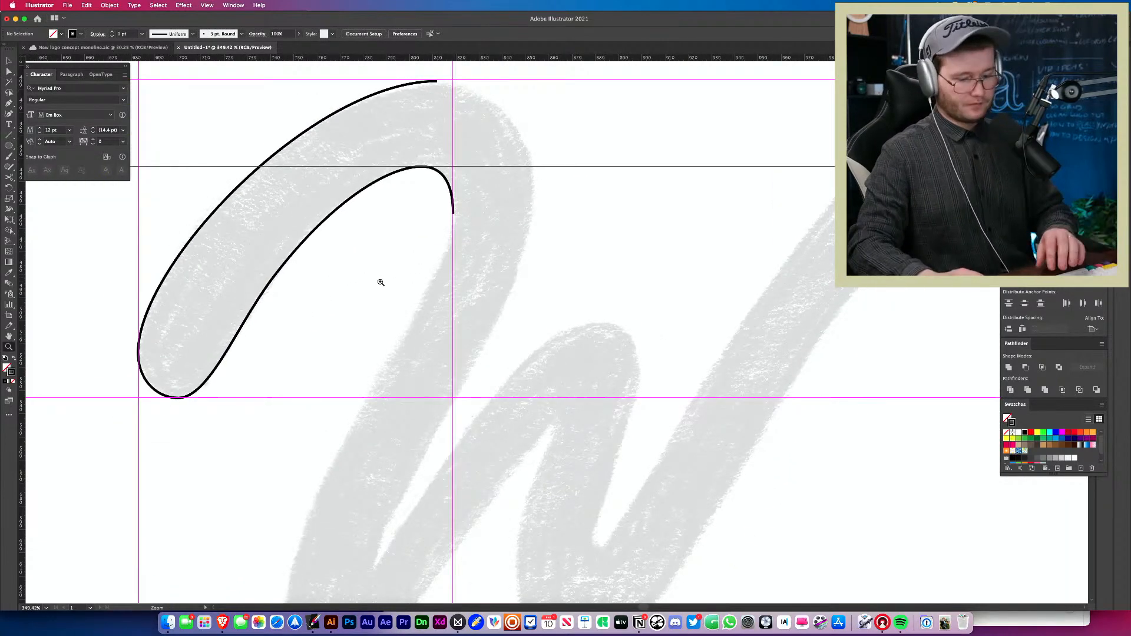
{"action": "key", "text": "p"}
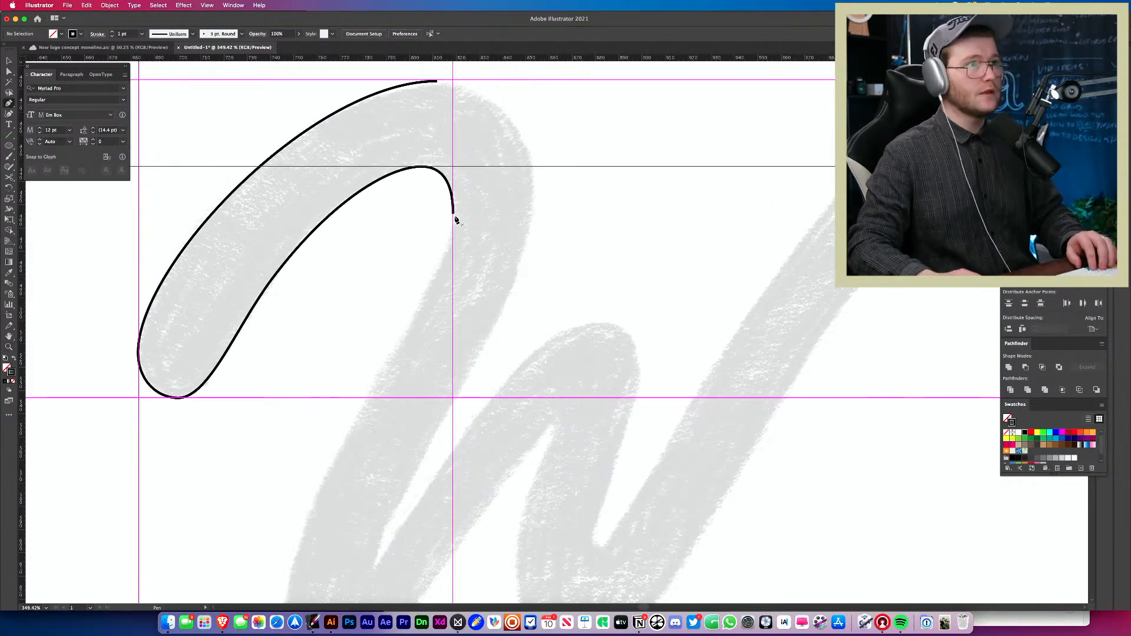
{"action": "left_click", "coordinate": [453, 214]}
{"action": "scroll", "coordinate": [470, 391], "scroll_direction": "down", "scroll_amount": 5}
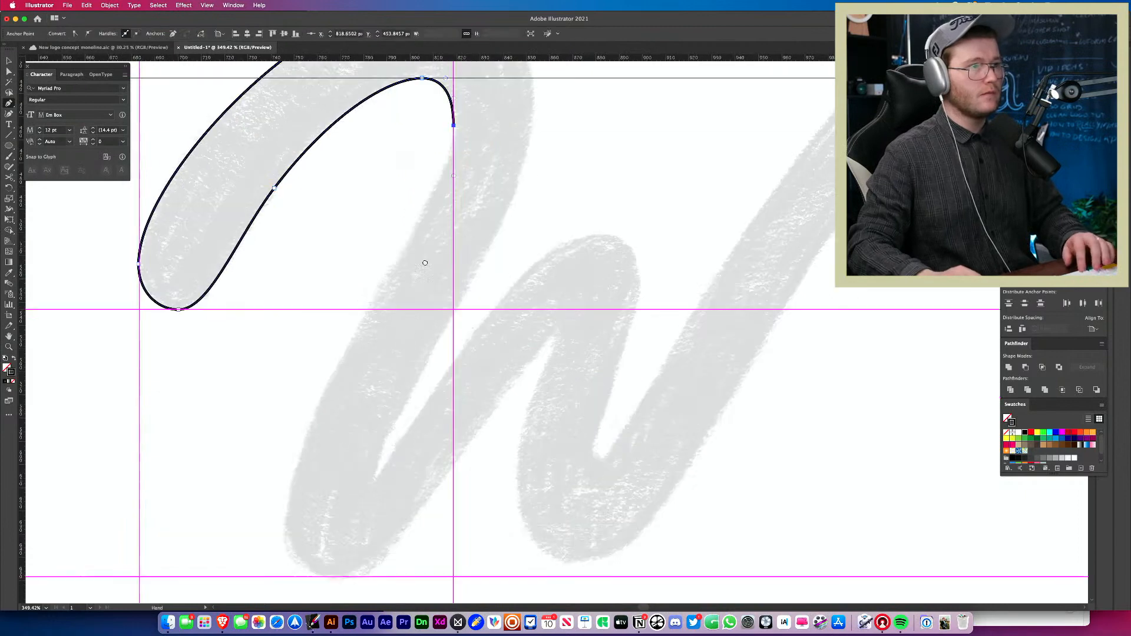
{"action": "left_click_drag", "start_coordinate": [285, 454], "coordinate": [298, 535]}
- Adjust the downstroke's curve by lengthening the handles along its edge and shortening the lower handle at the bend's left extreme
{"action": "key", "text": "a"}
{"action": "left_click_drag", "start_coordinate": [285, 379], "coordinate": [285, 347]}
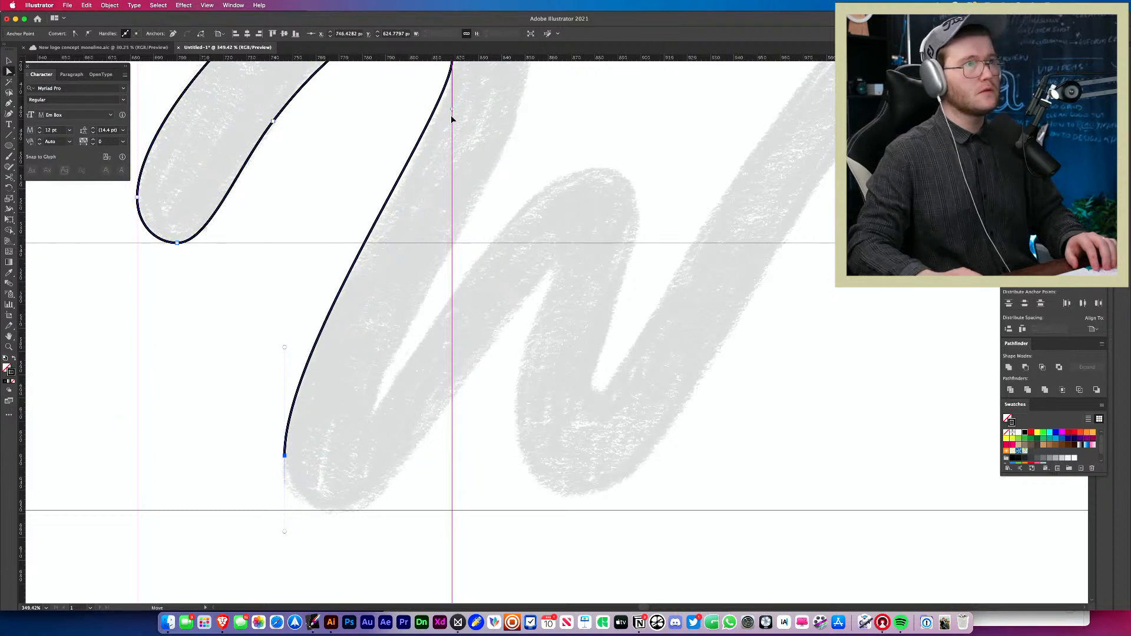
{"action": "left_click_drag", "start_coordinate": [452, 118], "coordinate": [451, 129]}
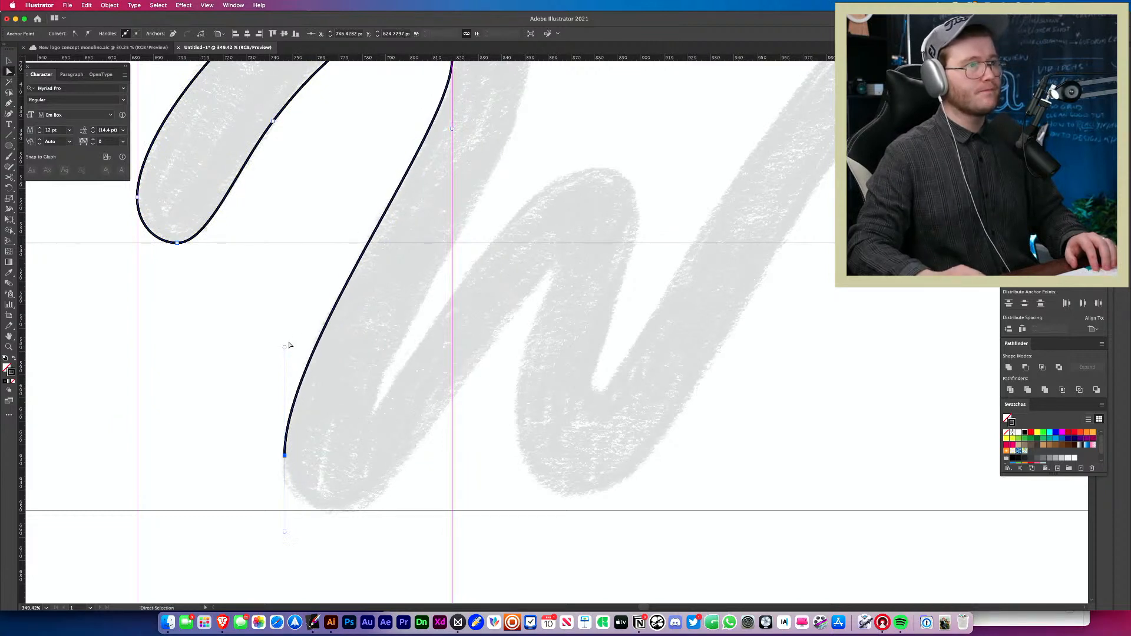
{"action": "left_click_drag", "start_coordinate": [285, 347], "coordinate": [285, 343]}
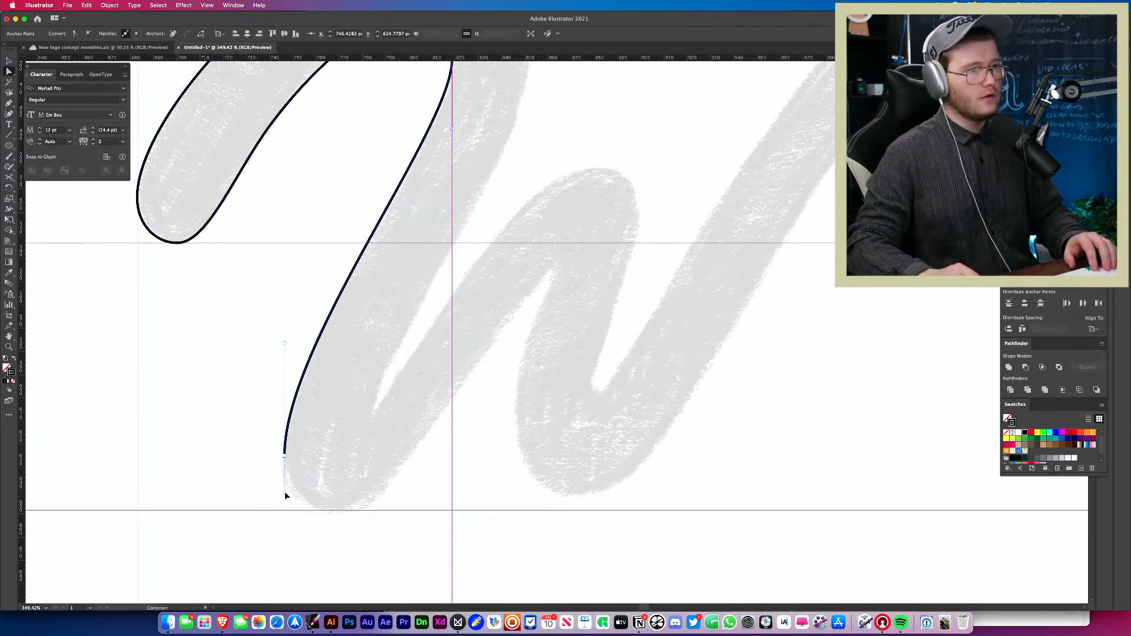
{"action": "left_click_drag", "start_coordinate": [285, 493], "coordinate": [285, 484]}
- Continue the Pen path through the bottom of the first bend on the horizontal guide and up the outer edge of the upstroke
{"action": "key", "text": "p"}
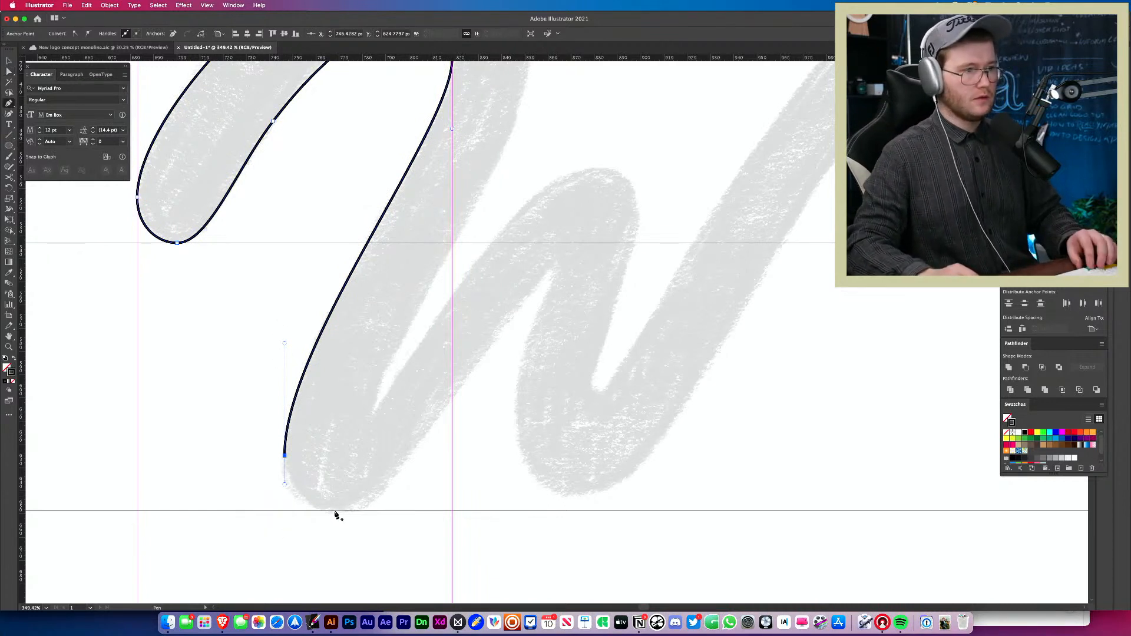
{"action": "key", "text": "super+z"}
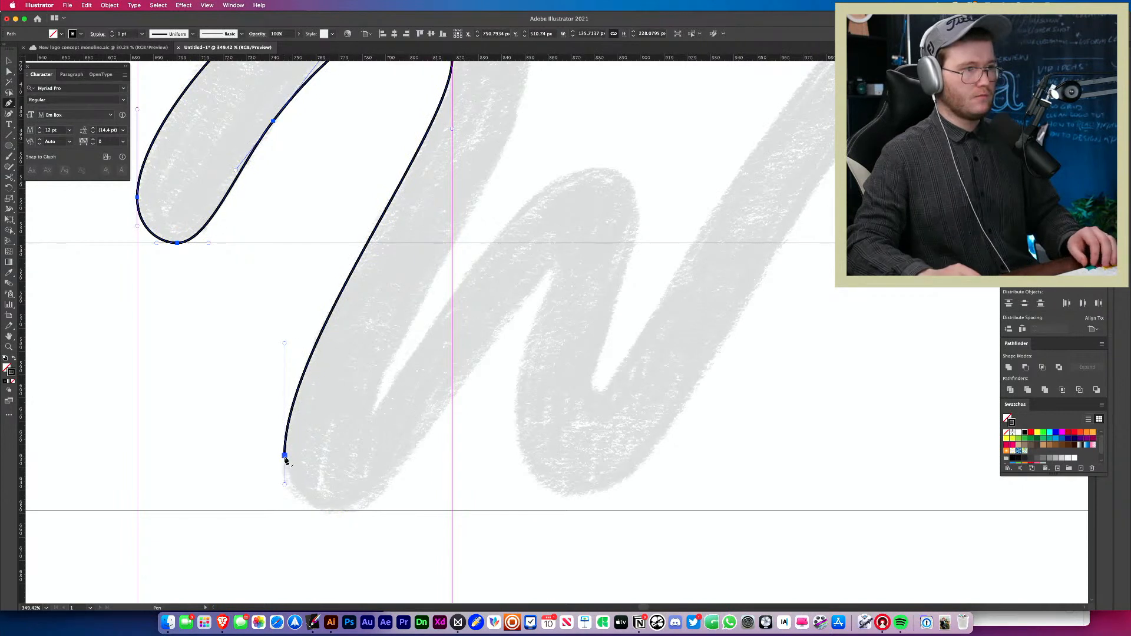
{"action": "left_click_drag", "start_coordinate": [284, 484], "coordinate": [284, 470]}
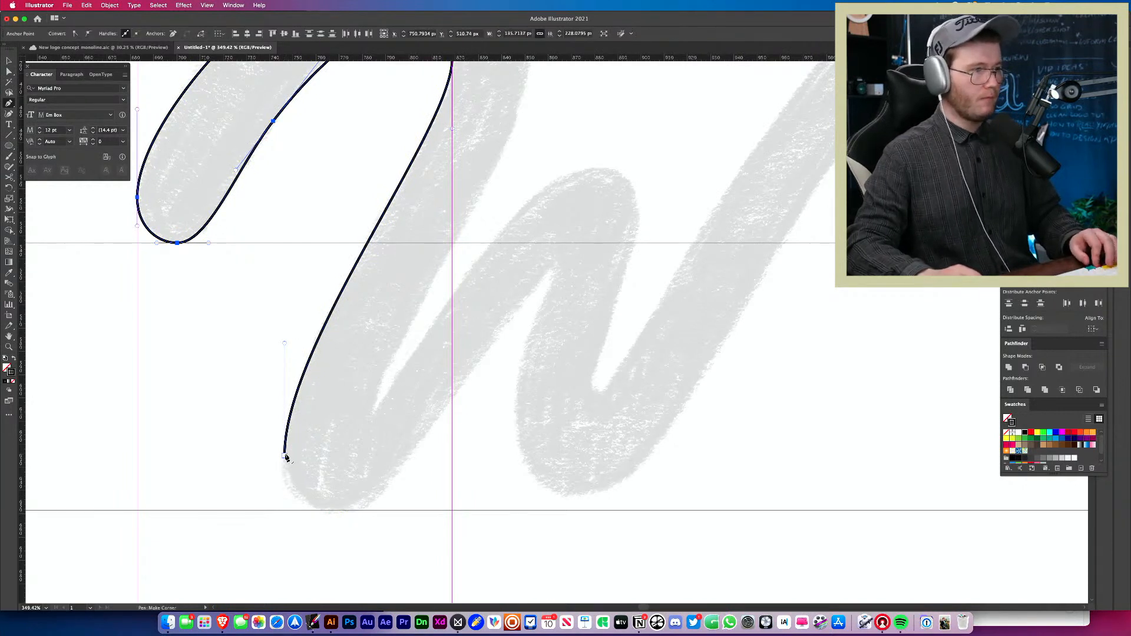
{"action": "left_click_drag", "start_coordinate": [285, 457], "coordinate": [207, 535]}
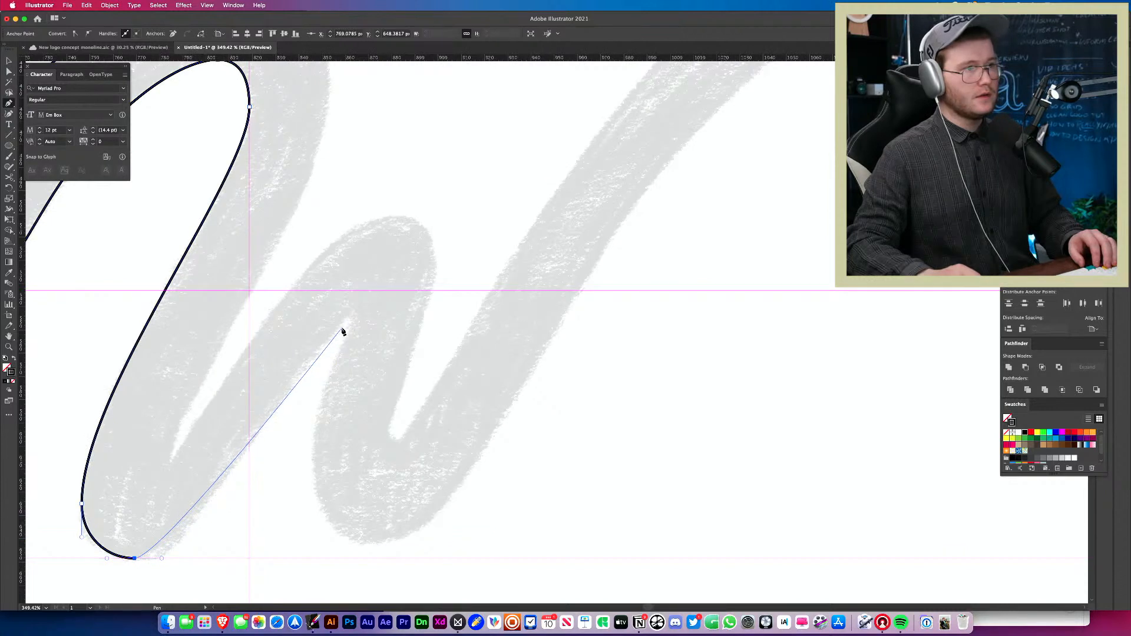
{"action": "left_click_drag", "start_coordinate": [333, 338], "coordinate": [348, 306]}
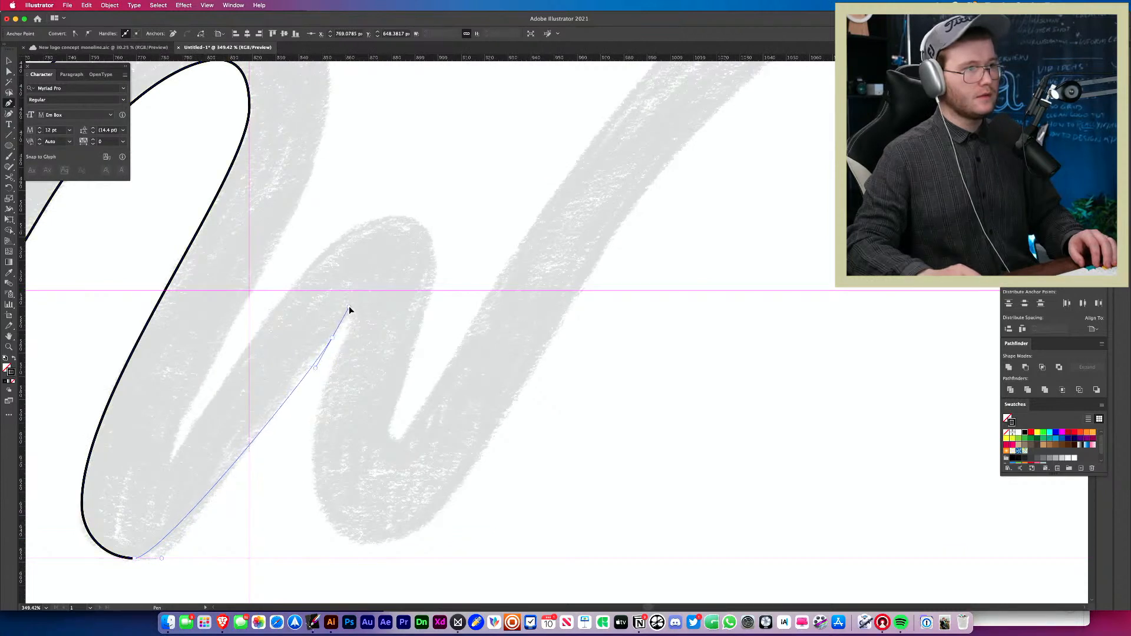
- Move the upstroke's end anchor slightly down the edge and lengthen the handles of its segment to match the sketch
{"action": "key", "text": "a"}
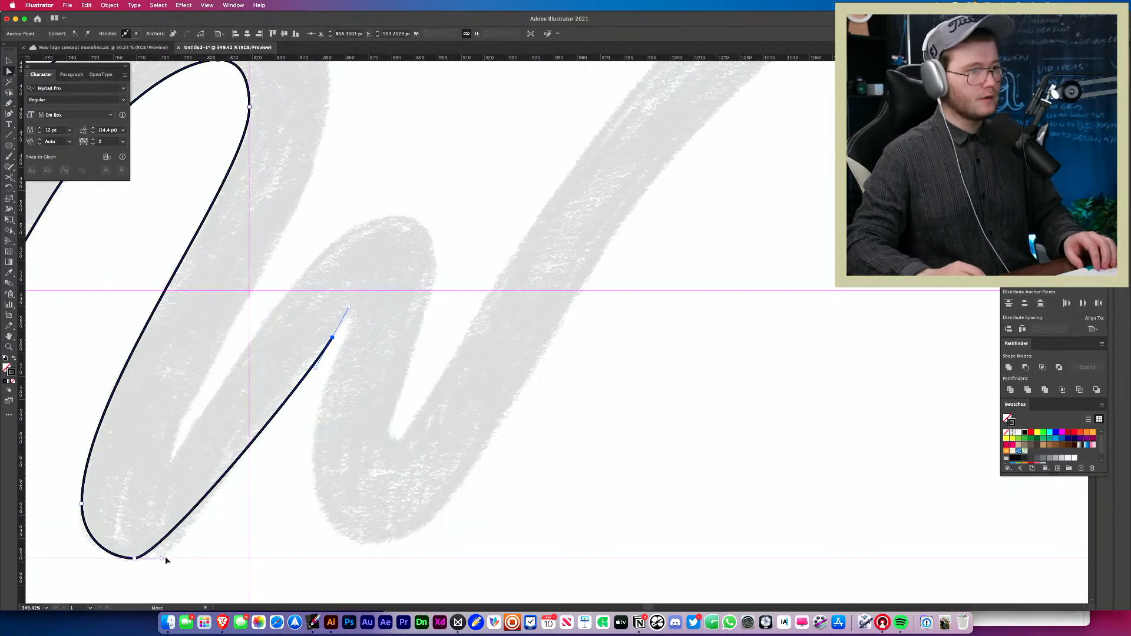
{"action": "left_click_drag", "start_coordinate": [161, 558], "coordinate": [189, 556]}
{"action": "left_click_drag", "start_coordinate": [317, 369], "coordinate": [296, 377]}
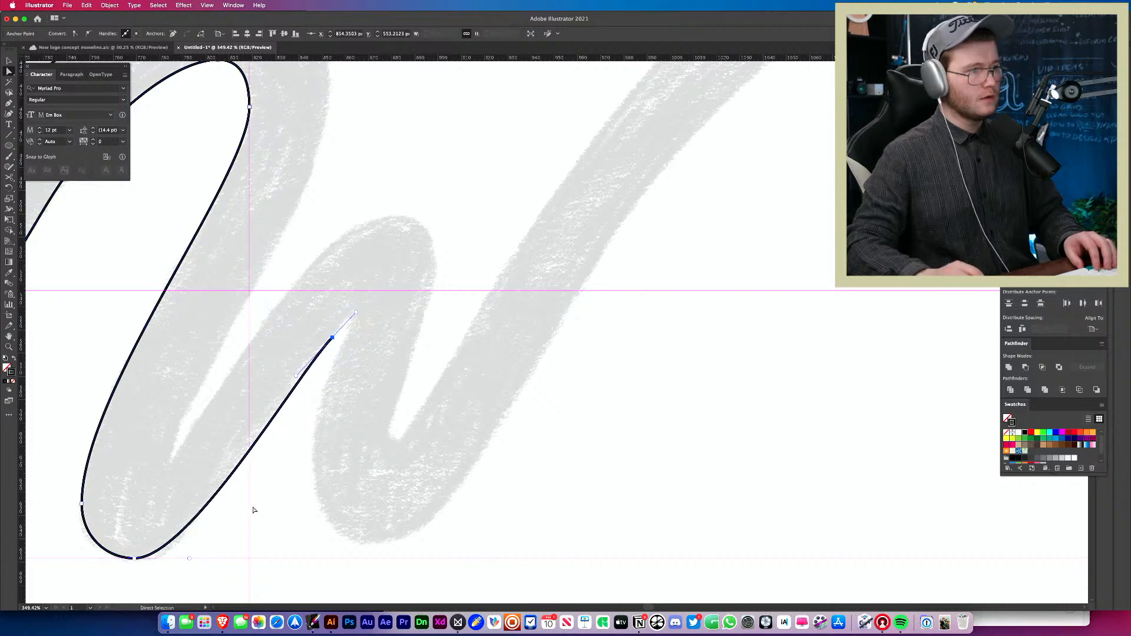
{"action": "mouse_move", "coordinate": [332, 337]}
{"action": "left_mouse_down"}
{"action": "mouse_move", "coordinate": [312, 344]}
{"action": "mouse_move", "coordinate": [318, 352]}
{"action": "mouse_move", "coordinate": [340, 321]}
{"action": "left_mouse_up"}
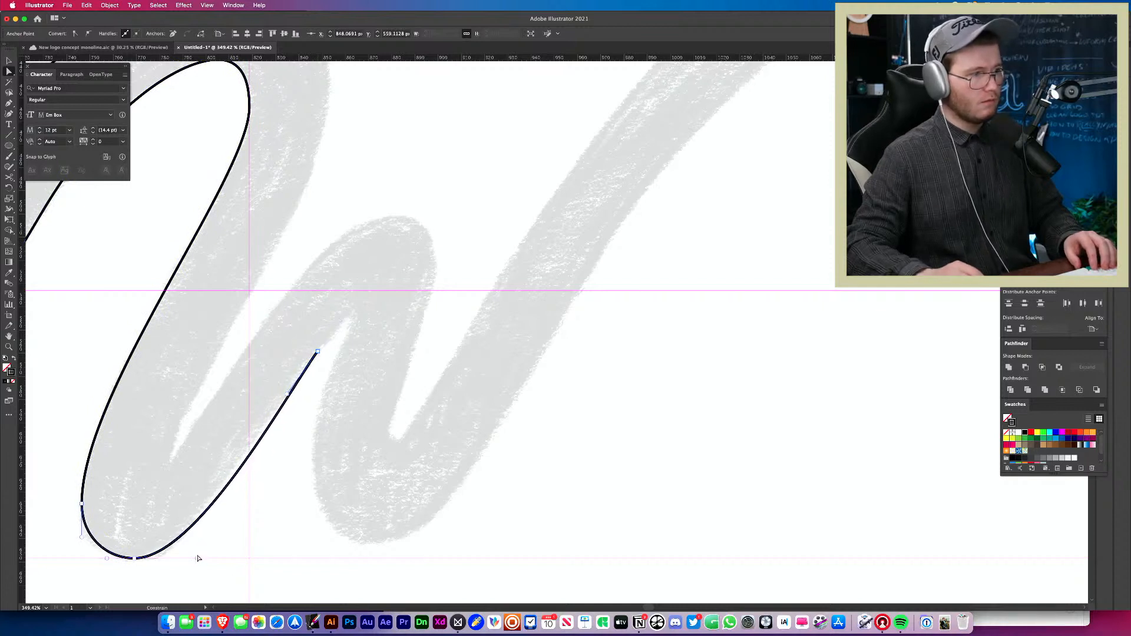
{"action": "left_click", "coordinate": [309, 385]}
{"action": "left_click", "coordinate": [293, 387]}
{"action": "left_click_drag", "start_coordinate": [281, 403], "coordinate": [277, 402]}
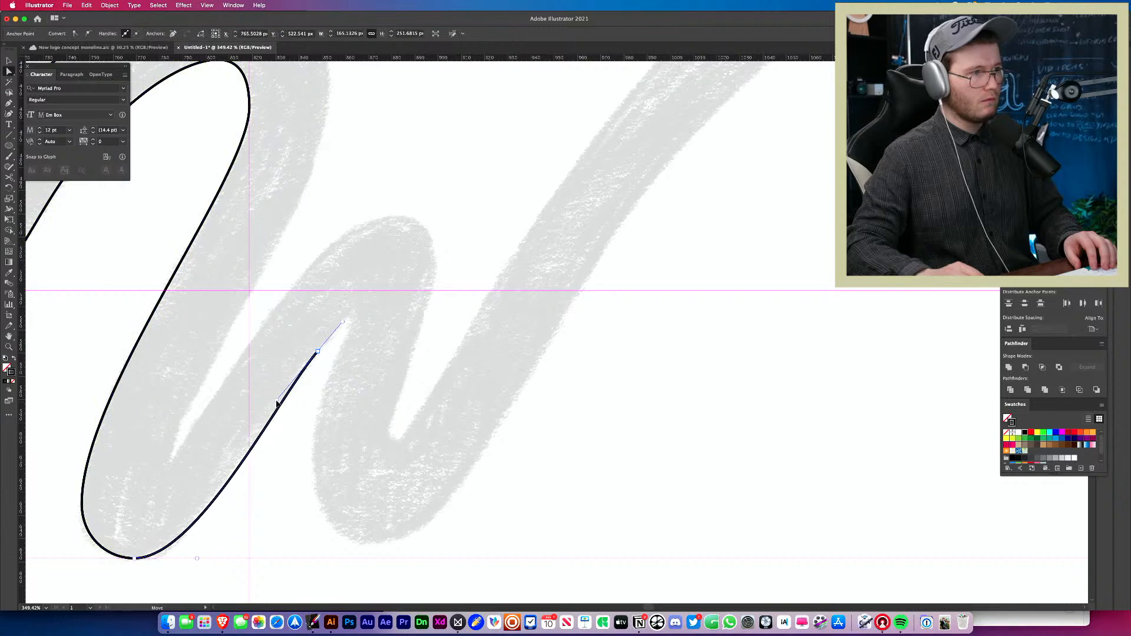
{"action": "key", "text": "p"}
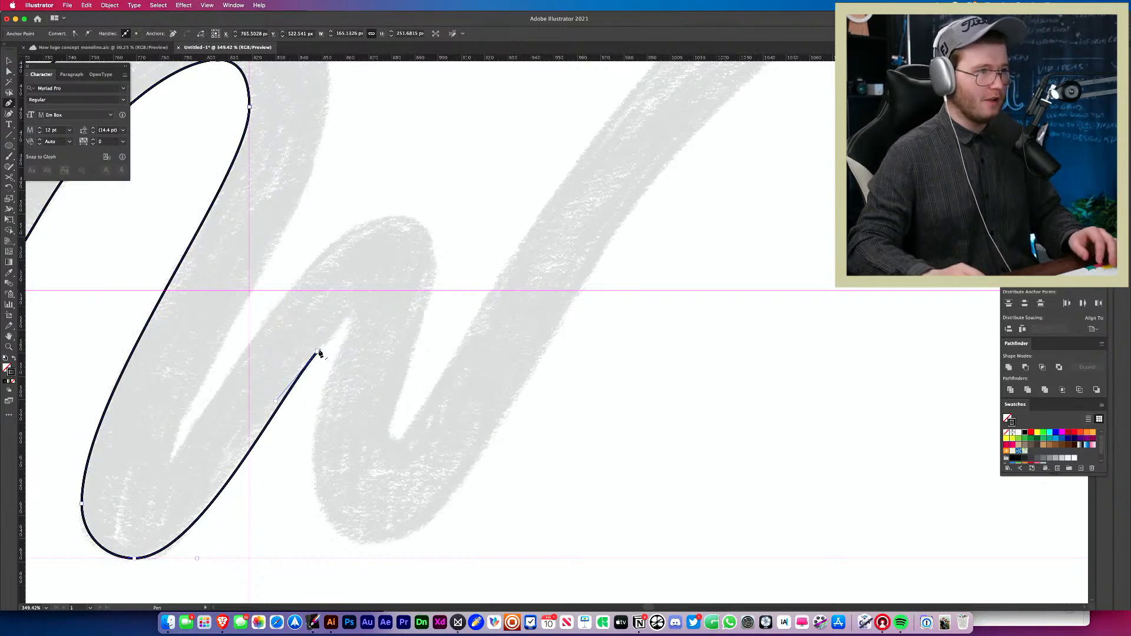
{"action": "left_click_drag", "start_coordinate": [318, 352], "coordinate": [344, 325]}
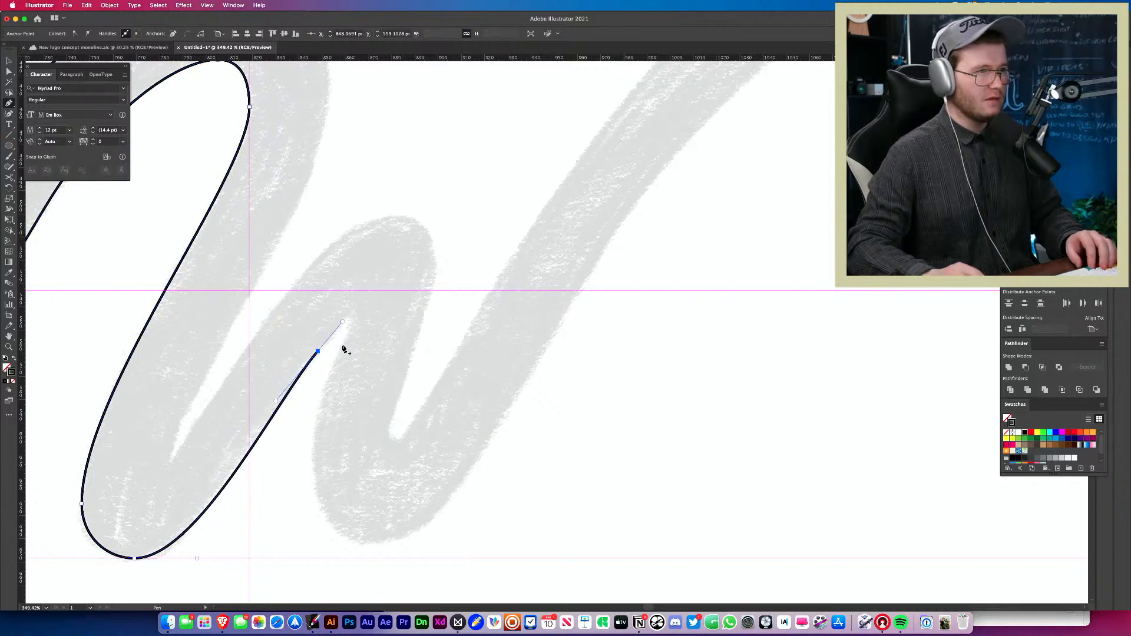
{"action": "key", "text": "z"}
{"action": "left_click_drag", "start_coordinate": [346, 321], "coordinate": [443, 321]}
{"action": "key", "text": "p"}
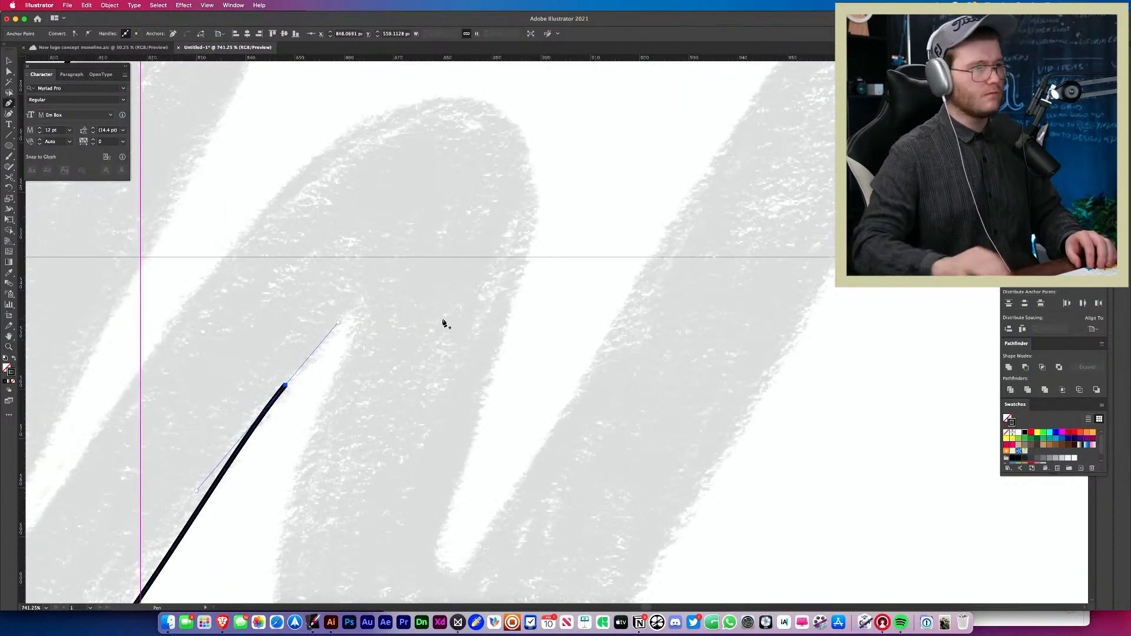
{"action": "left_click", "coordinate": [352, 320]}
{"action": "key", "text": "super+z"}
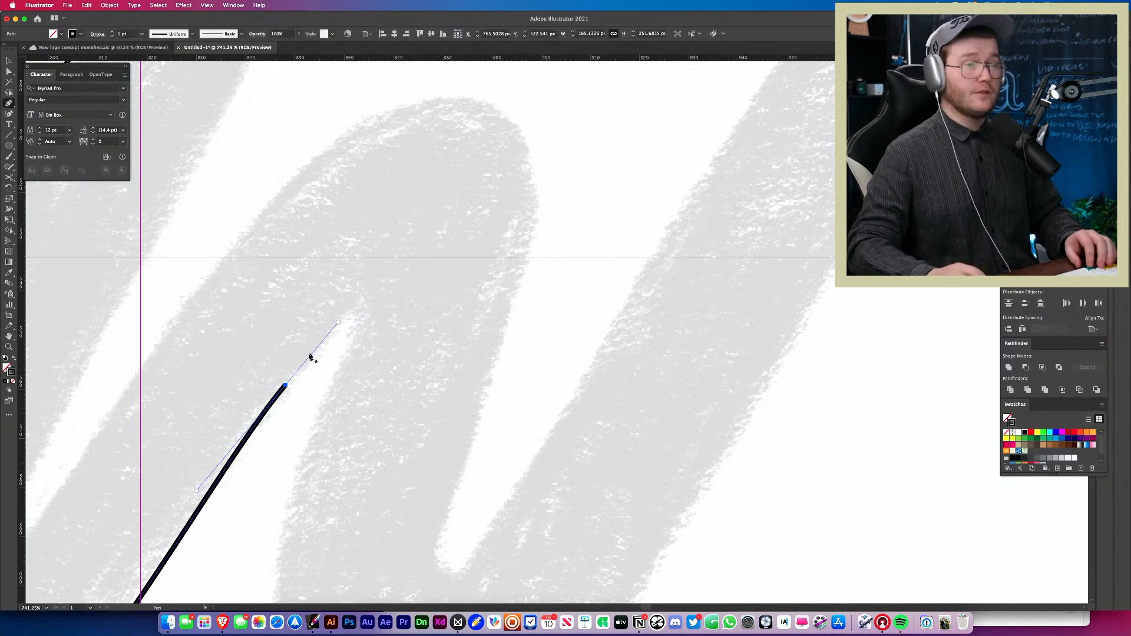
{"action": "left_click_drag", "start_coordinate": [286, 386], "coordinate": [338, 323]}
{"action": "left_click", "coordinate": [349, 322]}
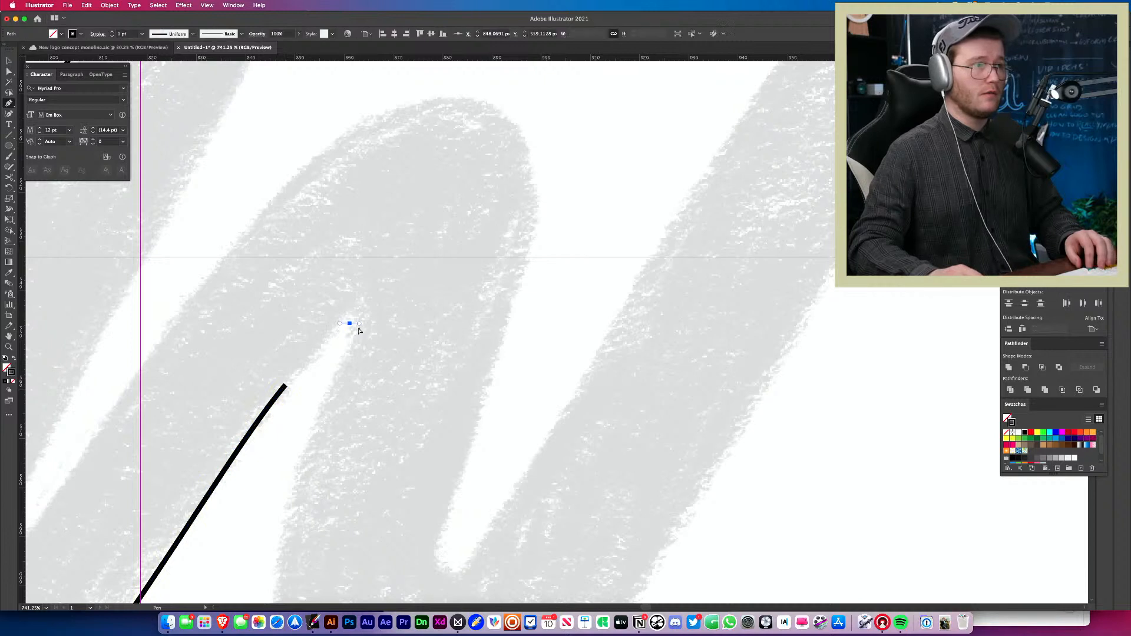
{"action": "key", "text": "super+z"}
{"action": "left_click", "coordinate": [286, 386]}
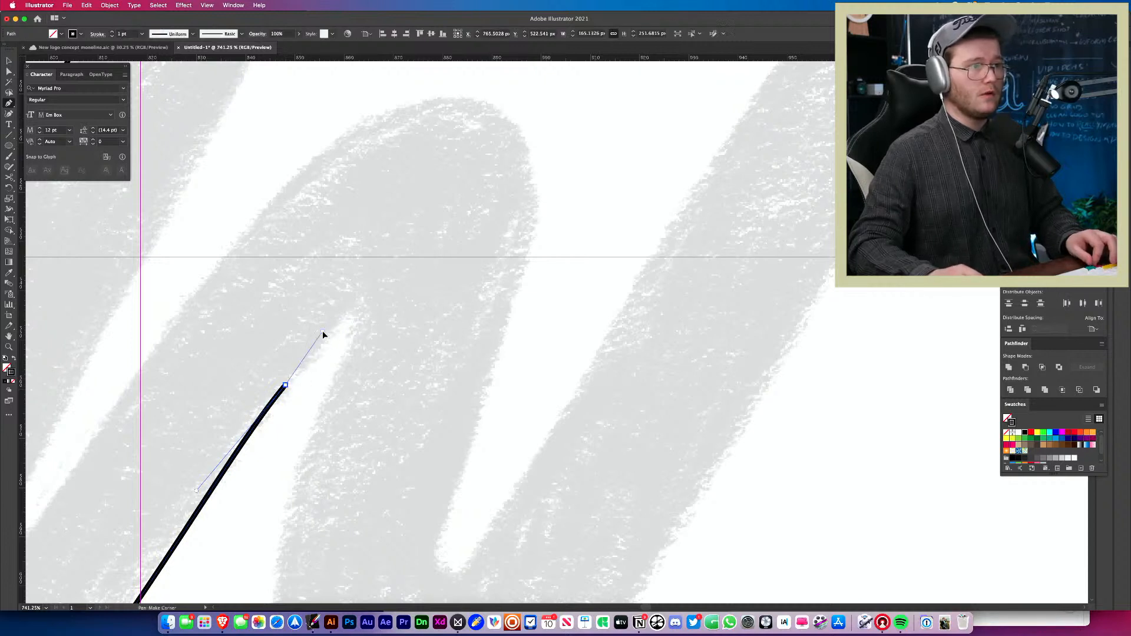
{"action": "key", "text": "super+z"}
{"action": "left_click_drag", "start_coordinate": [353, 327], "coordinate": [363, 335]}
{"action": "key", "text": "super+z"}
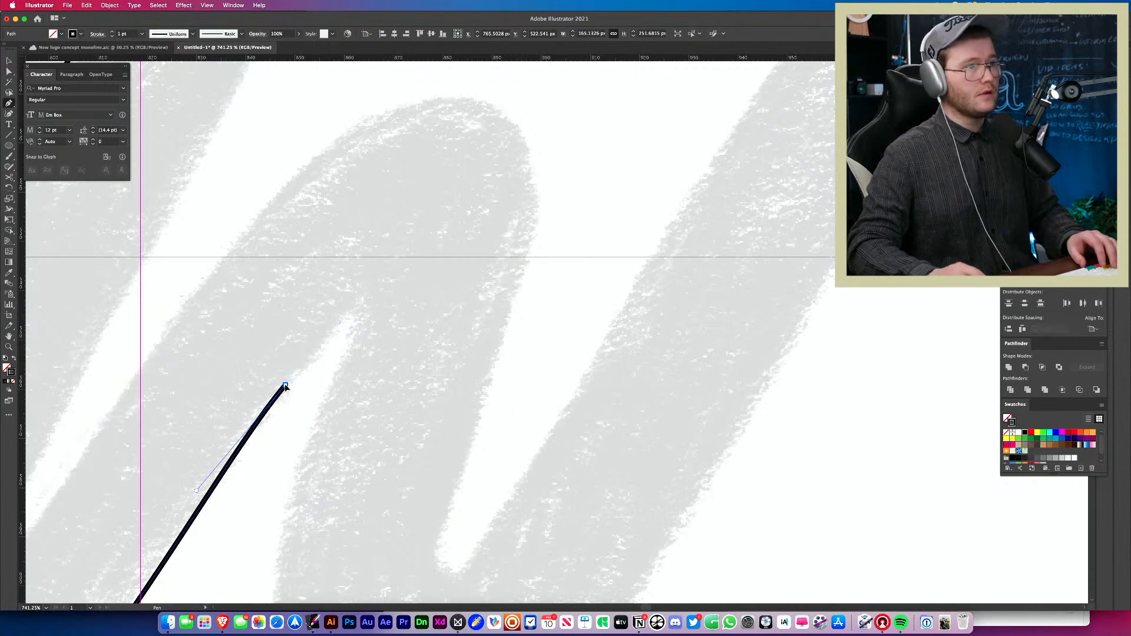
- Leave the upstroke's end anchor without an outgoing handle and deselect the path
{"action": "left_click", "coordinate": [286, 386]}
{"action": "key", "text": "super+minus"}
{"action": "key", "text": "super+minus"}
{"action": "key", "text": "super+minus"}
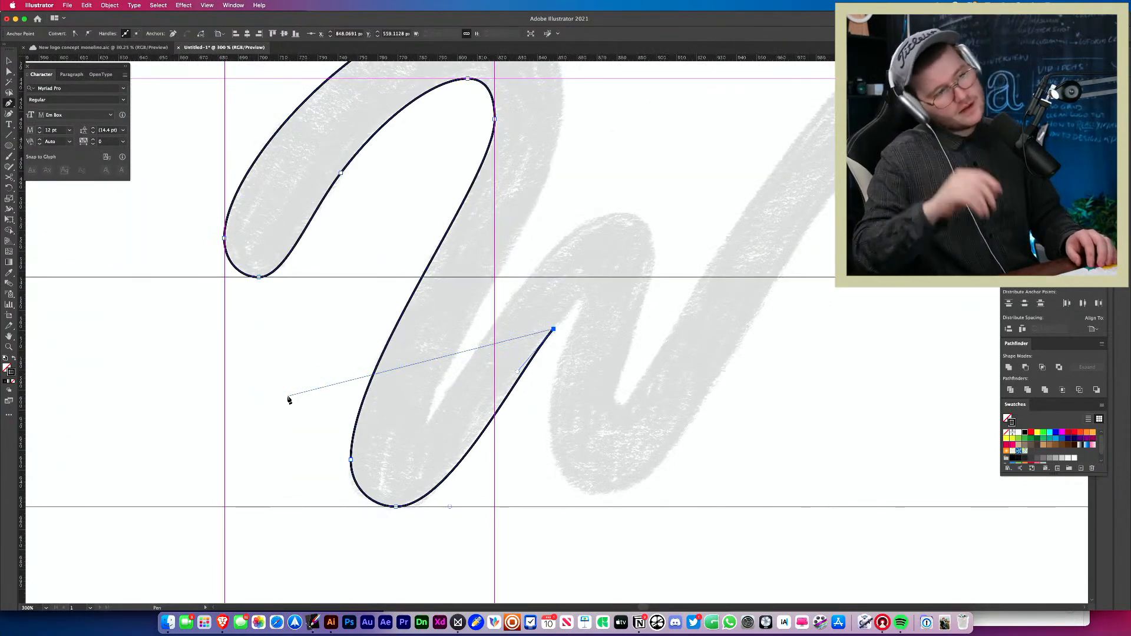
{"action": "scroll", "coordinate": [288, 400], "scroll_direction": "up", "scroll_amount": 5}
{"action": "scroll", "coordinate": [288, 400], "scroll_direction": "right", "scroll_amount": 4}
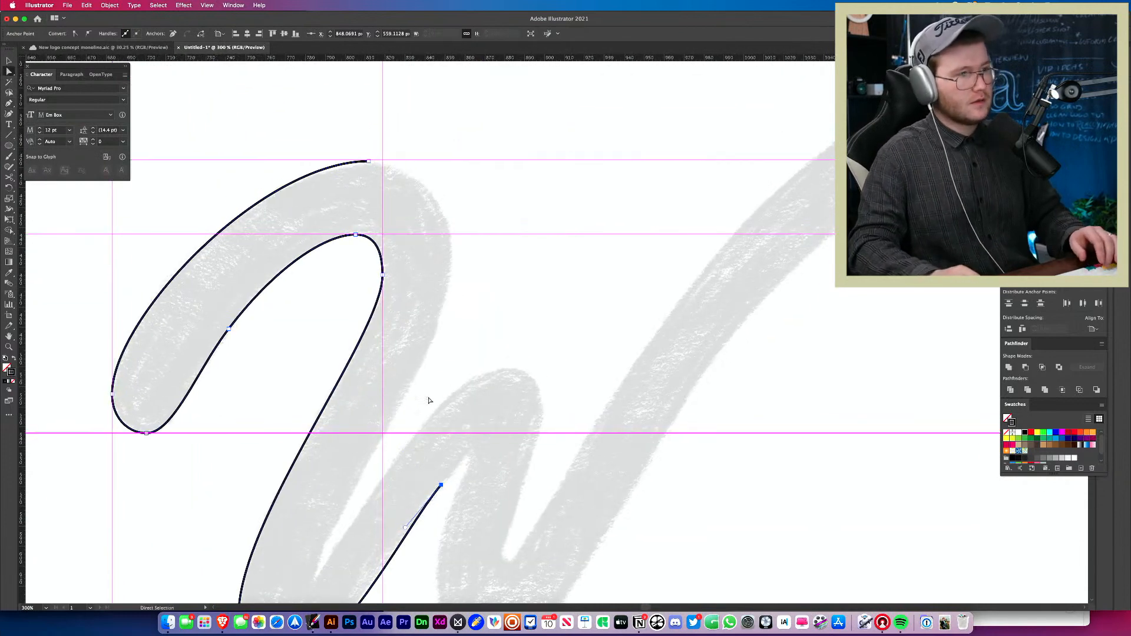
{"action": "left_click", "coordinate": [429, 397], "text": "super"}
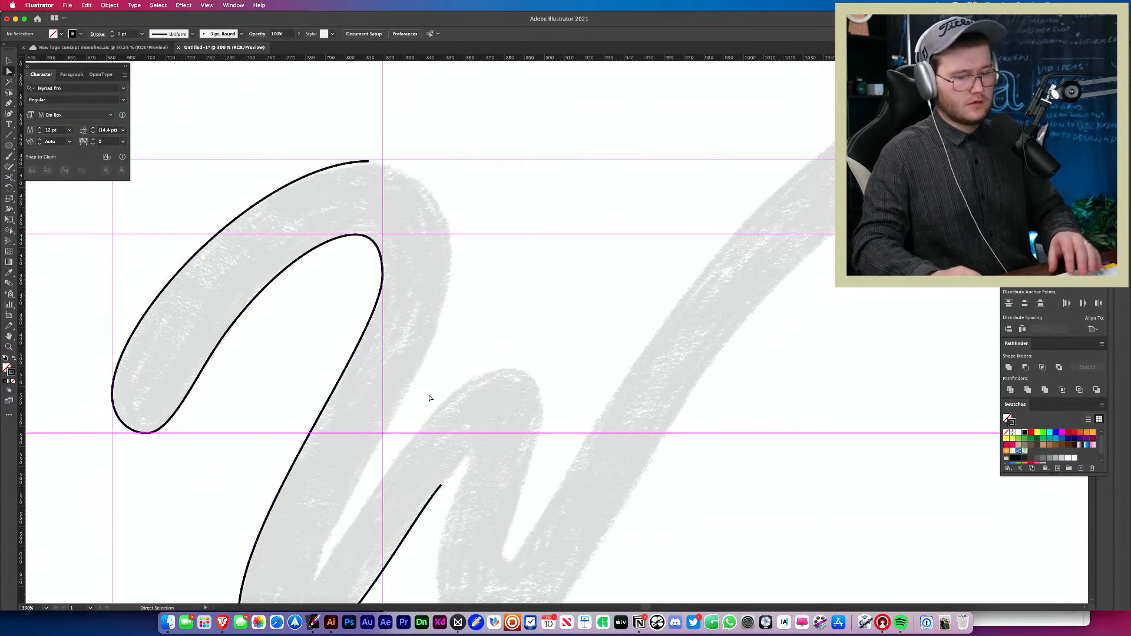
- Extend the Pen path from the arch's outer top to its outer right extreme, with a vertical guide there
{"action": "left_click", "coordinate": [368, 161]}
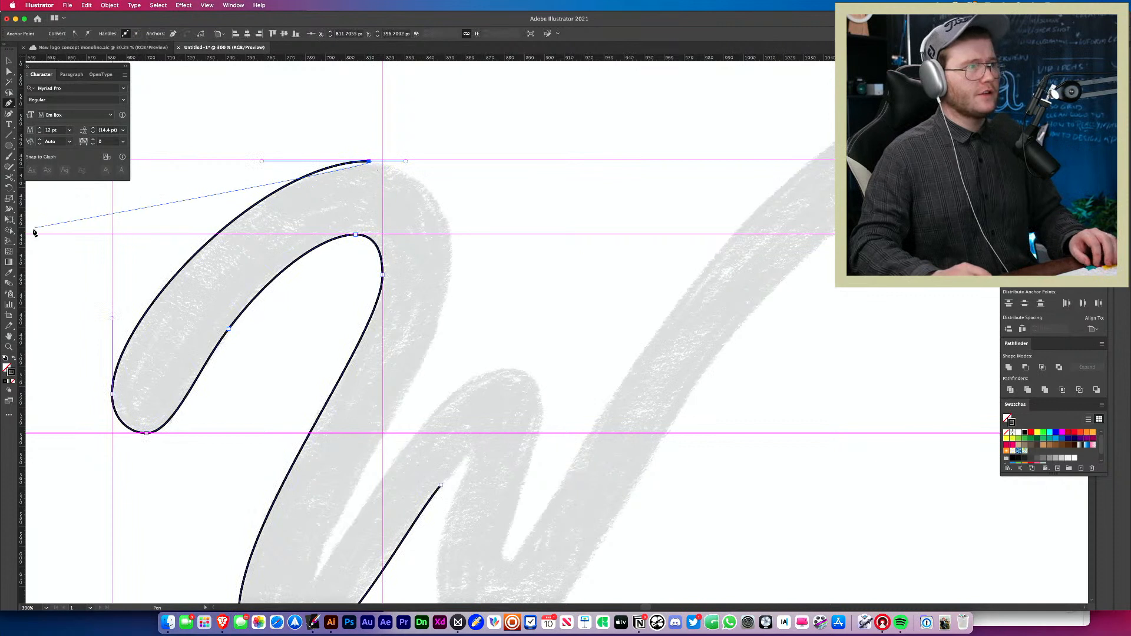
{"action": "left_click_drag", "start_coordinate": [452, 254], "coordinate": [452, 293]}
{"action": "key", "text": "v"}
{"action": "key", "text": "a"}
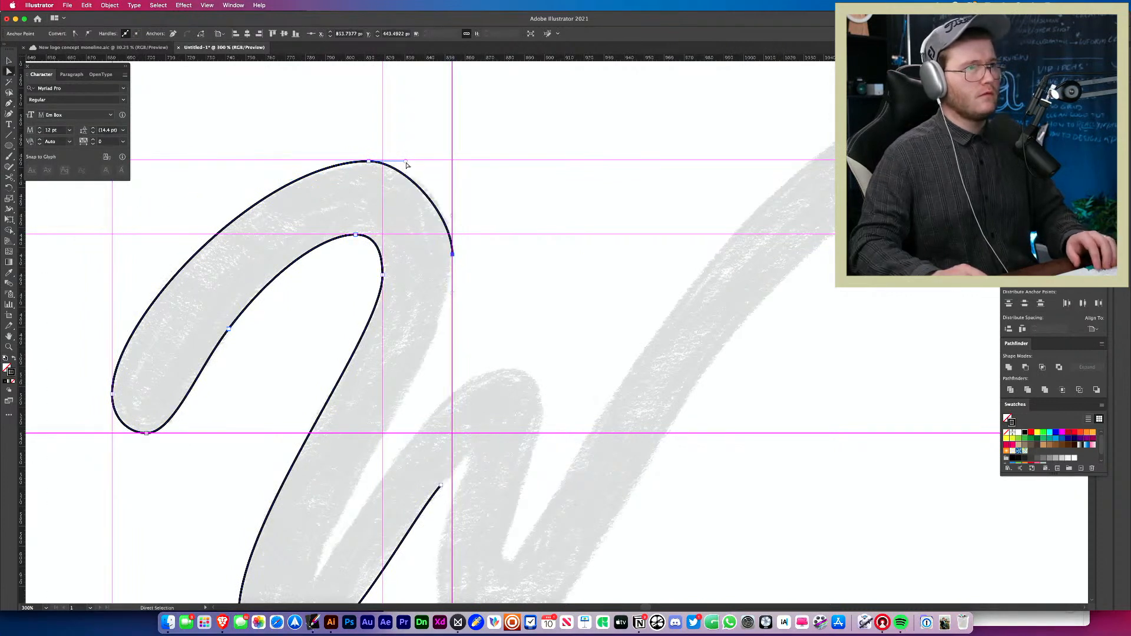
- Round the arch's outer curve by lengthening its top and right handles, nudge the outer and inner top anchors, and deselect
{"action": "left_click_drag", "start_coordinate": [406, 163], "coordinate": [417, 160]}
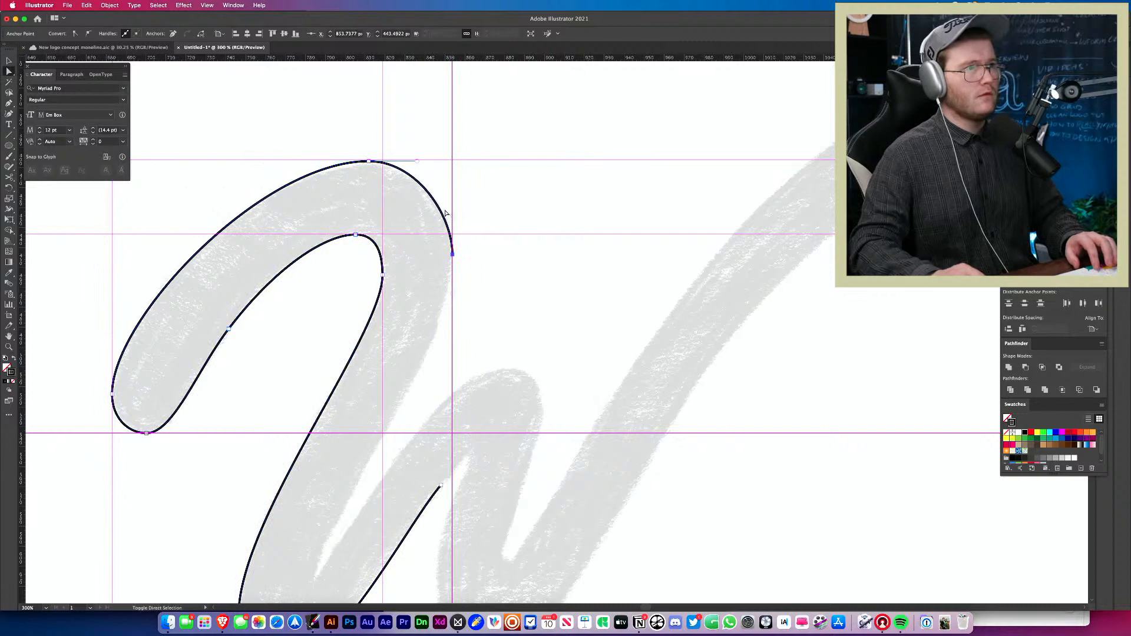
{"action": "left_click_drag", "start_coordinate": [455, 210], "coordinate": [454, 206]}
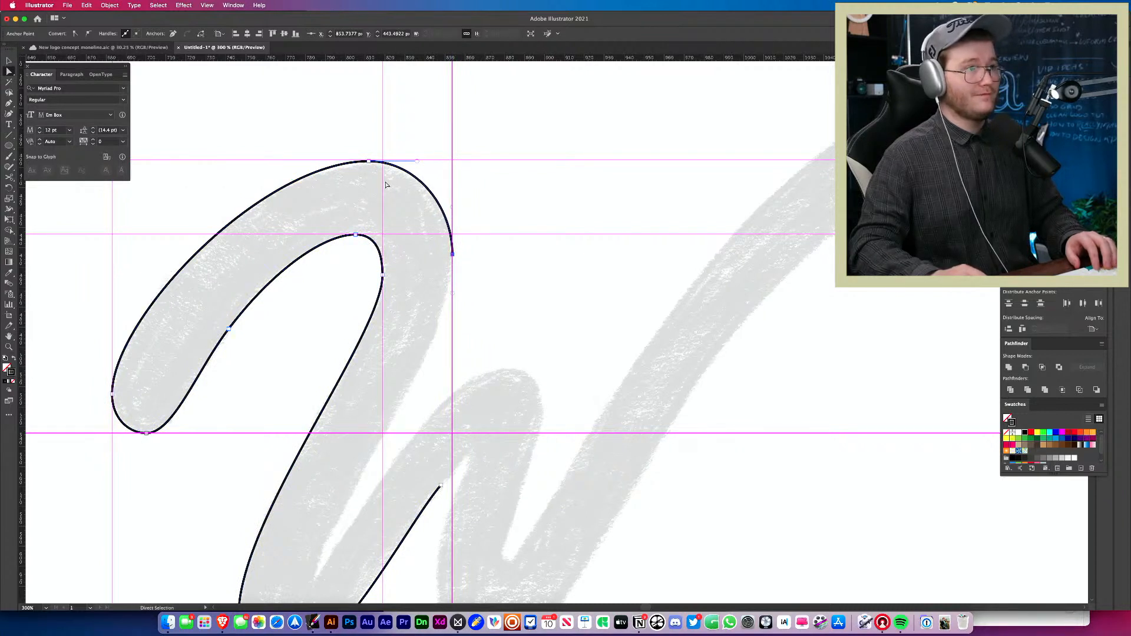
{"action": "left_click_drag", "start_coordinate": [368, 160], "coordinate": [368, 162]}
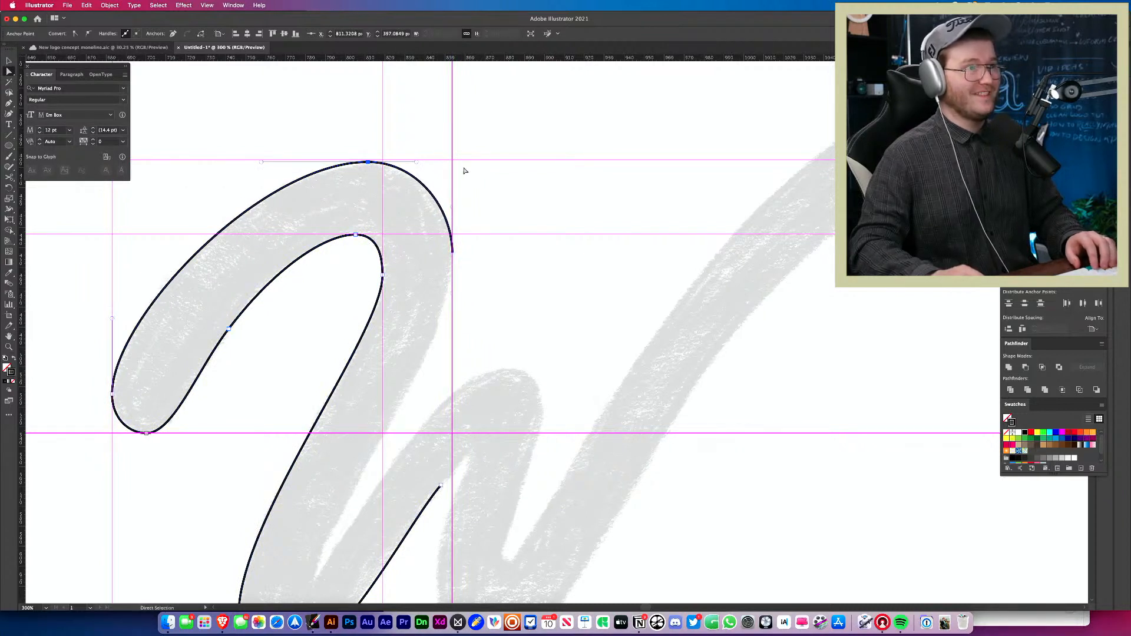
{"action": "left_click", "coordinate": [464, 170]}
{"action": "left_click", "coordinate": [453, 254]}
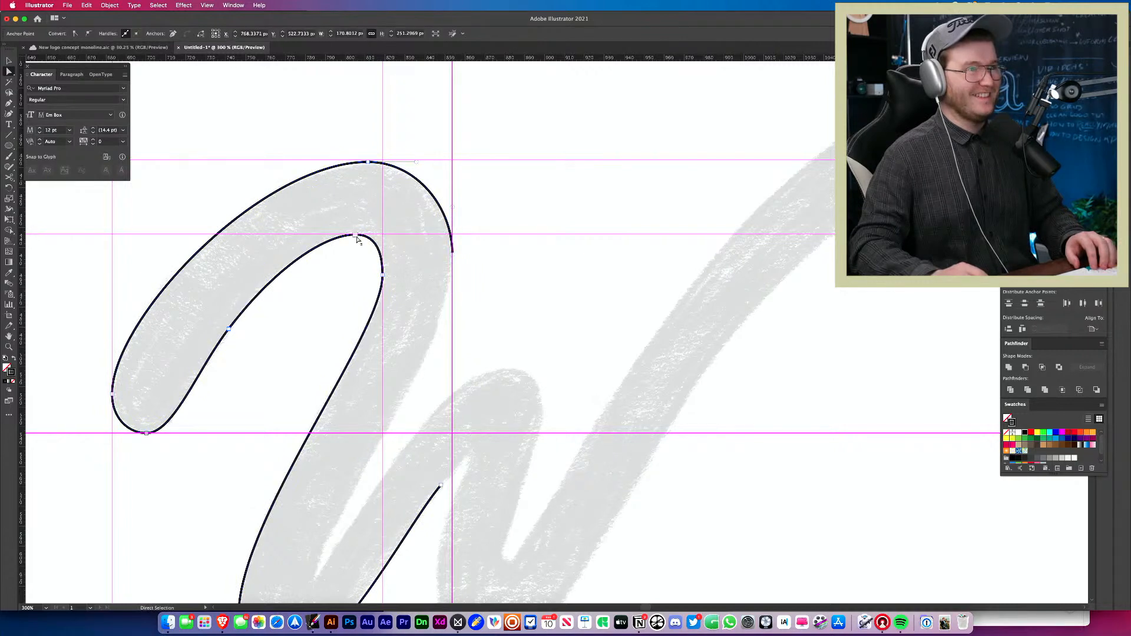
{"action": "left_click_drag", "start_coordinate": [356, 236], "coordinate": [356, 235]}
{"action": "left_click", "coordinate": [421, 282]}
- Continue the Pen path from the arch's outer right extreme down the downstroke's right edge to the notch beside the upstroke
{"action": "left_click_drag", "start_coordinate": [421, 282], "coordinate": [397, 217]}
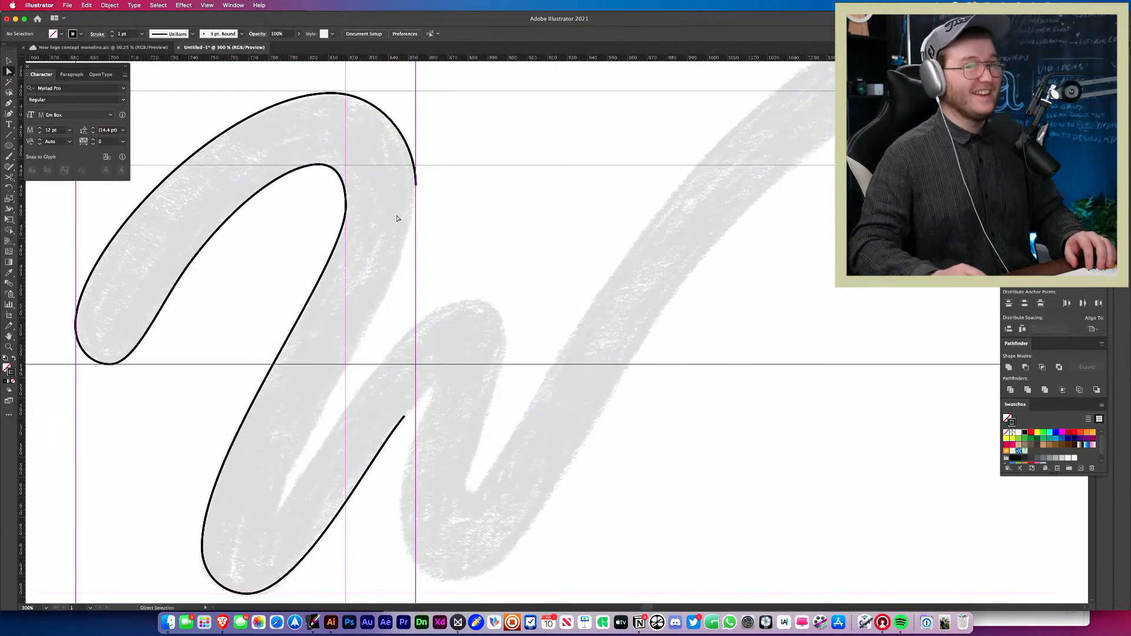
{"action": "key", "text": "p"}
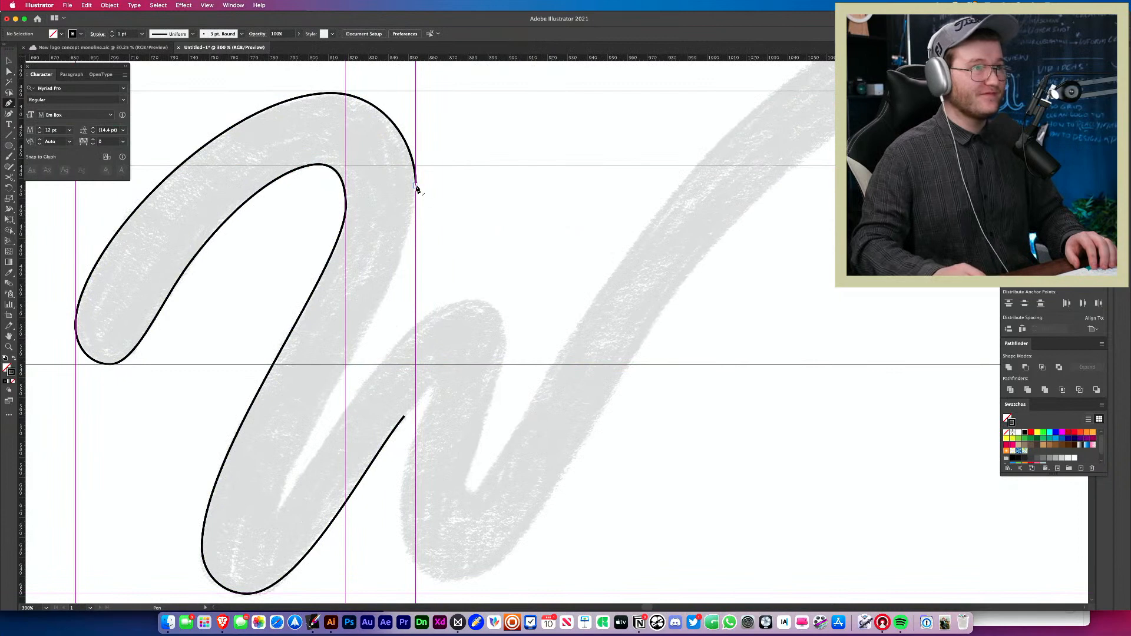
{"action": "left_click_drag", "start_coordinate": [415, 185], "coordinate": [282, 483]}
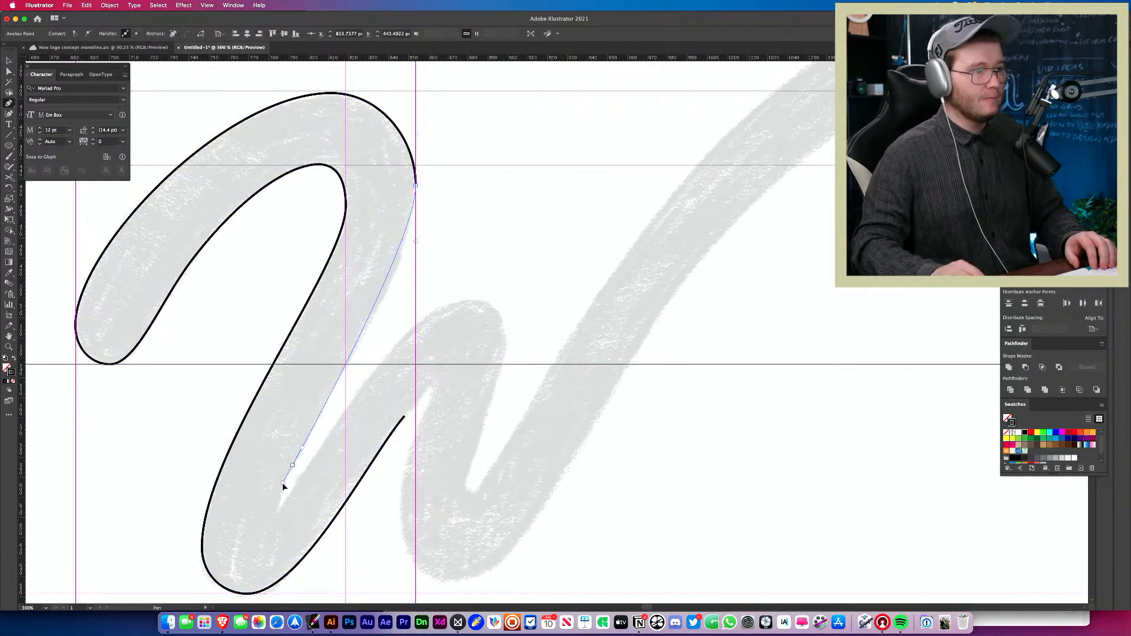
- Curve the Pen path around the narrow notch with a smooth anchor on the upstroke's inner edge, its handles following the stroke
{"action": "key", "text": "super+equal"}
{"action": "key", "text": "super+equal"}
{"action": "left_click_drag", "start_coordinate": [557, 454], "coordinate": [348, 618]}
{"action": "left_click_drag", "start_coordinate": [376, 491], "coordinate": [412, 439]}
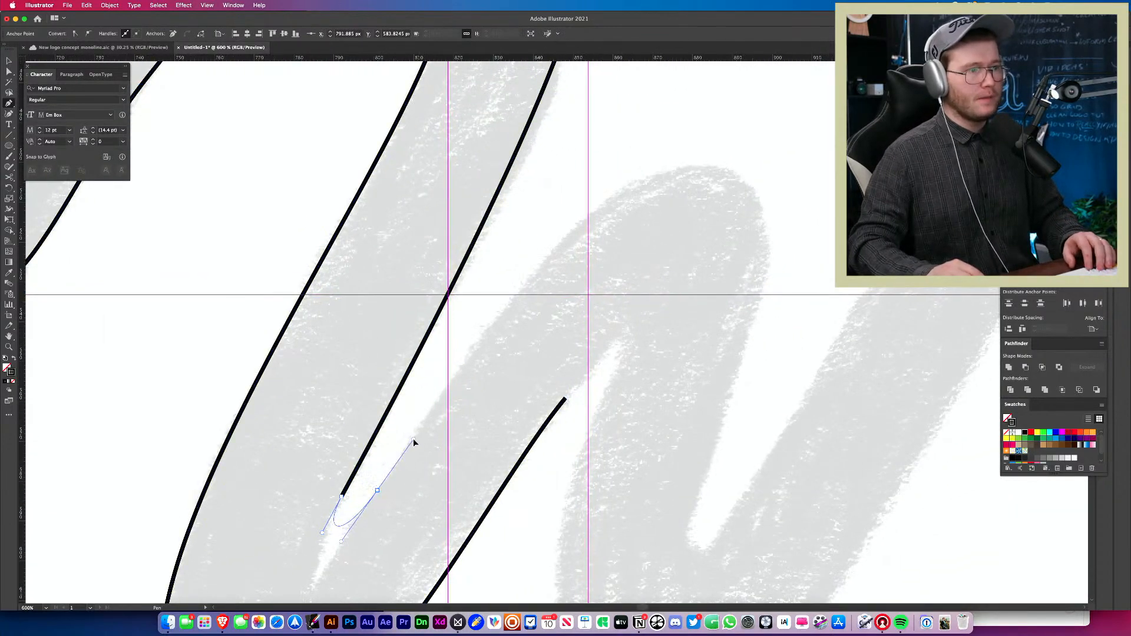
- Move the curve around the narrow notch slightly down and outward along the downstroke, and deselect the path
{"action": "left_click_drag", "start_coordinate": [503, 407], "coordinate": [424, 494]}
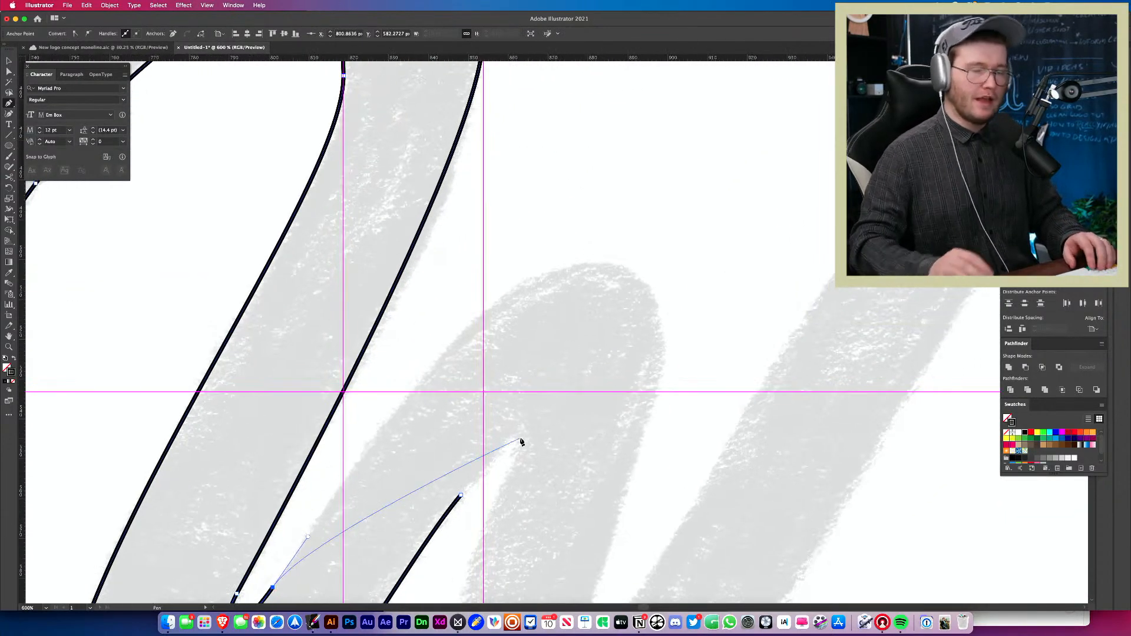
{"action": "key", "text": "super+minus"}
{"action": "key", "text": "super+minus"}
{"action": "left_click_drag", "start_coordinate": [590, 326], "coordinate": [520, 399]}
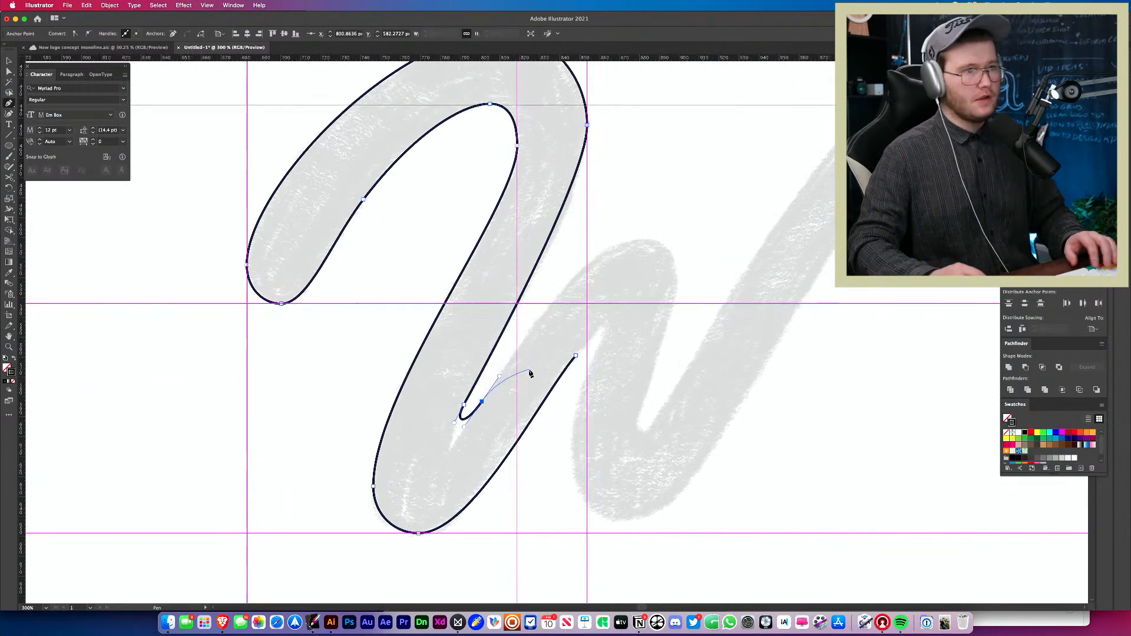
{"action": "key", "text": "a"}
{"action": "mouse_move", "coordinate": [486, 435]}
{"action": "left_mouse_down"}
{"action": "mouse_move", "coordinate": [457, 396]}
{"action": "mouse_move", "coordinate": [482, 410]}
{"action": "mouse_move", "coordinate": [476, 417]}
{"action": "left_mouse_up"}
{"action": "left_click", "coordinate": [501, 404]}
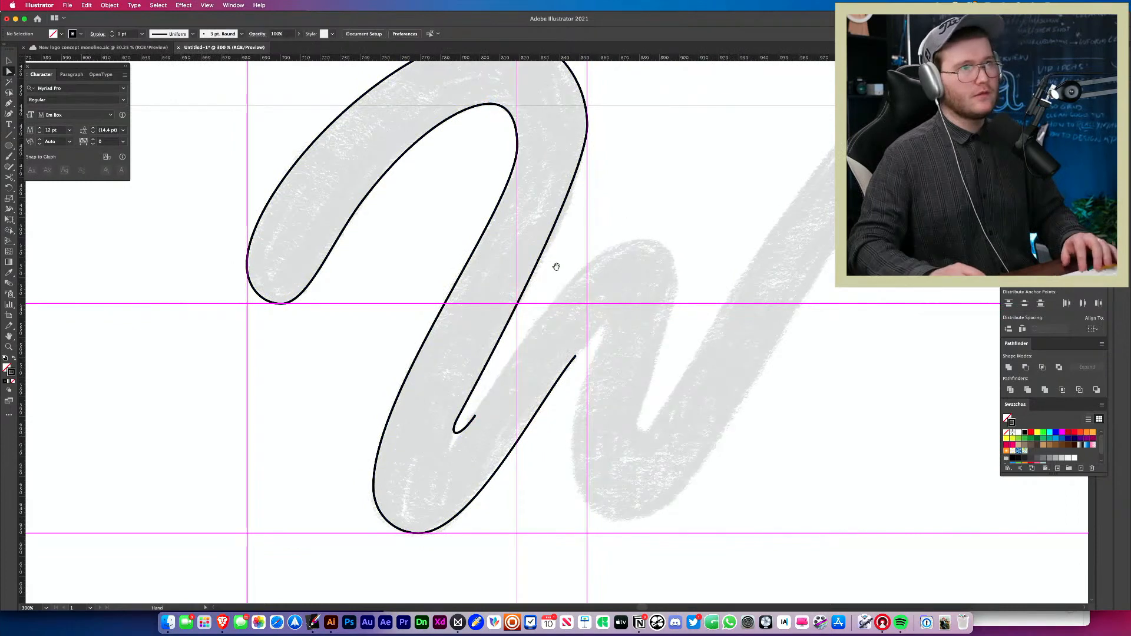
- Adjust the lower handle of the anchor at the first arch's outer right extreme, keeping it vertical, and deselect
{"action": "left_click_drag", "start_coordinate": [556, 265], "coordinate": [523, 311]}
{"action": "left_click", "coordinate": [555, 170]}
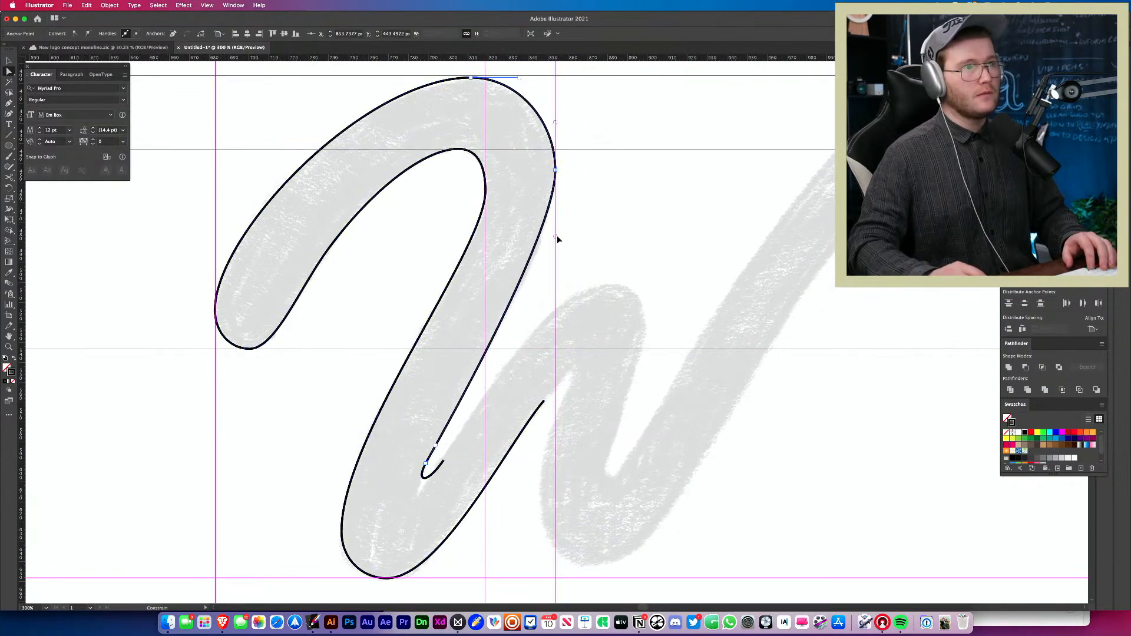
{"action": "left_click", "coordinate": [557, 237]}
{"action": "left_click_drag", "start_coordinate": [539, 314], "coordinate": [416, 349]}
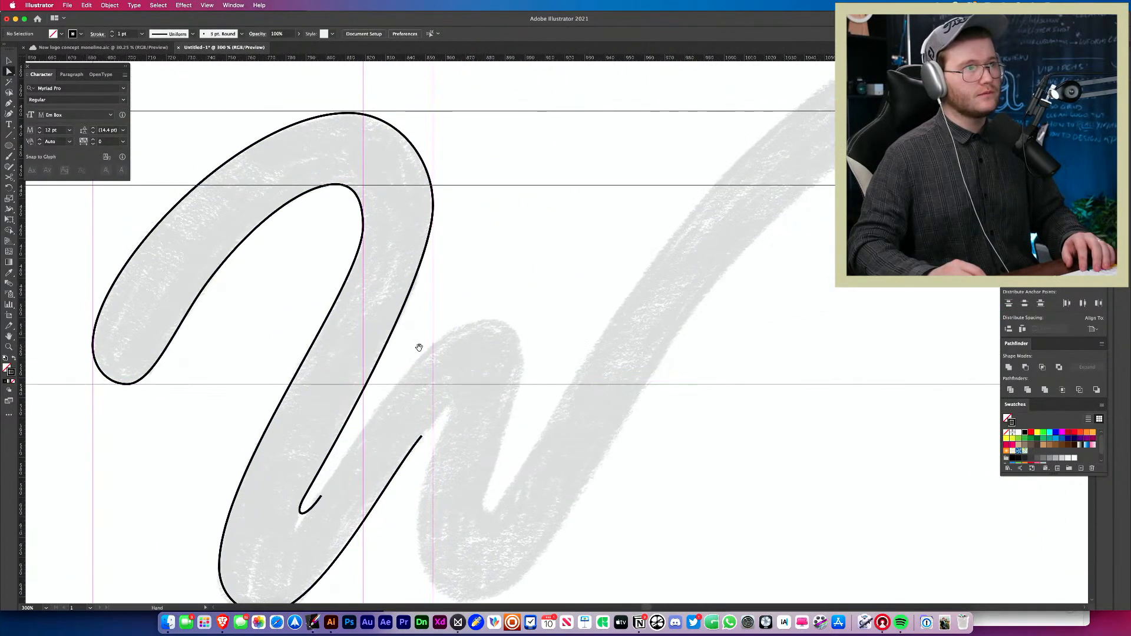
- Continue the Pen path up the upstroke to the second arch's top, shorten that anchor's right handle, and add an anchor on the arch's right side
{"action": "key", "text": "p"}
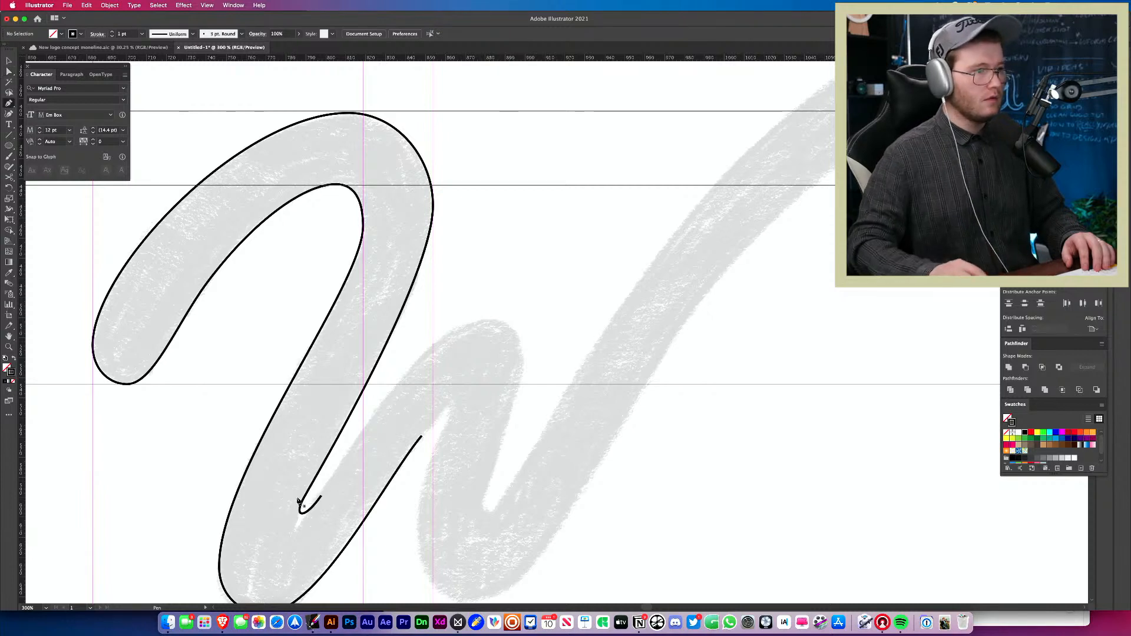
{"action": "left_click_drag", "start_coordinate": [323, 493], "coordinate": [349, 457]}
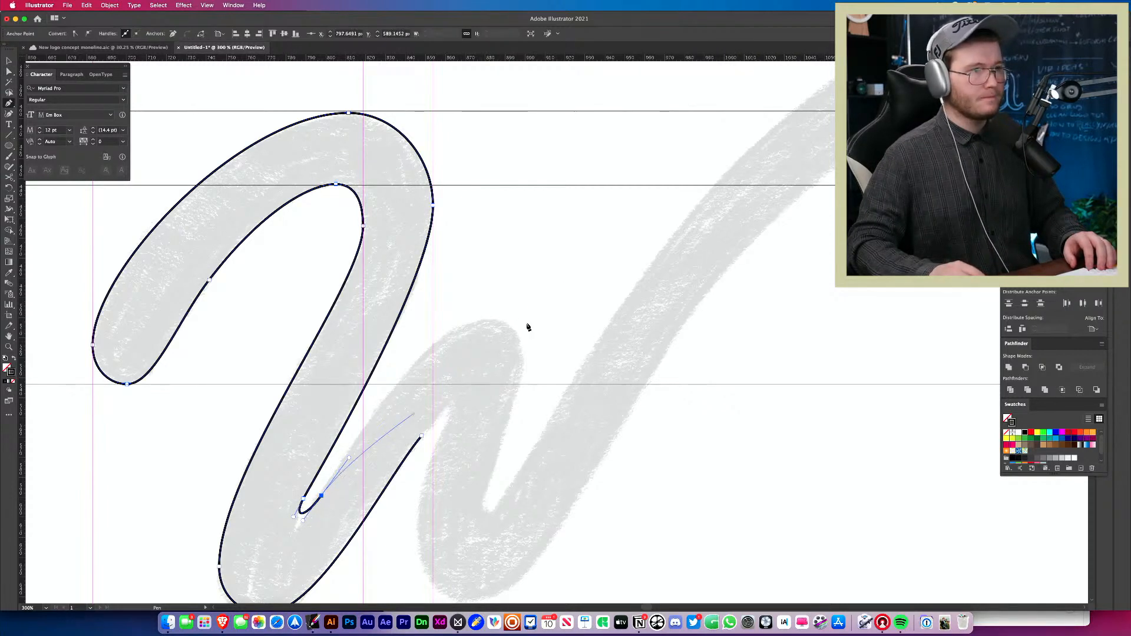
{"action": "mouse_move", "coordinate": [497, 319]}
{"action": "left_mouse_down"}
{"action": "mouse_move", "coordinate": [571, 321]}
{"action": "mouse_move", "coordinate": [533, 320]}
{"action": "left_mouse_up"}
{"action": "key", "text": "a"}
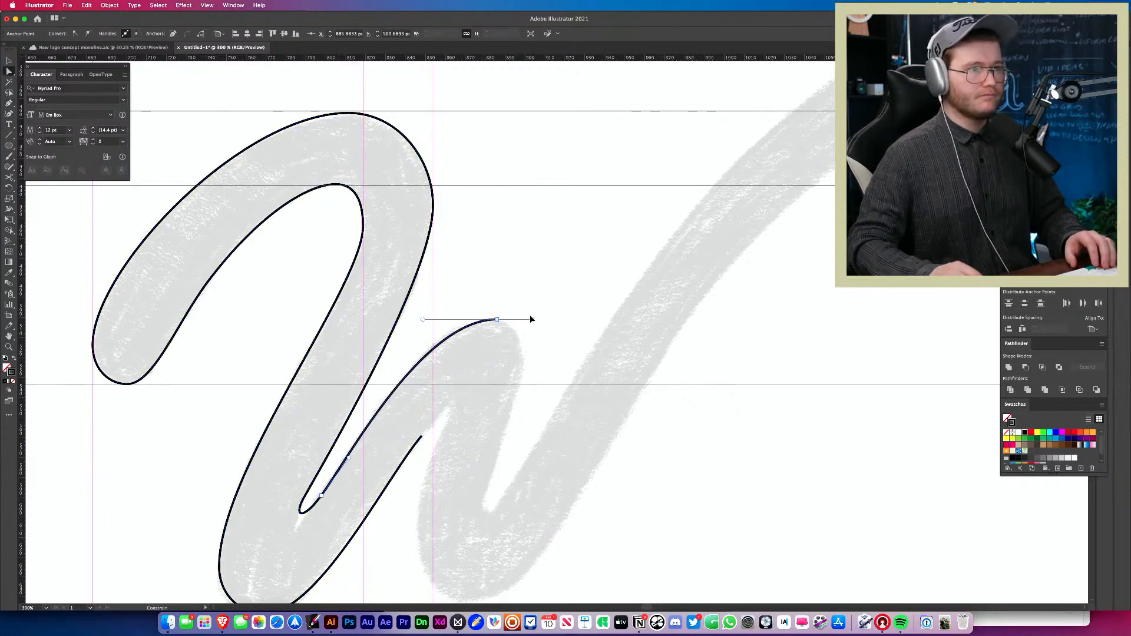
{"action": "key", "text": "p"}
{"action": "left_click_drag", "start_coordinate": [535, 320], "coordinate": [517, 320]}
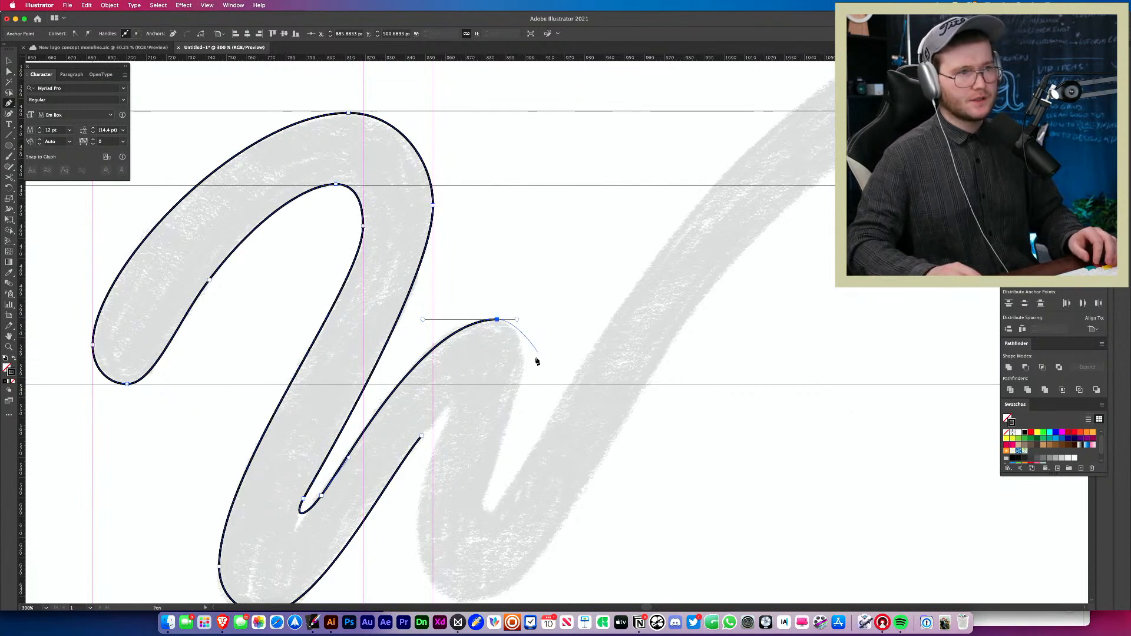
{"action": "mouse_move", "coordinate": [525, 376]}
{"action": "left_mouse_down"}
{"action": "mouse_move", "coordinate": [518, 404]}
{"action": "mouse_move", "coordinate": [521, 378]}
{"action": "left_mouse_up"}
- Nudge the second arch's top anchor slightly left along its horizontal handle line
{"action": "key", "text": "v"}
{"action": "key", "text": "a"}
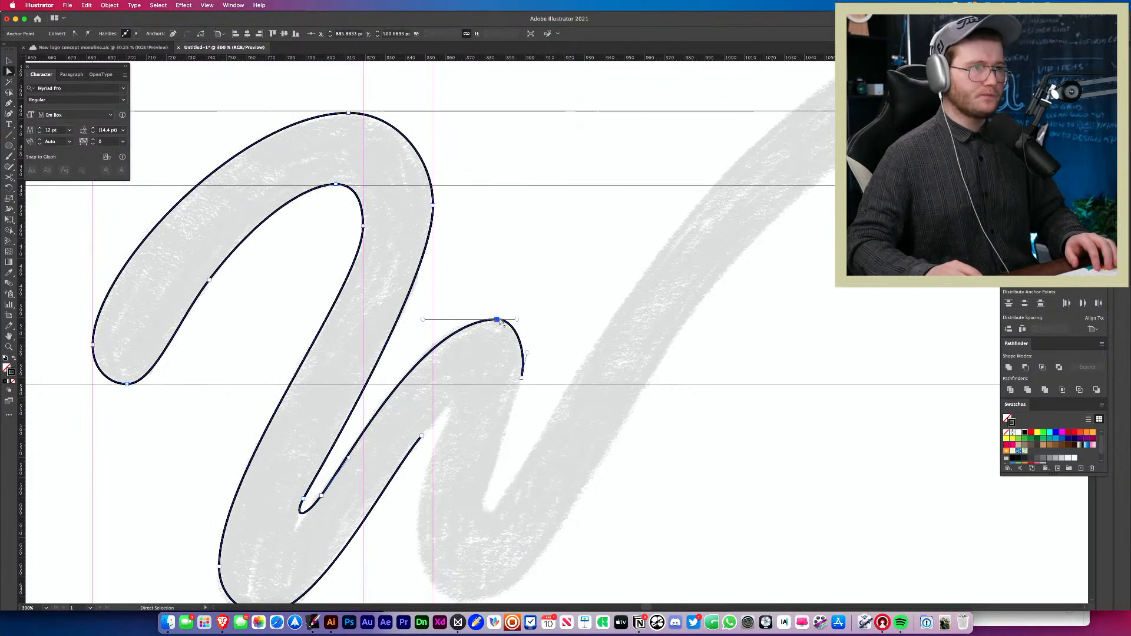
{"action": "left_click", "coordinate": [488, 312]}
{"action": "left_click", "coordinate": [426, 353]}
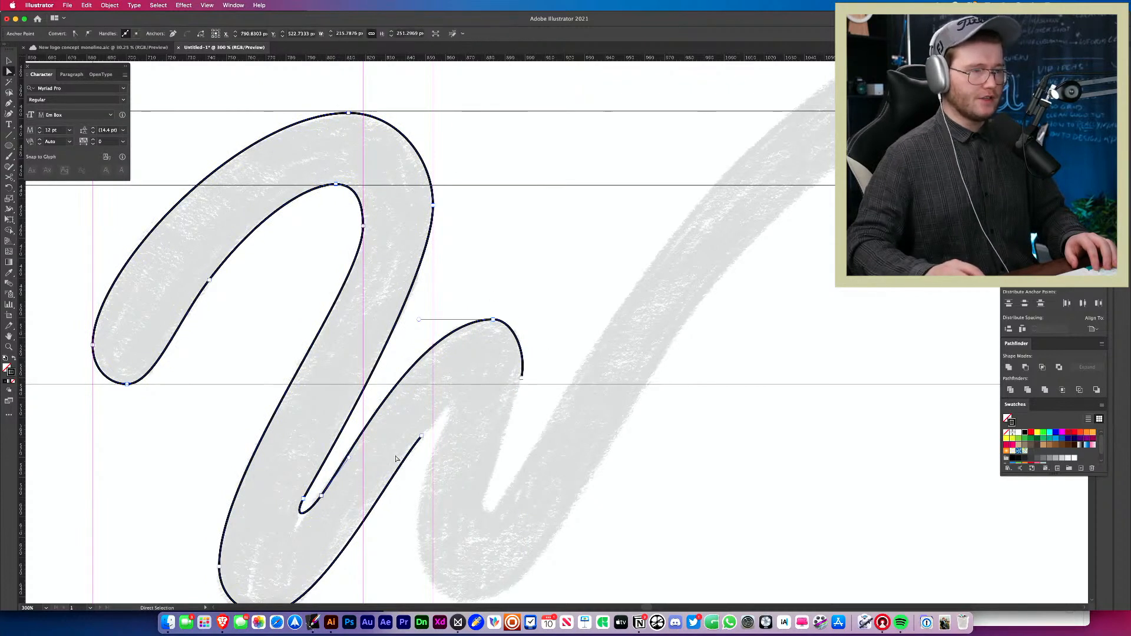
- Examine the rounded notch between the downstroke and upstroke by selecting its anchor and handles
{"action": "left_click", "coordinate": [354, 470]}
{"action": "left_click_drag", "start_coordinate": [347, 473], "coordinate": [413, 369]}
{"action": "left_click", "coordinate": [291, 476]}
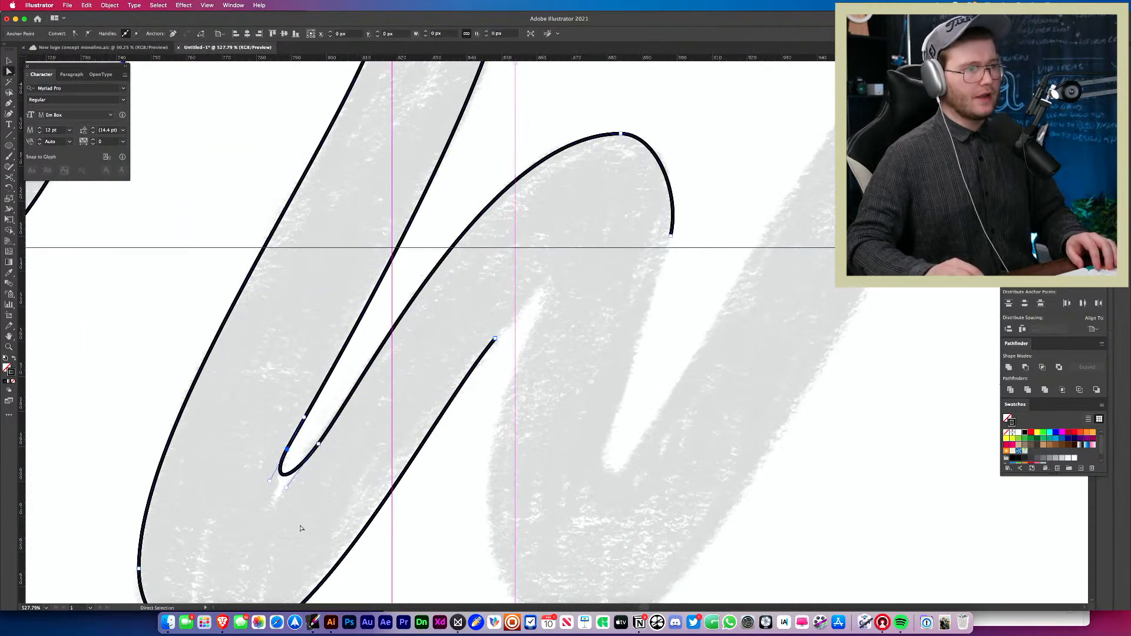
{"action": "left_click", "coordinate": [270, 501]}
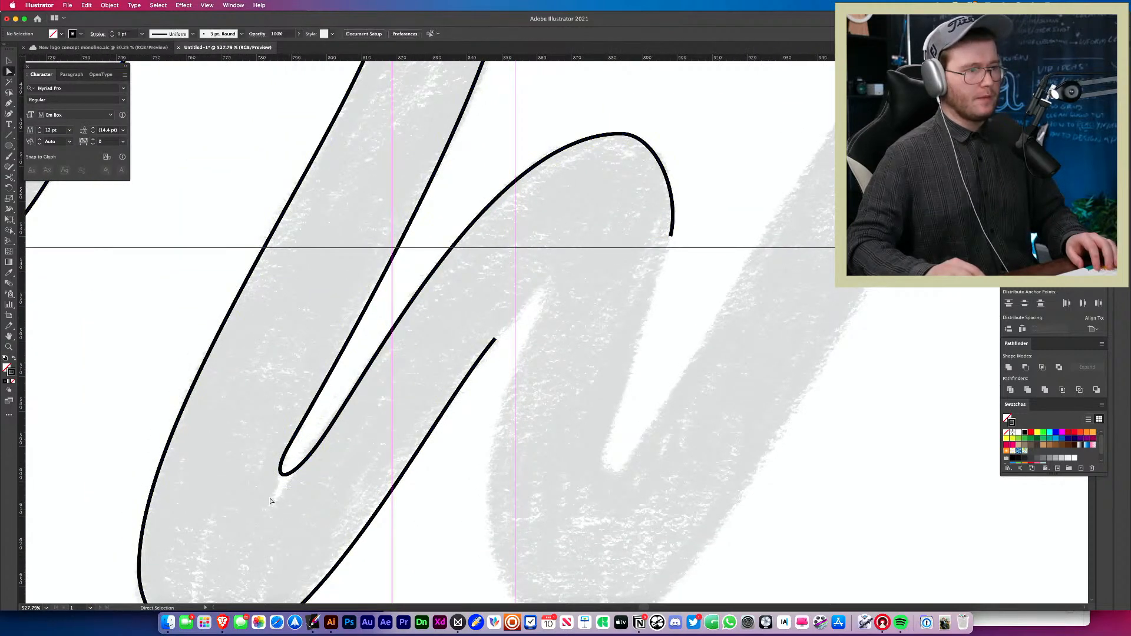
{"action": "left_click", "coordinate": [282, 475]}
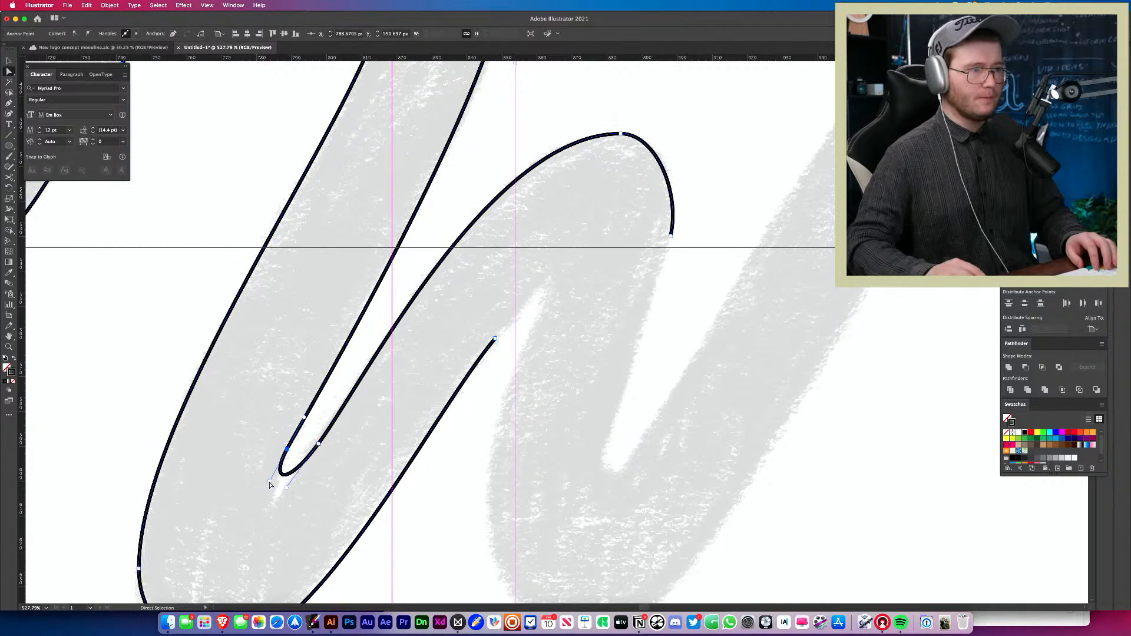
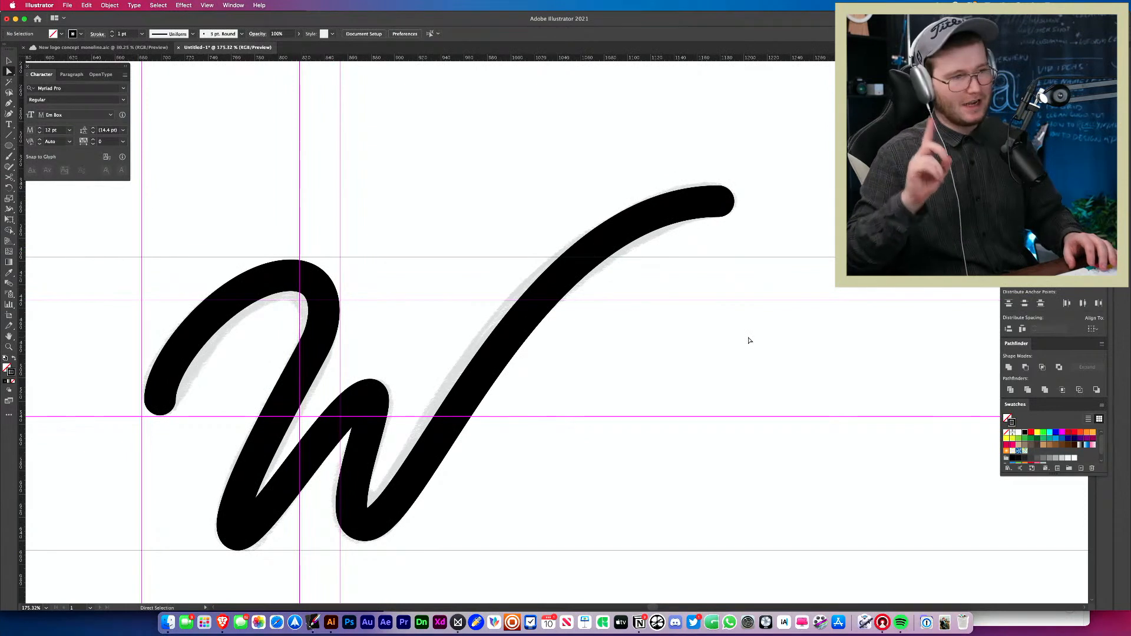
- Select the thick W path and adjust the horizontal inner handle of the exit stroke's end anchor
{"action": "scroll", "coordinate": [670, 330], "scroll_direction": "down", "scroll_amount": 2}
{"action": "key", "text": "v"}
{"action": "left_click", "coordinate": [624, 187]}
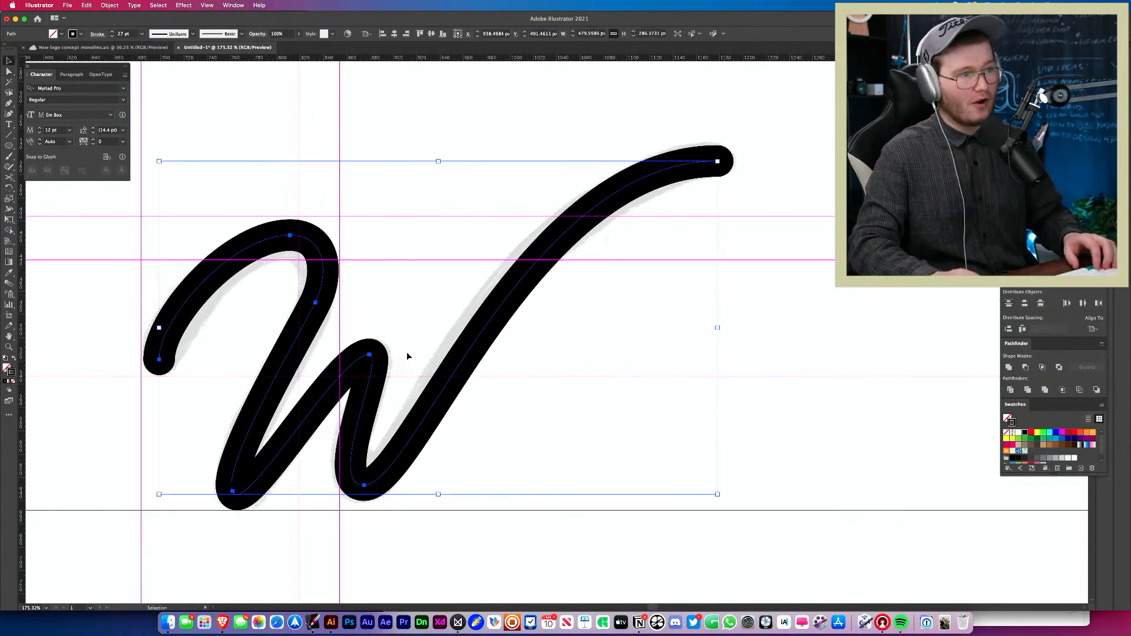
{"action": "key", "text": "a"}
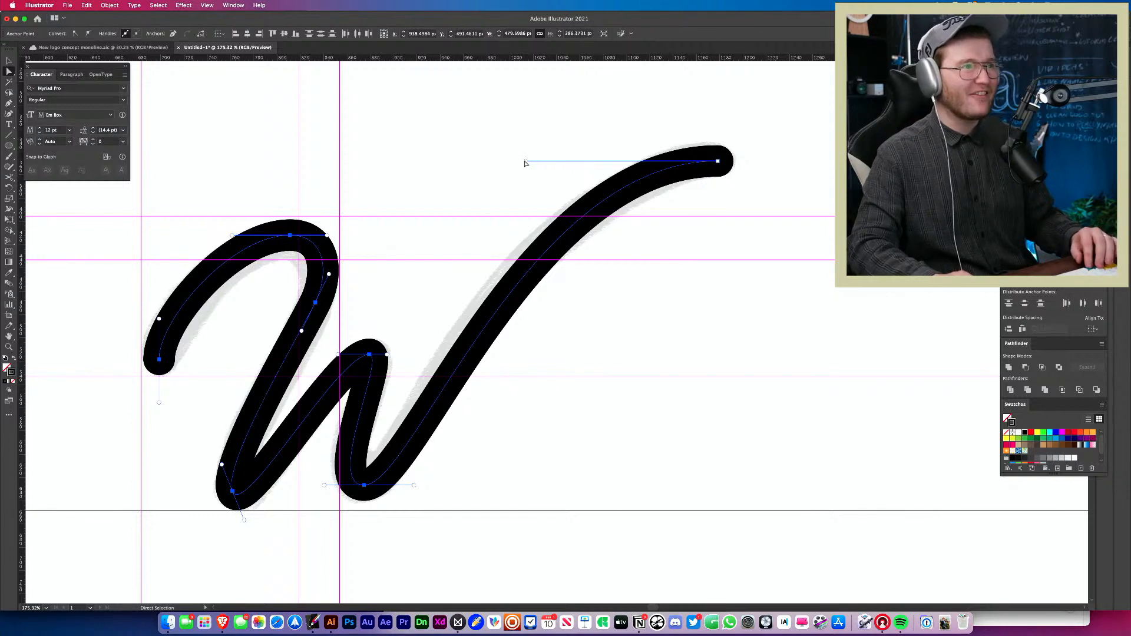
{"action": "left_click_drag", "start_coordinate": [526, 162], "coordinate": [508, 162]}
{"action": "left_click_drag", "start_coordinate": [718, 162], "coordinate": [717, 164]}
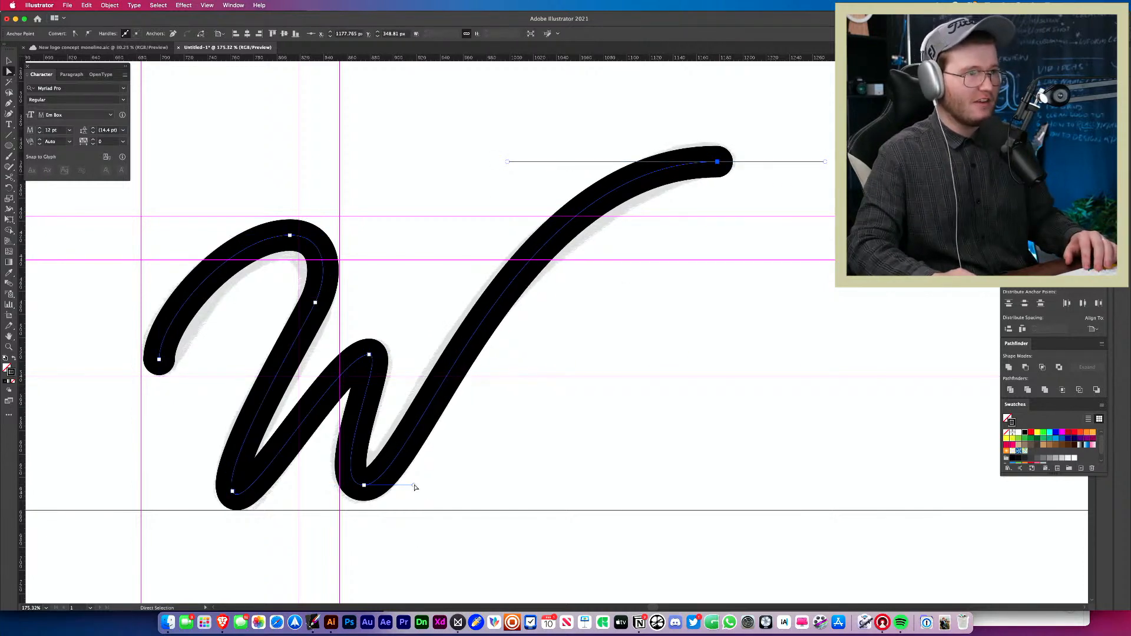
{"action": "mouse_move", "coordinate": [509, 162]}
{"action": "left_mouse_down"}
{"action": "mouse_move", "coordinate": [534, 159]}
{"action": "mouse_move", "coordinate": [517, 162]}
{"action": "left_mouse_up"}
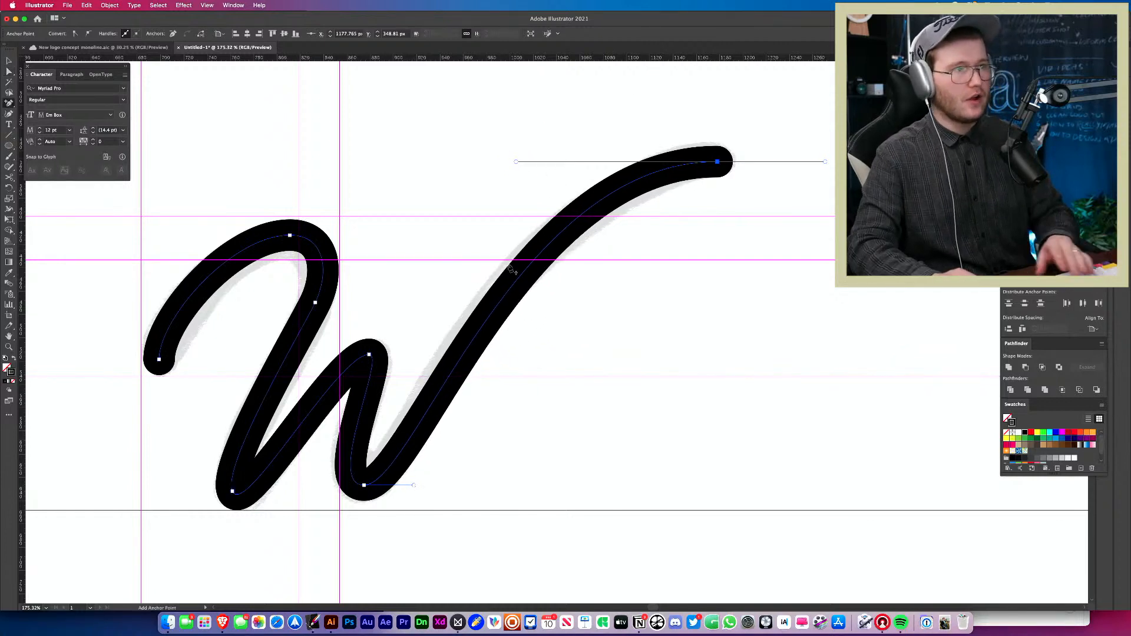
- Add an anchor point midway along the W's long exit stroke, try tilting its upper handle, and undo the tilt
{"action": "left_click", "coordinate": [509, 291]}
{"action": "left_click_drag", "start_coordinate": [562, 221], "coordinate": [573, 227]}
{"action": "key", "text": "super+z"}
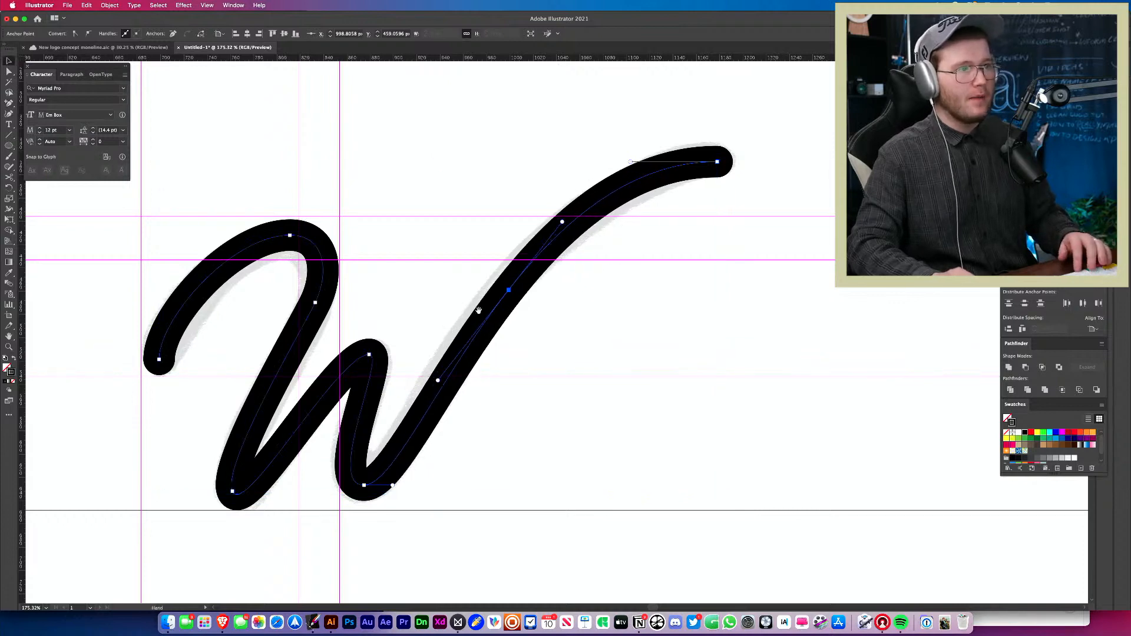
{"action": "scroll", "coordinate": [538, 150], "scroll_direction": "down", "scroll_amount": 2}
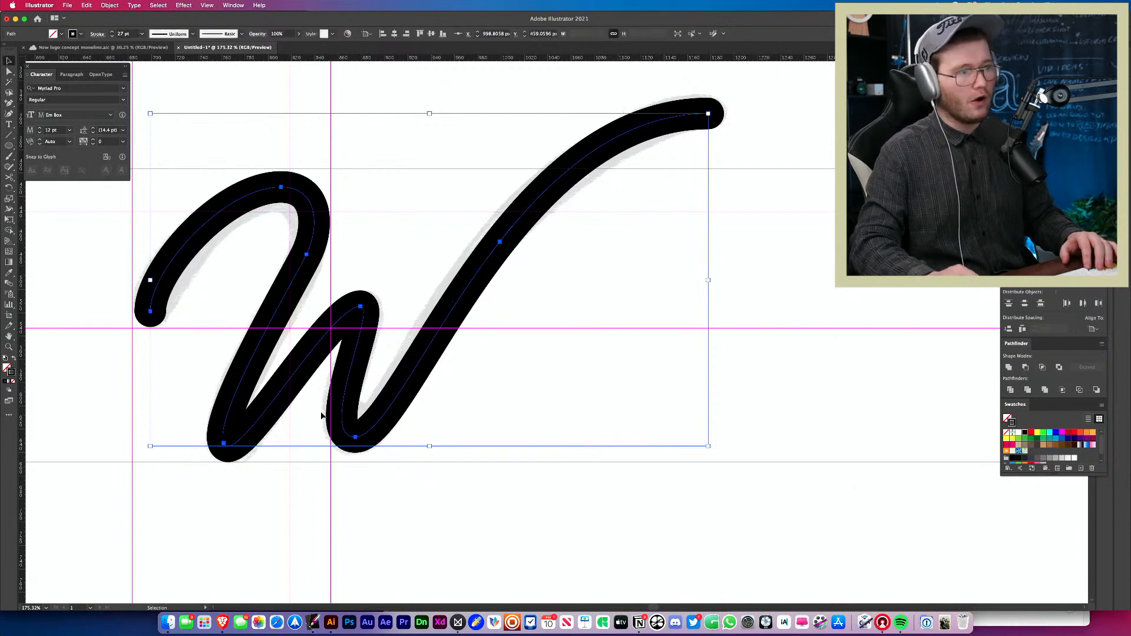
- Examine the handles of the anchors at the second valley and along the exit stroke of the thick W
{"action": "left_click", "coordinate": [404, 439]}
{"action": "left_click", "coordinate": [350, 440]}
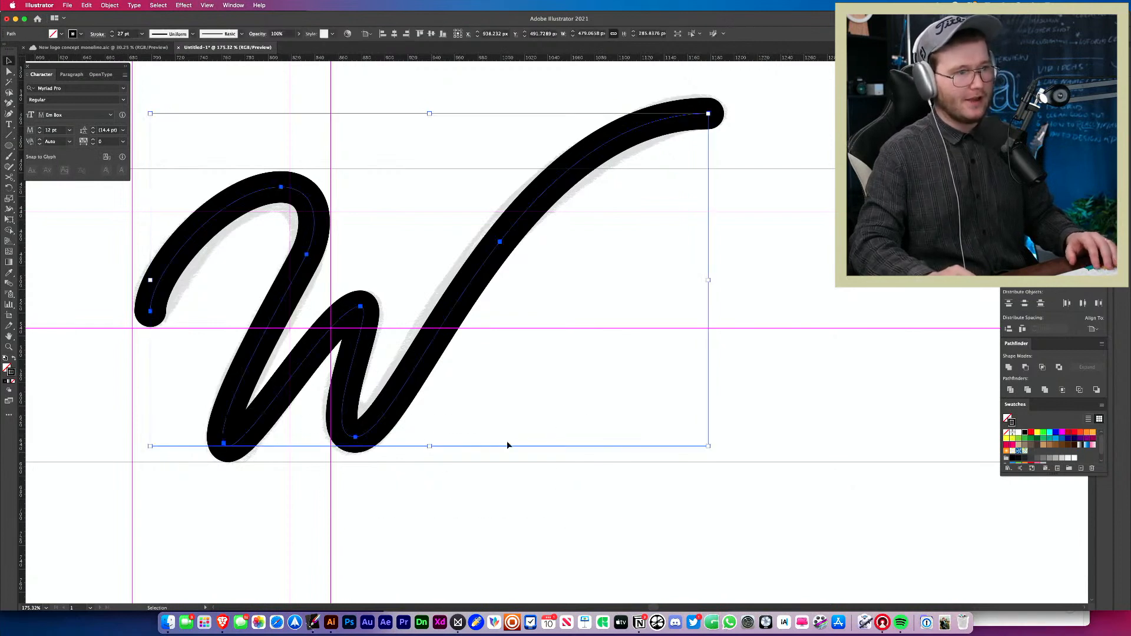
{"action": "key", "text": "a"}
{"action": "left_click", "coordinate": [351, 463]}
{"action": "left_click", "coordinate": [356, 437]}
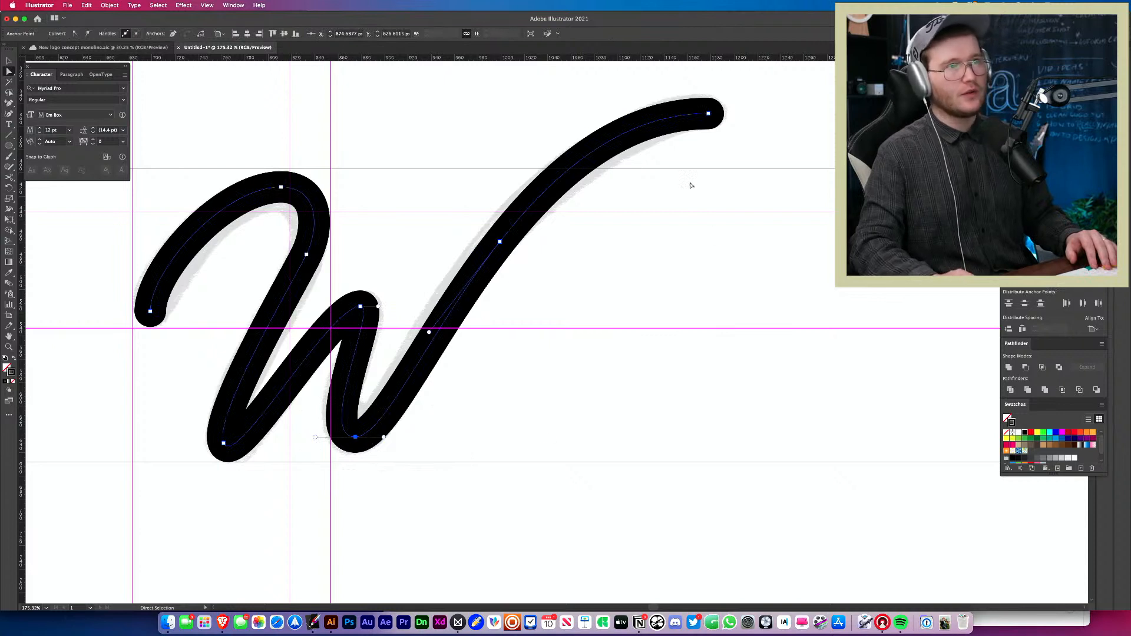
{"action": "left_click", "coordinate": [708, 113]}
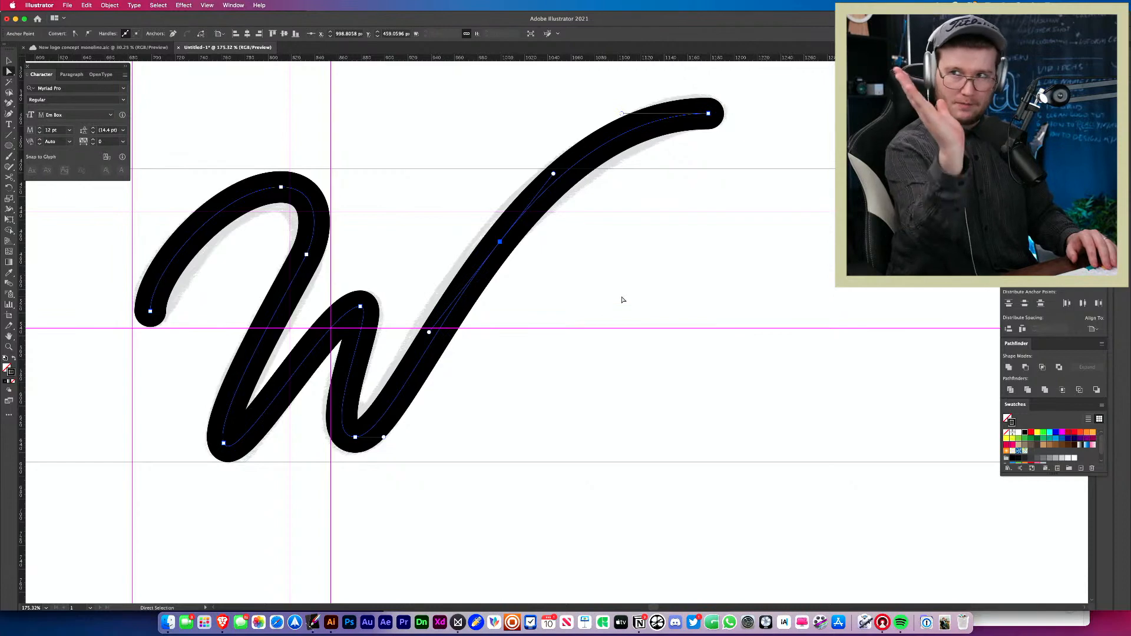
{"action": "scroll", "coordinate": [520, 301], "scroll_direction": "left", "scroll_amount": 5}
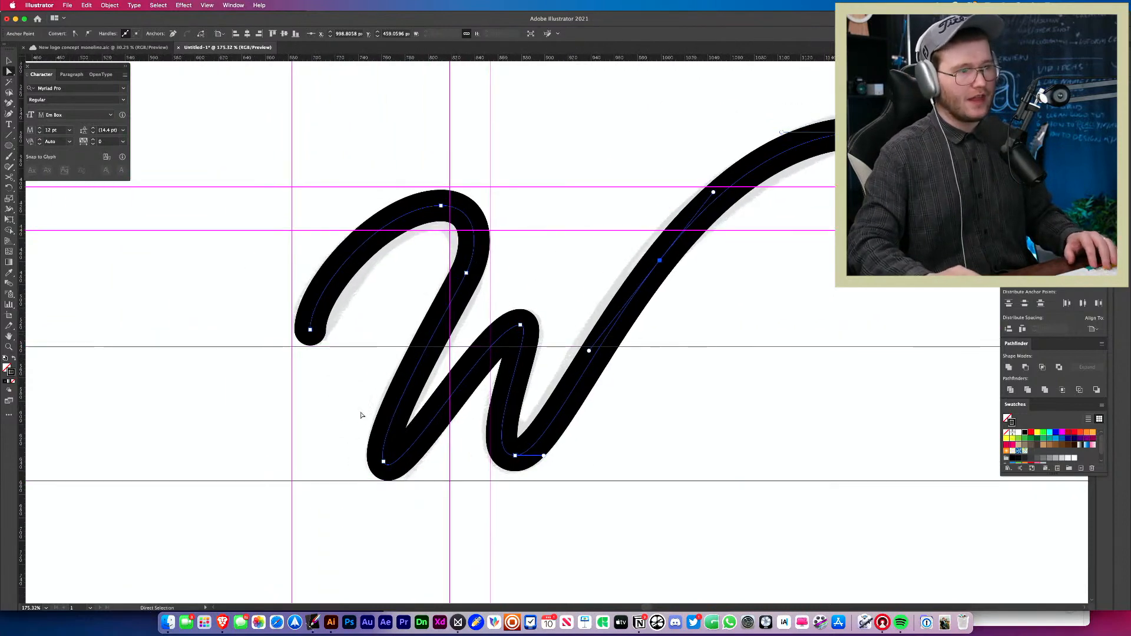
- Rotate the handles of the thick W's first valley anchor to a flatter diagonal, and deselect the path
{"action": "left_click", "coordinate": [384, 462]}
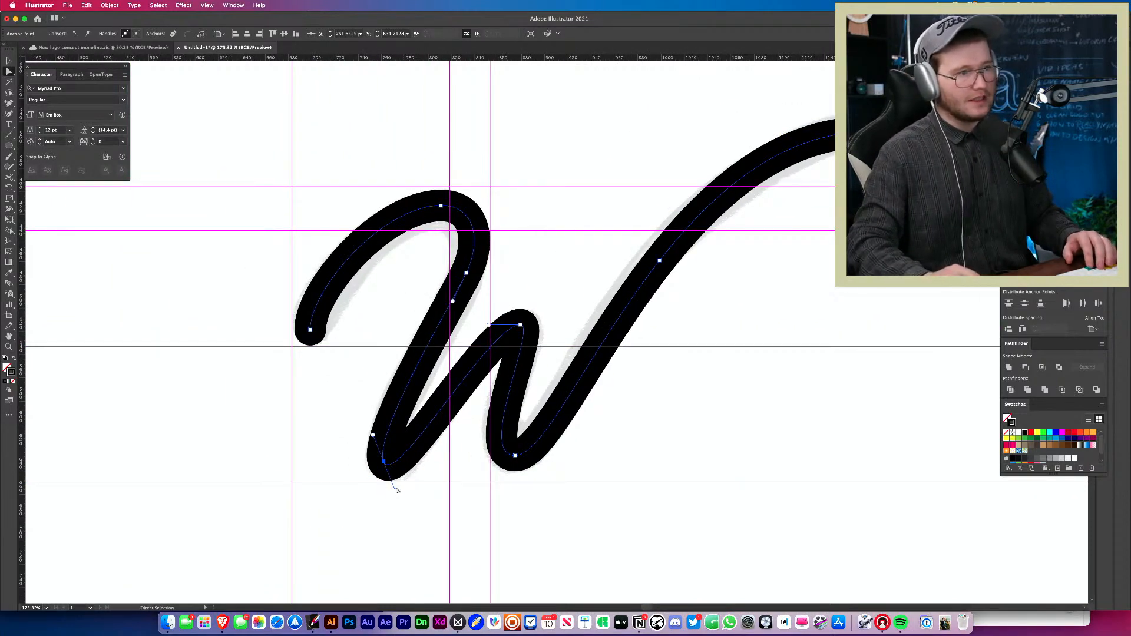
{"action": "scroll", "coordinate": [397, 490], "scroll_direction": "up", "scroll_amount": 3}
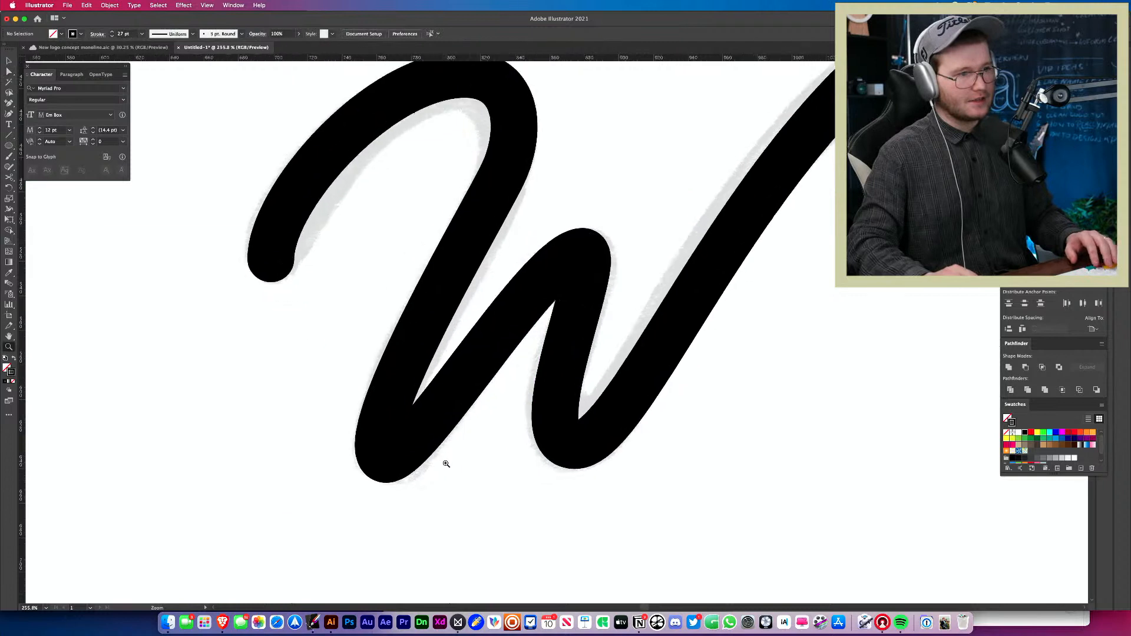
{"action": "left_click", "coordinate": [404, 497]}
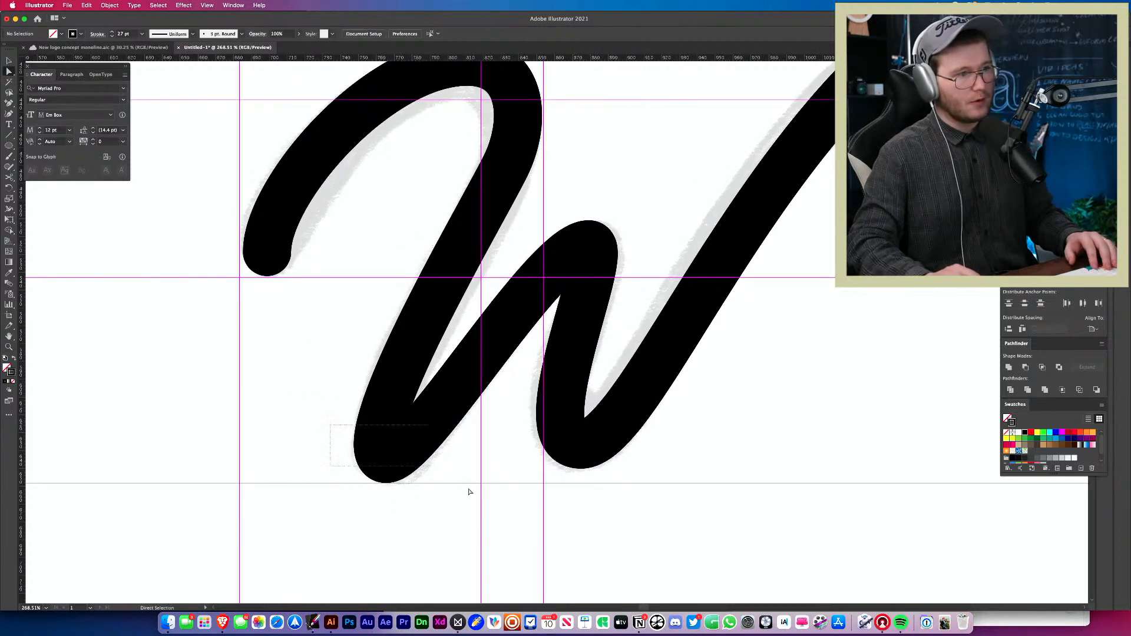
{"action": "left_click_drag", "start_coordinate": [330, 425], "coordinate": [470, 491]}
{"action": "left_click_drag", "start_coordinate": [398, 500], "coordinate": [416, 489]}
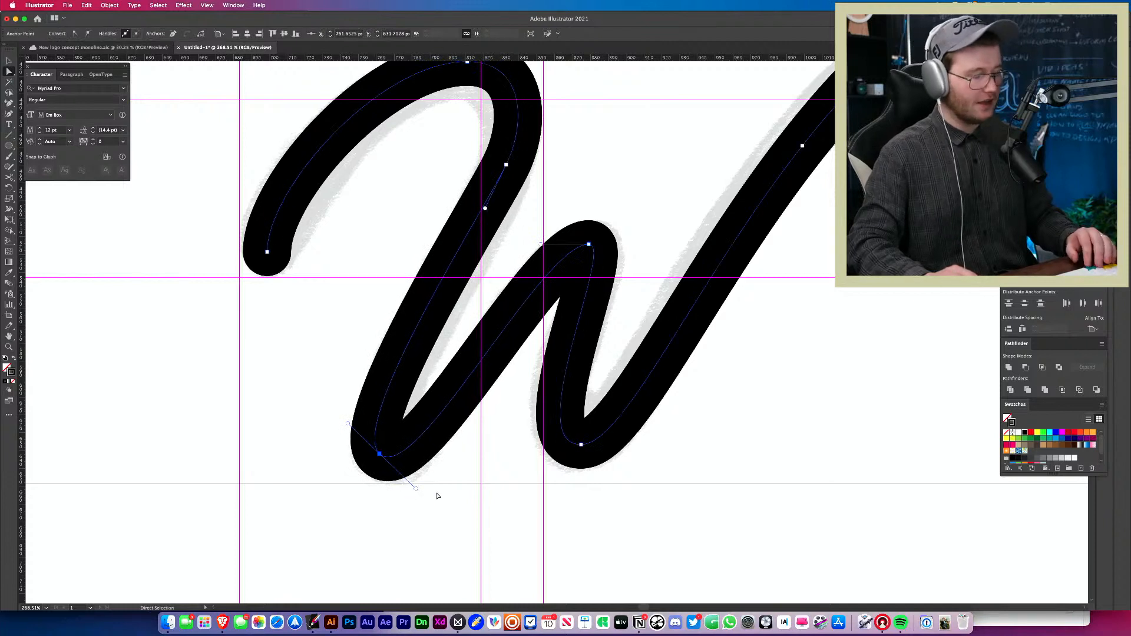
{"action": "left_click", "coordinate": [470, 493]}
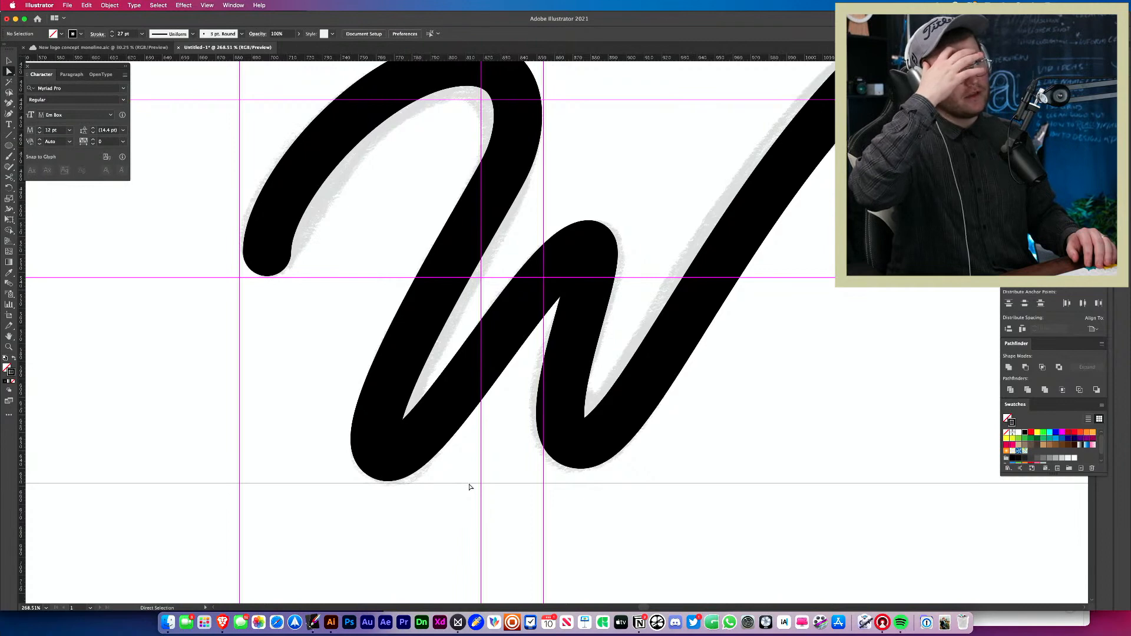
- Review the whole monoline W by revealing all of its anchors and handles, and deselect it
{"action": "left_click_drag", "start_coordinate": [533, 411], "coordinate": [452, 439]}
{"action": "left_click_drag", "start_coordinate": [469, 397], "coordinate": [337, 433]}
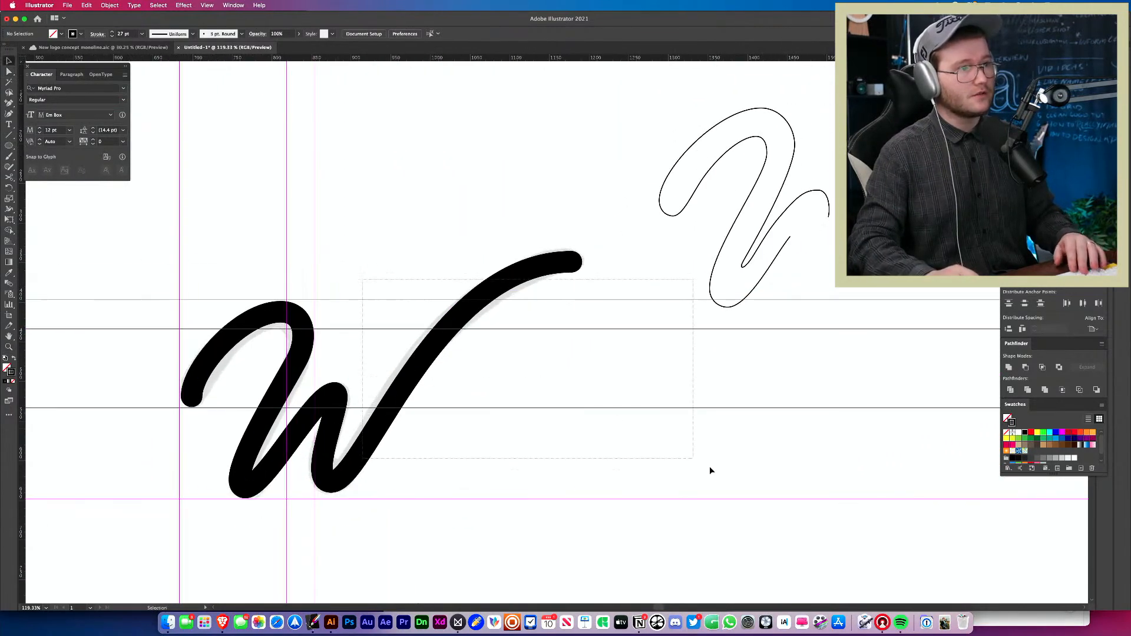
{"action": "left_click_drag", "start_coordinate": [535, 372], "coordinate": [634, 351]}
{"action": "key", "text": "a"}
{"action": "key", "text": "super+a"}
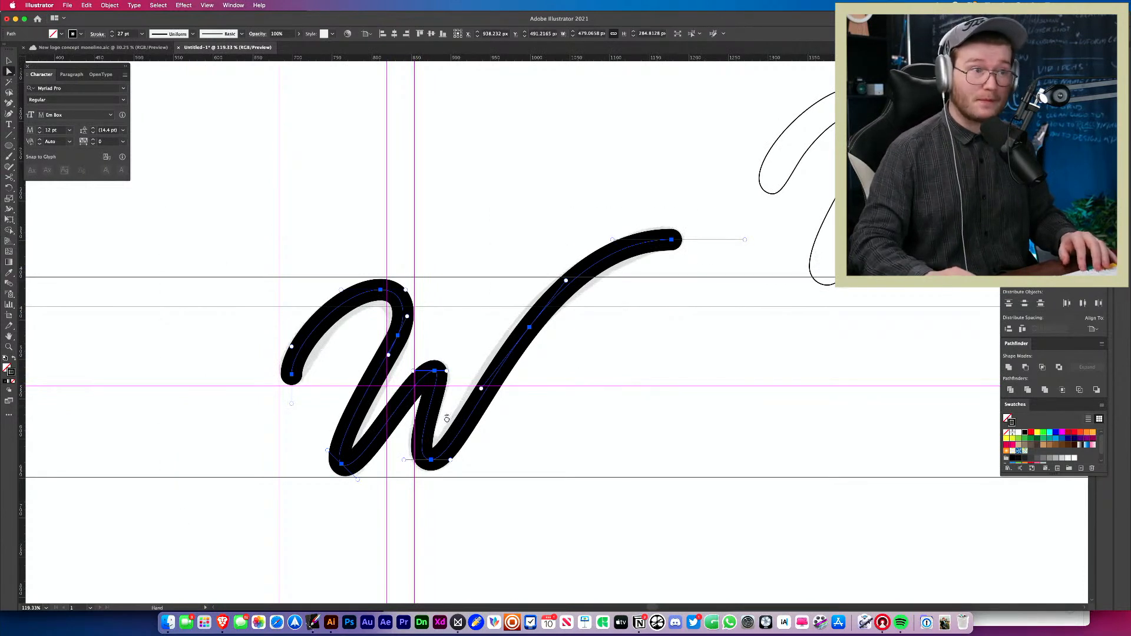
{"action": "left_click_drag", "start_coordinate": [446, 419], "coordinate": [370, 402]}
{"action": "left_click", "coordinate": [560, 421]}
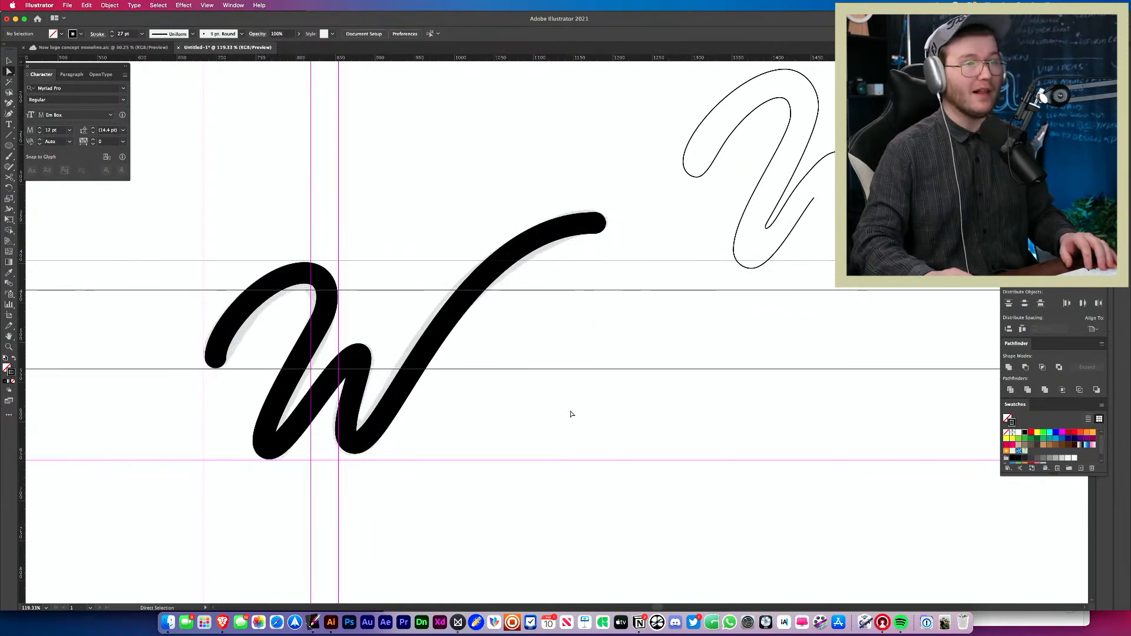
{"action": "key", "text": "z"}
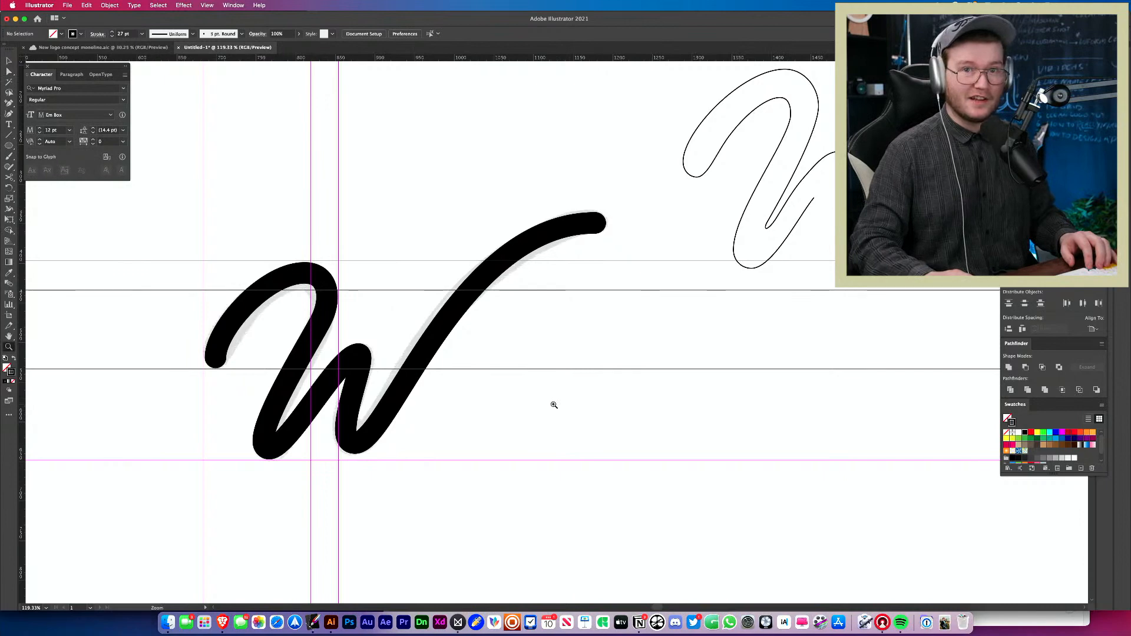
{"action": "left_click_drag", "start_coordinate": [554, 404], "coordinate": [534, 409]}
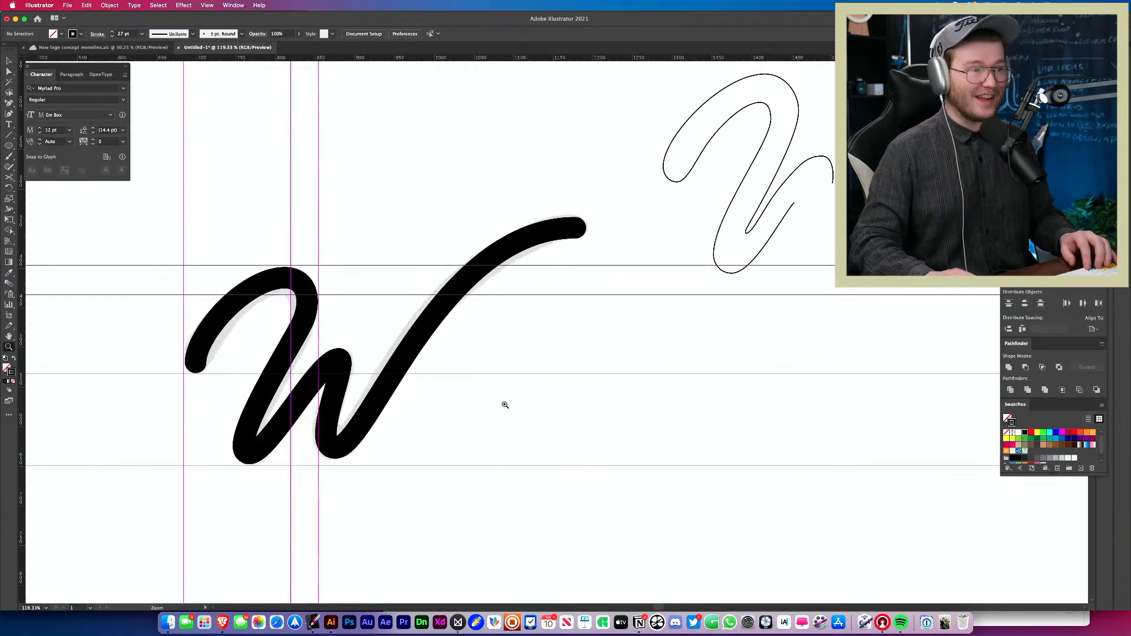
- Tilt the lower handle of the thick W's first valley anchor slightly flatter, and deselect the path
{"action": "left_click_drag", "start_coordinate": [457, 381], "coordinate": [503, 380]}
{"action": "left_click_drag", "start_coordinate": [344, 408], "coordinate": [419, 399]}
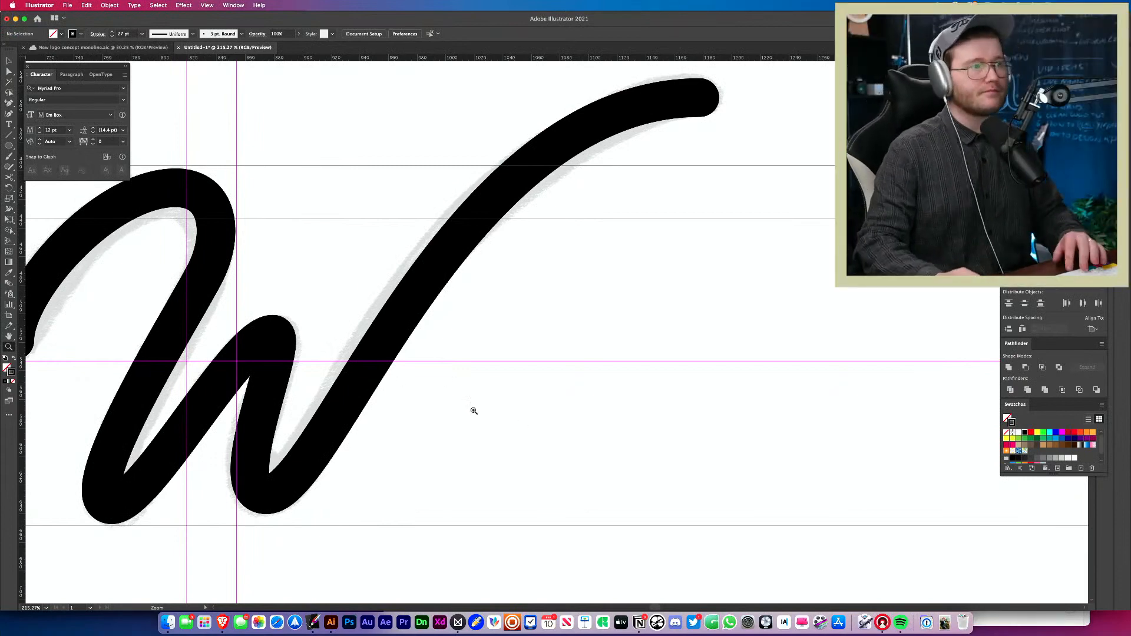
{"action": "left_click_drag", "start_coordinate": [377, 435], "coordinate": [740, 427]}
{"action": "key", "text": "a"}
{"action": "left_click", "coordinate": [468, 494]}
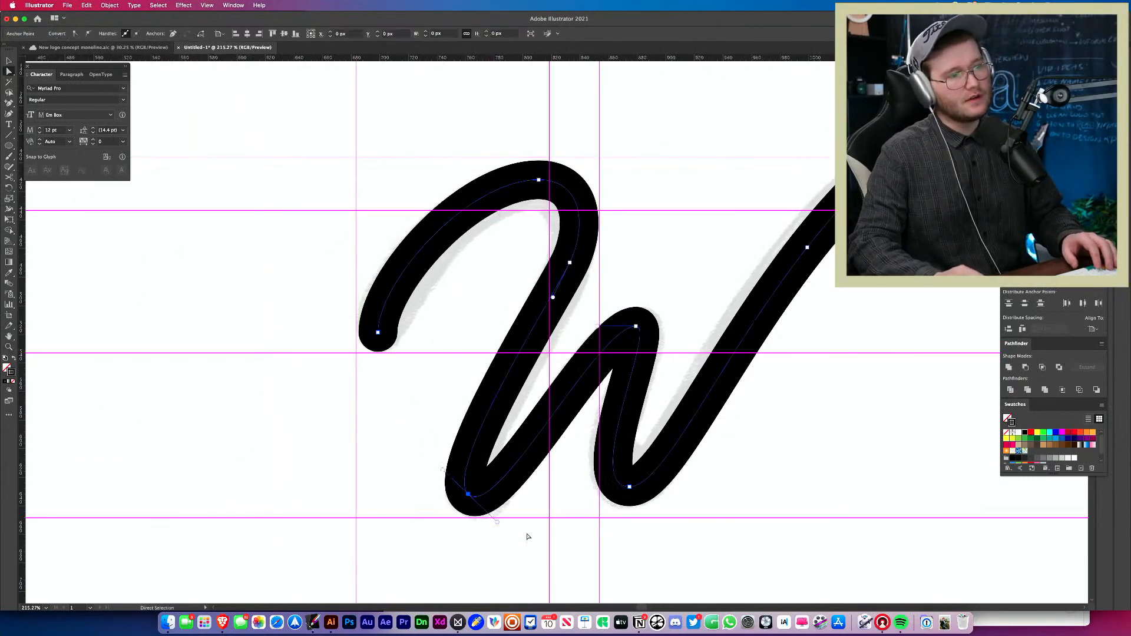
{"action": "left_click", "coordinate": [495, 524]}
{"action": "key", "text": "super+z"}
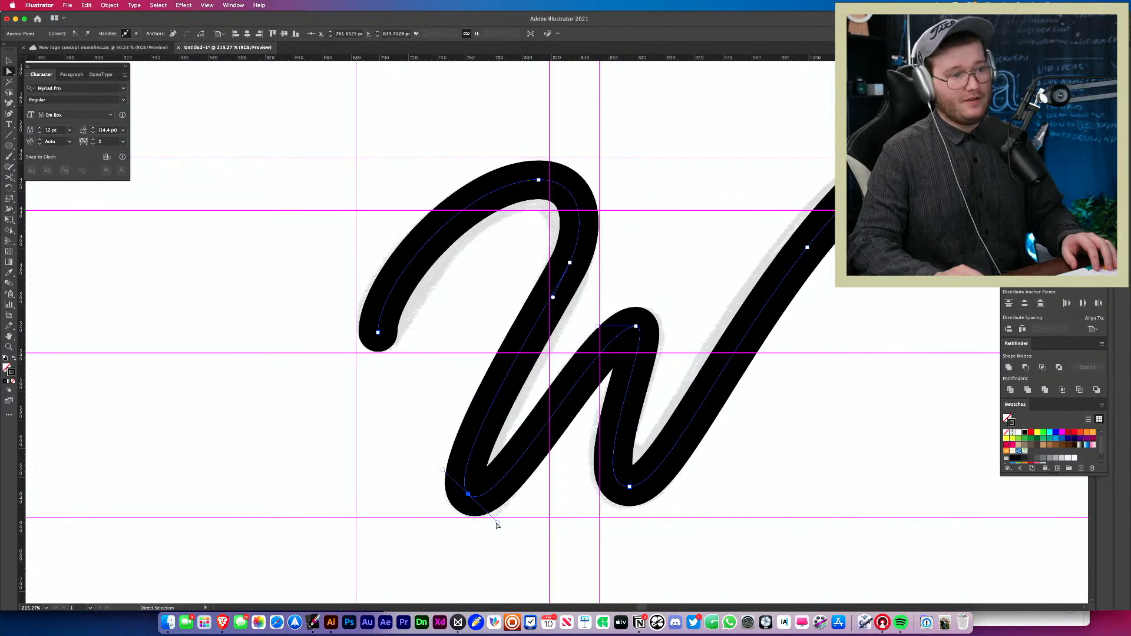
{"action": "left_click_drag", "start_coordinate": [497, 524], "coordinate": [504, 520]}
{"action": "left_click", "coordinate": [557, 521]}
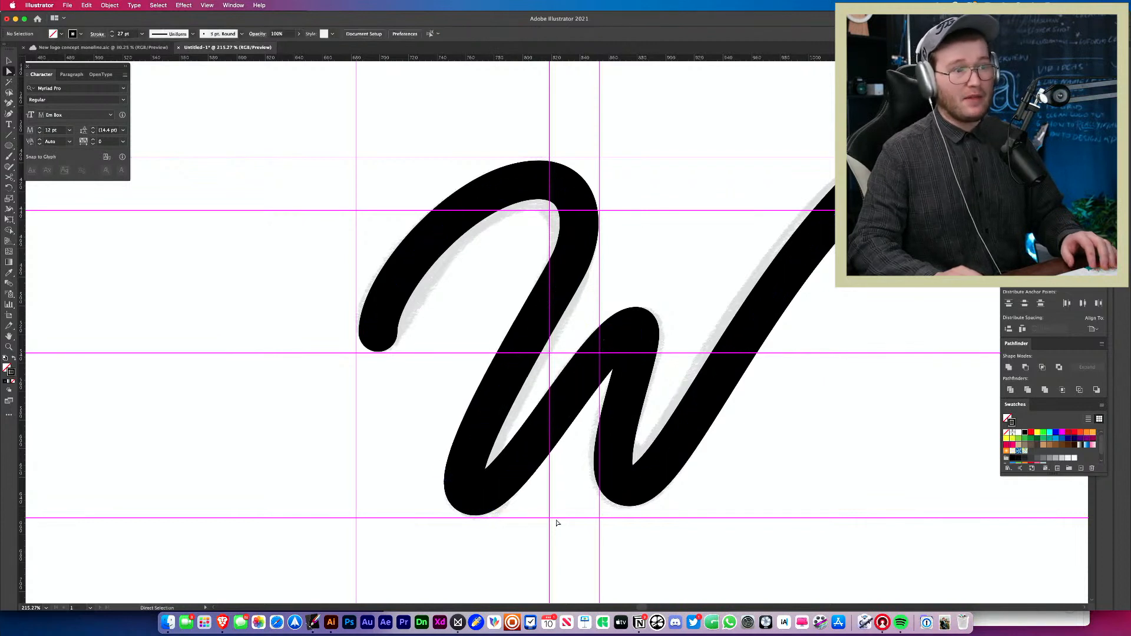
- Shift the thick W's second valley anchor slightly to the left, check the middle peak's handles, and deselect the path
{"action": "scroll", "coordinate": [554, 518], "scroll_direction": "right", "scroll_amount": 4}
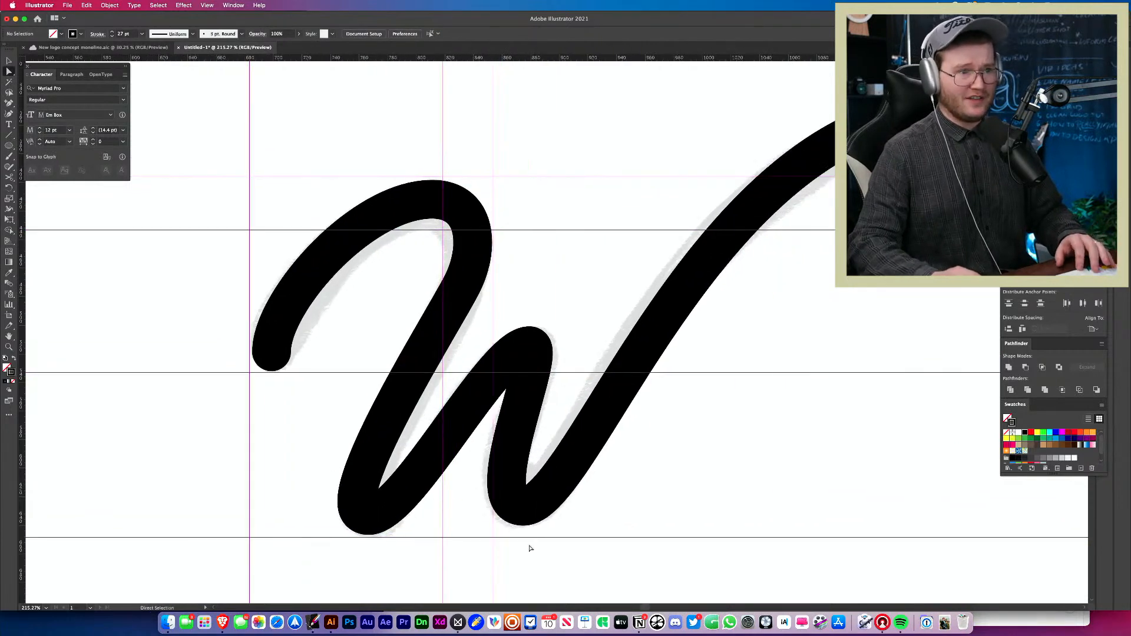
{"action": "left_click", "coordinate": [524, 505]}
{"action": "left_click_drag", "start_coordinate": [524, 508], "coordinate": [519, 510]}
{"action": "left_click", "coordinate": [601, 524]}
{"action": "left_click", "coordinate": [524, 366]}
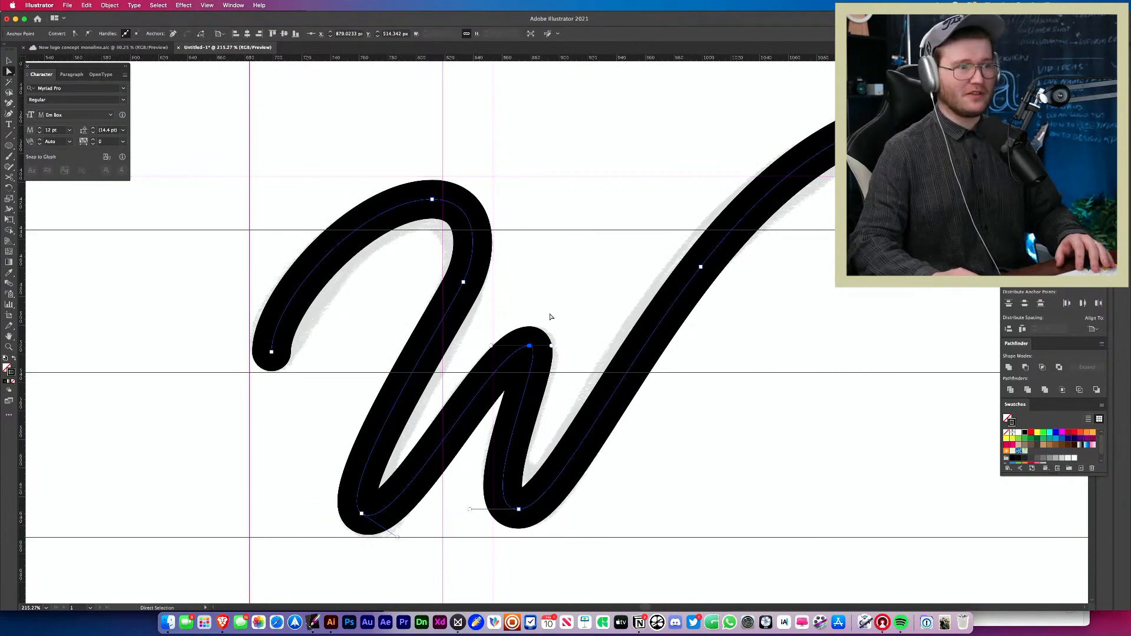
{"action": "left_click", "coordinate": [551, 319]}
- Hide the guides and judge the monoline W's overall shape both close up and at very small scale
{"action": "left_click_drag", "start_coordinate": [553, 327], "coordinate": [443, 338]}
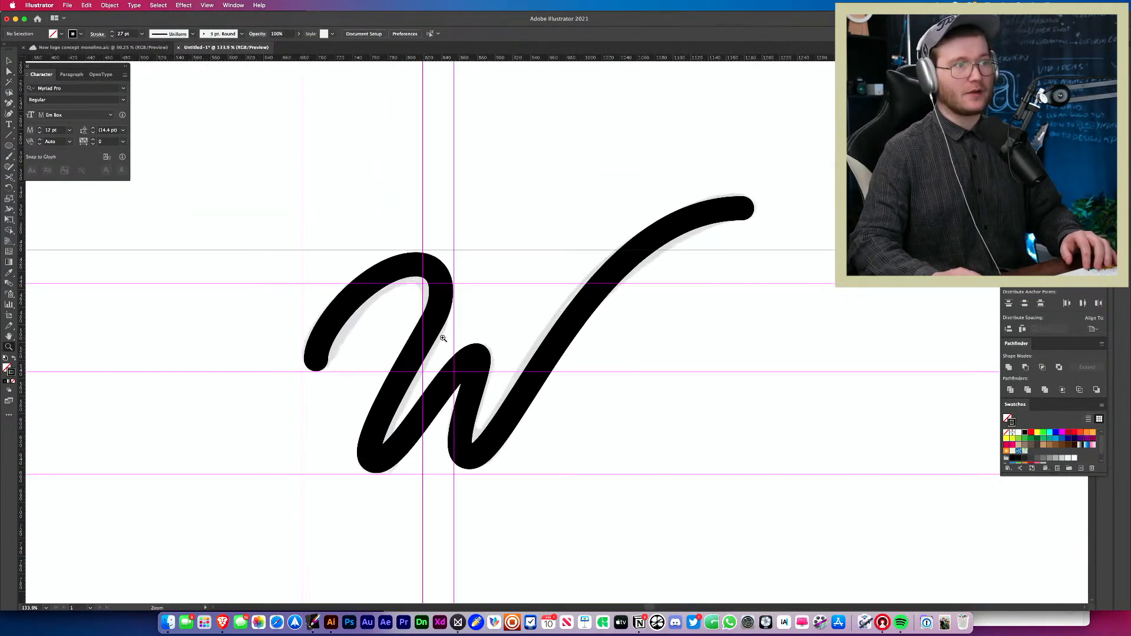
{"action": "left_click_drag", "start_coordinate": [495, 309], "coordinate": [397, 302]}
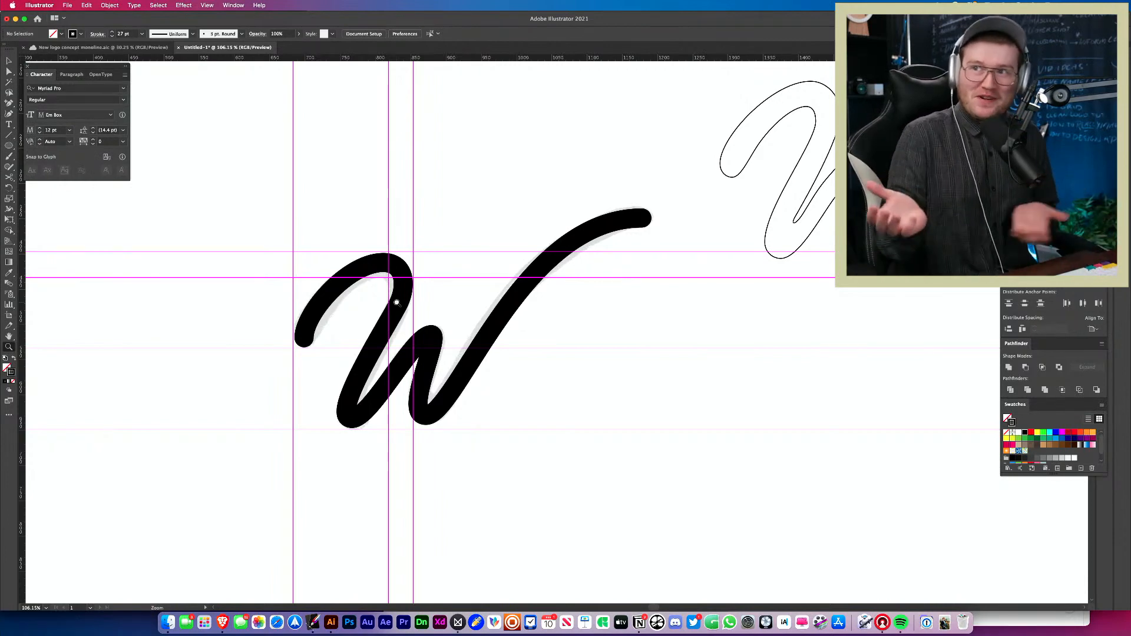
{"action": "left_click_drag", "start_coordinate": [510, 370], "coordinate": [392, 396]}
{"action": "left_click_drag", "start_coordinate": [308, 396], "coordinate": [417, 371]}
{"action": "left_click_drag", "start_coordinate": [351, 407], "coordinate": [536, 428]}
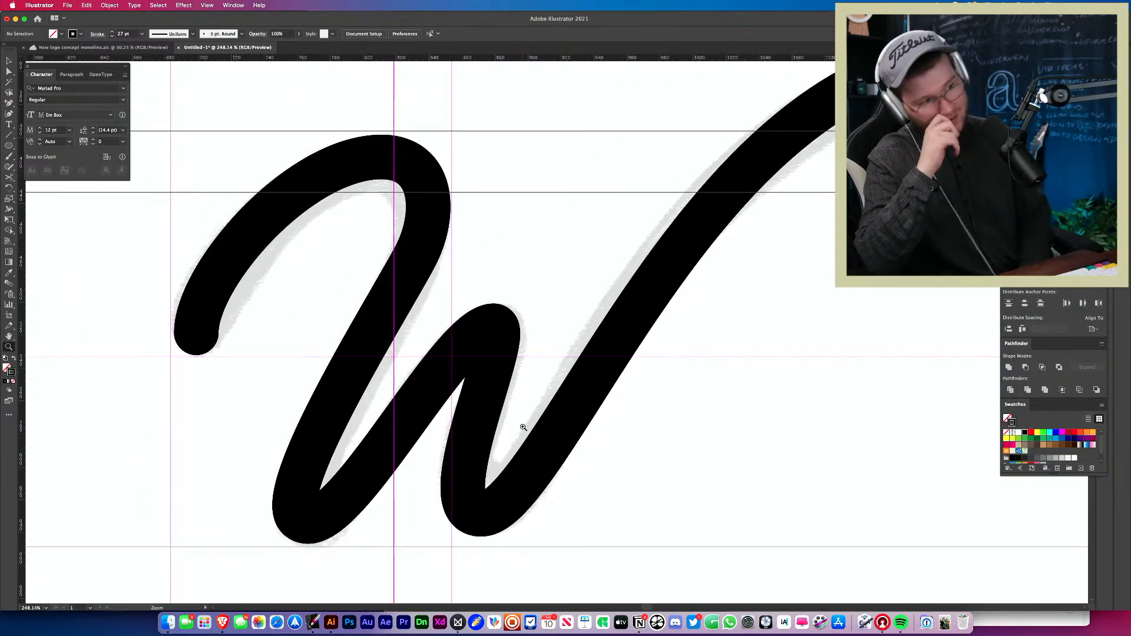
{"action": "key", "text": "super+minus"}
{"action": "key", "text": "super+minus"}
{"action": "key", "text": "super+minus"}
{"action": "key", "text": "super+minus"}
{"action": "key", "text": "super+minus"}
{"action": "key", "text": "super+minus"}
{"action": "key", "text": "super+minus"}
{"action": "key", "text": "super+minus"}
{"action": "key", "text": "super+minus"}
{"action": "key", "text": "super+minus"}
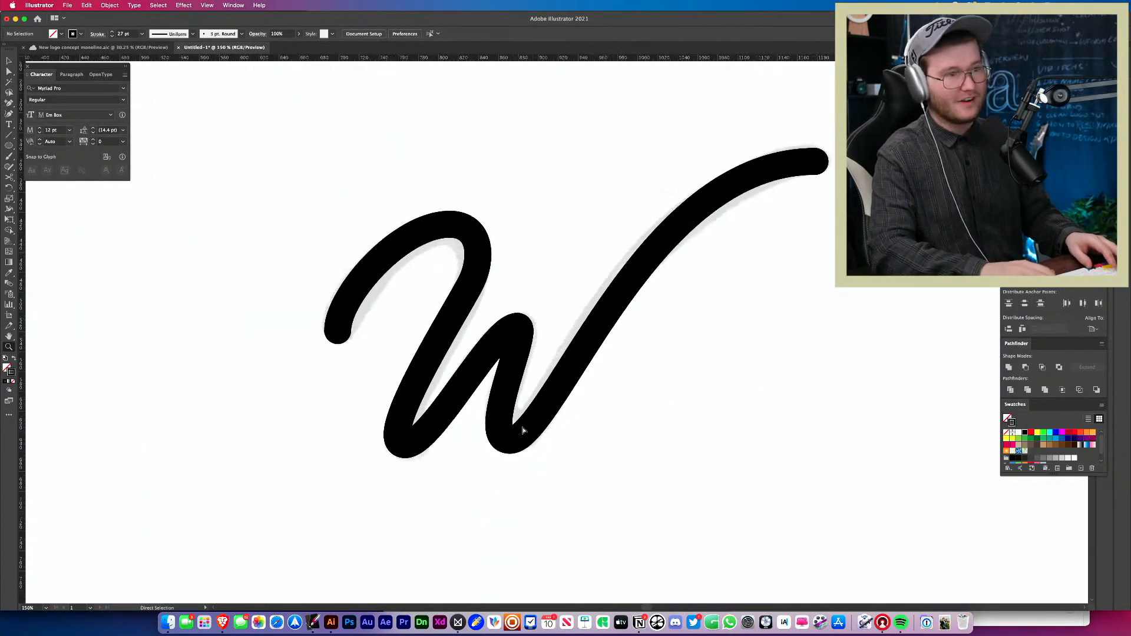
{"action": "key", "text": "super+plus"}
{"action": "key", "text": "super+plus"}
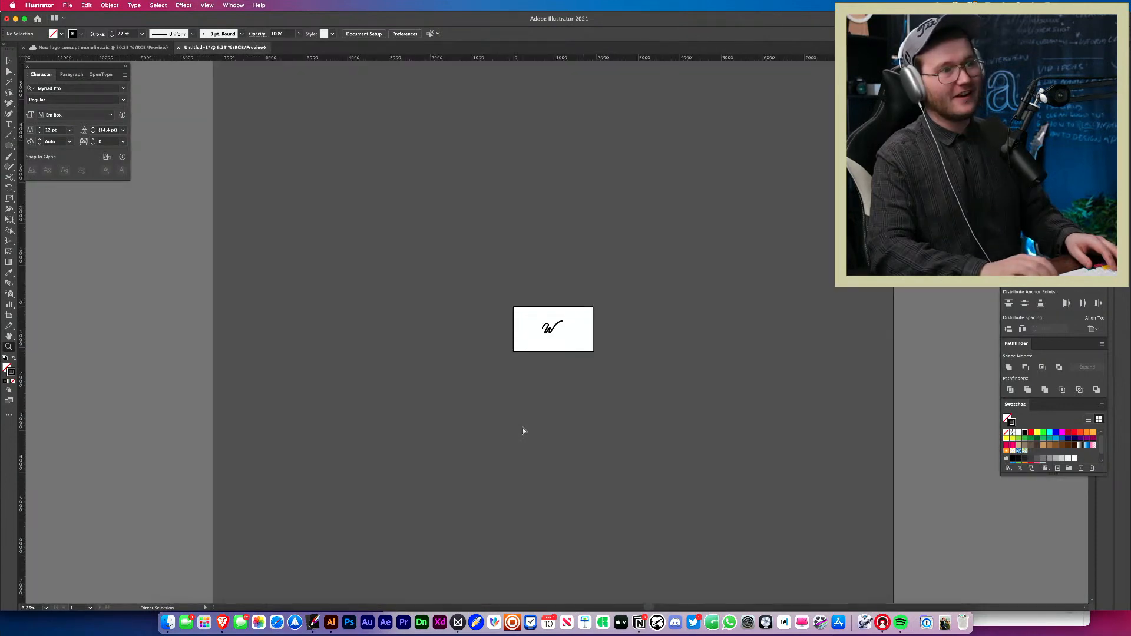
{"action": "key", "text": "super+plus"}
{"action": "key", "text": "super+plus"}
{"action": "key", "text": "super+plus"}
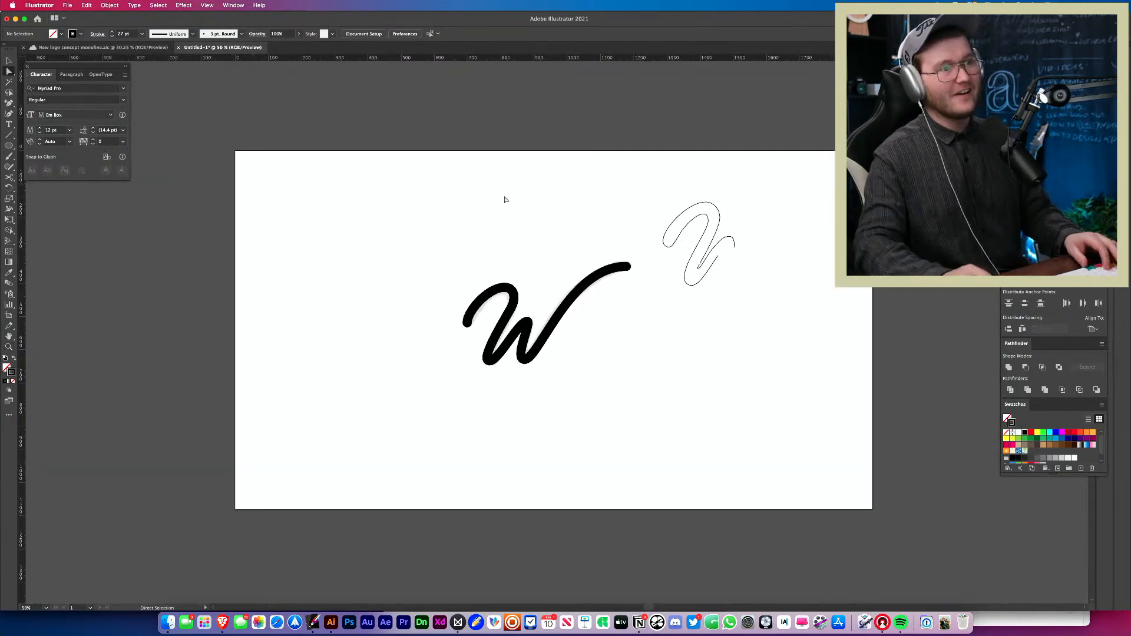
- Examine the anchors and handles of the W's exit stroke and of its whole path, and deselect it
{"action": "left_click_drag", "start_coordinate": [505, 199], "coordinate": [613, 359]}
{"action": "left_click", "coordinate": [614, 359]}
{"action": "left_click_drag", "start_coordinate": [592, 296], "coordinate": [545, 335]}
{"action": "left_click_drag", "start_coordinate": [308, 187], "coordinate": [589, 429]}
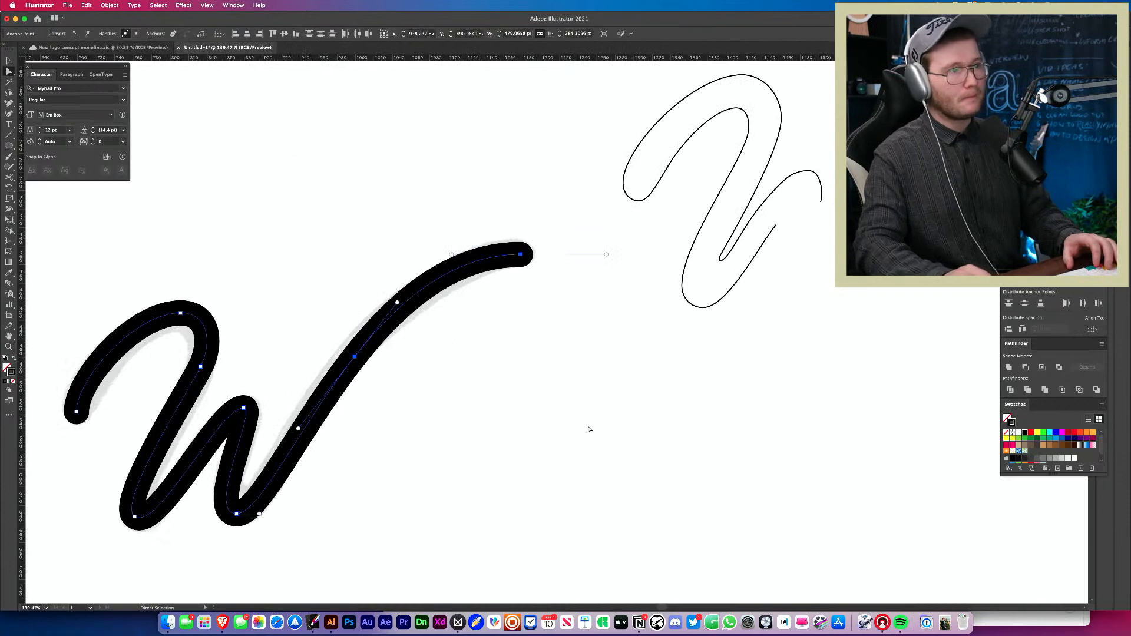
{"action": "left_click_drag", "start_coordinate": [520, 256], "coordinate": [520, 255]}
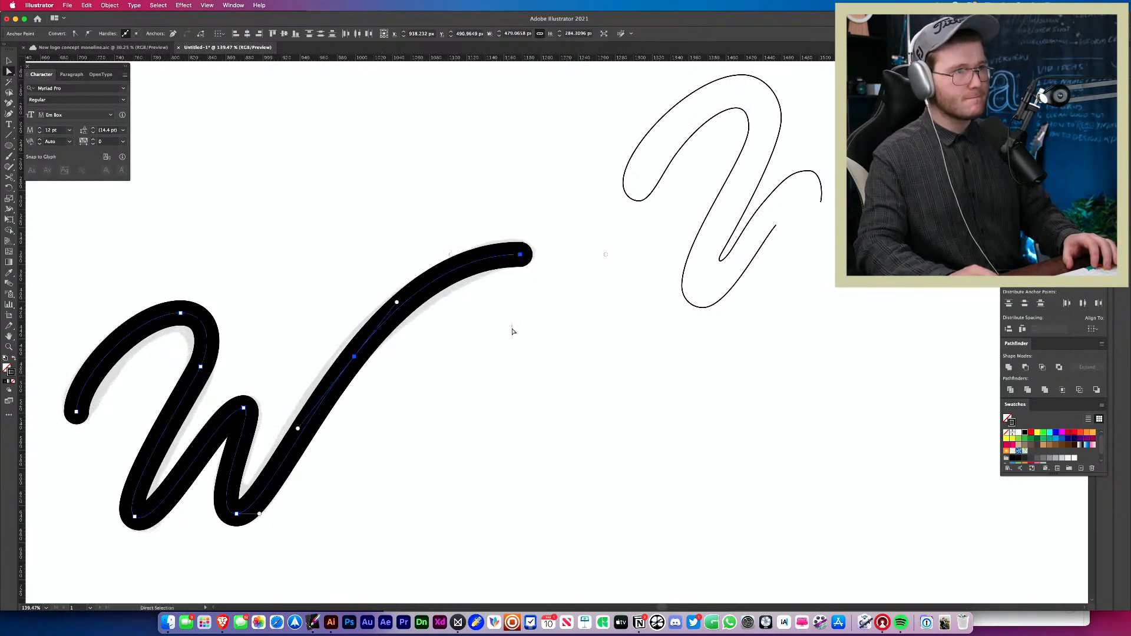
{"action": "mouse_move", "coordinate": [384, 396]}
{"action": "left_mouse_down"}
{"action": "mouse_move", "coordinate": [304, 331]}
{"action": "mouse_move", "coordinate": [426, 373]}
{"action": "left_mouse_up"}
{"action": "left_click", "coordinate": [440, 384], "text": "super"}
{"action": "key", "text": "super+space"}
{"action": "left_click_drag", "start_coordinate": [514, 381], "coordinate": [431, 427]}
{"action": "left_click", "coordinate": [245, 167]}
{"action": "key", "text": "super+1"}
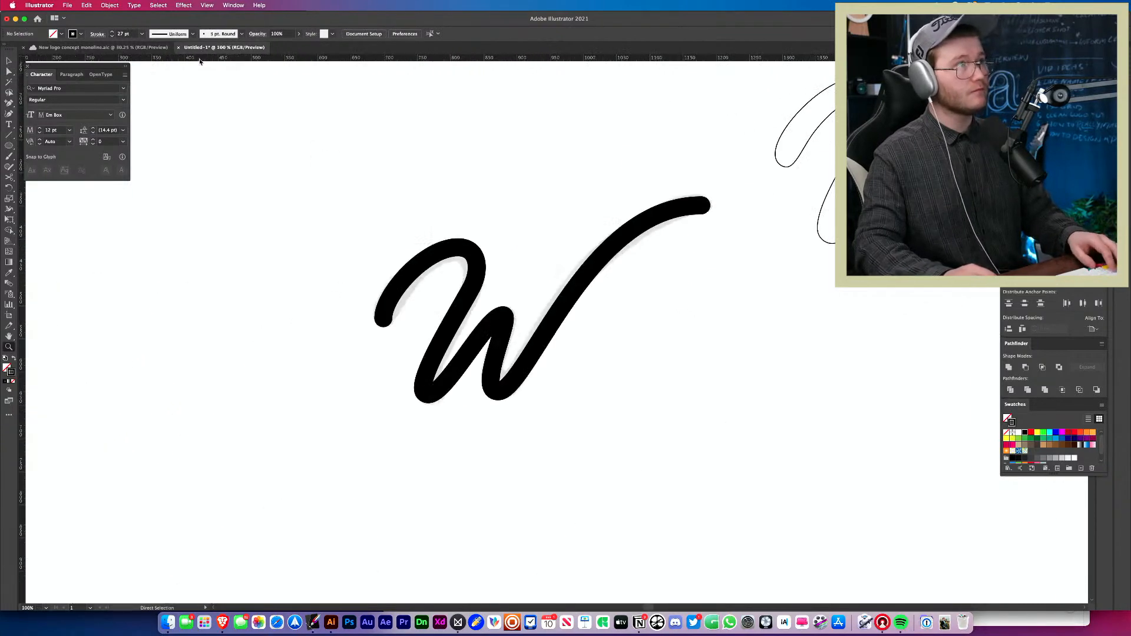
{"action": "left_click_drag", "start_coordinate": [331, 184], "coordinate": [903, 615]}
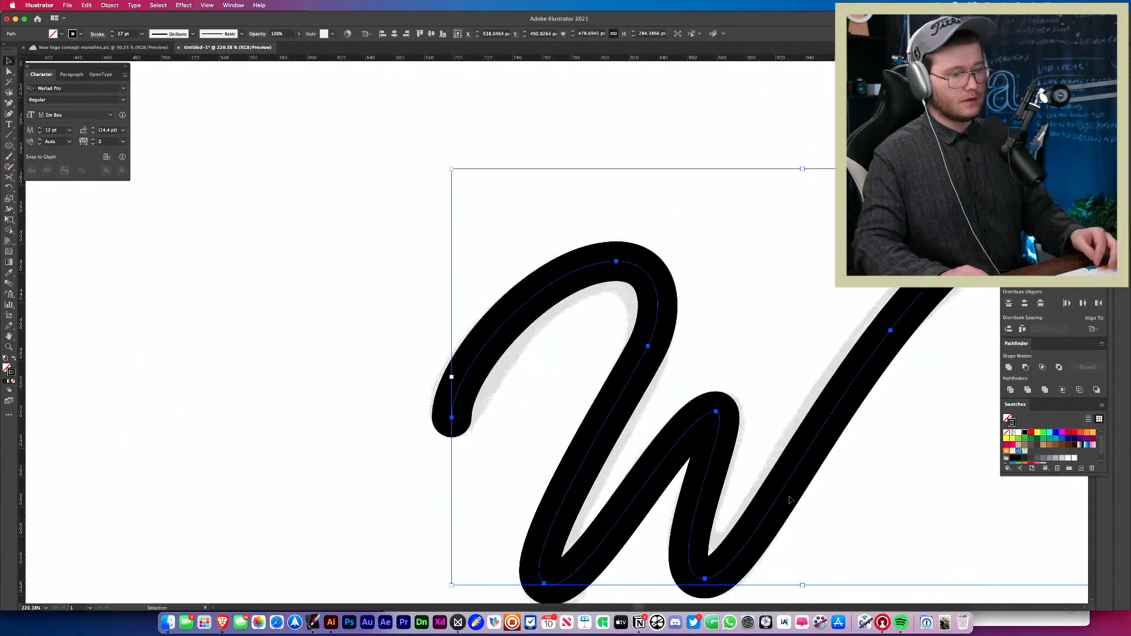
{"action": "left_click", "coordinate": [530, 267]}
- Switch to the monoline logo concept document and look over its stacked and single-line wordmark artboards
{"action": "left_click", "coordinate": [144, 48]}
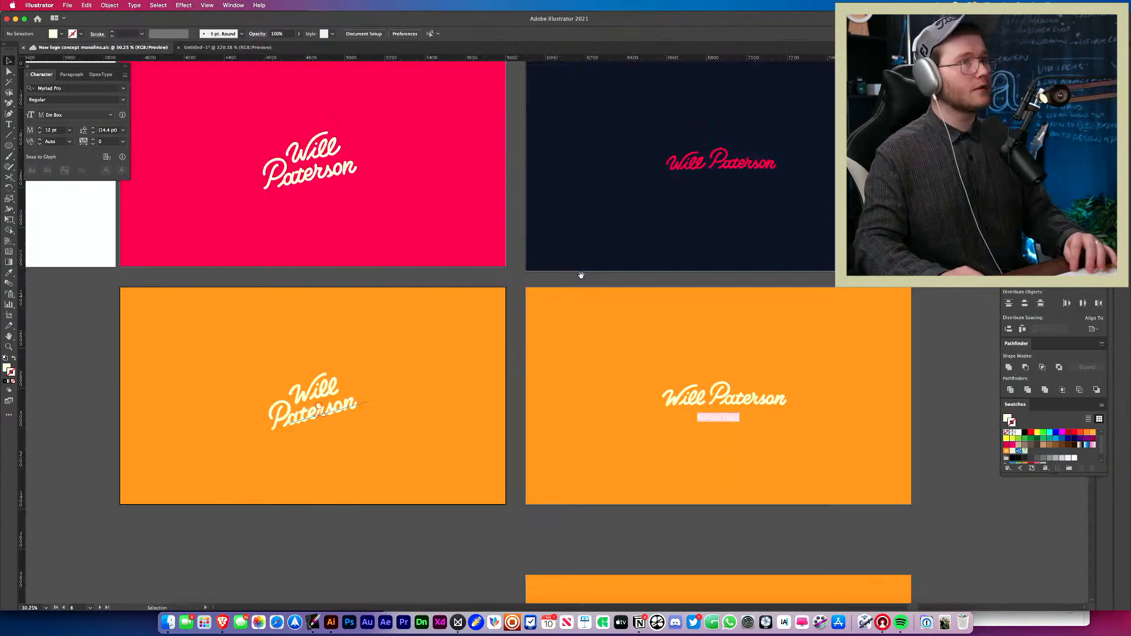
{"action": "left_click_drag", "start_coordinate": [580, 275], "coordinate": [338, 310]}
{"action": "key", "text": "z"}
{"action": "left_click_drag", "start_coordinate": [120, 439], "coordinate": [530, 420]}
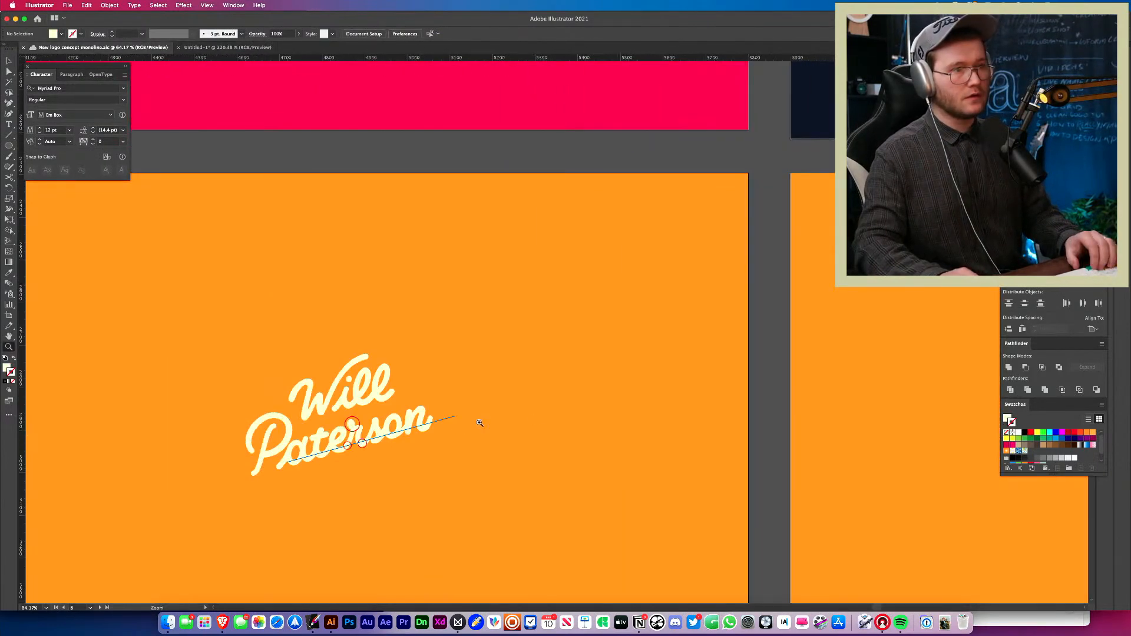
{"action": "left_click_drag", "start_coordinate": [418, 428], "coordinate": [282, 407]}
{"action": "left_click_drag", "start_coordinate": [374, 460], "coordinate": [436, 368]}
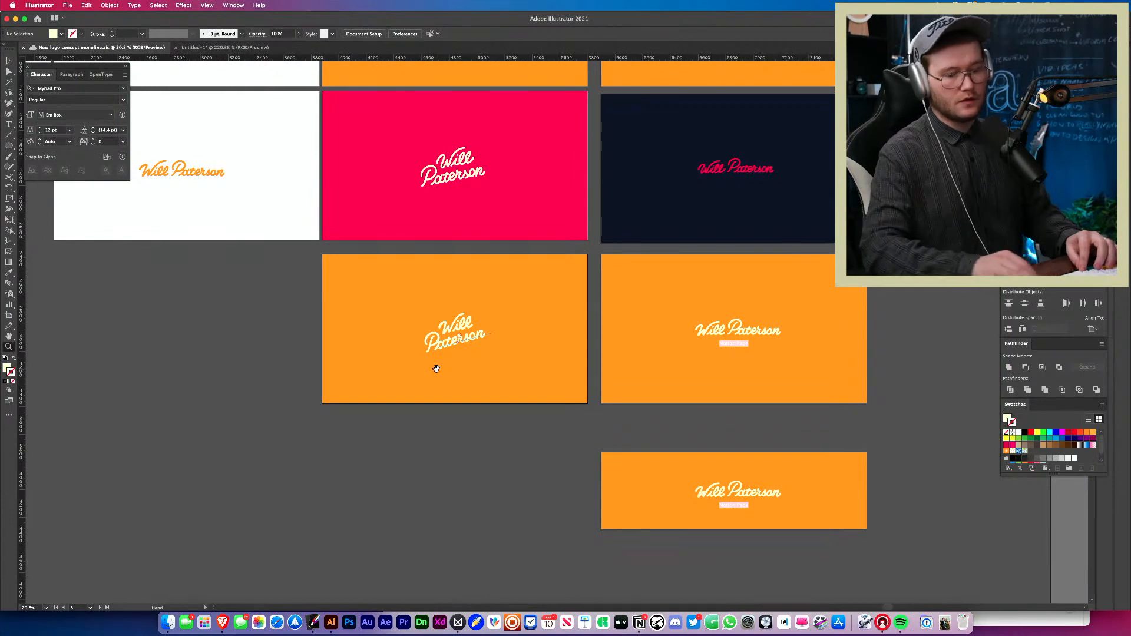
- Unlock all objects and duplicate the large orange Notion Page artboard into the empty area below the orange stacked-logo artboard
{"action": "key", "text": "v"}
{"action": "left_click", "coordinate": [715, 389]}
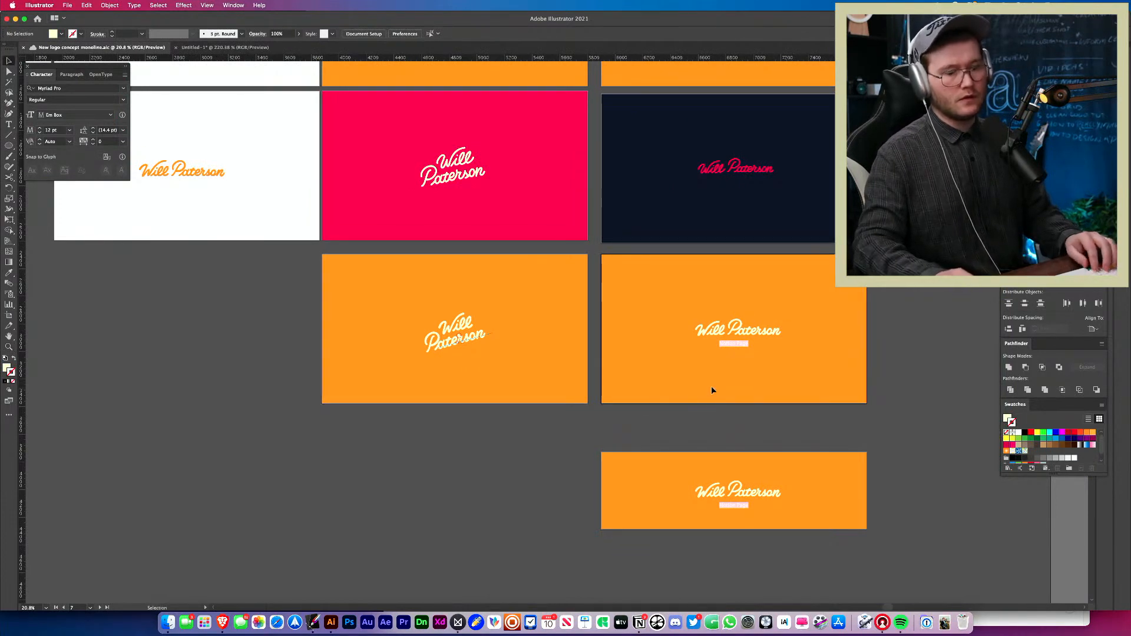
{"action": "key", "text": "alt+super+2"}
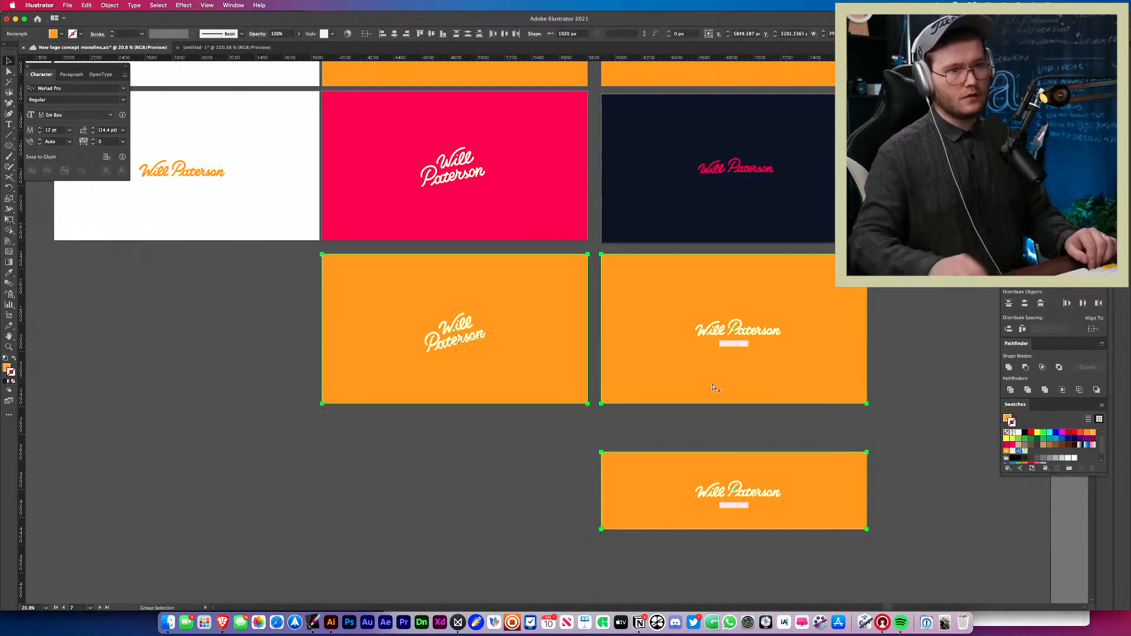
{"action": "key", "text": "super+shift+a"}
{"action": "key", "text": "shift+o"}
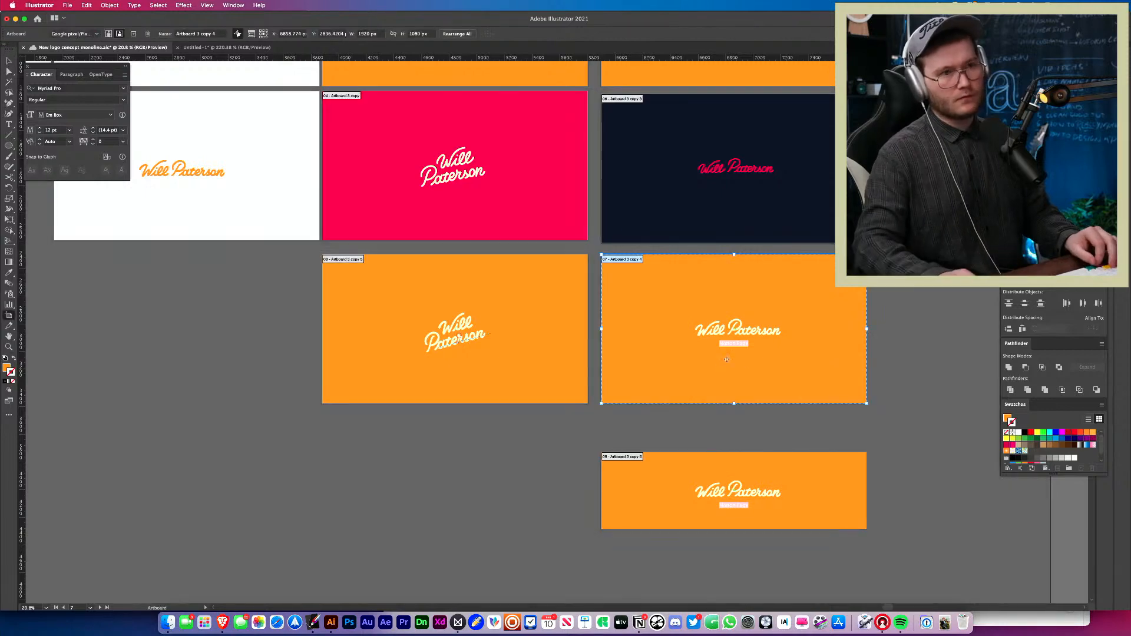
{"action": "left_click_drag", "start_coordinate": [828, 351], "coordinate": [498, 444]}
- Lock the orange background of the duplicated artboard and delete the "Notion Page" text under the wordmark
{"action": "key", "text": "v"}
{"action": "left_click", "coordinate": [533, 520]}
{"action": "scroll", "coordinate": [497, 445], "scroll_direction": "up", "scroll_amount": 5}
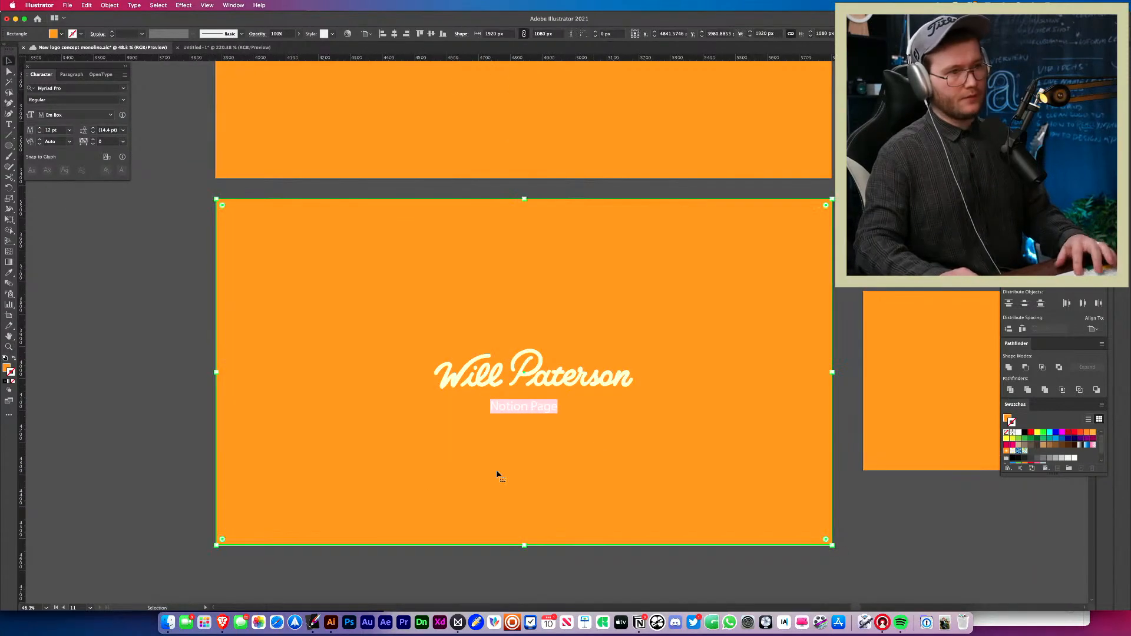
{"action": "scroll", "coordinate": [420, 492], "scroll_direction": "up", "scroll_amount": 4}
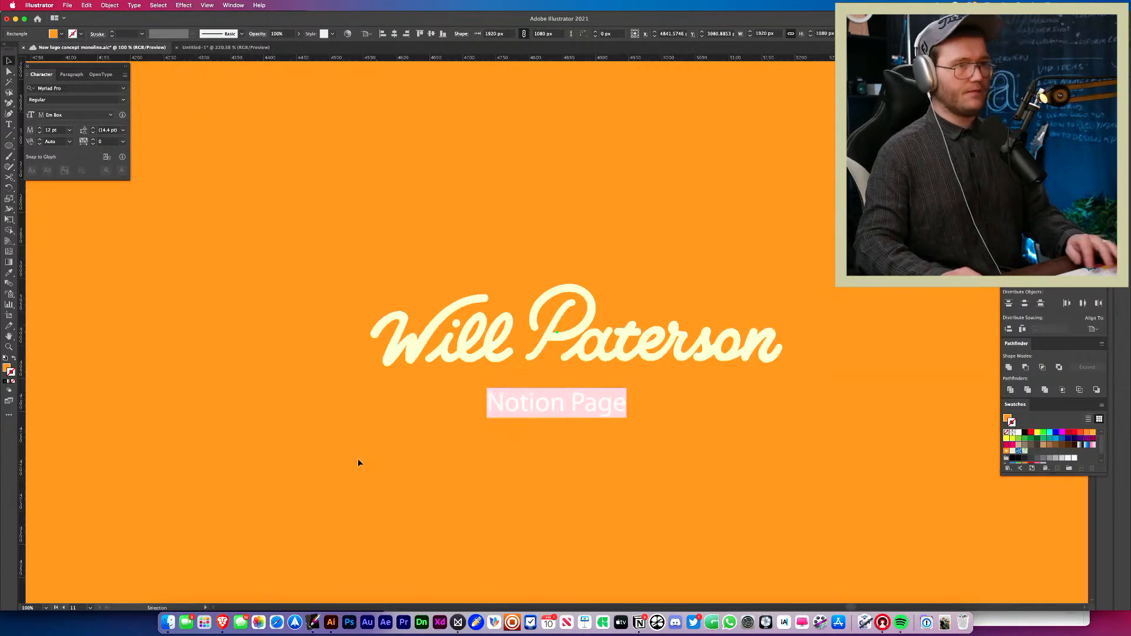
{"action": "key", "text": "a"}
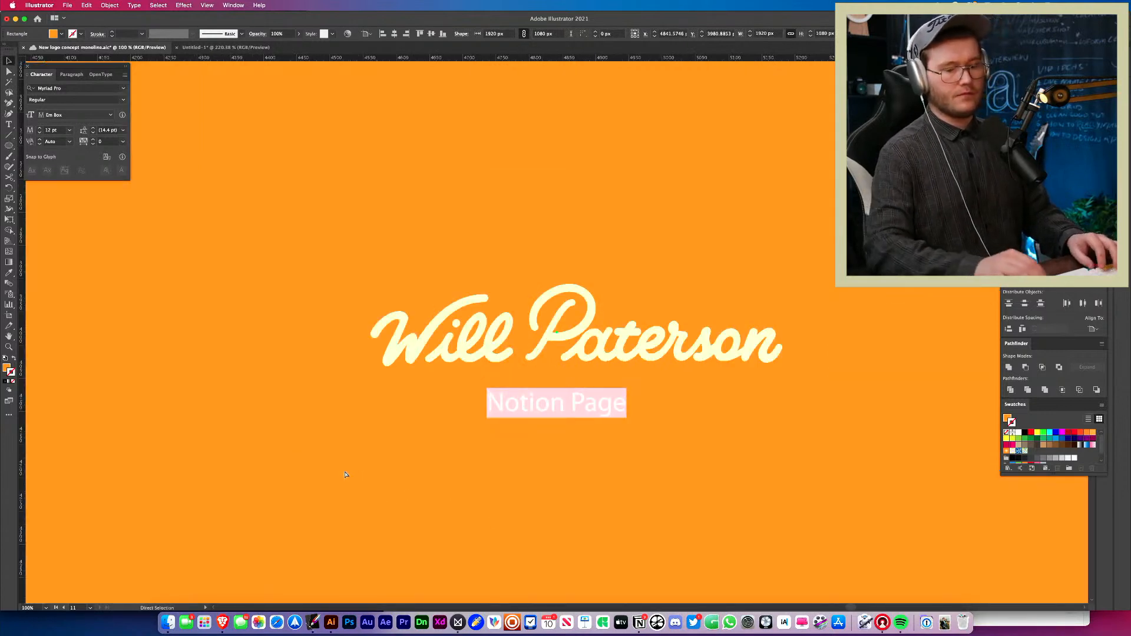
{"action": "key", "text": "super+minus"}
{"action": "key", "text": "super+minus"}
{"action": "key", "text": "super+2"}
{"action": "left_click", "coordinate": [568, 365]}
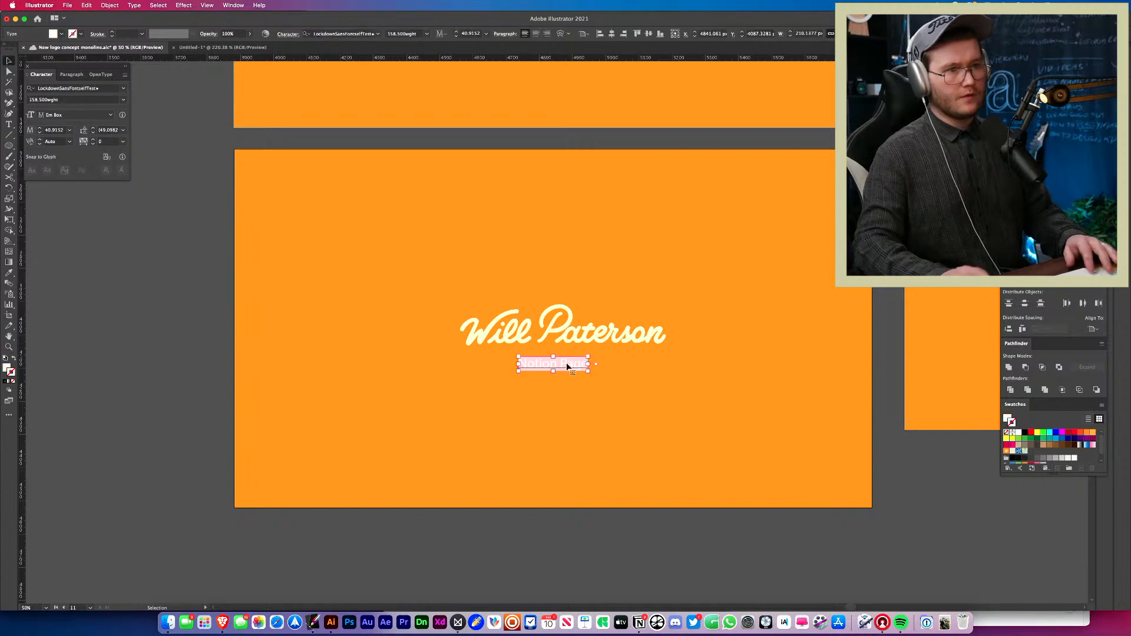
{"action": "key", "text": "Delete"}
{"action": "key", "text": "z"}
{"action": "left_click_drag", "start_coordinate": [540, 337], "coordinate": [568, 332]}
{"action": "key", "text": "space"}
{"action": "left_click_drag", "start_coordinate": [568, 332], "coordinate": [473, 343]}
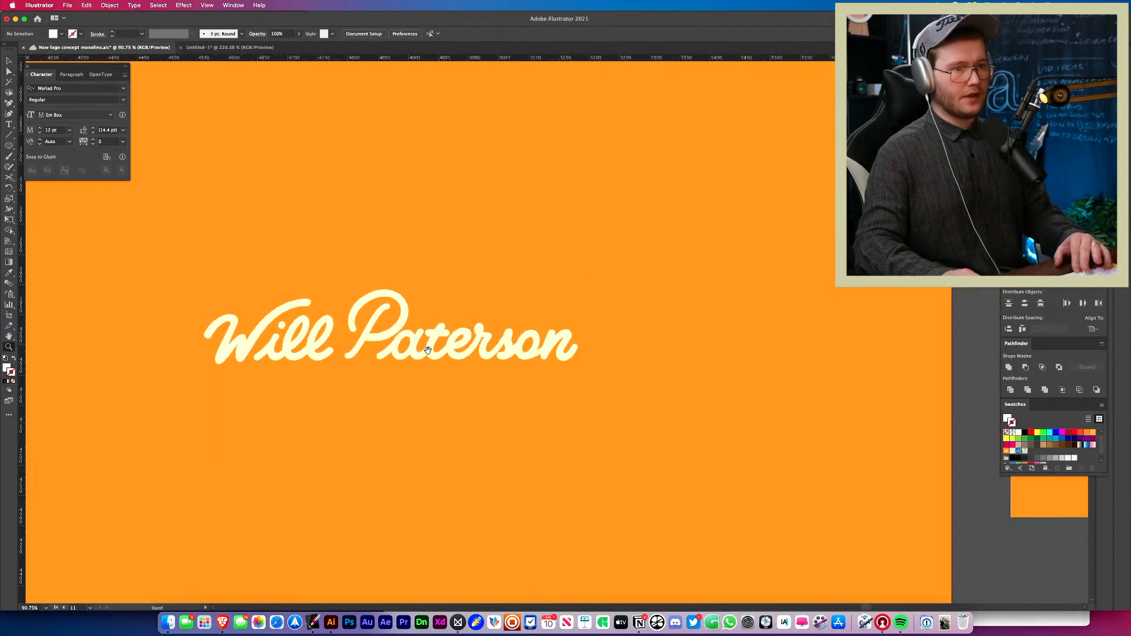
- Switch to Notion, view the Work Dashboard page with its orange logo cover, and return to Illustrator
{"action": "left_click", "coordinate": [639, 623]}
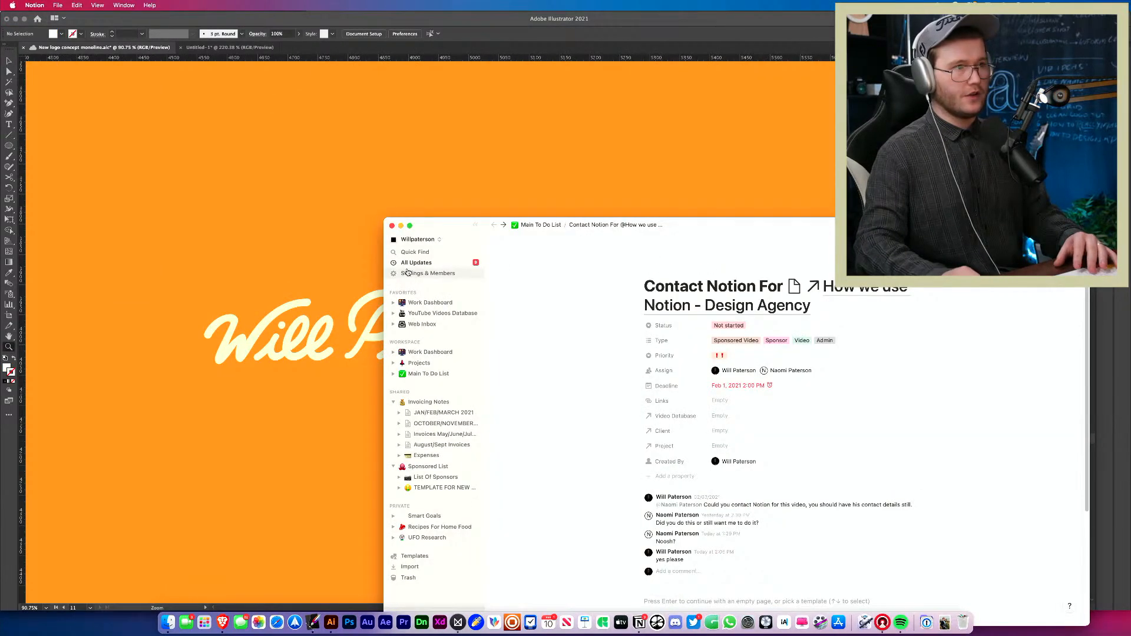
{"action": "left_click", "coordinate": [430, 352]}
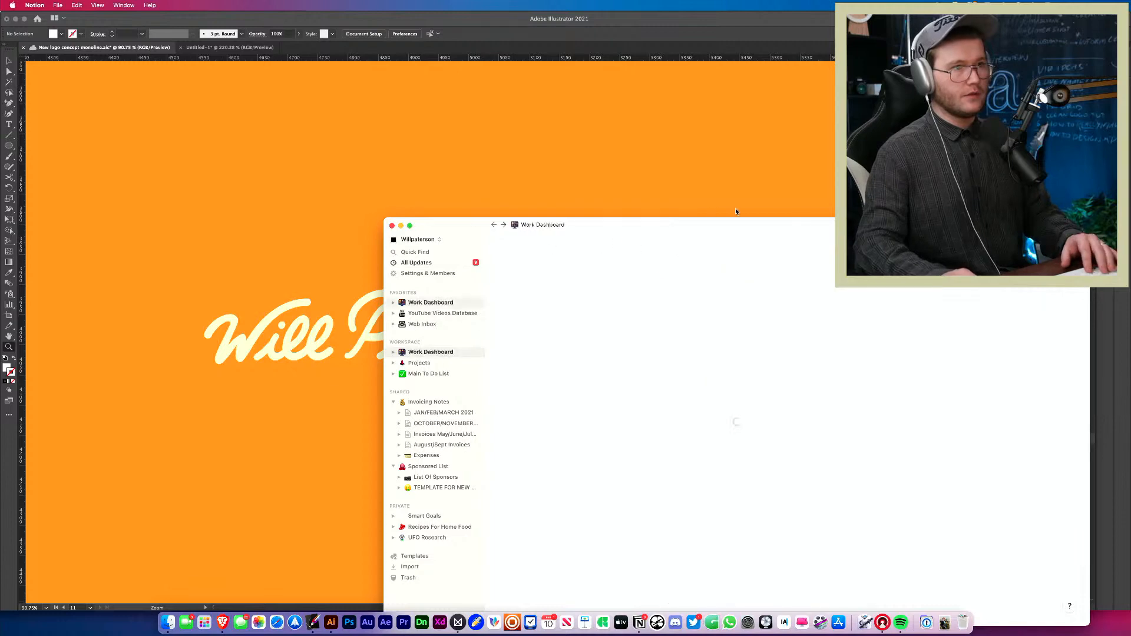
{"action": "left_click_drag", "start_coordinate": [727, 228], "coordinate": [600, 167]}
{"action": "scroll", "coordinate": [736, 472], "scroll_direction": "down", "scroll_amount": 5}
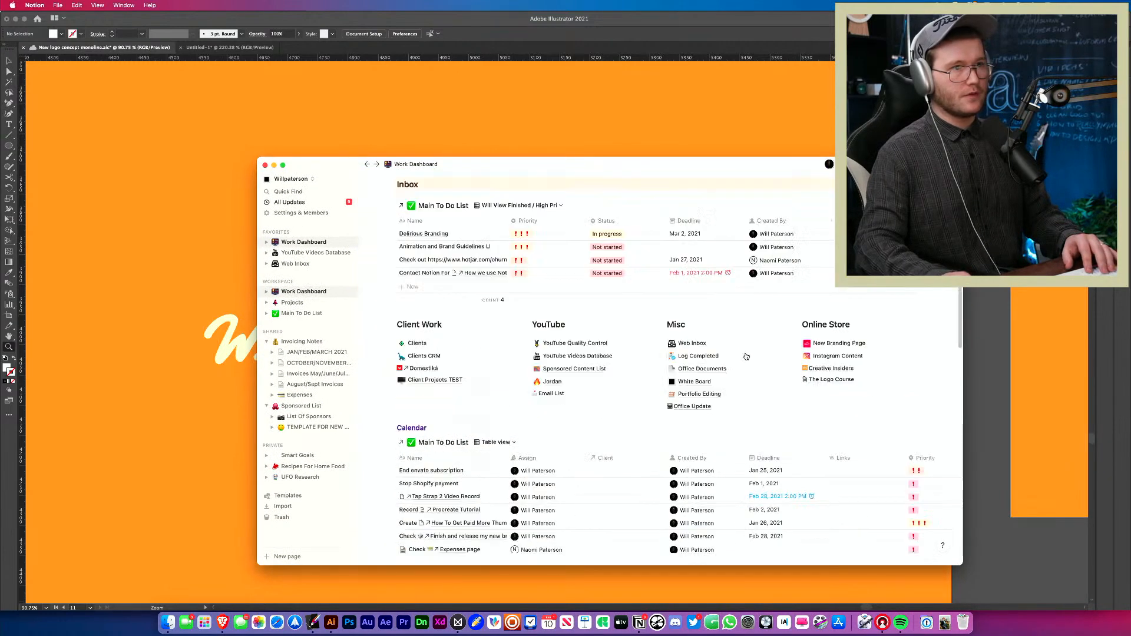
{"action": "scroll", "coordinate": [761, 518], "scroll_direction": "up", "scroll_amount": 5}
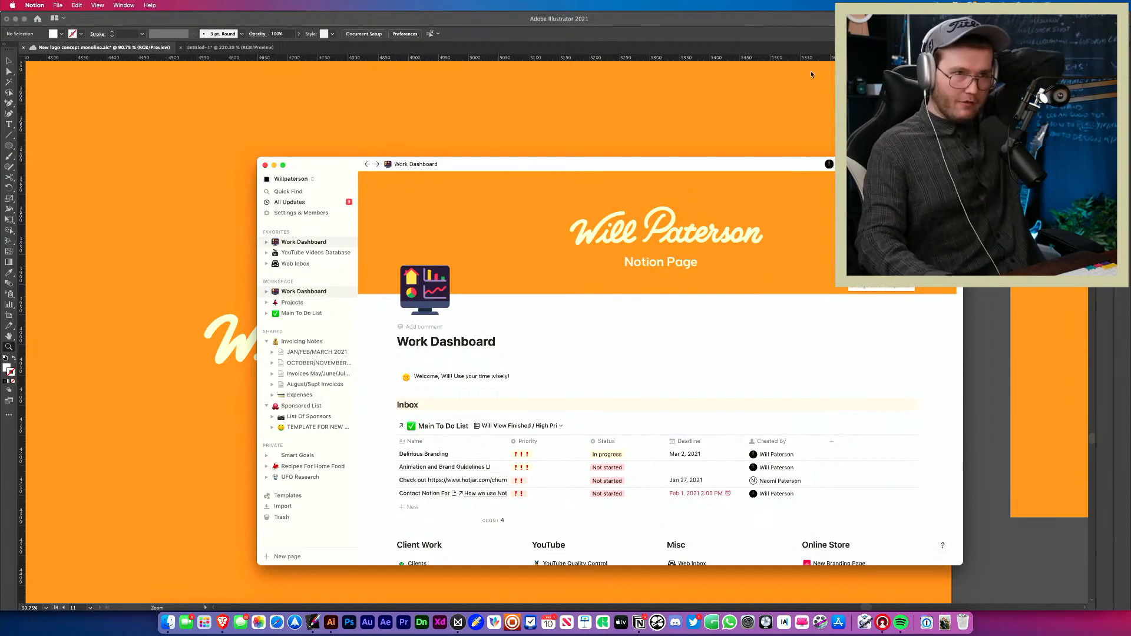
{"action": "left_click", "coordinate": [801, 96]}
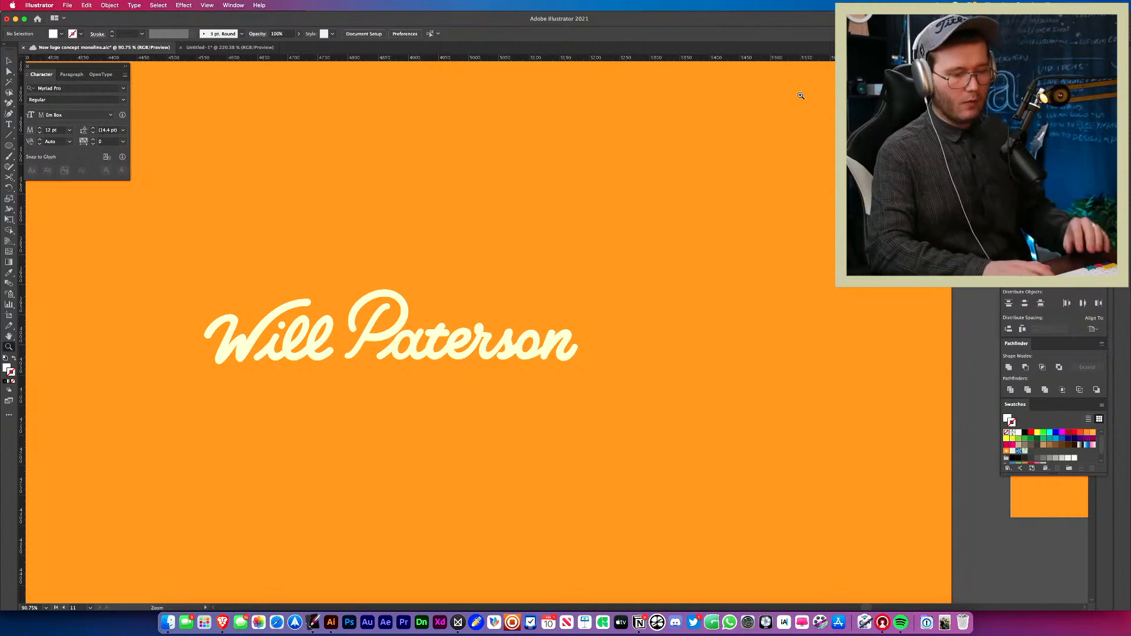
- Select the whole script wordmark, place a copy directly below the original, and deselect
{"action": "left_click_drag", "start_coordinate": [739, 357], "coordinate": [695, 391]}
{"action": "mouse_move", "coordinate": [676, 390]}
{"action": "left_mouse_down"}
{"action": "mouse_move", "coordinate": [410, 386]}
{"action": "mouse_move", "coordinate": [673, 372]}
{"action": "left_mouse_up"}
{"action": "left_click_drag", "start_coordinate": [415, 363], "coordinate": [443, 365]}
{"action": "left_click", "coordinate": [497, 369]}
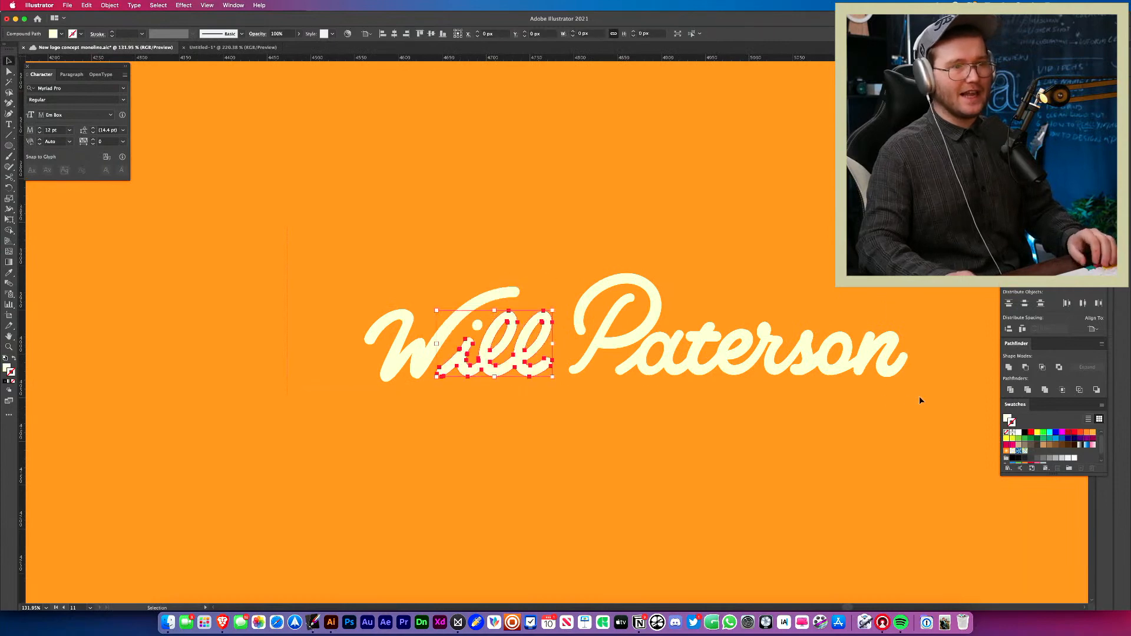
{"action": "key", "text": "super+a"}
{"action": "left_click_drag", "start_coordinate": [834, 374], "coordinate": [801, 233]}
{"action": "left_click_drag", "start_coordinate": [793, 199], "coordinate": [764, 402]}
{"action": "left_click", "coordinate": [607, 493]}
- Copy the thick monoline W from the Untitled-1 document and paste it over the wordmarks in the logo concept document
{"action": "left_click", "coordinate": [231, 47]}
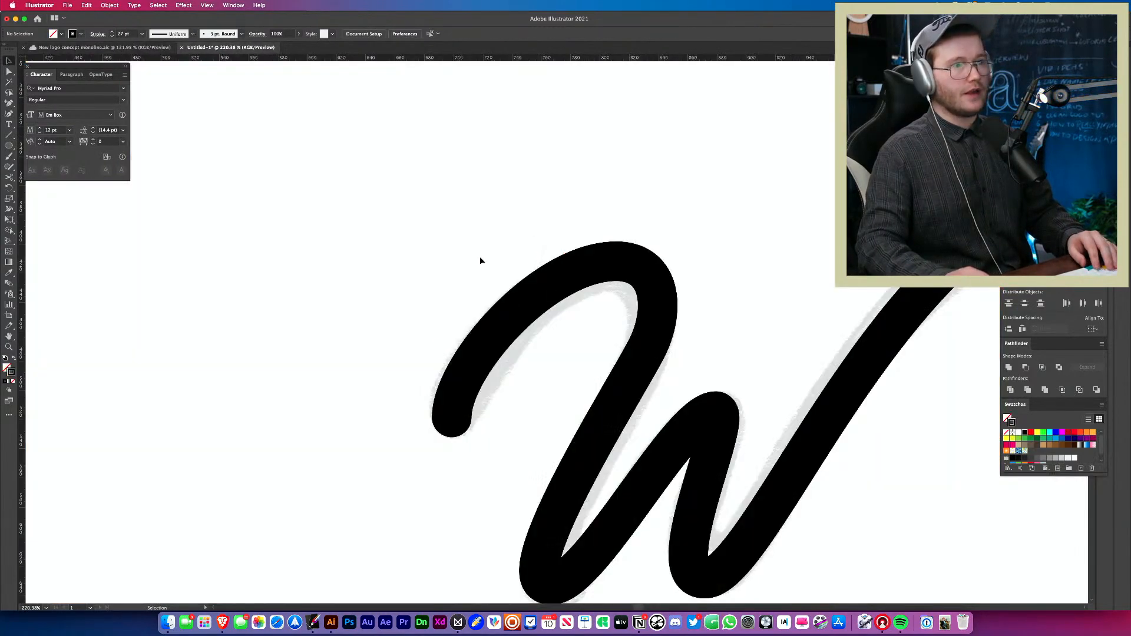
{"action": "key", "text": "ctrl+a"}
{"action": "key", "text": "ctrl+c"}
{"action": "left_click", "coordinate": [101, 47]}
{"action": "key", "text": "ctrl+v"}
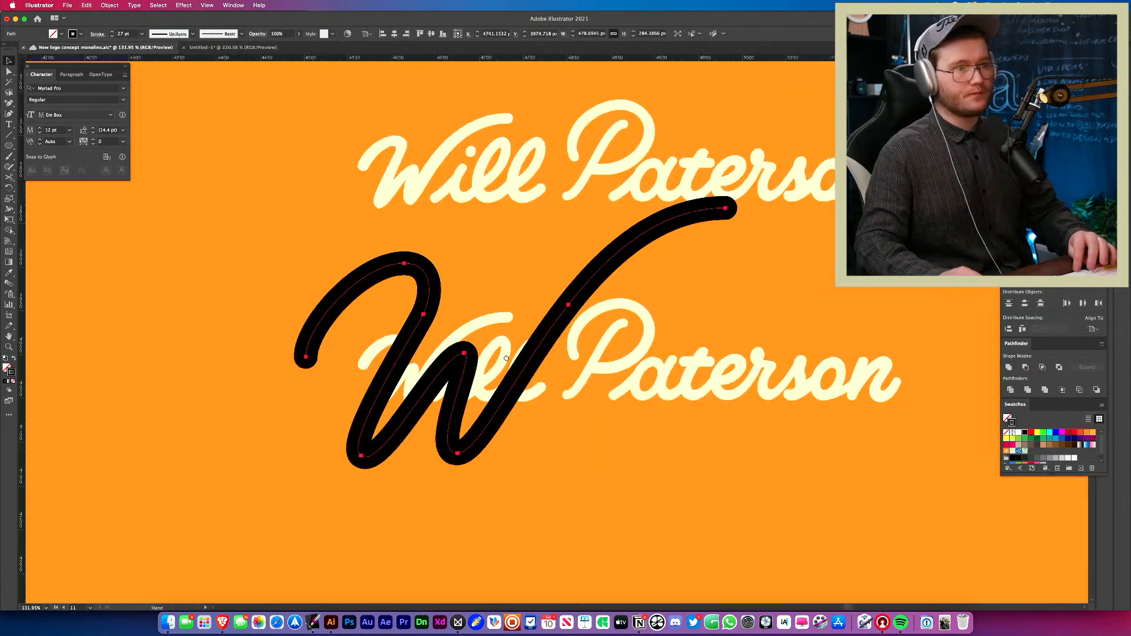
- Move the black monoline W below the lower script wordmark
{"action": "left_click_drag", "start_coordinate": [506, 358], "coordinate": [506, 537]}
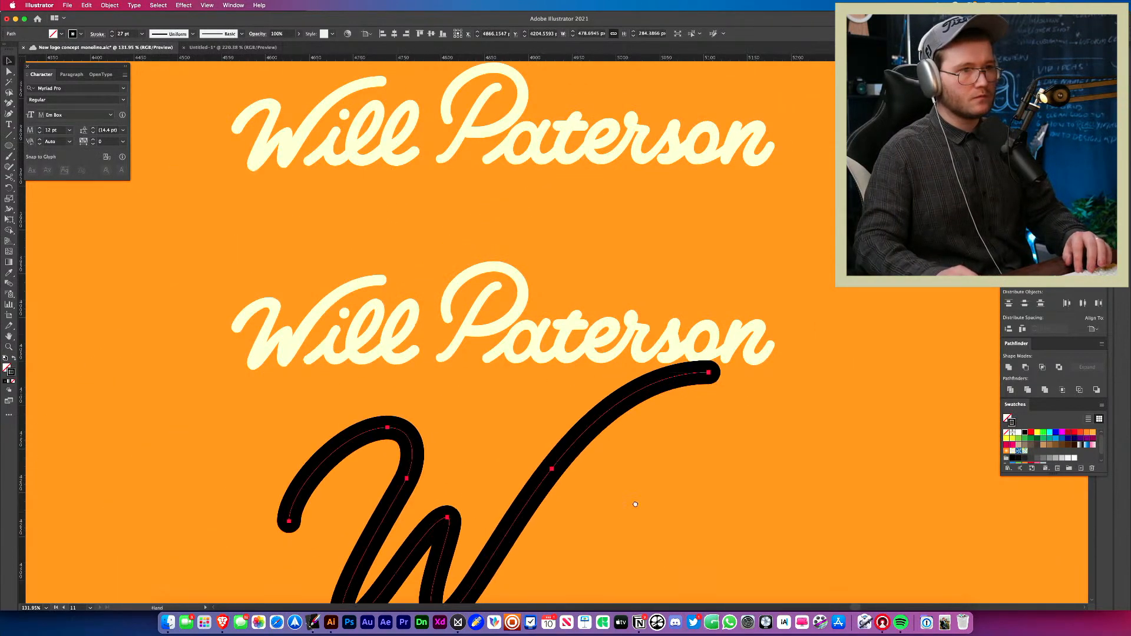
{"action": "left_click_drag", "start_coordinate": [635, 504], "coordinate": [622, 420]}
- Save the document and add the cream fill of the lower wordmark's lettering as a new swatch
{"action": "left_click", "coordinate": [551, 272]}
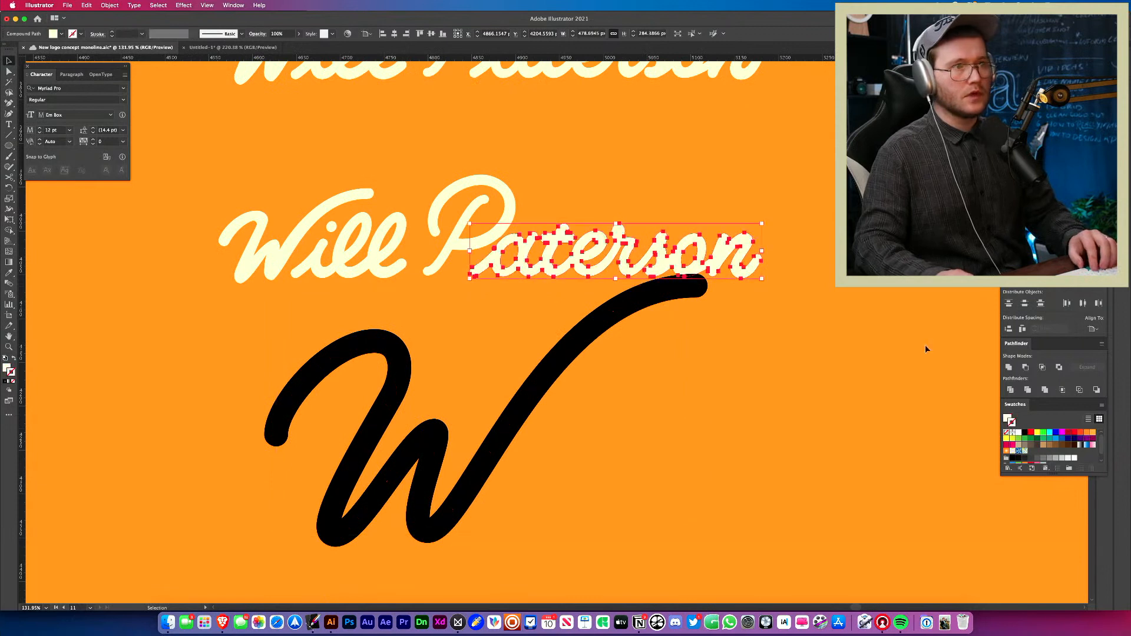
{"action": "scroll", "coordinate": [1037, 447], "scroll_direction": "down", "scroll_amount": 2}
{"action": "key", "text": "super+s"}
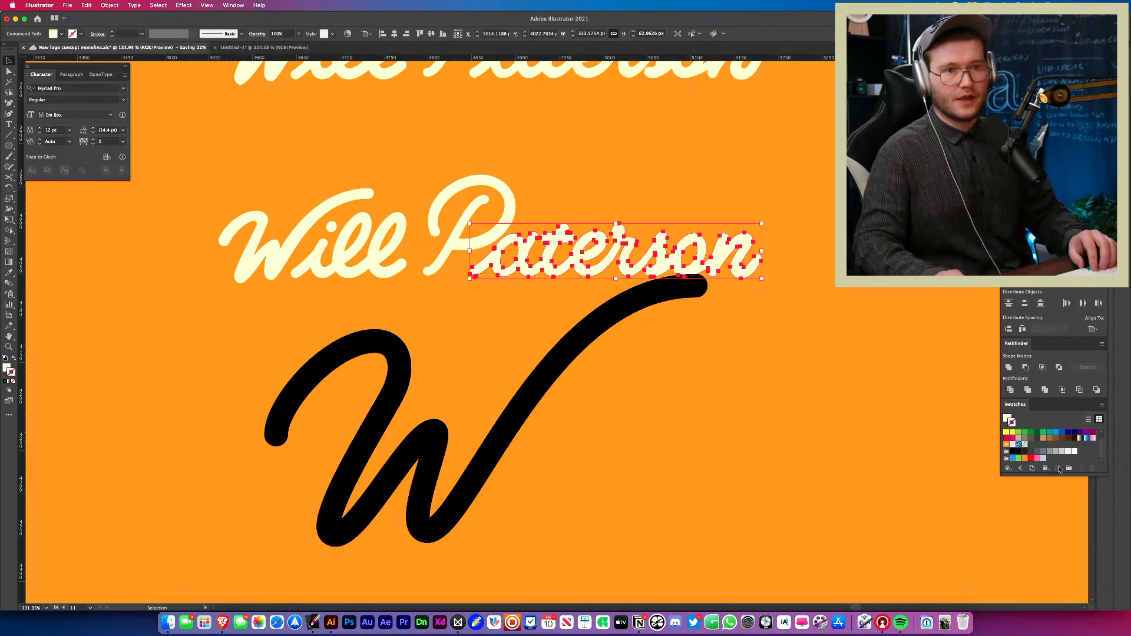
{"action": "left_click", "coordinate": [1069, 469]}
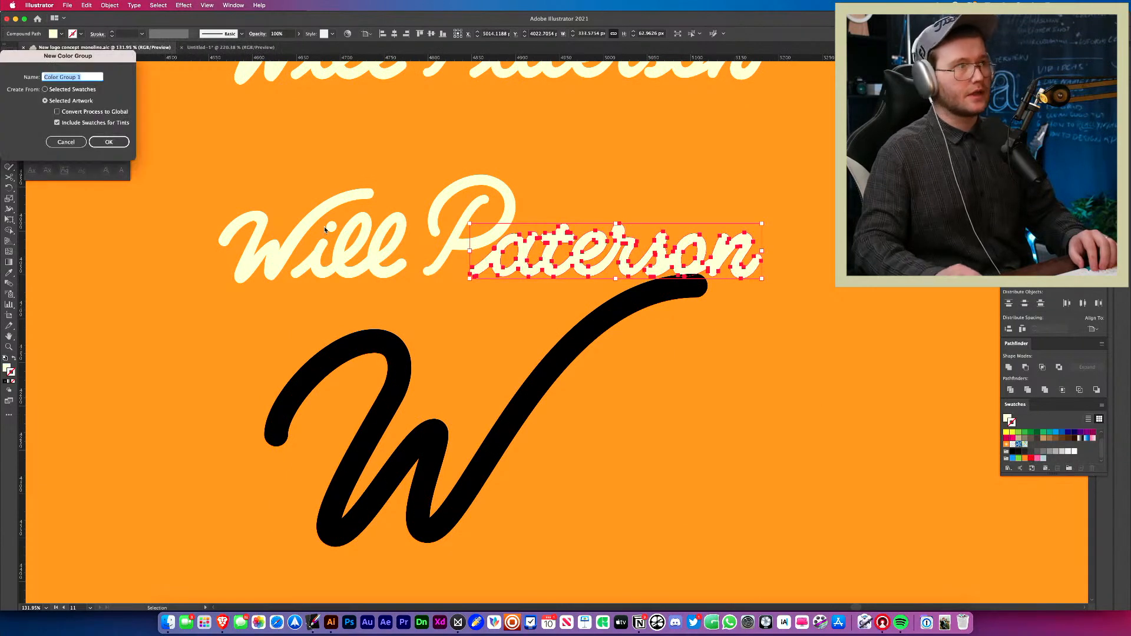
{"action": "left_click", "coordinate": [72, 144]}
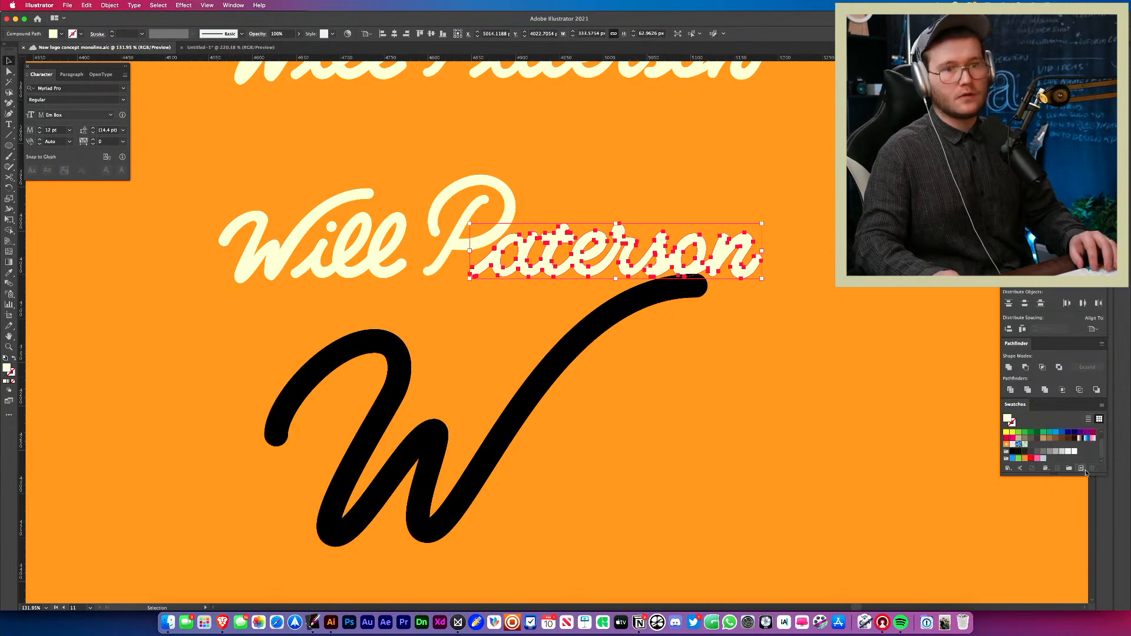
{"action": "left_click", "coordinate": [1083, 469]}
{"action": "left_click", "coordinate": [110, 209]}
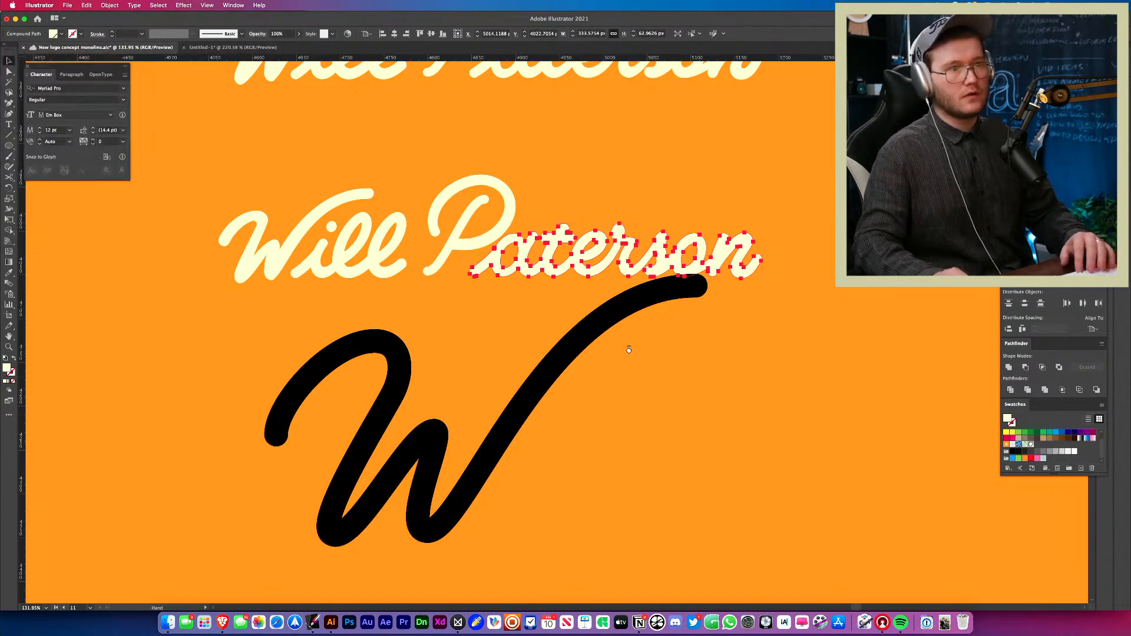
- Shift the black W slightly lower, recolour its stroke with the new cream swatch, and deselect
{"action": "scroll", "coordinate": [556, 366], "scroll_direction": "down", "scroll_amount": 1}
{"action": "scroll", "coordinate": [556, 366], "scroll_direction": "right", "scroll_amount": 1}
{"action": "left_click", "coordinate": [506, 366]}
{"action": "left_click_drag", "start_coordinate": [505, 367], "coordinate": [493, 408]}
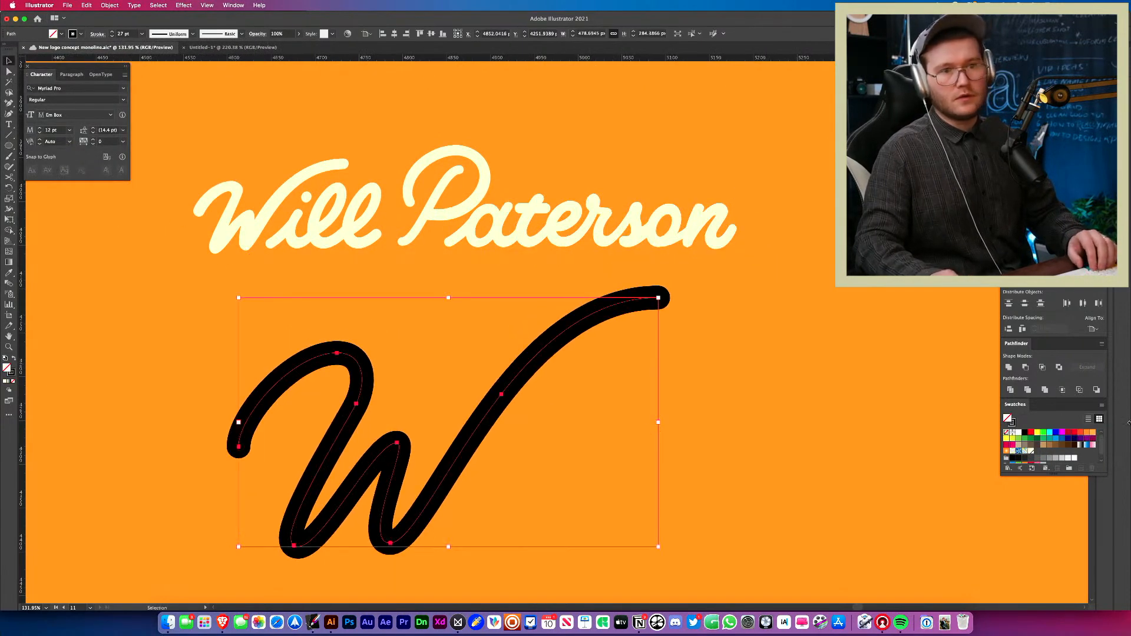
{"action": "left_click", "coordinate": [1031, 452]}
{"action": "left_click", "coordinate": [746, 443]}
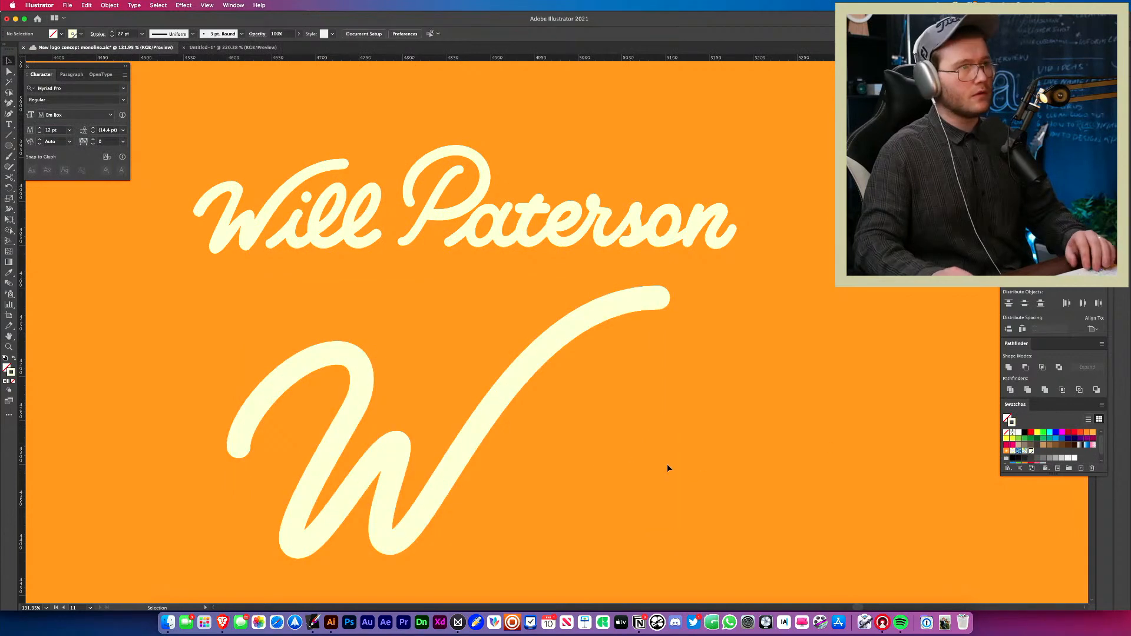
- Move the large cream W to the upper-left corner of the orange artboard
{"action": "mouse_move", "coordinate": [625, 451]}
{"action": "left_mouse_down"}
{"action": "mouse_move", "coordinate": [640, 404]}
{"action": "mouse_move", "coordinate": [454, 407]}
{"action": "left_mouse_up"}
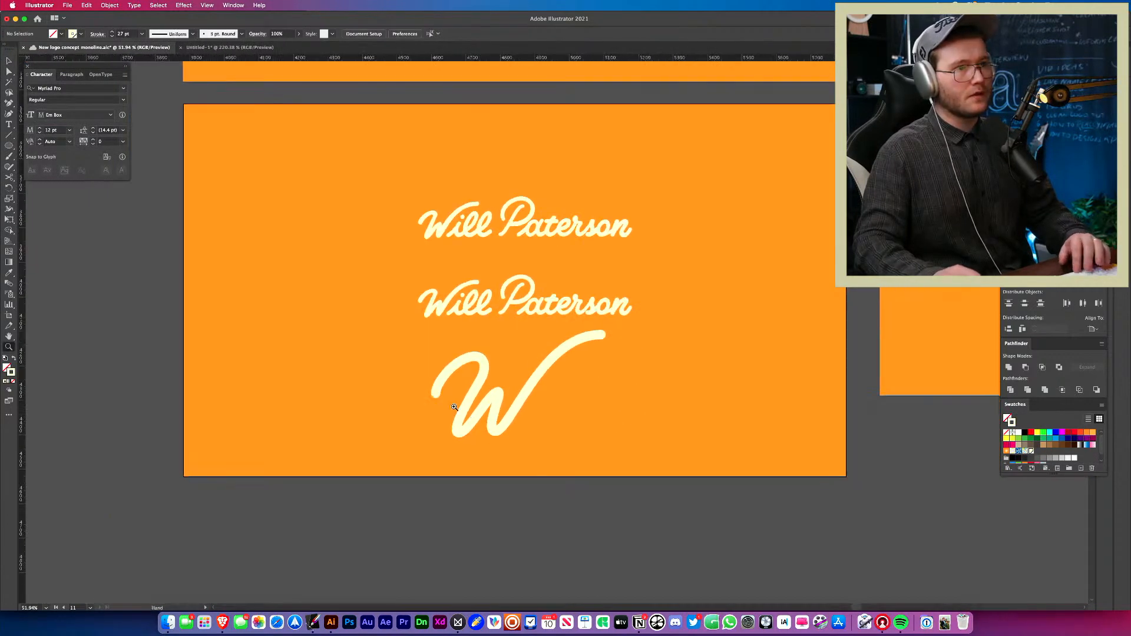
{"action": "left_click", "coordinate": [499, 405]}
{"action": "left_click_drag", "start_coordinate": [498, 406], "coordinate": [266, 197]}
- Select the whole lower wordmark, move it further down from the upper one, and deselect
{"action": "left_click_drag", "start_coordinate": [321, 312], "coordinate": [347, 265]}
{"action": "left_click_drag", "start_coordinate": [563, 320], "coordinate": [568, 411]}
{"action": "key", "text": "super+z"}
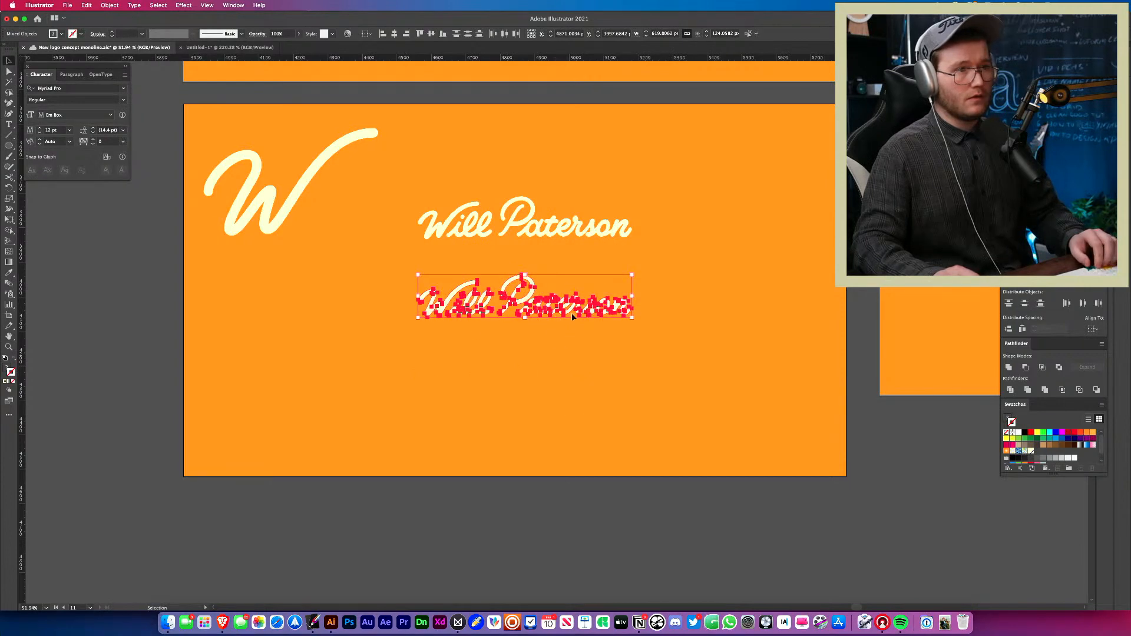
{"action": "left_click_drag", "start_coordinate": [572, 314], "coordinate": [330, 286]}
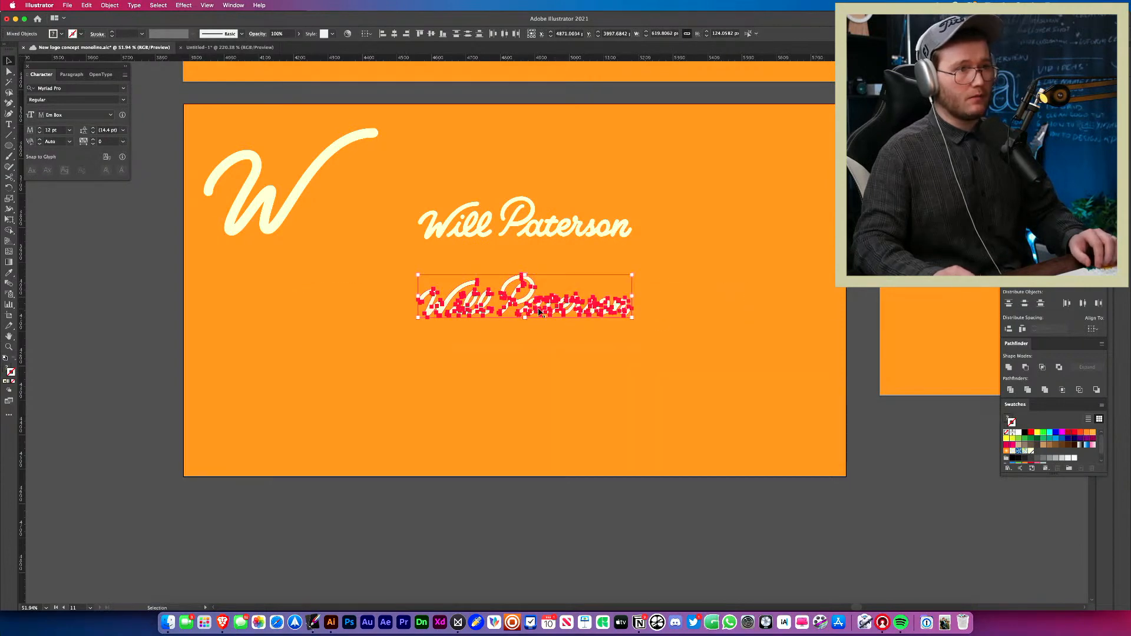
{"action": "left_click_drag", "start_coordinate": [539, 310], "coordinate": [543, 389]}
{"action": "left_click", "coordinate": [439, 398]}
- Delete the W from the lower wordmark, leaving the rest of the lettering in place
{"action": "key", "text": "z"}
{"action": "left_click_drag", "start_coordinate": [440, 391], "coordinate": [622, 401]}
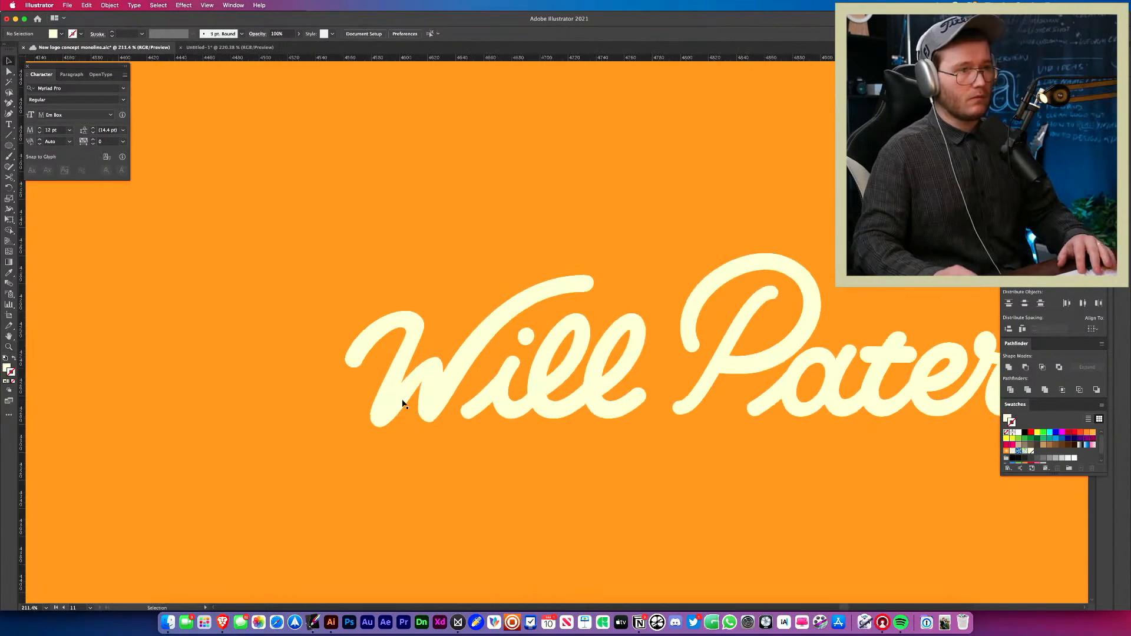
{"action": "left_click", "coordinate": [403, 404]}
{"action": "key", "text": "backslash"}
{"action": "left_click", "coordinate": [377, 260]}
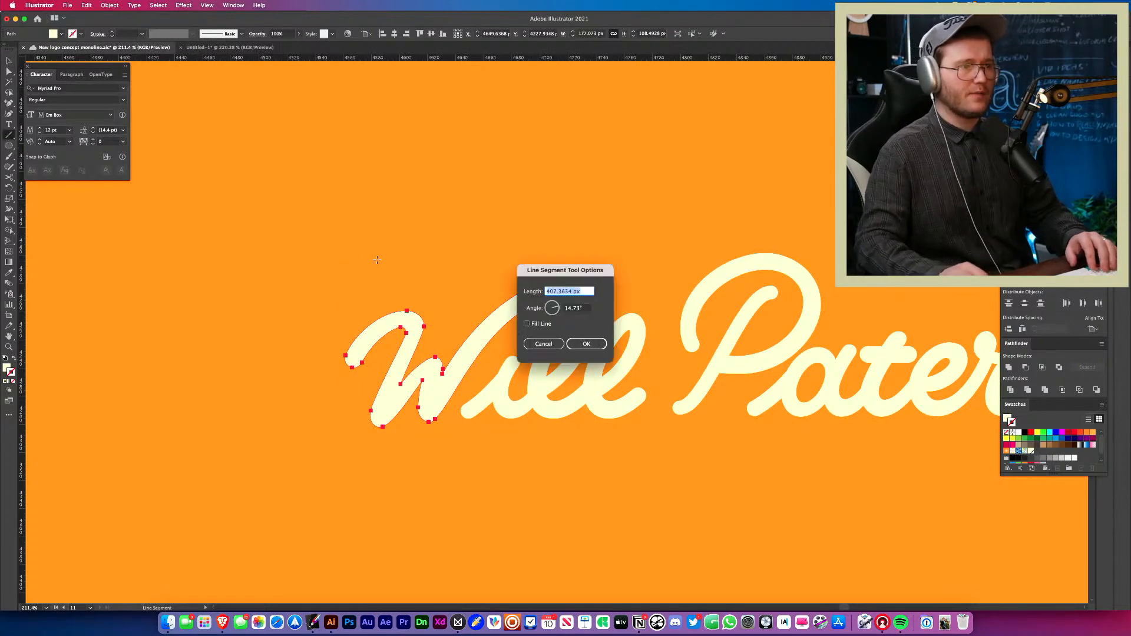
{"action": "key", "text": "Escape"}
{"action": "key", "text": "v"}
{"action": "key", "text": "BackSpace"}
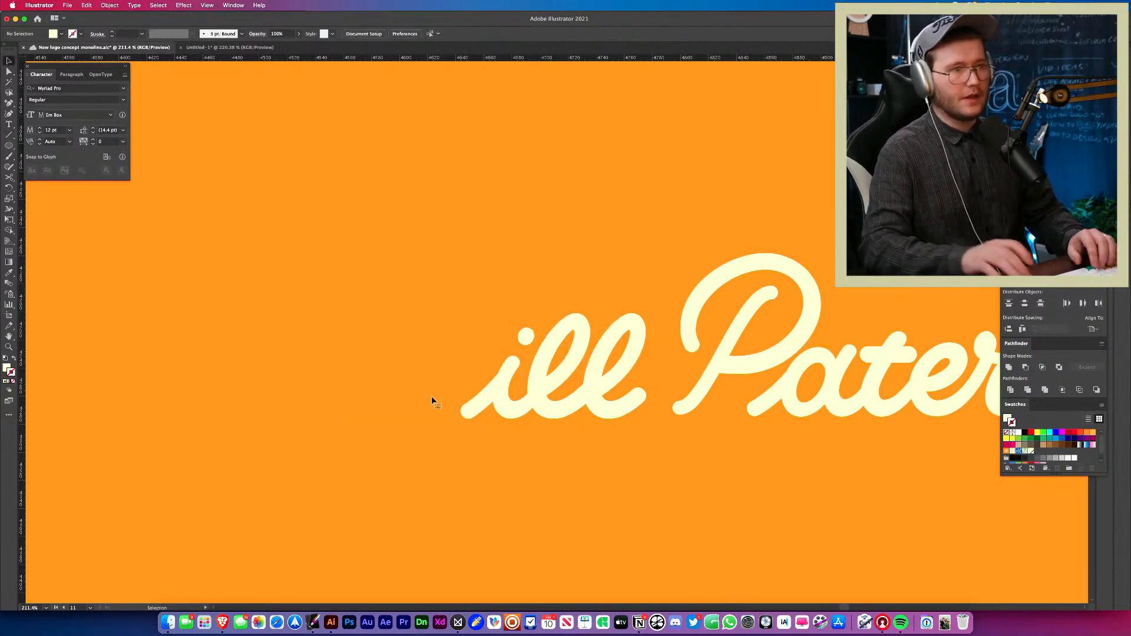
- Place a copy of the large W in front of the "ill" of the lower wordmark
{"action": "key", "text": "z"}
{"action": "left_click_drag", "start_coordinate": [432, 396], "coordinate": [129, 340]}
{"action": "left_click_drag", "start_coordinate": [363, 326], "coordinate": [538, 460]}
{"action": "left_click", "coordinate": [399, 303]}
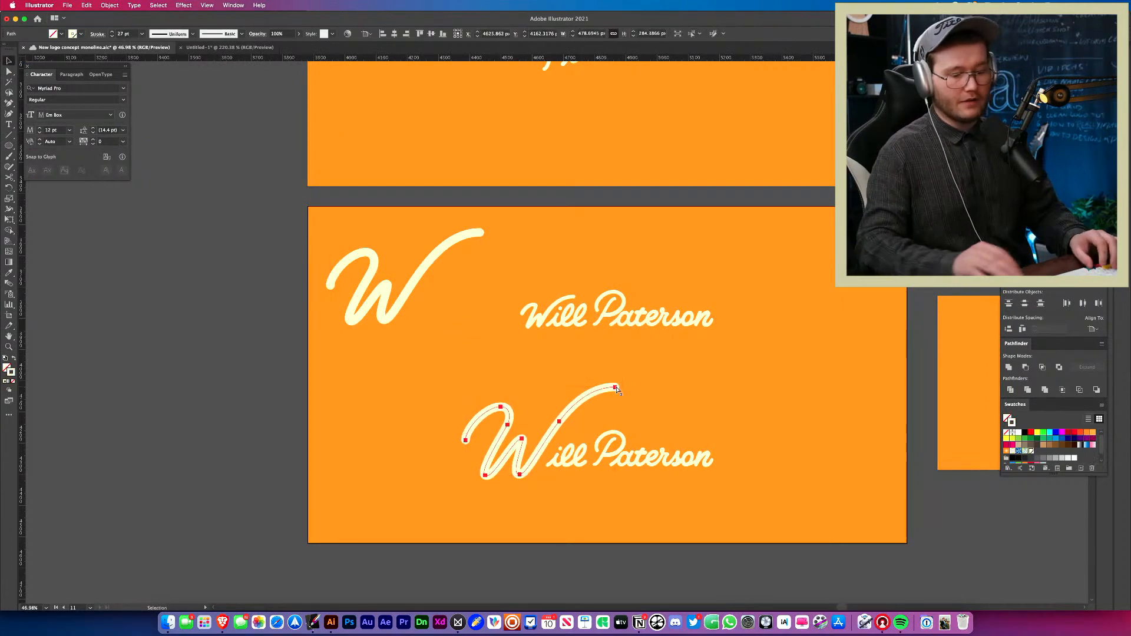
- Enable Scale Strokes & Effects in the preferences, then scale the copied W down to fit before "ill" with a stroke of about 12 pt
{"action": "key", "text": "super+k"}
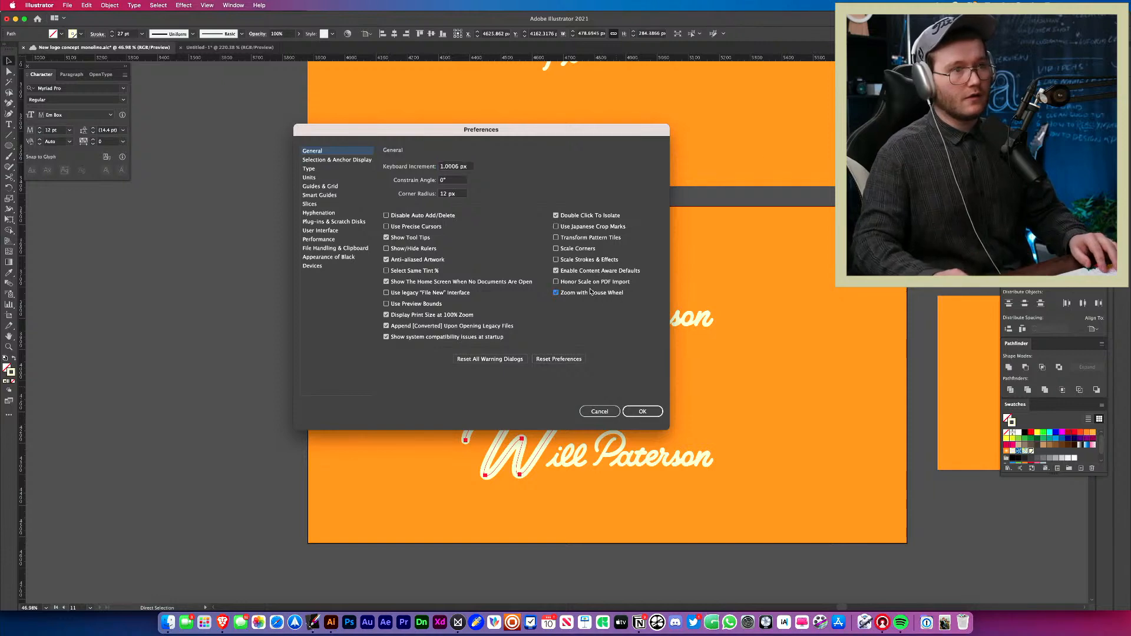
{"action": "left_click", "coordinate": [643, 412]}
{"action": "scroll", "coordinate": [491, 375], "scroll_direction": "up", "scroll_amount": 5}
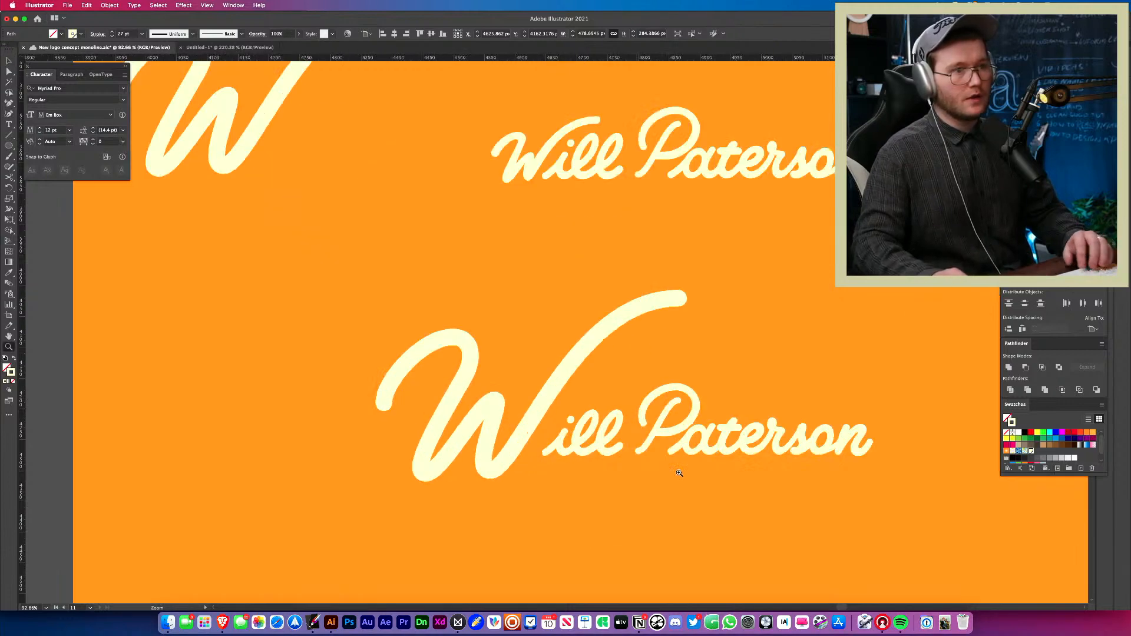
{"action": "left_click_drag", "start_coordinate": [639, 205], "coordinate": [524, 273]}
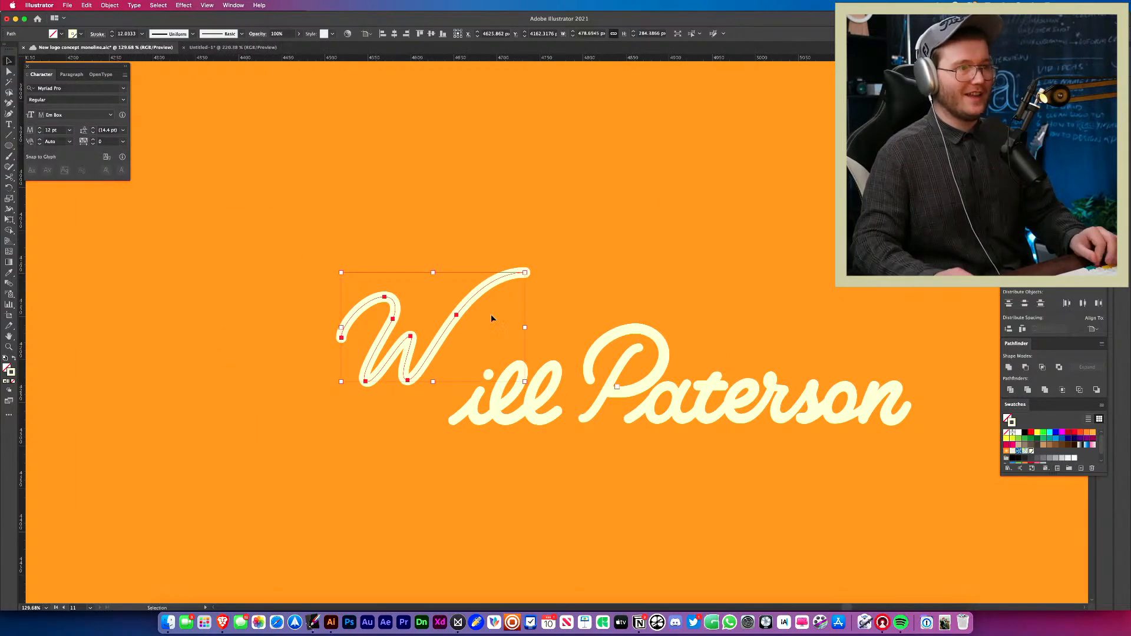
{"action": "left_click_drag", "start_coordinate": [441, 342], "coordinate": [295, 400]}
{"action": "key", "text": "z"}
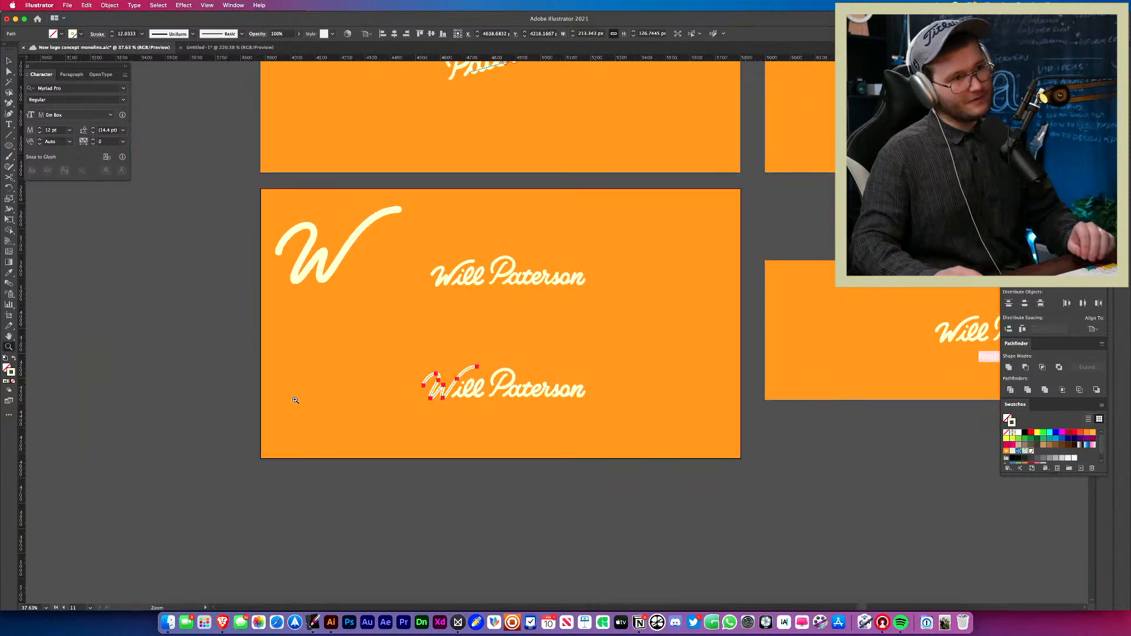
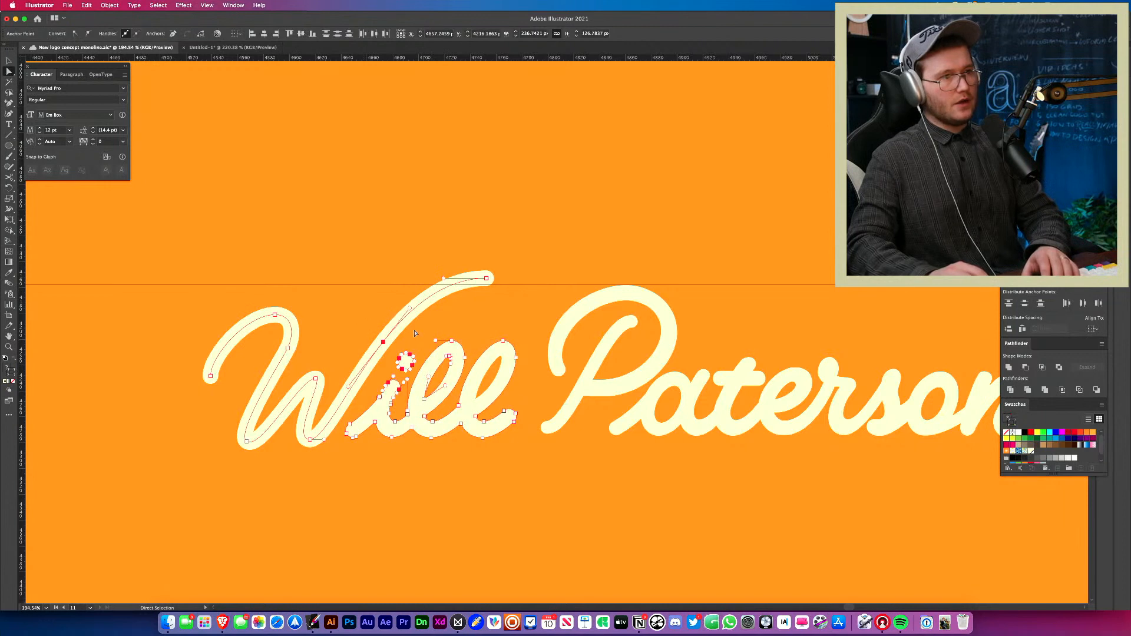
- Try deleting the anchor midway along the W's final upstroke, then undo the deletion
{"action": "left_click", "coordinate": [382, 341]}
{"action": "key", "text": "minus"}
{"action": "left_click", "coordinate": [383, 342]}
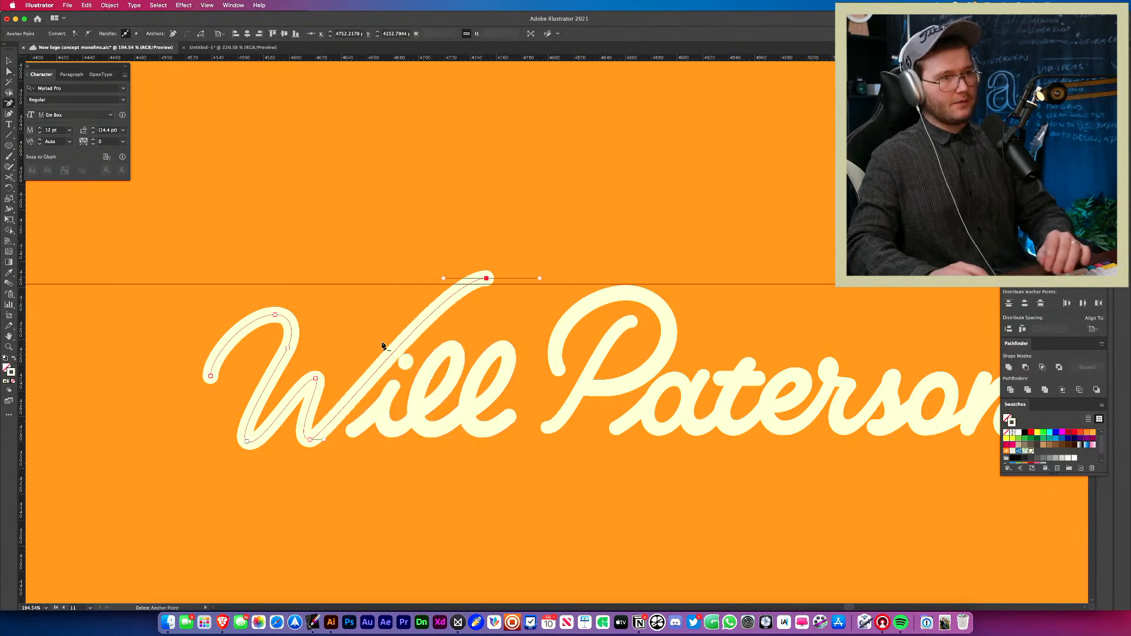
{"action": "key", "text": "v"}
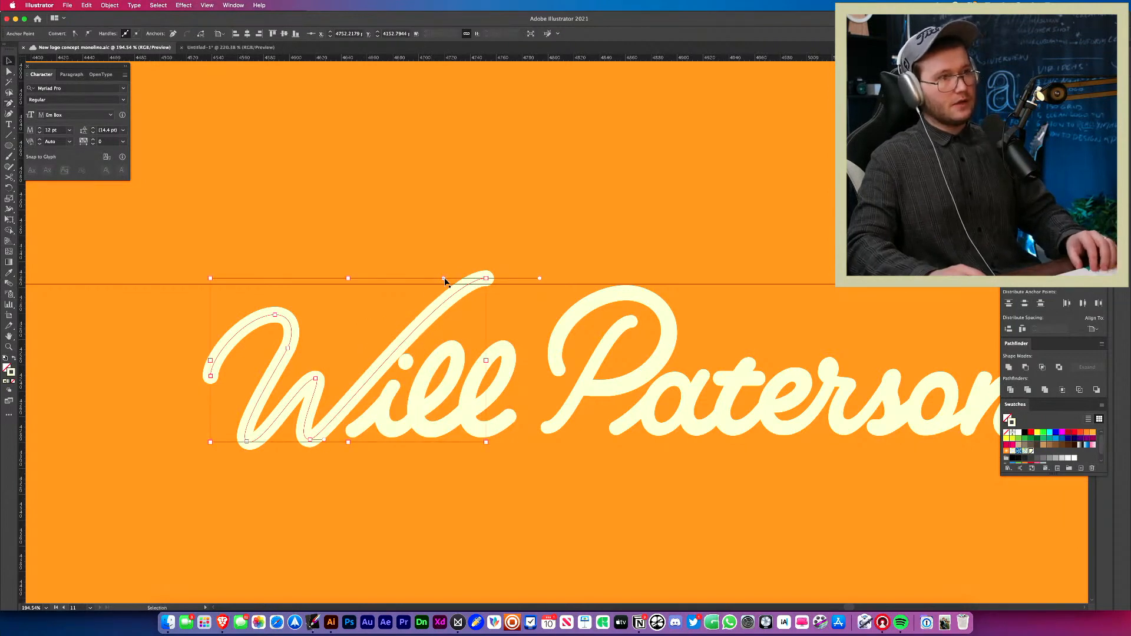
{"action": "key", "text": "super+z"}
{"action": "left_click", "coordinate": [354, 395]}
- Place a spare copy of the small W in the lower-left area of the artboard and deselect
{"action": "scroll", "coordinate": [354, 398], "scroll_direction": "down", "scroll_amount": 6}
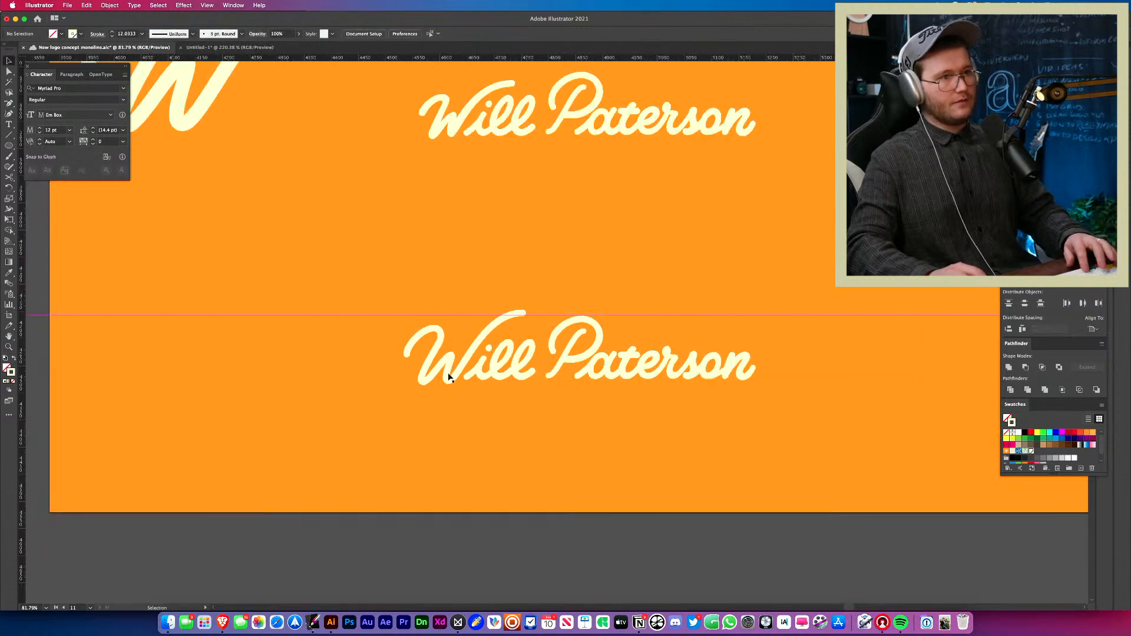
{"action": "left_click_drag", "start_coordinate": [448, 374], "coordinate": [518, 435]}
{"action": "left_click", "coordinate": [337, 462]}
- Delete the anchor midway along the final upstroke of the lower wordmark's W
{"action": "key", "text": "z"}
{"action": "left_click_drag", "start_coordinate": [387, 361], "coordinate": [461, 361]}
{"action": "key", "text": "v"}
{"action": "key", "text": "a"}
{"action": "left_click_drag", "start_coordinate": [678, 212], "coordinate": [602, 144]}
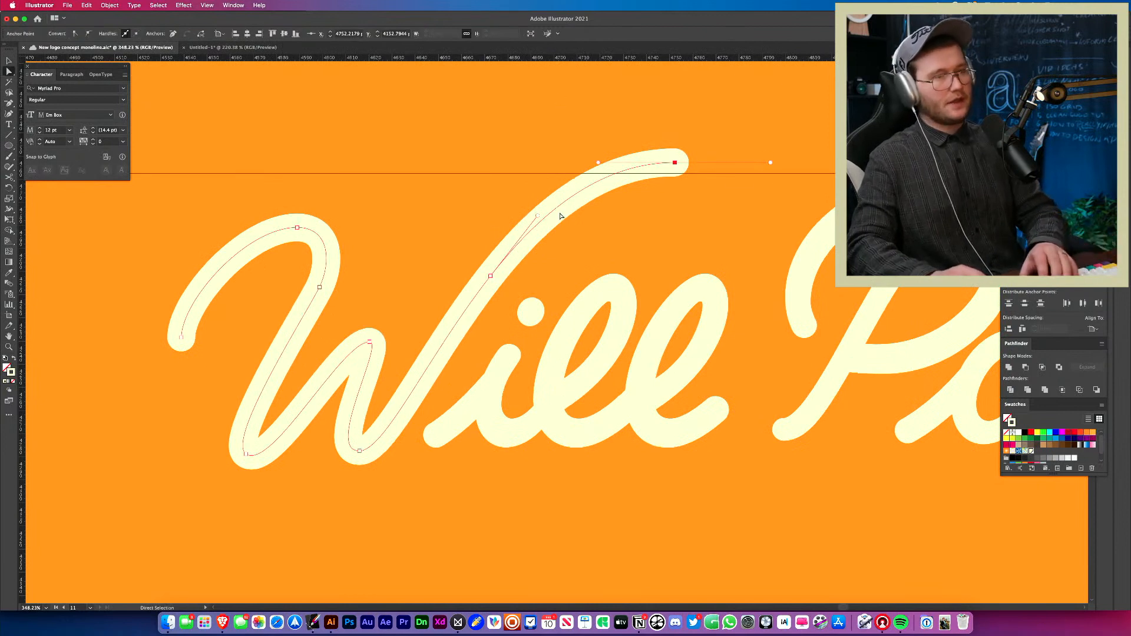
{"action": "left_click", "coordinate": [490, 277]}
{"action": "key", "text": "a"}
- Lengthen the horizontal handles of the W's end anchor and its second bottom anchor to smooth the final upstroke
{"action": "left_click_drag", "start_coordinate": [598, 162], "coordinate": [536, 163]}
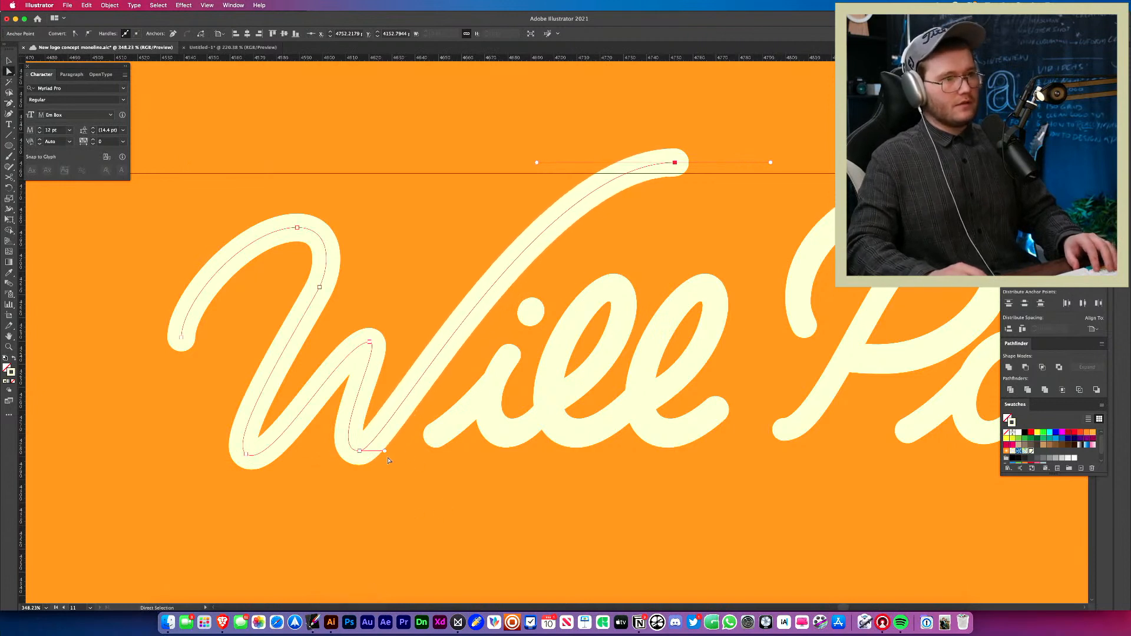
{"action": "left_click_drag", "start_coordinate": [384, 452], "coordinate": [403, 452]}
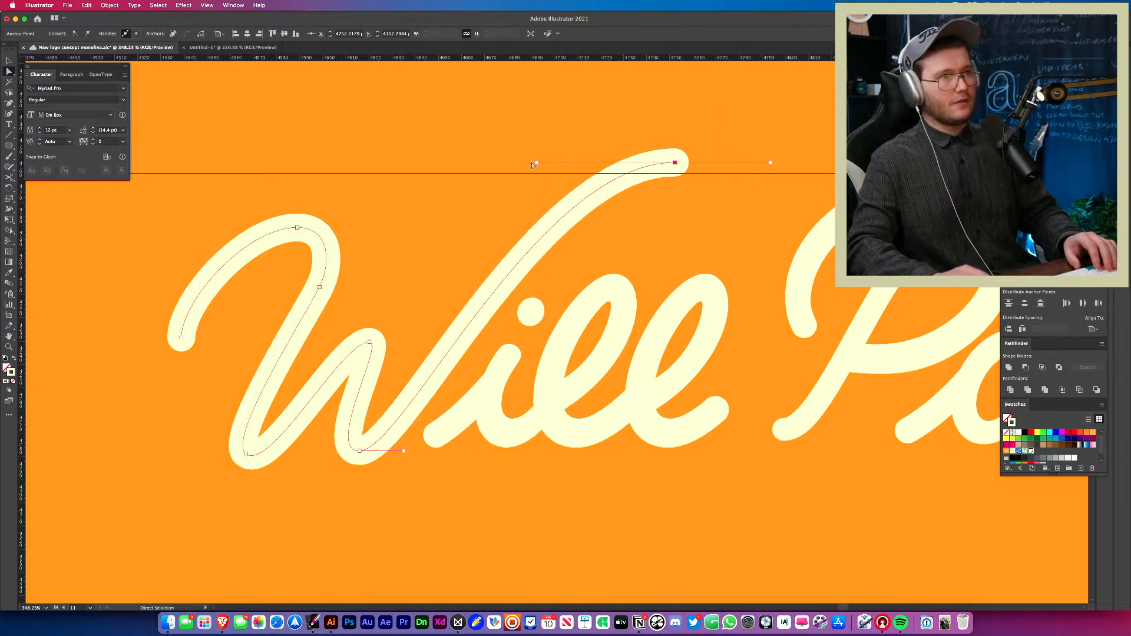
{"action": "left_click_drag", "start_coordinate": [536, 163], "coordinate": [523, 163]}
{"action": "left_click", "coordinate": [514, 206]}
{"action": "left_click_drag", "start_coordinate": [518, 245], "coordinate": [537, 311]}
{"action": "key", "text": "a"}
{"action": "left_click", "coordinate": [336, 481]}
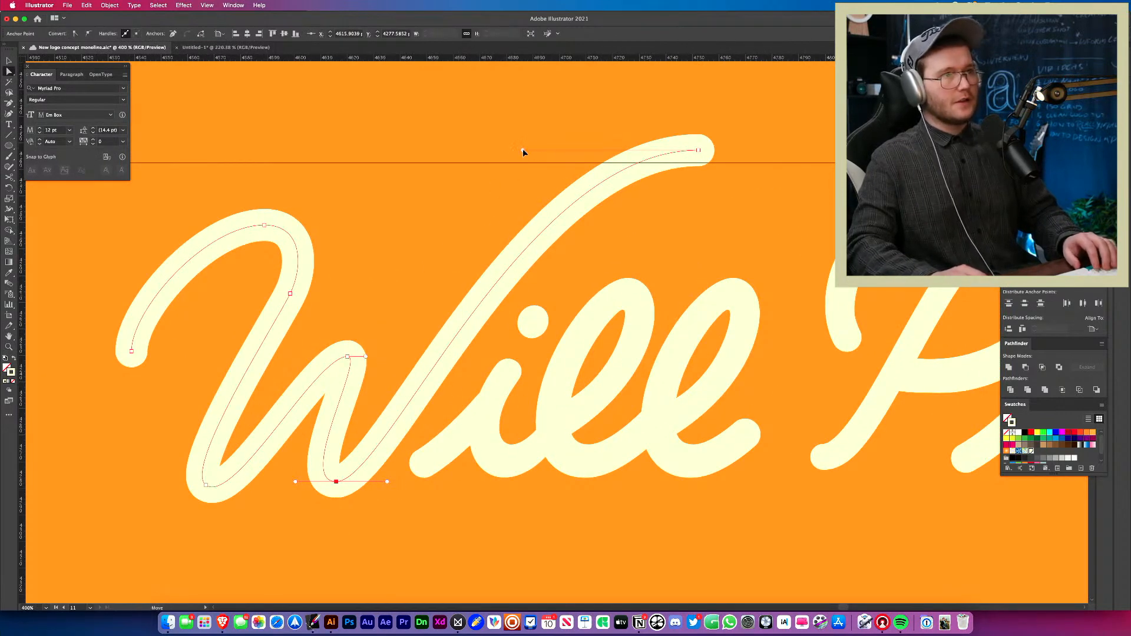
{"action": "left_click_drag", "start_coordinate": [523, 151], "coordinate": [496, 150]}
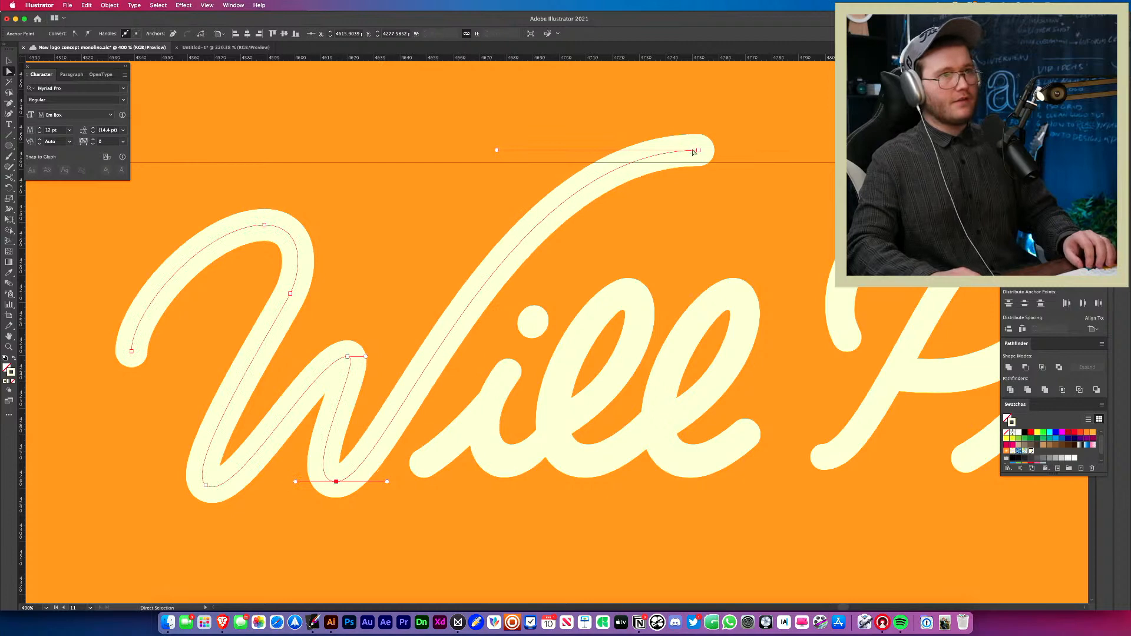
- Move the W's end anchor down and inward so the top of the stroke meets the horizontal guide, and deselect
{"action": "mouse_move", "coordinate": [698, 152]}
{"action": "left_mouse_down"}
{"action": "mouse_move", "coordinate": [616, 204]}
{"action": "mouse_move", "coordinate": [378, 198]}
{"action": "mouse_move", "coordinate": [672, 202]}
{"action": "left_mouse_up"}
{"action": "key", "text": "z"}
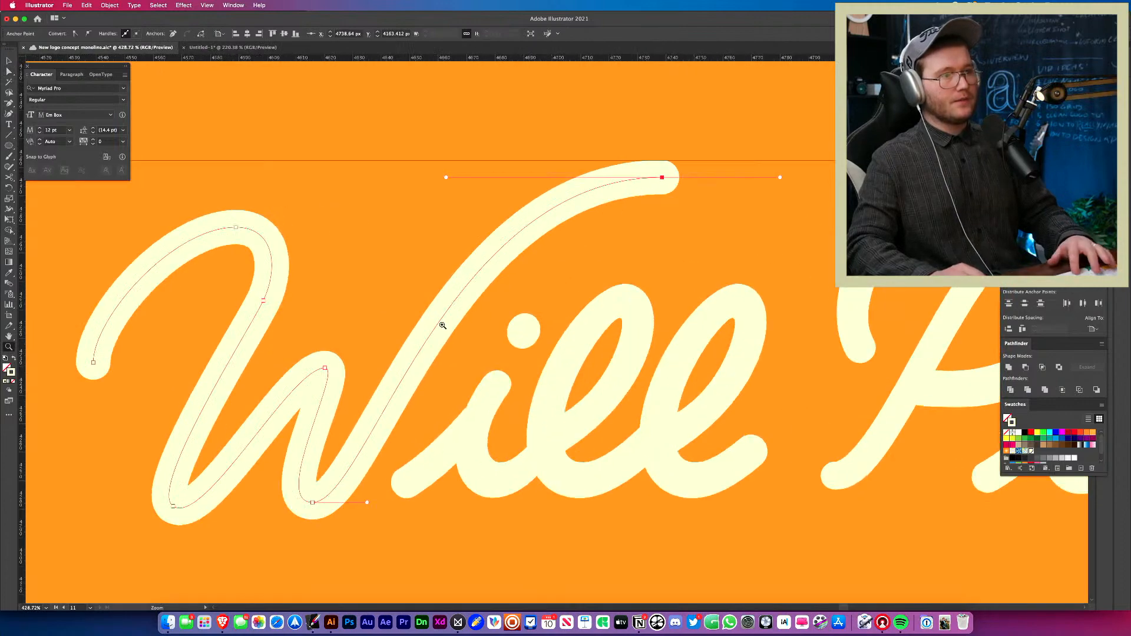
{"action": "left_click_drag", "start_coordinate": [482, 333], "coordinate": [321, 356]}
{"action": "key", "text": "v"}
{"action": "left_click", "coordinate": [340, 429]}
- Examine the reshaped W's curves and anchors alongside the neighbouring letters
{"action": "key", "text": "z"}
{"action": "left_click_drag", "start_coordinate": [346, 433], "coordinate": [218, 454]}
{"action": "left_click_drag", "start_coordinate": [430, 414], "coordinate": [699, 370]}
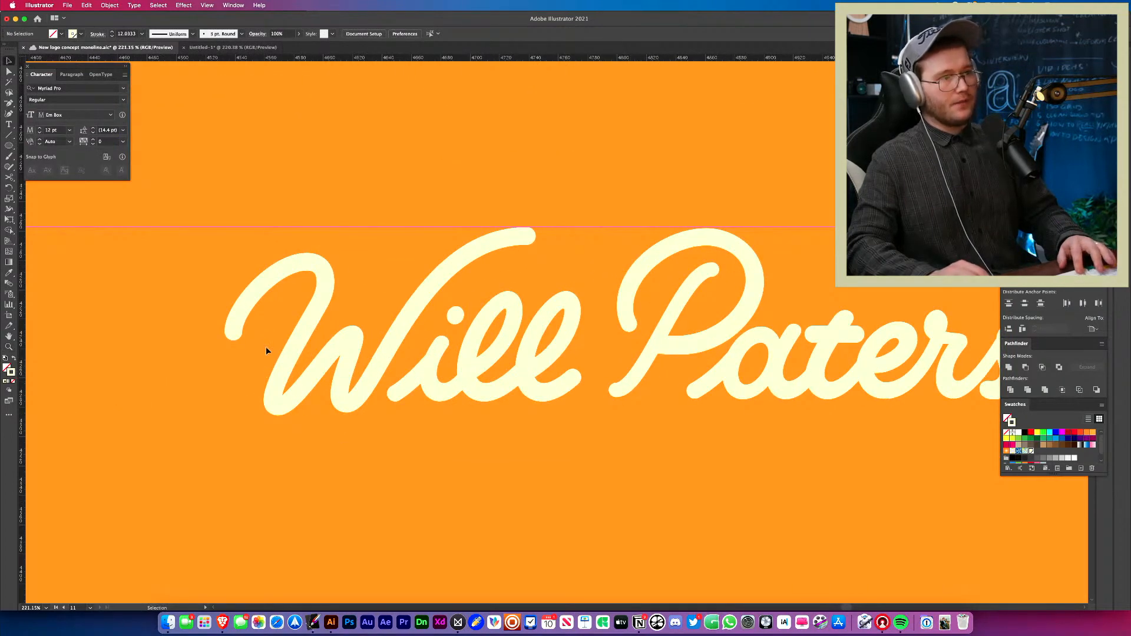
{"action": "left_click_drag", "start_coordinate": [344, 442], "coordinate": [222, 374]}
{"action": "left_click_drag", "start_coordinate": [220, 373], "coordinate": [280, 375]}
{"action": "left_click_drag", "start_coordinate": [252, 378], "coordinate": [198, 377]}
{"action": "left_click_drag", "start_coordinate": [402, 490], "coordinate": [352, 487]}
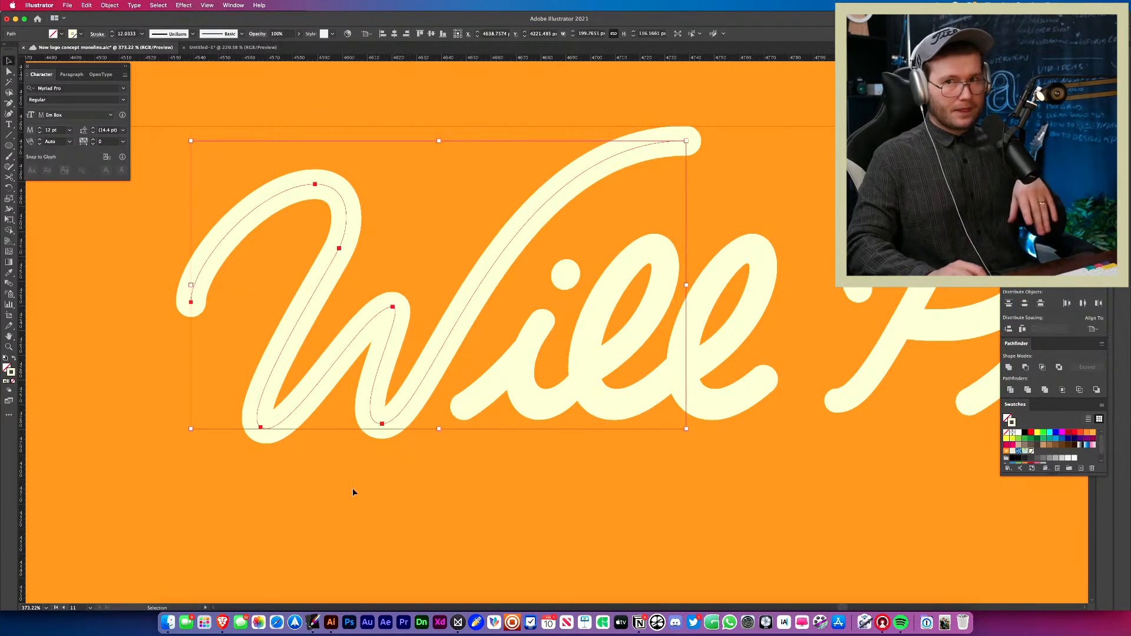
{"action": "left_click", "coordinate": [219, 365]}
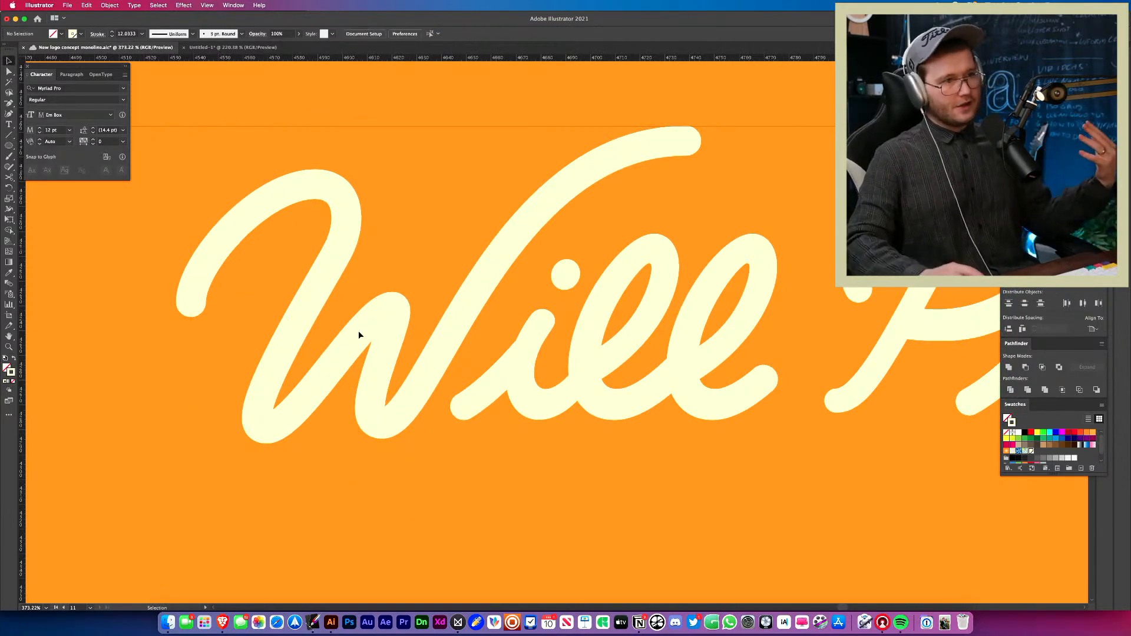
{"action": "left_click_drag", "start_coordinate": [392, 243], "coordinate": [430, 481]}
{"action": "left_click", "coordinate": [432, 481]}
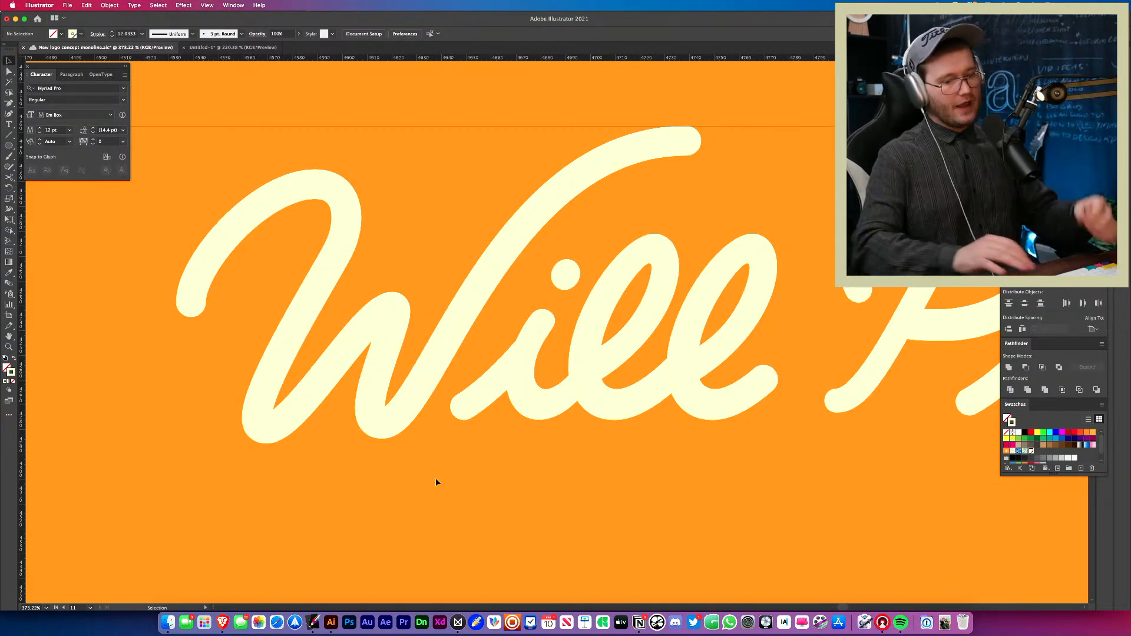
- Review the reworked wordmark's artboard together with the other logo variations in the document
{"action": "key", "text": "super+minus"}
{"action": "key", "text": "super+minus"}
{"action": "key", "text": "super+minus"}
{"action": "key", "text": "super+minus"}
{"action": "key", "text": "super+minus"}
{"action": "key", "text": "super+minus"}
{"action": "key", "text": "super+minus"}
{"action": "key", "text": "super+minus"}
{"action": "key", "text": "super+minus"}
{"action": "key", "text": "super+minus"}
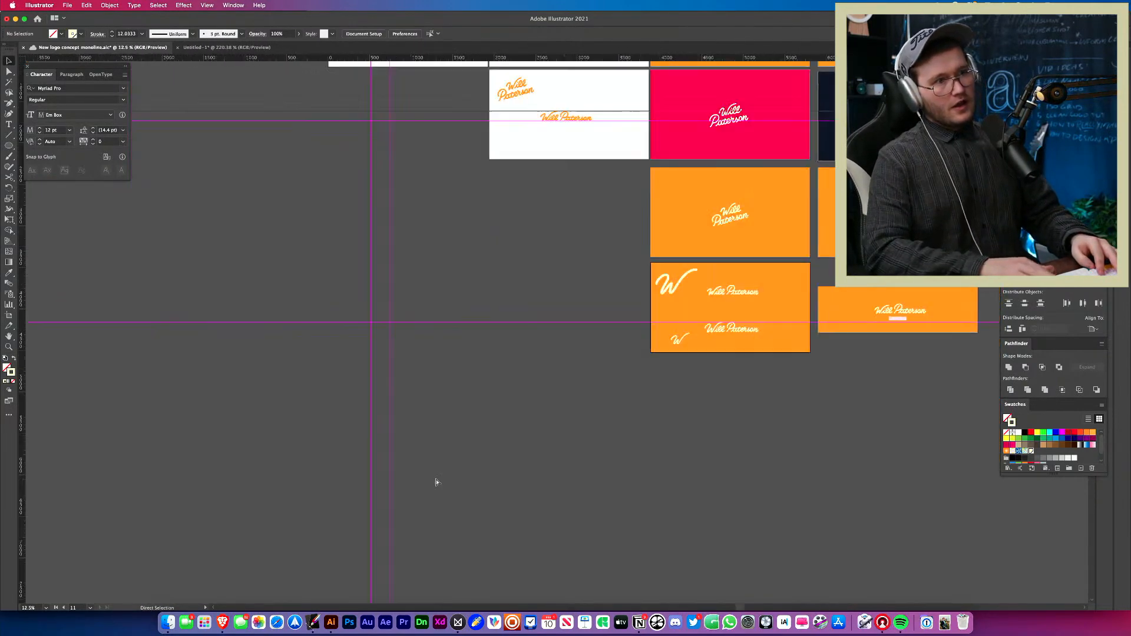
{"action": "left_click_drag", "start_coordinate": [706, 352], "coordinate": [549, 367]}
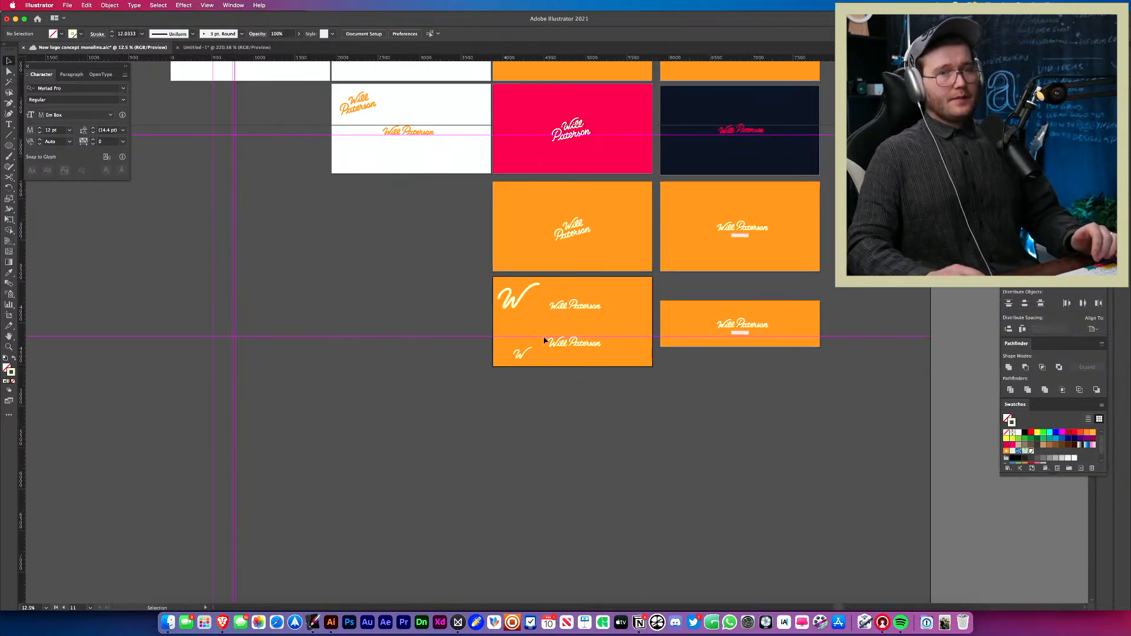
- Lengthen the W's second bottom anchor's right handle and its end anchor's horizontal handle to smooth the upstroke
{"action": "key", "text": "z"}
{"action": "left_click_drag", "start_coordinate": [551, 344], "coordinate": [995, 394]}
{"action": "left_click_drag", "start_coordinate": [689, 351], "coordinate": [529, 316]}
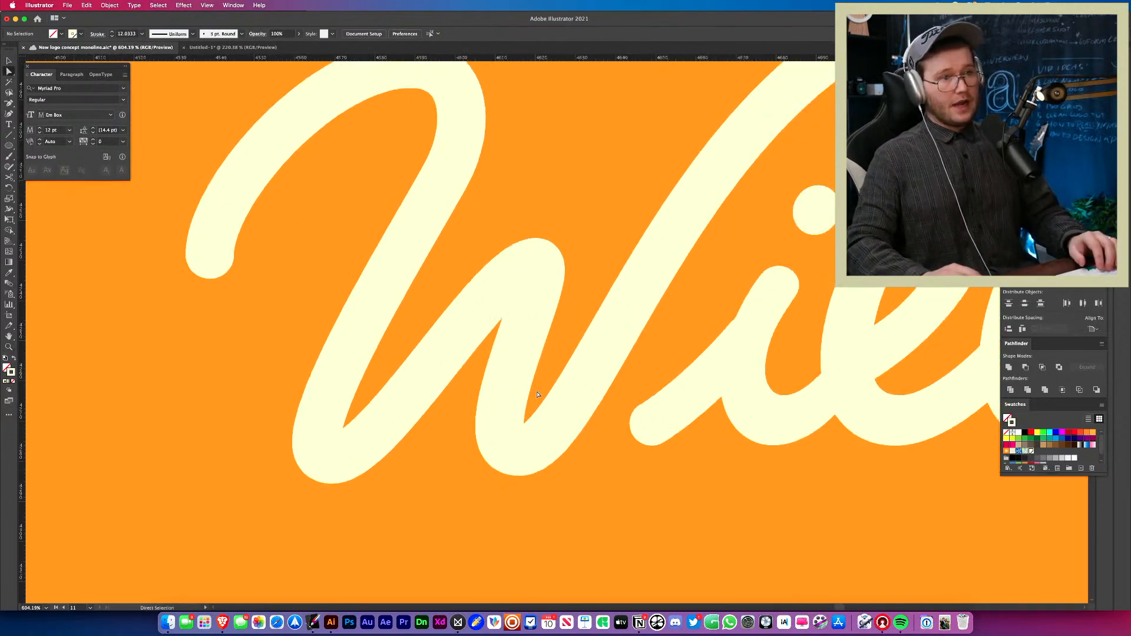
{"action": "left_click", "coordinate": [520, 451]}
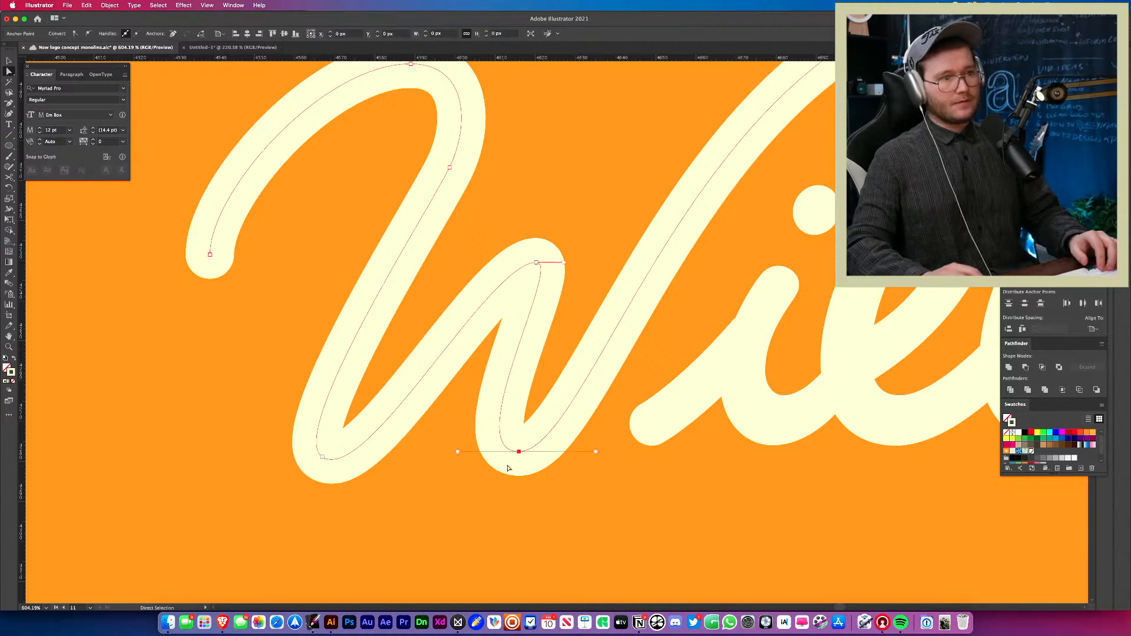
{"action": "left_click", "coordinate": [616, 434]}
{"action": "key", "text": "z"}
{"action": "left_click_drag", "start_coordinate": [617, 434], "coordinate": [535, 435]}
{"action": "left_click_drag", "start_coordinate": [535, 435], "coordinate": [334, 405]}
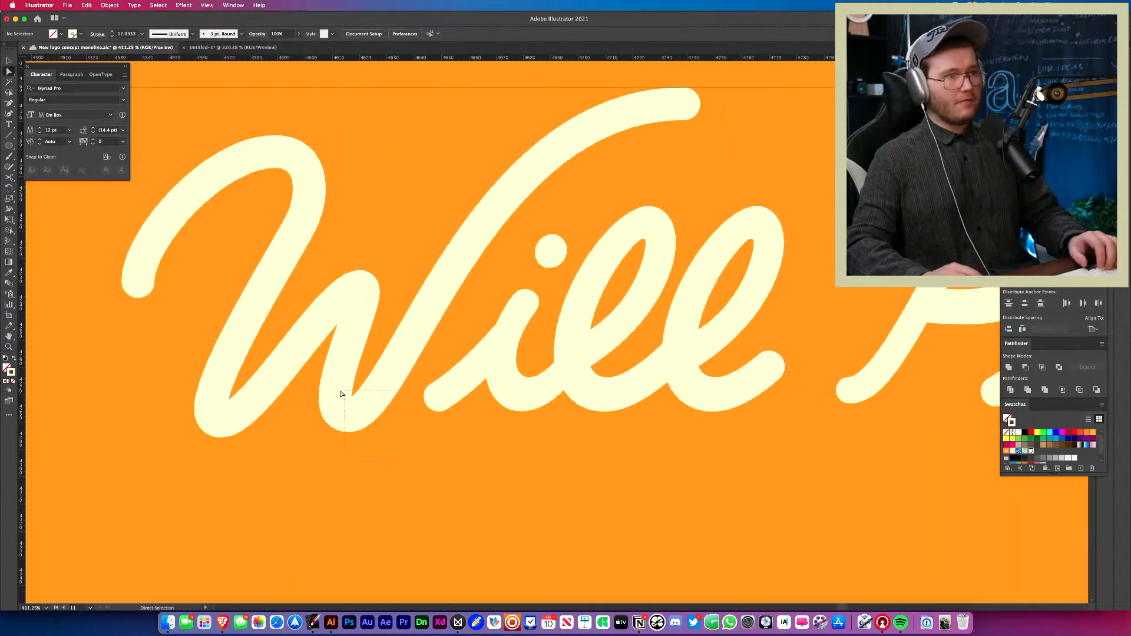
{"action": "left_click", "coordinate": [348, 416]}
{"action": "left_click_drag", "start_coordinate": [400, 415], "coordinate": [426, 416]}
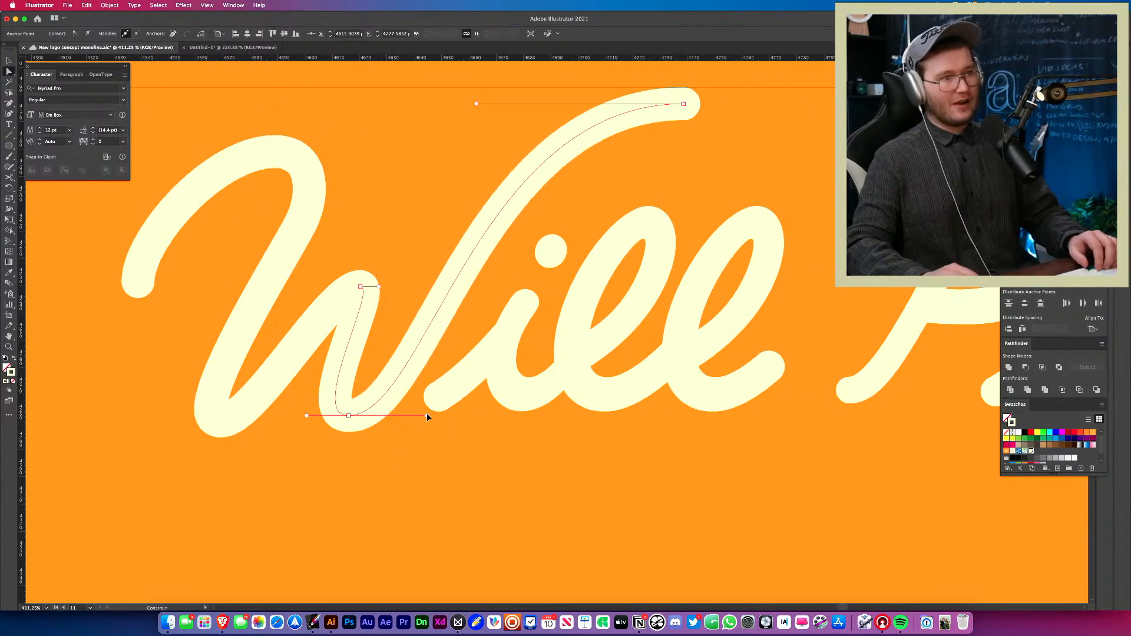
{"action": "mouse_move", "coordinate": [478, 102]}
{"action": "left_mouse_down"}
{"action": "mouse_move", "coordinate": [496, 105]}
{"action": "mouse_move", "coordinate": [457, 103]}
{"action": "left_mouse_up"}
- Undo the recent handle and end-anchor edits on the W, back to the upstroke that still has its middle anchor
{"action": "key", "text": "v"}
{"action": "key", "text": "z"}
{"action": "key", "text": "super+z"}
{"action": "key", "text": "super+z"}
{"action": "key", "text": "super+z"}
{"action": "key", "text": "super+z"}
{"action": "key", "text": "super+z"}
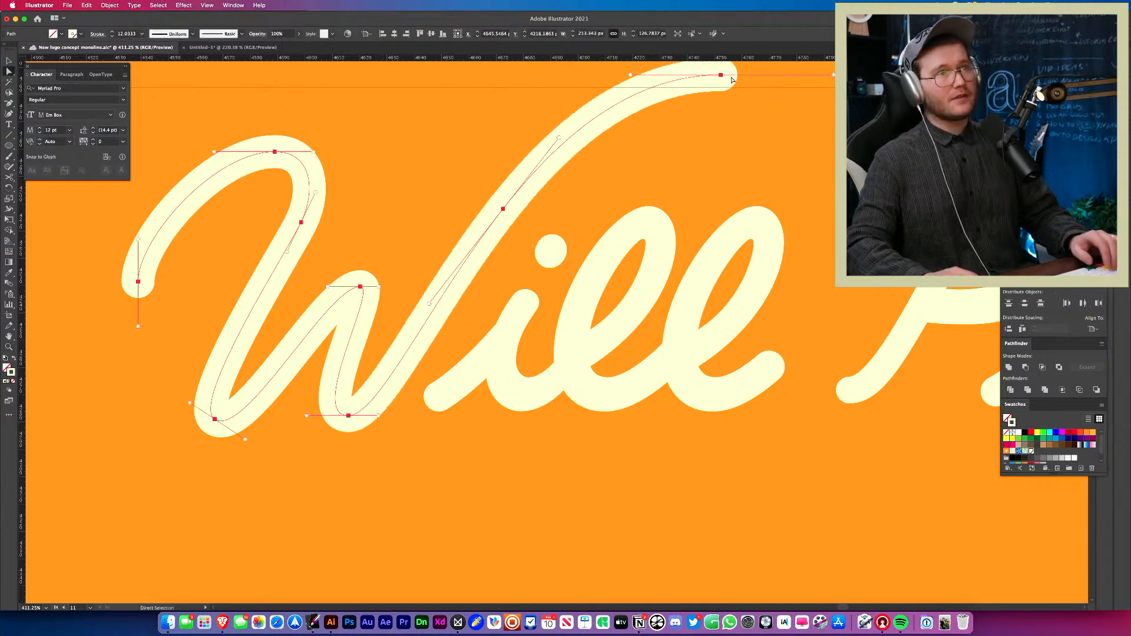
- Move the W's end anchor and the upstroke's middle anchor together down and inward so the stroke top meets the horizontal guide
{"action": "left_click_drag", "start_coordinate": [660, 105], "coordinate": [496, 217]}
{"action": "left_click", "coordinate": [742, 128]}
{"action": "left_click_drag", "start_coordinate": [742, 128], "coordinate": [702, 180]}
{"action": "left_click", "coordinate": [682, 127]}
{"action": "left_click", "coordinate": [464, 261], "text": "shift"}
{"action": "mouse_move", "coordinate": [682, 126]}
{"action": "left_mouse_down"}
{"action": "mouse_move", "coordinate": [664, 163]}
{"action": "mouse_move", "coordinate": [644, 155]}
{"action": "mouse_move", "coordinate": [663, 157]}
{"action": "left_mouse_up"}
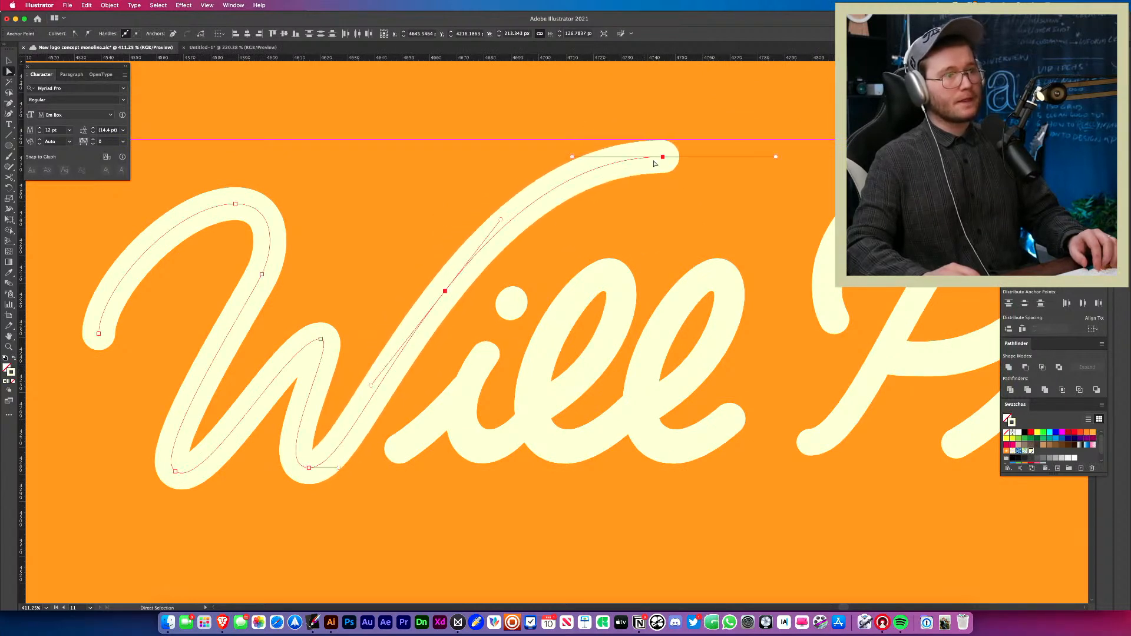
- Nudge the anchor at the W's middle peak slightly left and deselect the path
{"action": "left_click", "coordinate": [372, 295]}
{"action": "left_click", "coordinate": [310, 356]}
{"action": "left_click_drag", "start_coordinate": [320, 338], "coordinate": [309, 337]}
{"action": "left_click", "coordinate": [363, 316]}
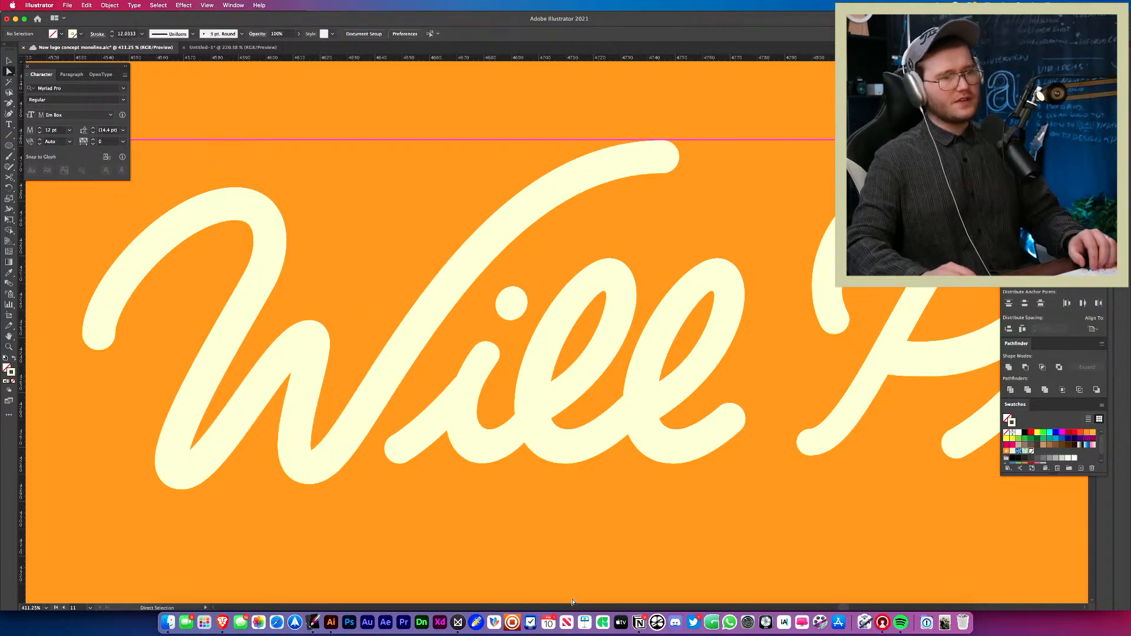
- Switch to Spotify, skip to the next track, and return to the Illustrator artwork
{"action": "left_click", "coordinate": [900, 622]}
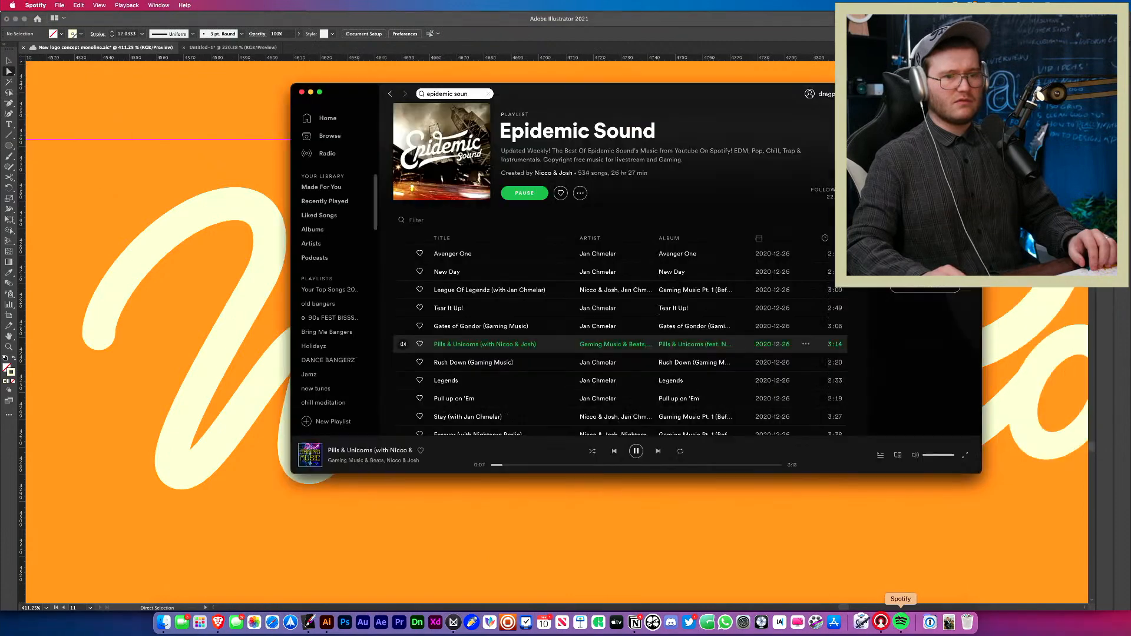
{"action": "left_click", "coordinate": [657, 452]}
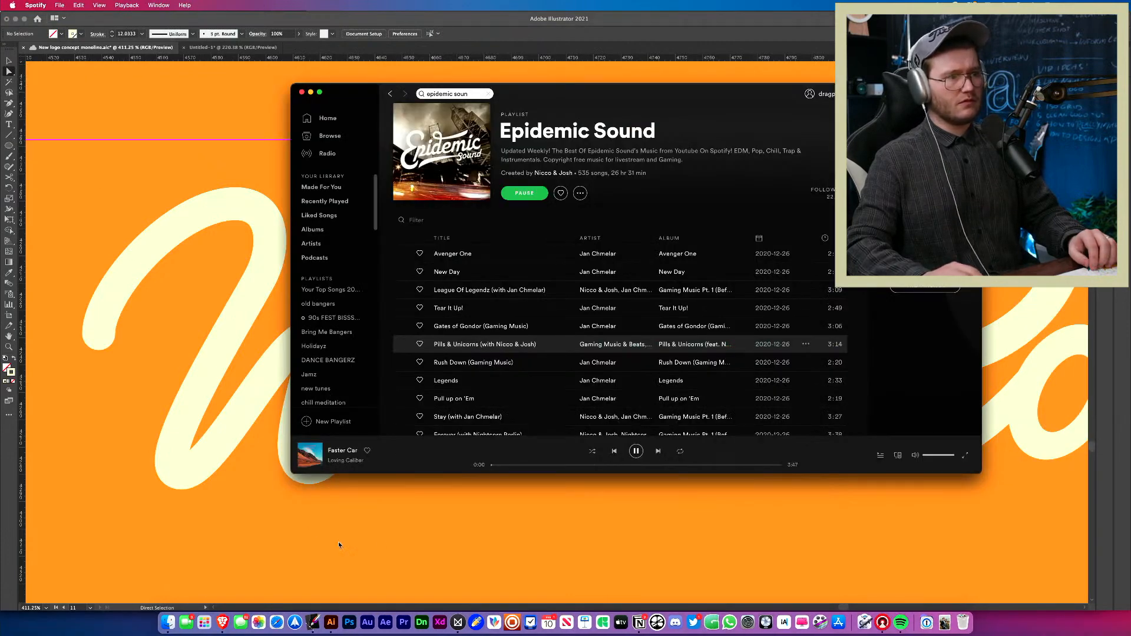
{"action": "left_click", "coordinate": [380, 545]}
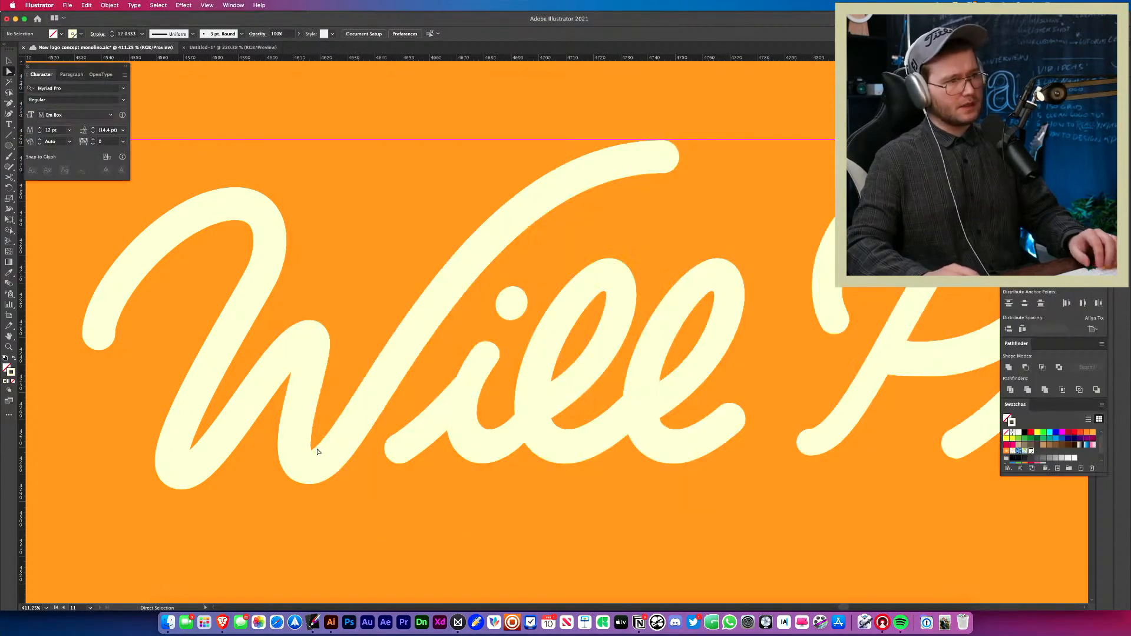
- Try to adjust the handle at the W's second bottom anchor, and undo the change
{"action": "left_click", "coordinate": [292, 436]}
{"action": "left_click_drag", "start_coordinate": [339, 467], "coordinate": [161, 460]}
{"action": "left_click", "coordinate": [379, 475]}
{"action": "key", "text": "z"}
{"action": "key", "text": "super+z"}
{"action": "left_click", "coordinate": [289, 469], "text": "super"}
- Examine the reworked W within the wordmark and compare it with the logo variations on the other artboards
{"action": "left_click_drag", "start_coordinate": [398, 453], "coordinate": [511, 451]}
{"action": "key", "text": "v"}
{"action": "key", "text": "a"}
{"action": "left_click", "coordinate": [361, 396]}
{"action": "left_click_drag", "start_coordinate": [361, 398], "coordinate": [55, 373]}
{"action": "left_click", "coordinate": [381, 367]}
{"action": "key", "text": "z"}
{"action": "left_click_drag", "start_coordinate": [468, 336], "coordinate": [542, 450]}
{"action": "mouse_move", "coordinate": [463, 457]}
{"action": "left_mouse_down"}
{"action": "mouse_move", "coordinate": [600, 434]}
{"action": "mouse_move", "coordinate": [456, 455]}
{"action": "left_mouse_up"}
{"action": "left_click_drag", "start_coordinate": [523, 325], "coordinate": [447, 482]}
{"action": "left_click_drag", "start_coordinate": [457, 326], "coordinate": [455, 444]}
{"action": "left_click_drag", "start_coordinate": [443, 359], "coordinate": [456, 476]}
{"action": "left_click_drag", "start_coordinate": [327, 437], "coordinate": [530, 383]}
{"action": "left_click_drag", "start_coordinate": [680, 418], "coordinate": [483, 427]}
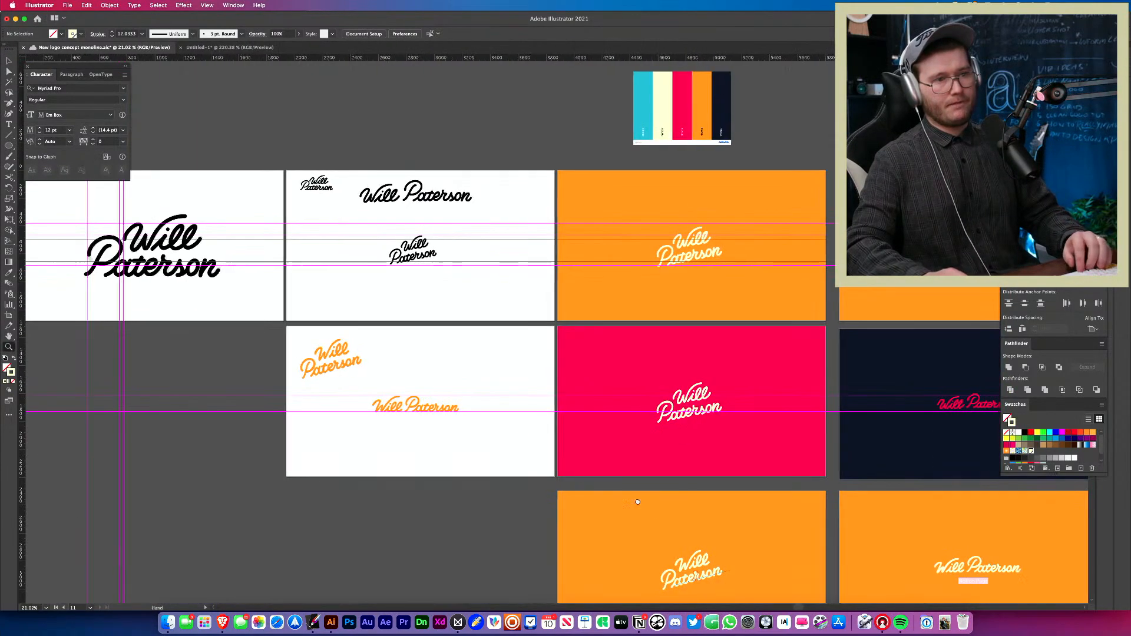
{"action": "left_click_drag", "start_coordinate": [651, 510], "coordinate": [446, 290]}
{"action": "left_click_drag", "start_coordinate": [471, 407], "coordinate": [687, 366]}
{"action": "left_click_drag", "start_coordinate": [438, 450], "coordinate": [442, 321]}
- Move the reworked wordmark up directly beneath the original wordmark, leaving the horizontal guide in place
{"action": "key", "text": "v"}
{"action": "key", "text": "z"}
{"action": "left_click_drag", "start_coordinate": [299, 330], "coordinate": [125, 358]}
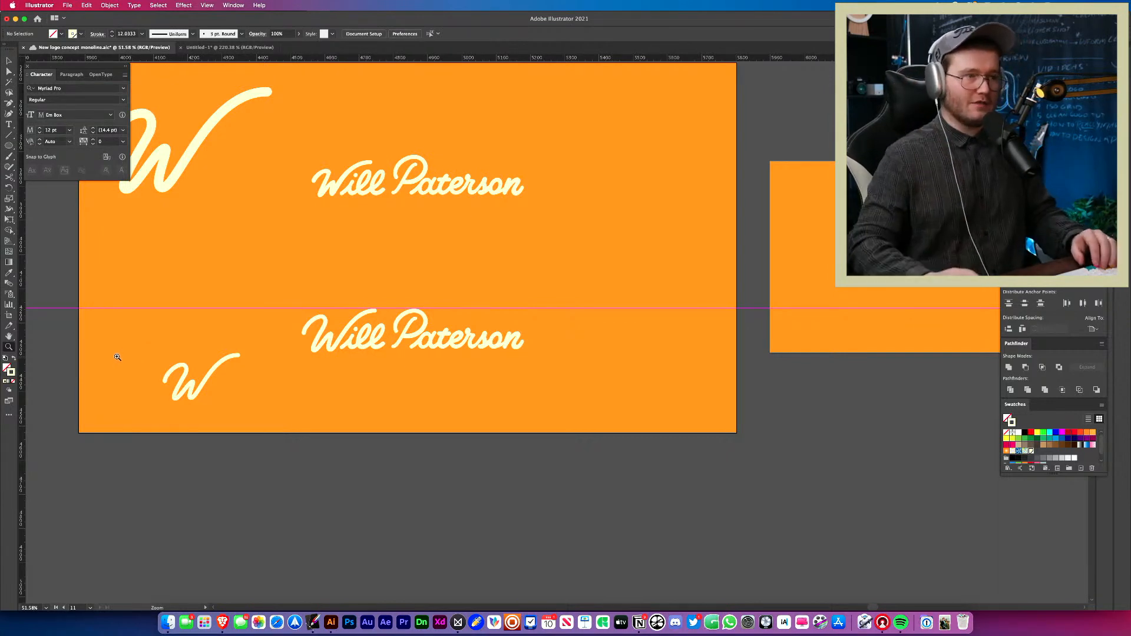
{"action": "left_click_drag", "start_coordinate": [451, 349], "coordinate": [357, 405]}
{"action": "left_click", "coordinate": [447, 334]}
{"action": "left_click", "coordinate": [460, 367]}
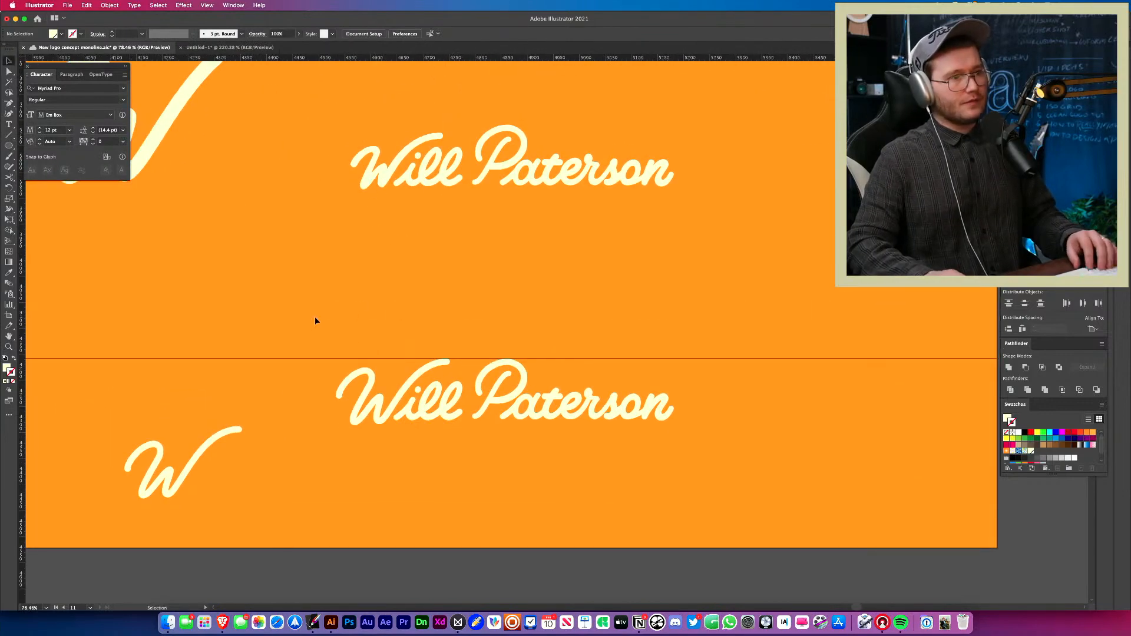
{"action": "left_click_drag", "start_coordinate": [339, 308], "coordinate": [681, 433]}
{"action": "left_click_drag", "start_coordinate": [588, 404], "coordinate": [571, 271]}
{"action": "key", "text": "super+z"}
{"action": "left_click", "coordinate": [482, 390], "text": "shift"}
{"action": "left_click_drag", "start_coordinate": [570, 410], "coordinate": [580, 261]}
{"action": "left_click", "coordinate": [576, 323]}
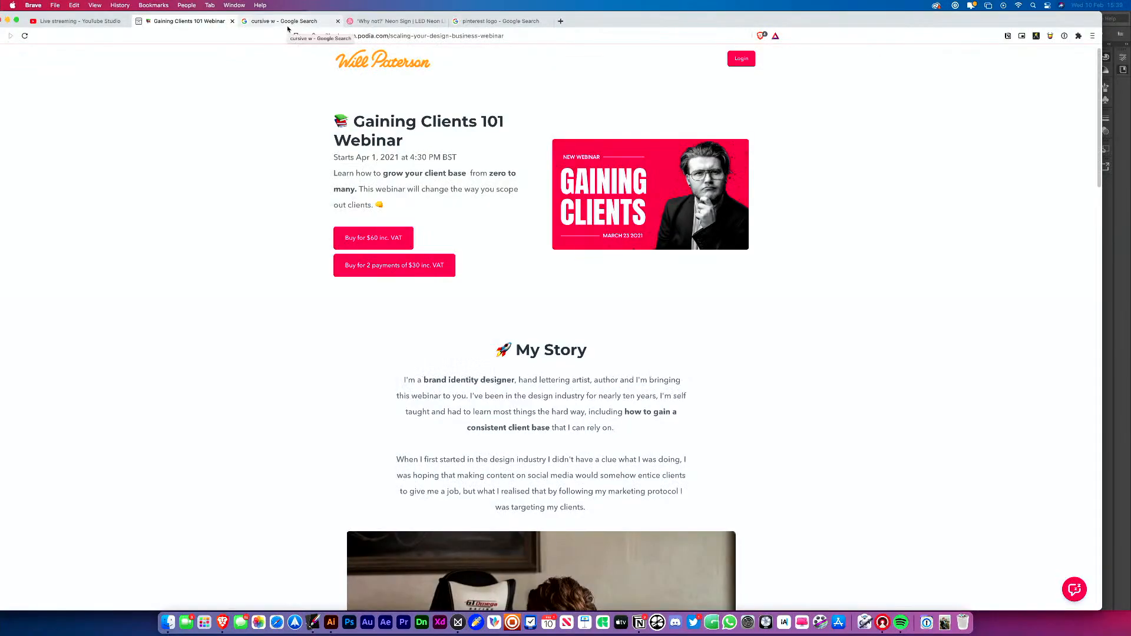
- Look through the Gaining Clients 101 Webinar page, from its introduction to the questions and purchase section
{"action": "scroll", "coordinate": [598, 292], "scroll_direction": "down", "scroll_amount": 10}
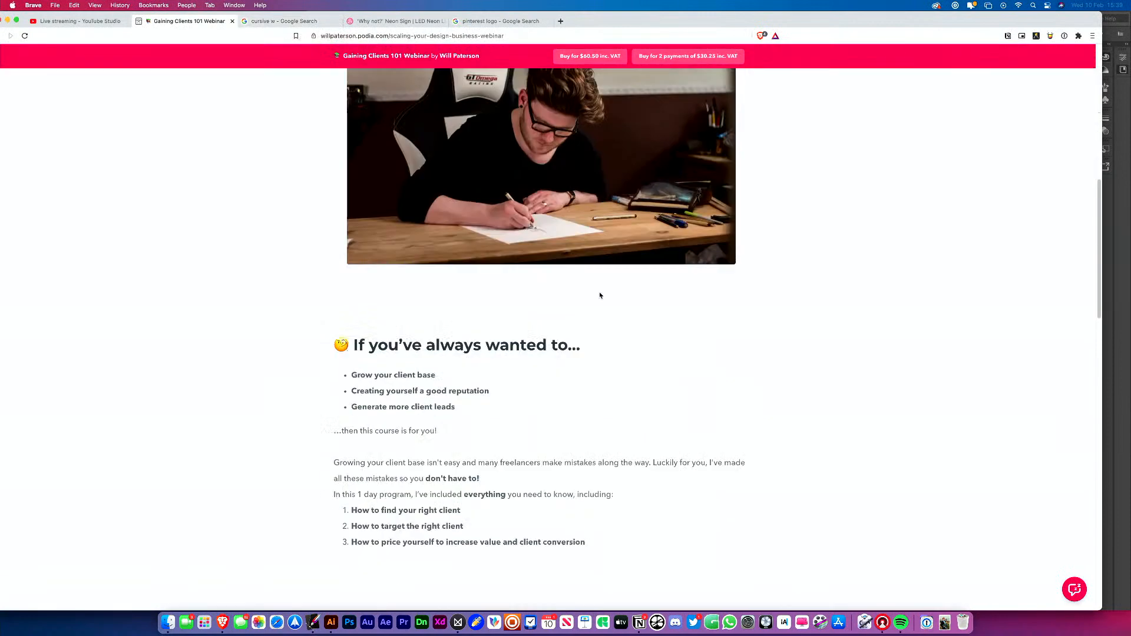
{"action": "scroll", "coordinate": [598, 294], "scroll_direction": "down", "scroll_amount": 4}
{"action": "scroll", "coordinate": [594, 298], "scroll_direction": "up", "scroll_amount": 13}
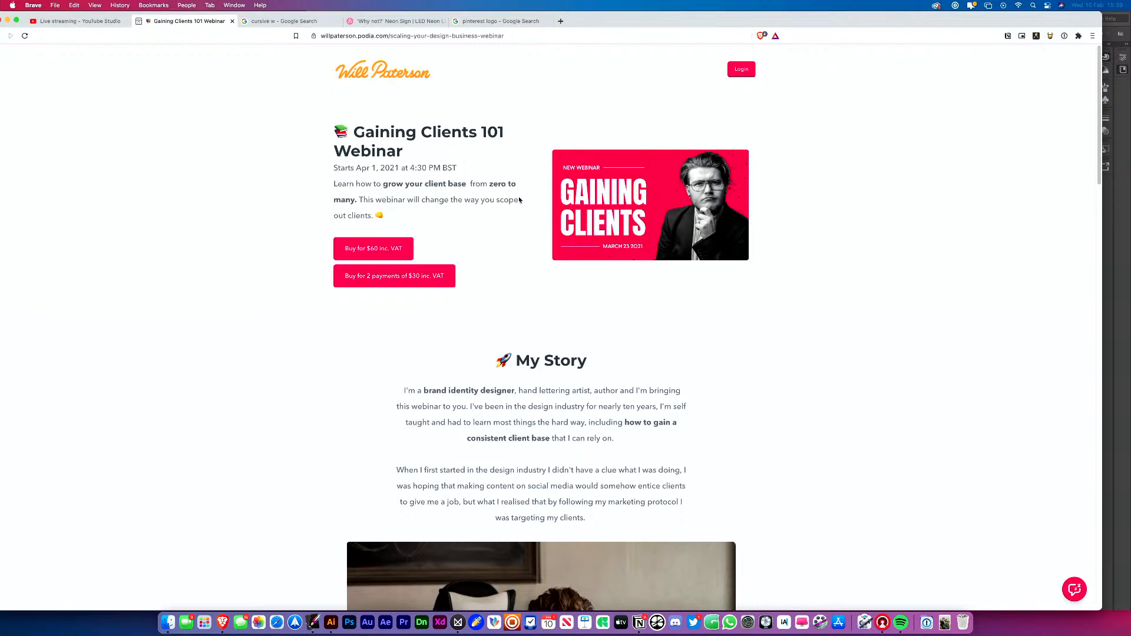
{"action": "scroll", "coordinate": [519, 200], "scroll_direction": "down", "scroll_amount": 15}
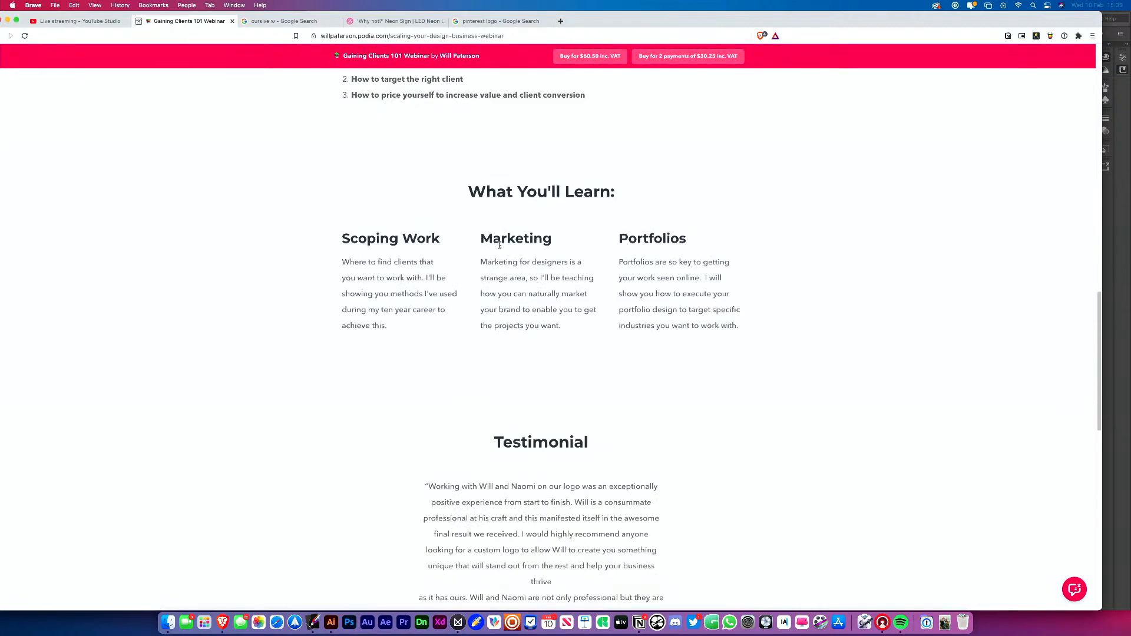
{"action": "scroll", "coordinate": [497, 242], "scroll_direction": "down", "scroll_amount": 3}
{"action": "scroll", "coordinate": [483, 238], "scroll_direction": "down", "scroll_amount": 10}
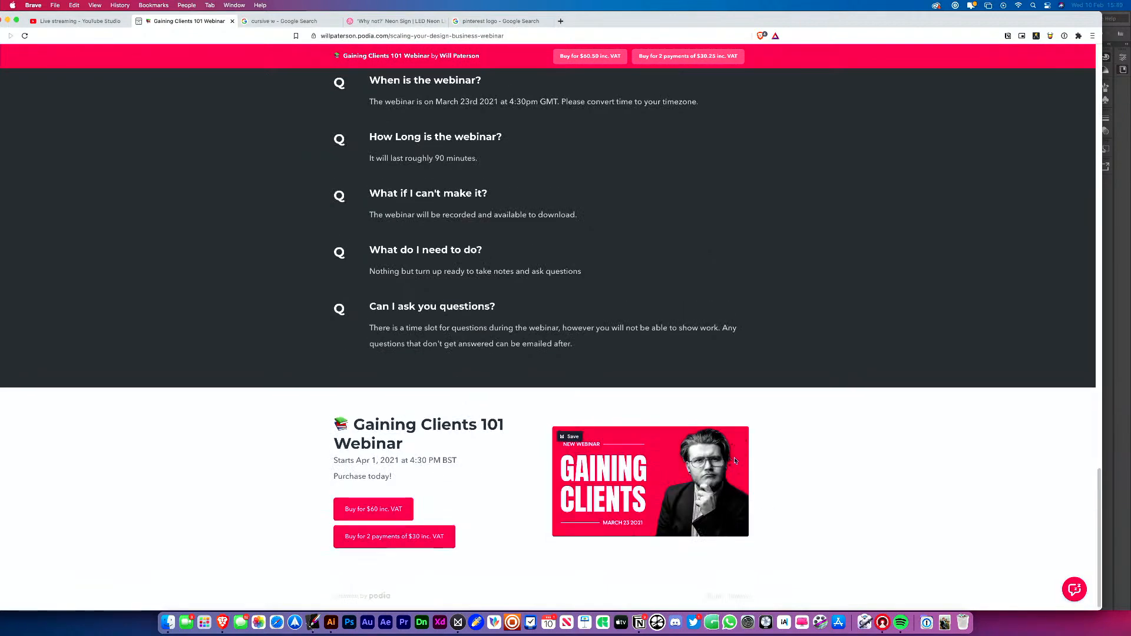
{"action": "scroll", "coordinate": [735, 460], "scroll_direction": "up", "scroll_amount": 20}
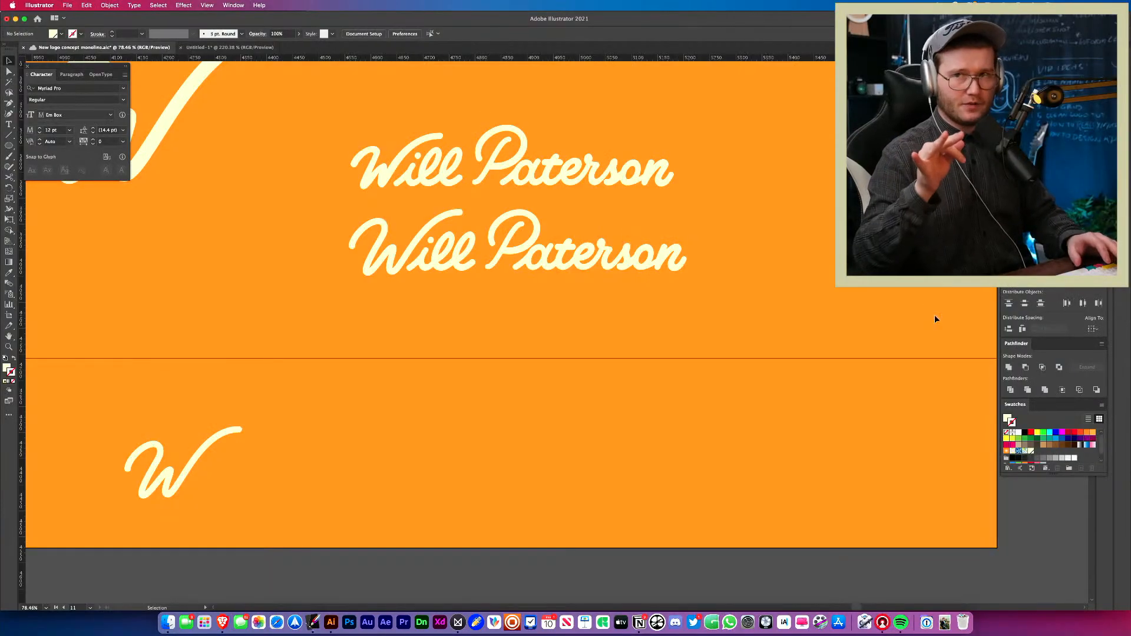
- Compare the original and reworked wordmarks up close and at small size alongside the other artboards
{"action": "scroll", "coordinate": [935, 319], "scroll_direction": "up", "scroll_amount": 5}
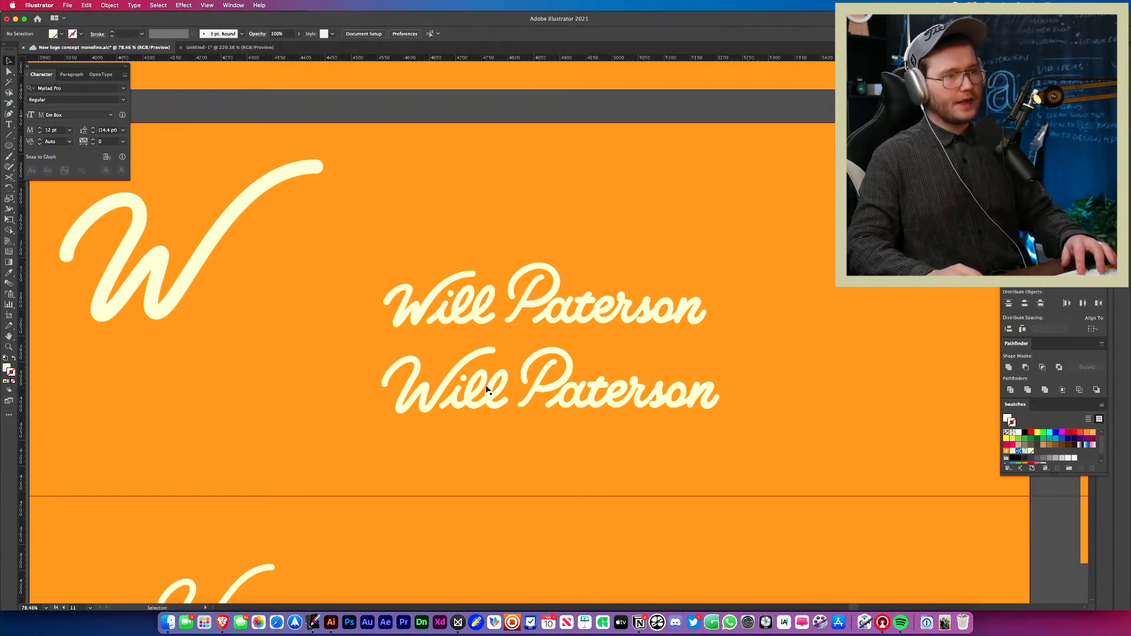
{"action": "scroll", "coordinate": [485, 386], "scroll_direction": "up", "scroll_amount": 5}
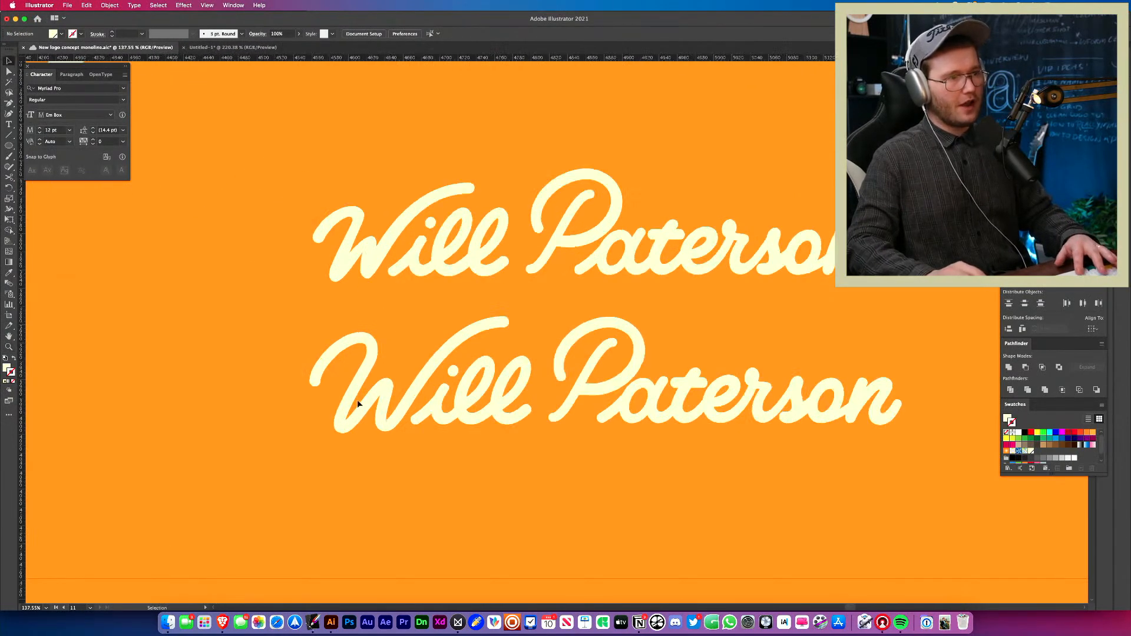
{"action": "key", "text": "z"}
{"action": "left_click_drag", "start_coordinate": [444, 381], "coordinate": [98, 364]}
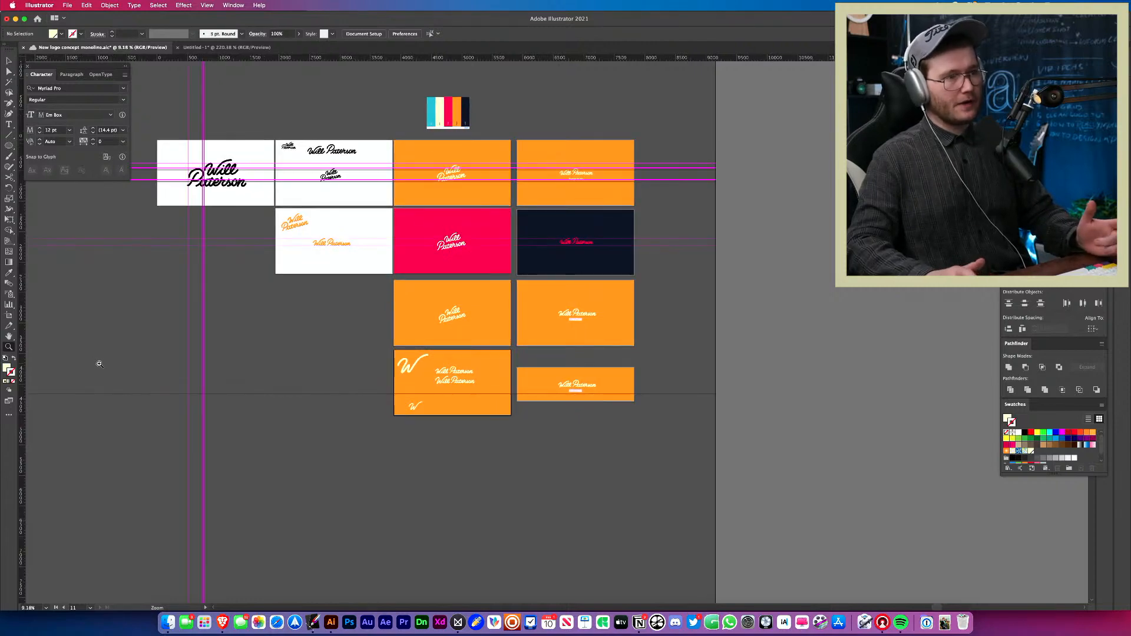
{"action": "left_click_drag", "start_coordinate": [448, 385], "coordinate": [609, 414]}
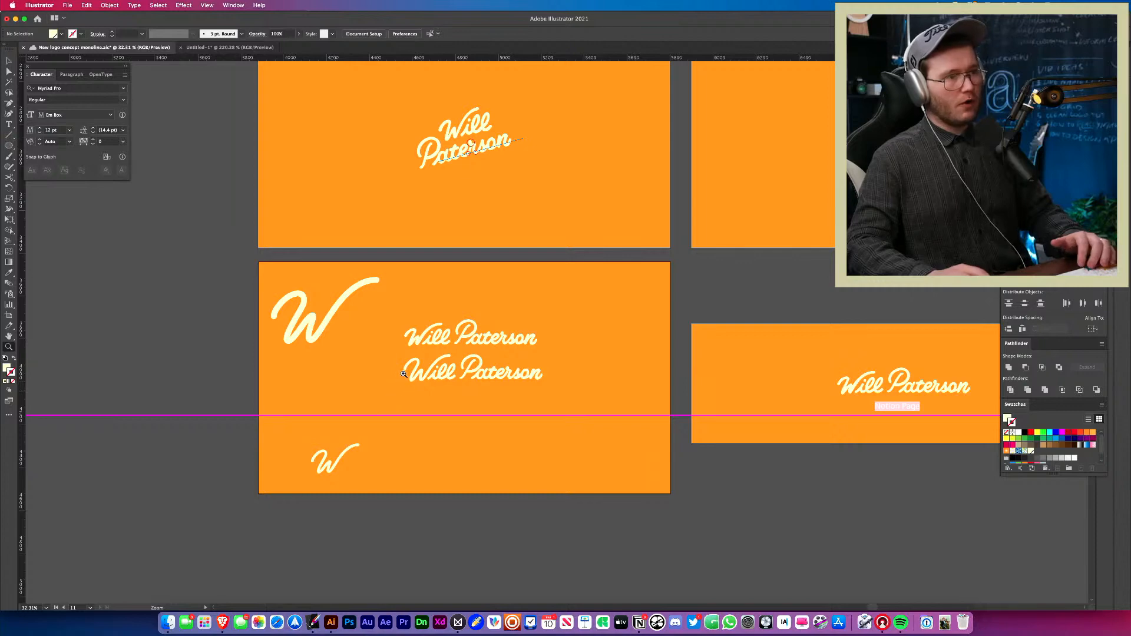
{"action": "left_click_drag", "start_coordinate": [381, 363], "coordinate": [465, 454]}
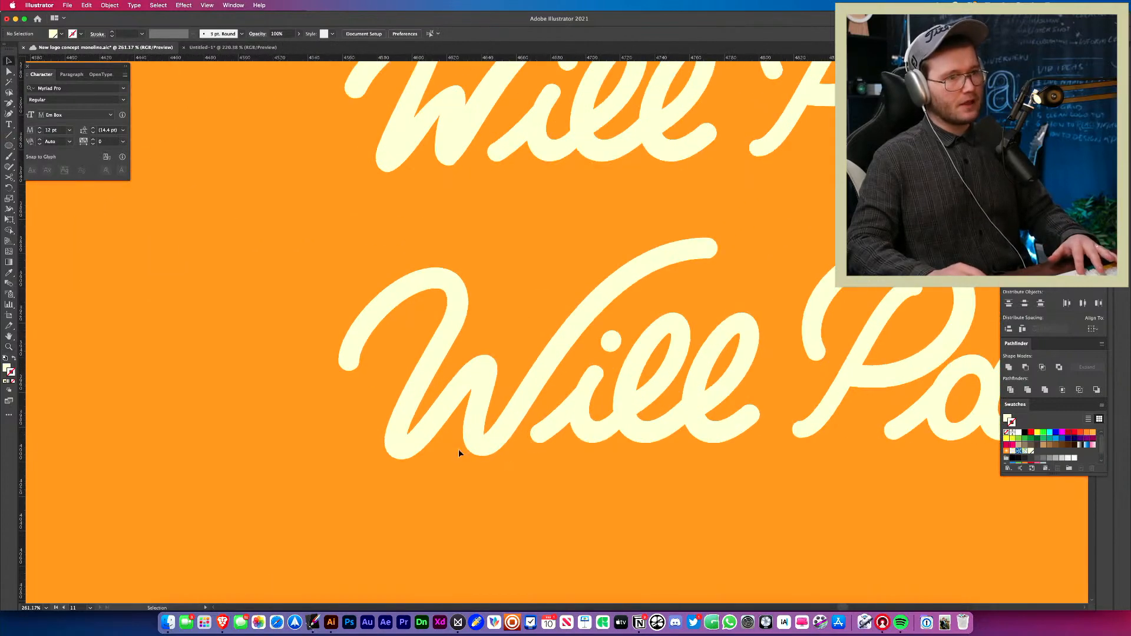
{"action": "key", "text": "z"}
{"action": "left_click_drag", "start_coordinate": [758, 426], "coordinate": [418, 433]}
{"action": "left_click_drag", "start_coordinate": [512, 437], "coordinate": [568, 428]}
{"action": "left_click_drag", "start_coordinate": [395, 408], "coordinate": [645, 363]}
- Move the reworked wordmark down and to the right, clear of the original, and deselect it
{"action": "key", "text": "v"}
{"action": "left_click_drag", "start_coordinate": [565, 366], "coordinate": [566, 312]}
{"action": "left_click_drag", "start_coordinate": [695, 409], "coordinate": [503, 452]}
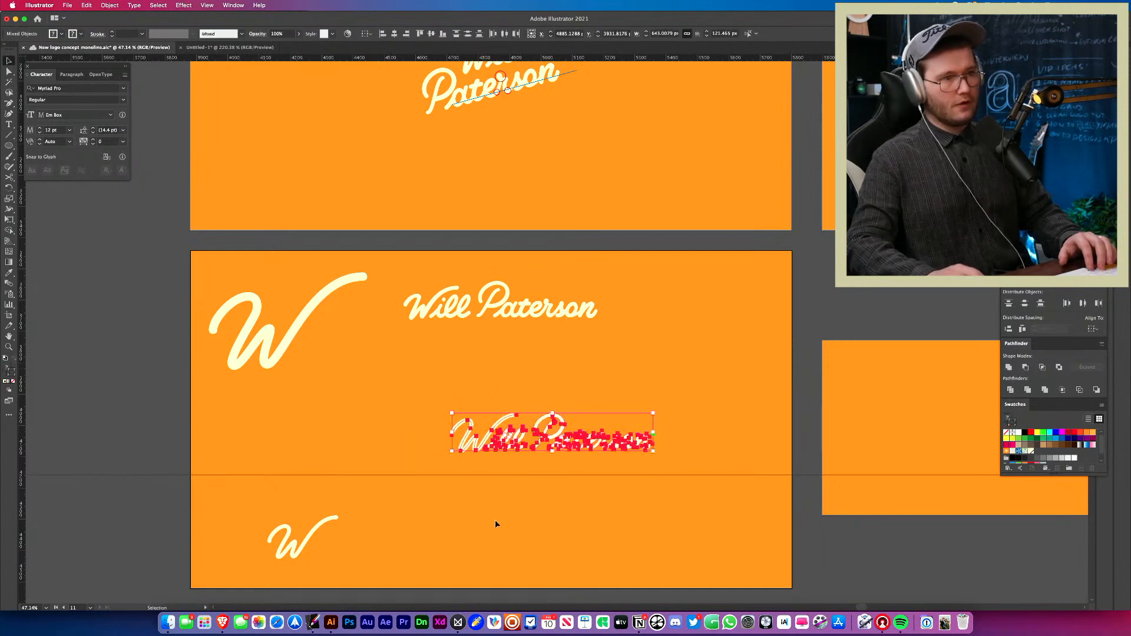
{"action": "left_click", "coordinate": [494, 488]}
- Hide the guides across all of the document's artboards
{"action": "key", "text": "z"}
{"action": "left_click_drag", "start_coordinate": [561, 489], "coordinate": [316, 483]}
{"action": "key", "text": "super+semicolon"}
{"action": "key", "text": "super+semicolon"}
{"action": "left_click_drag", "start_coordinate": [544, 489], "coordinate": [535, 433]}
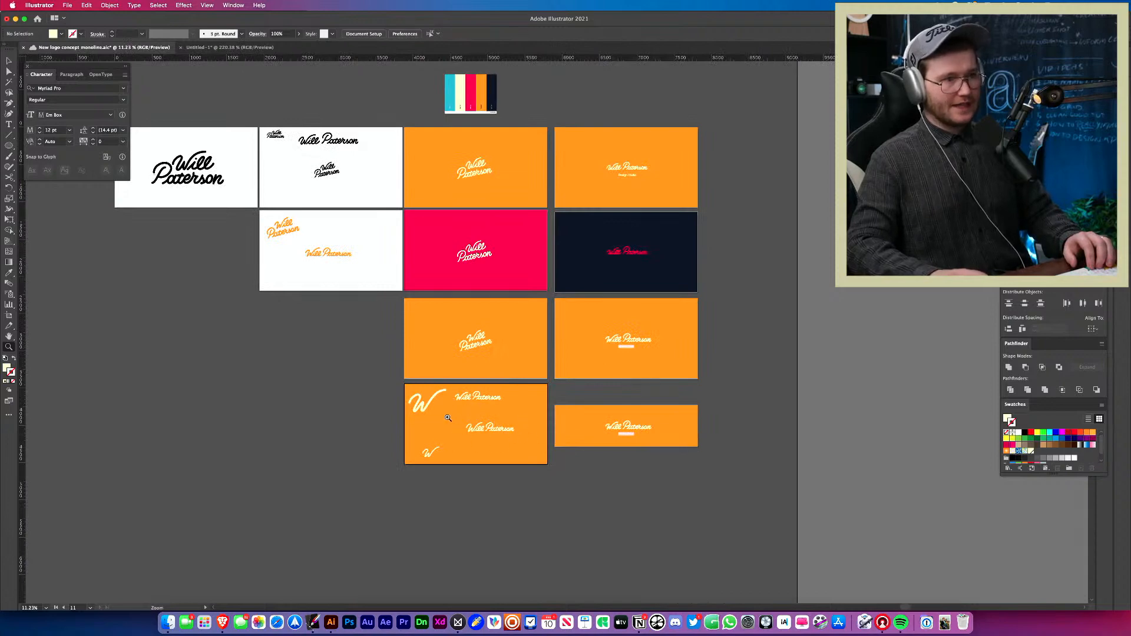
- Inspect the W's anchors and the whole reworked wordmark, both close up and at reduced size
{"action": "left_click_drag", "start_coordinate": [479, 446], "coordinate": [739, 466]}
{"action": "left_click_drag", "start_coordinate": [428, 325], "coordinate": [580, 356]}
{"action": "key", "text": "a"}
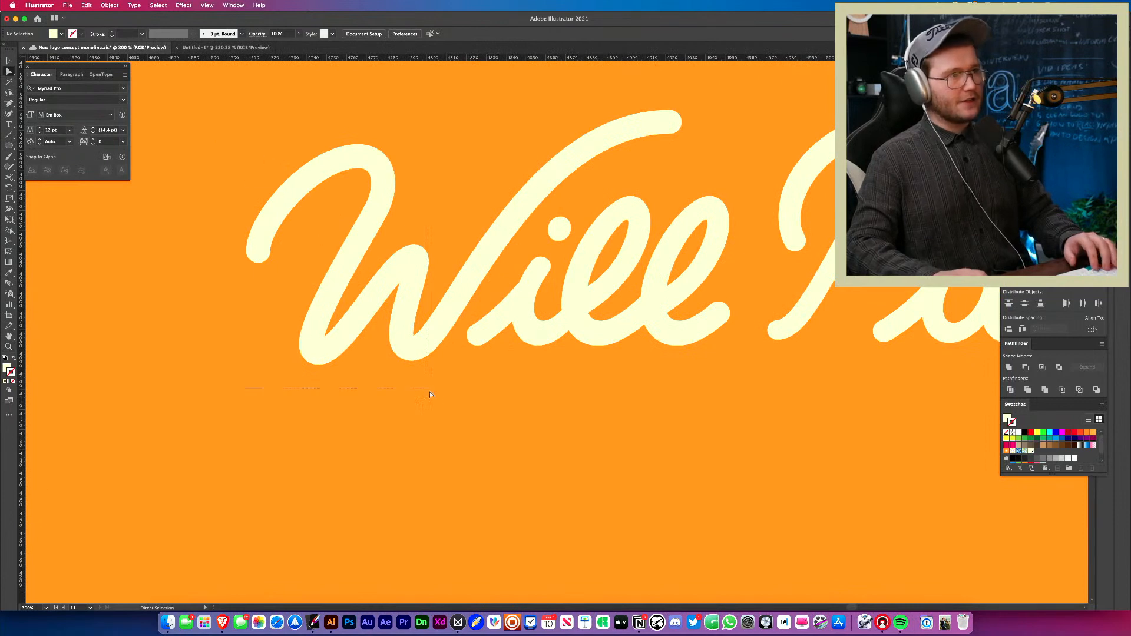
{"action": "left_click_drag", "start_coordinate": [429, 391], "coordinate": [424, 384]}
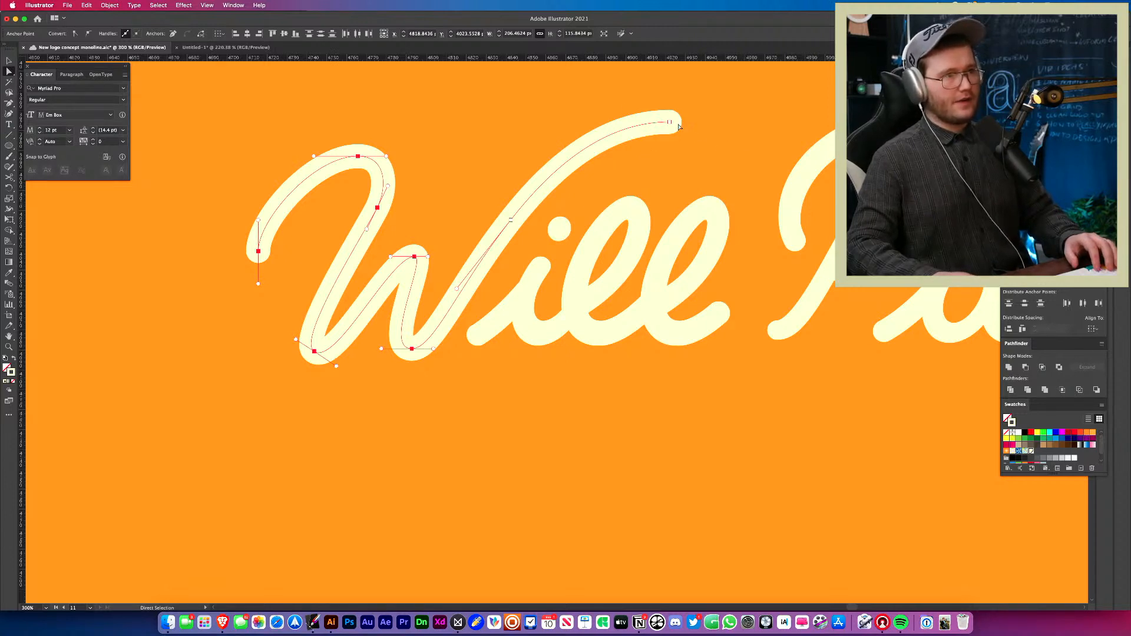
{"action": "left_click", "coordinate": [606, 359]}
{"action": "key", "text": "z"}
{"action": "left_click_drag", "start_coordinate": [606, 359], "coordinate": [300, 426]}
{"action": "key", "text": "v"}
{"action": "key", "text": "z"}
{"action": "left_click_drag", "start_coordinate": [411, 401], "coordinate": [530, 401]}
{"action": "left_click_drag", "start_coordinate": [600, 403], "coordinate": [539, 402]}
{"action": "key", "text": "v"}
{"action": "left_click_drag", "start_coordinate": [382, 301], "coordinate": [947, 448]}
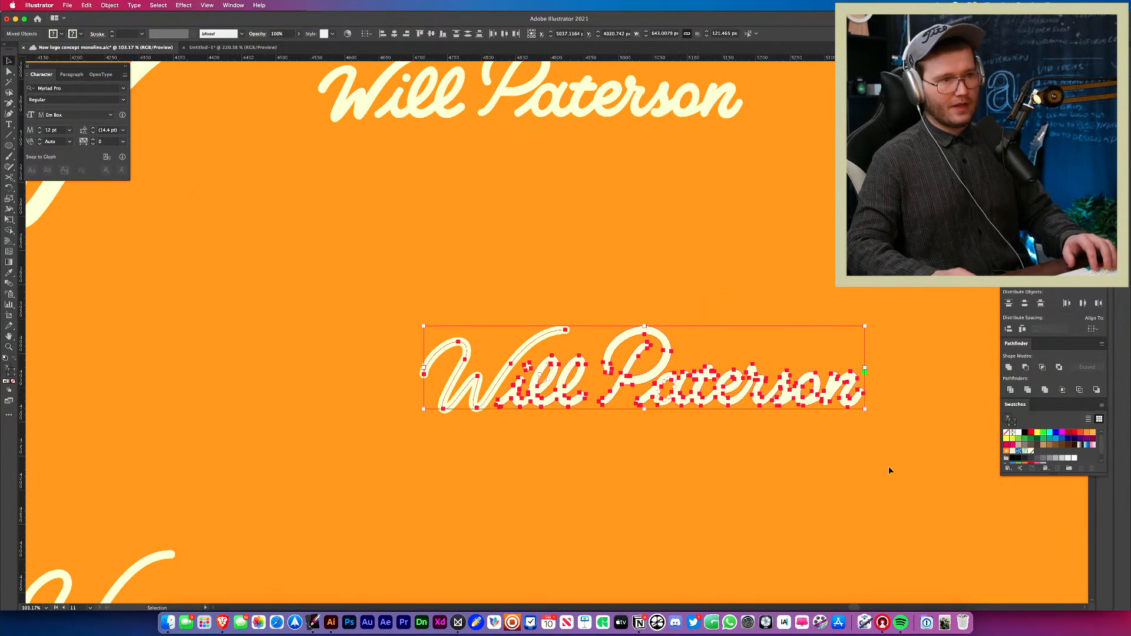
{"action": "key", "text": "z"}
{"action": "left_click_drag", "start_coordinate": [764, 440], "coordinate": [445, 408]}
{"action": "left_click_drag", "start_coordinate": [744, 465], "coordinate": [483, 419]}
- Duplicate the short Notion Page banner artboard below itself and move both banners up towards the artboard above
{"action": "key", "text": "shift+o"}
{"action": "left_click_drag", "start_coordinate": [724, 371], "coordinate": [729, 452], "text": "alt"}
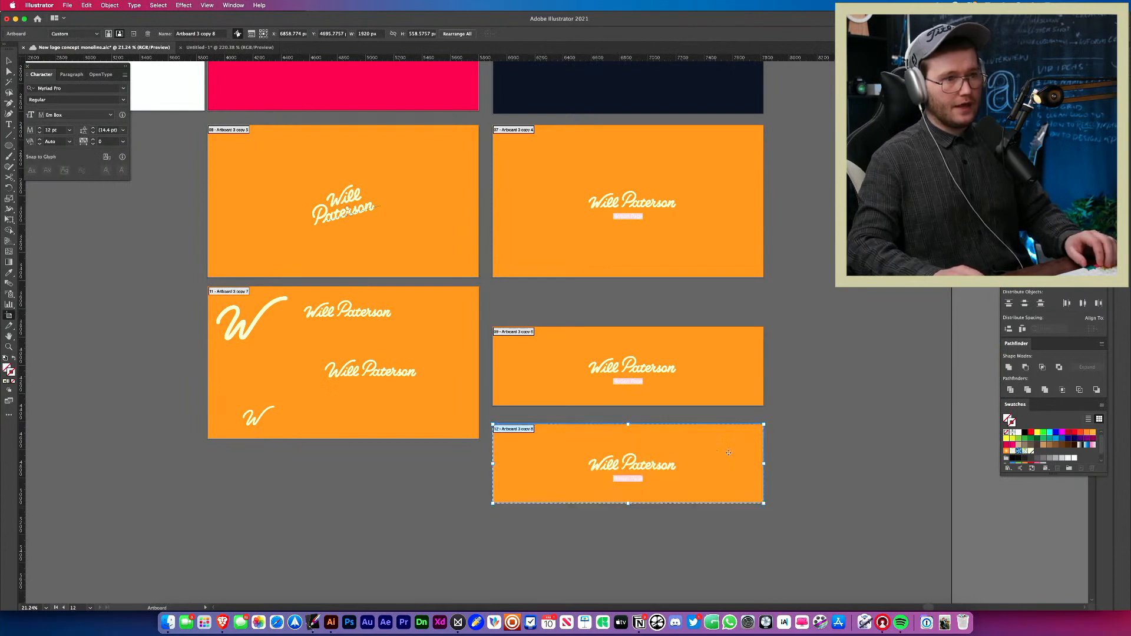
{"action": "left_click", "coordinate": [724, 383], "text": "shift"}
{"action": "left_click_drag", "start_coordinate": [724, 382], "coordinate": [723, 343]}
- Delete the tiny stray artboard beside the banner artboards
{"action": "key", "text": "z"}
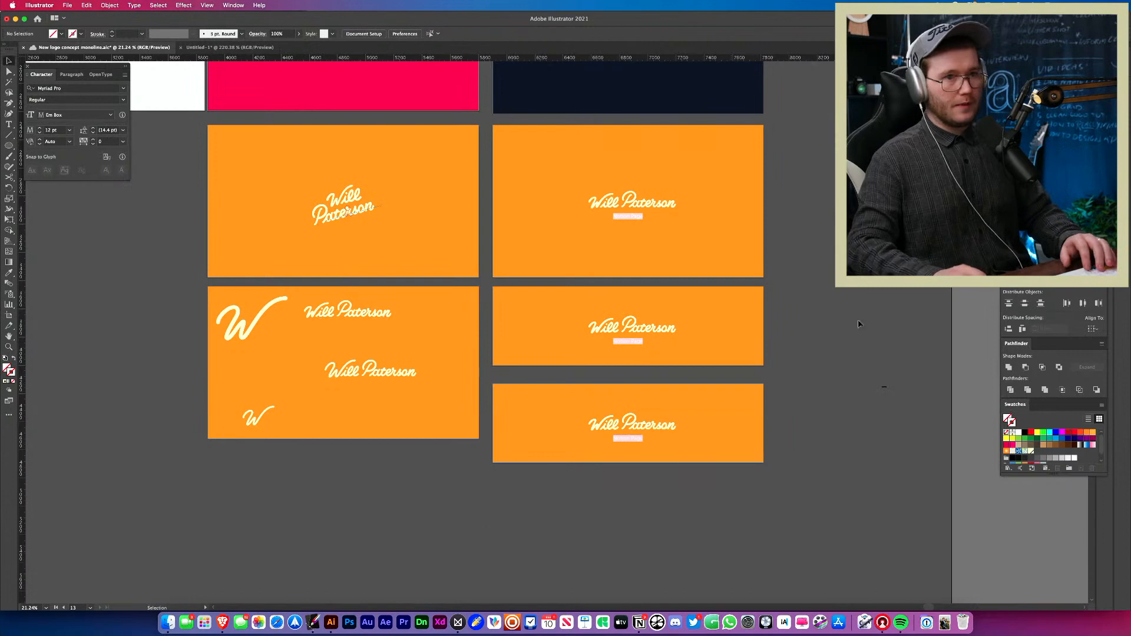
{"action": "left_click_drag", "start_coordinate": [887, 387], "coordinate": [606, 377]}
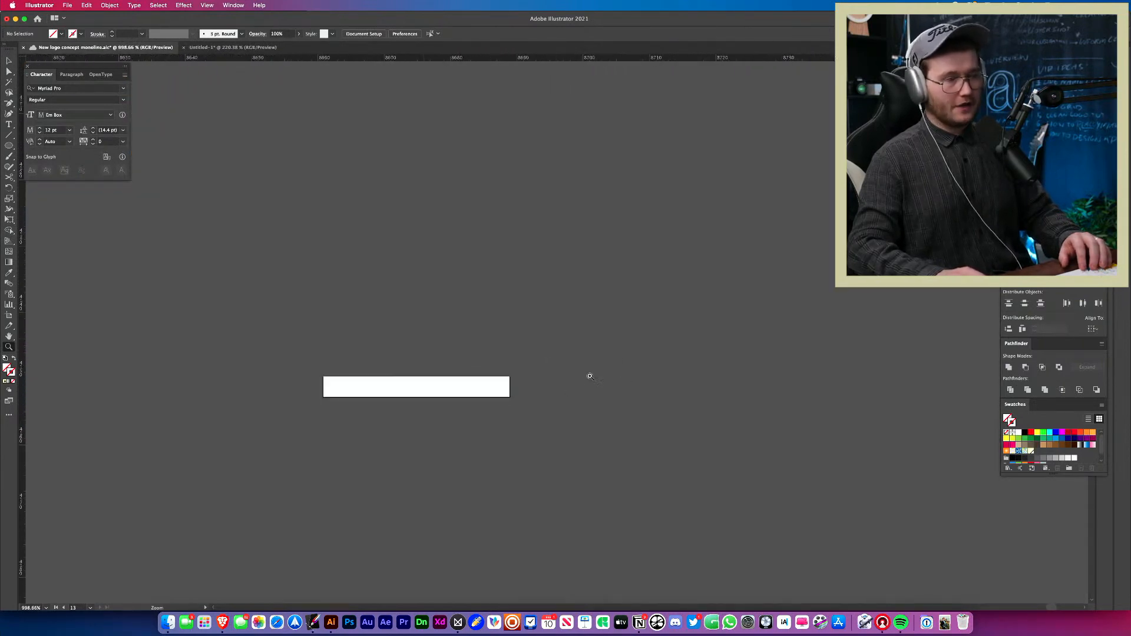
{"action": "key", "text": "shift+o"}
{"action": "key", "text": "Delete"}
{"action": "key", "text": "z"}
{"action": "left_click_drag", "start_coordinate": [414, 382], "coordinate": [493, 463]}
- Lock the duplicated banner's orange background and delete its old wordmark and Notion Page label
{"action": "left_click", "coordinate": [964, 513]}
{"action": "key", "text": "super+space"}
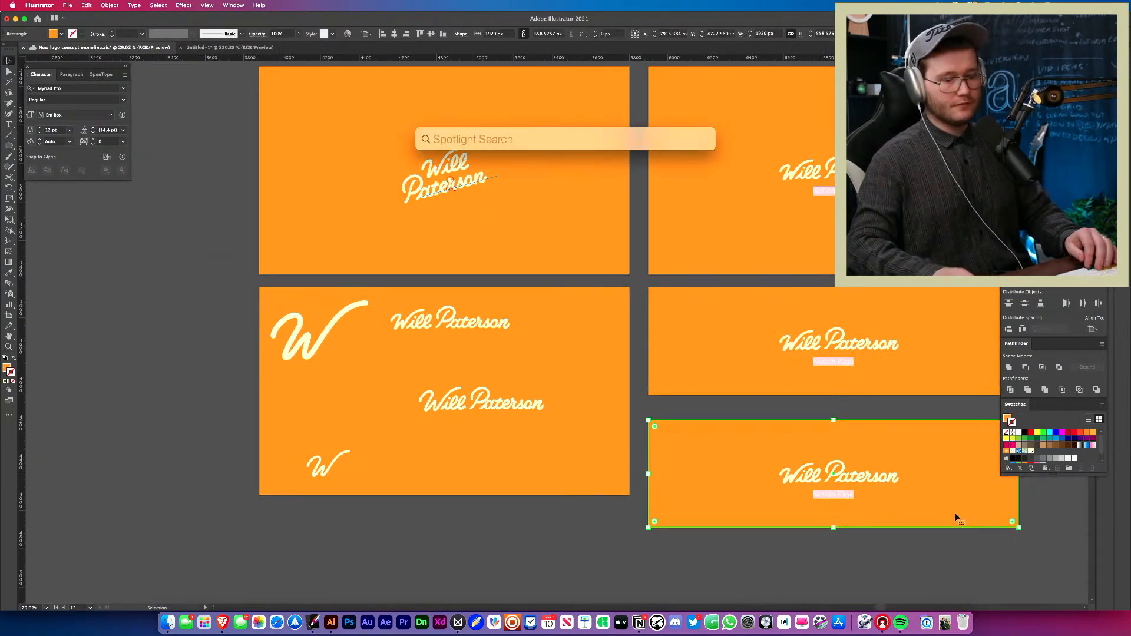
{"action": "key", "text": "Escape"}
{"action": "key", "text": "super+2"}
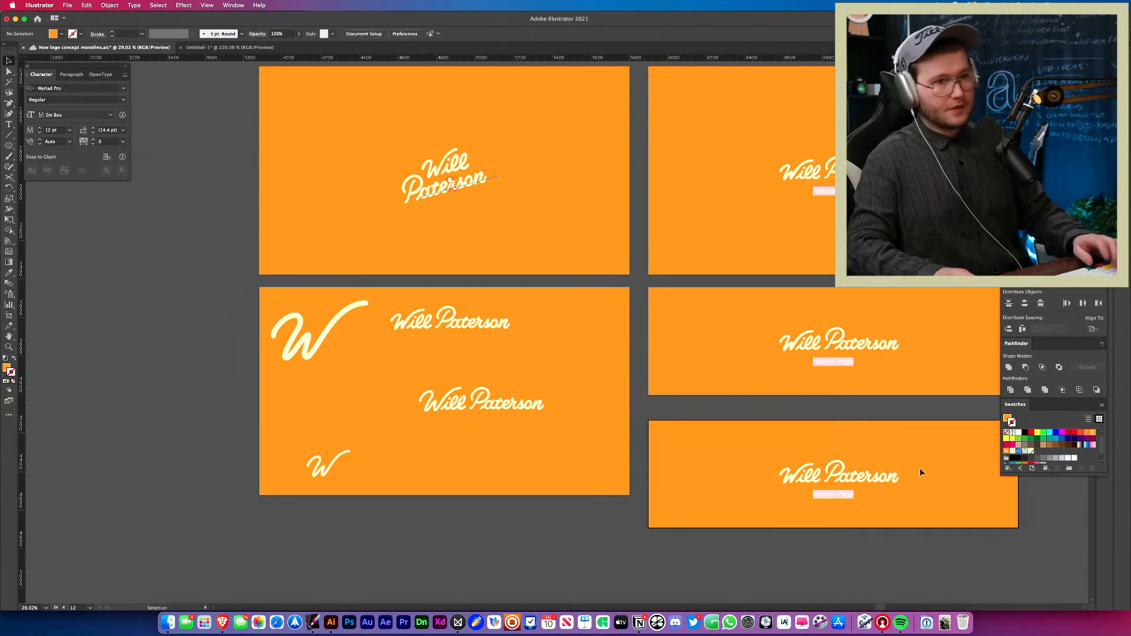
{"action": "left_click_drag", "start_coordinate": [921, 469], "coordinate": [734, 521]}
{"action": "key", "text": "Delete"}
- Place a copy of the reworked wordmark near the middle of the emptied lower banner
{"action": "left_click_drag", "start_coordinate": [557, 423], "coordinate": [800, 482]}
{"action": "left_click", "coordinate": [919, 475]}
{"action": "left_click_drag", "start_coordinate": [919, 475], "coordinate": [601, 465]}
{"action": "key", "text": "z"}
{"action": "left_click_drag", "start_coordinate": [427, 442], "coordinate": [584, 383]}
{"action": "key", "text": "v"}
{"action": "left_click_drag", "start_coordinate": [471, 345], "coordinate": [875, 413]}
{"action": "left_click", "coordinate": [871, 413]}
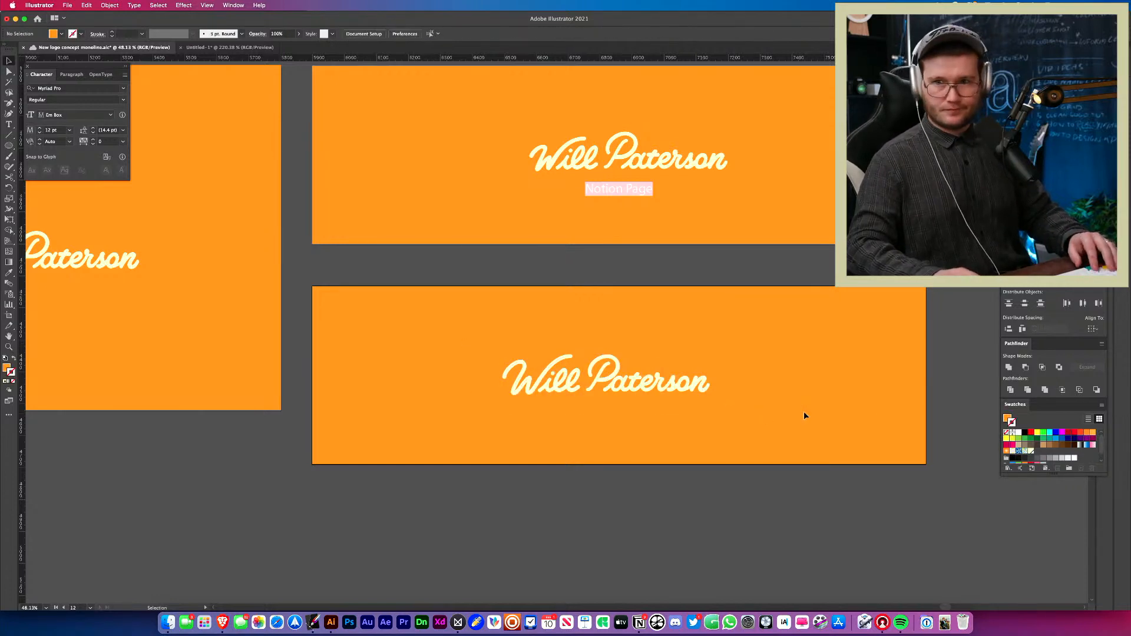
- Examine the reworked wordmark in the lower banner against the banner above and the wordmark versions on the neighbouring artboards
{"action": "key", "text": "z"}
{"action": "left_click_drag", "start_coordinate": [803, 411], "coordinate": [544, 415]}
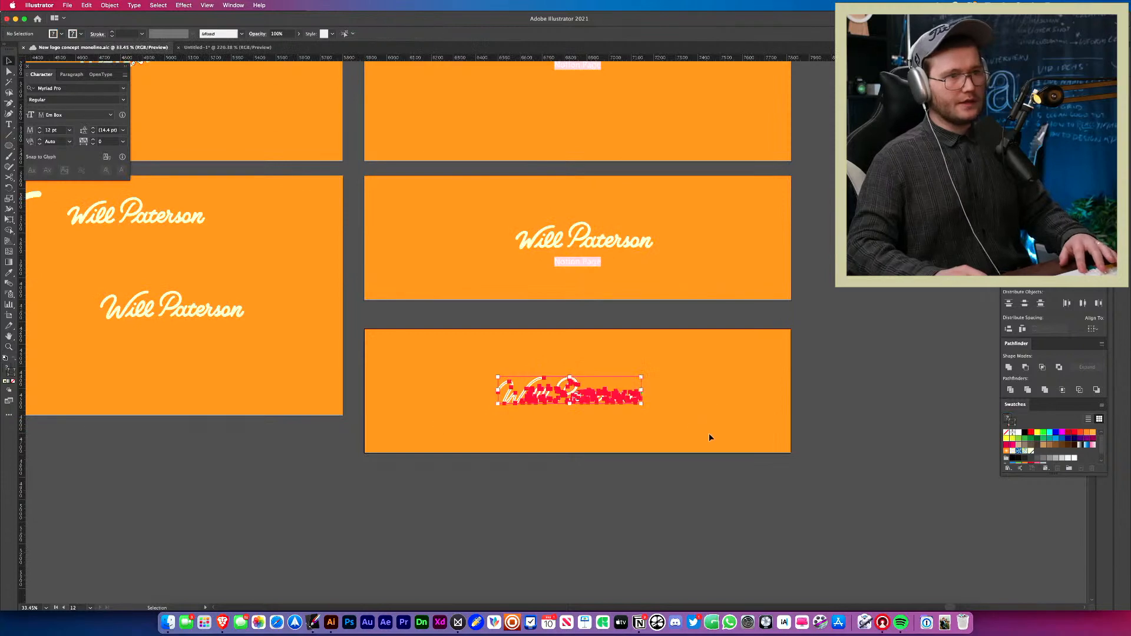
{"action": "key", "text": "z"}
{"action": "left_click_drag", "start_coordinate": [606, 432], "coordinate": [471, 389]}
{"action": "key", "text": "v"}
{"action": "left_click", "coordinate": [510, 337]}
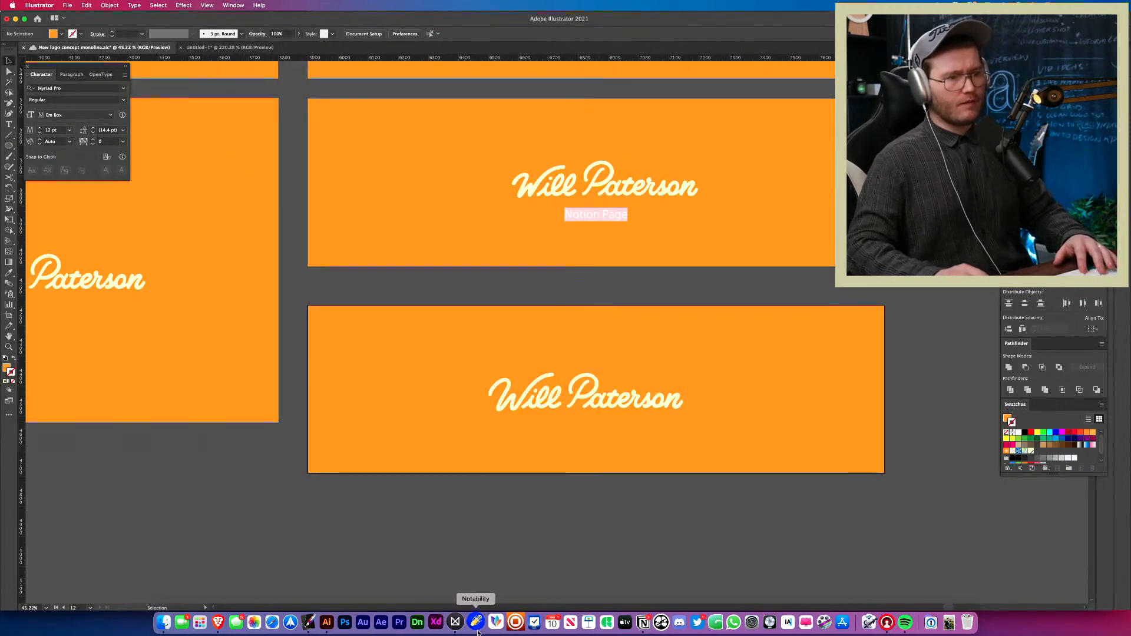
{"action": "left_click_drag", "start_coordinate": [502, 416], "coordinate": [663, 550]}
{"action": "left_click_drag", "start_coordinate": [663, 550], "coordinate": [768, 418]}
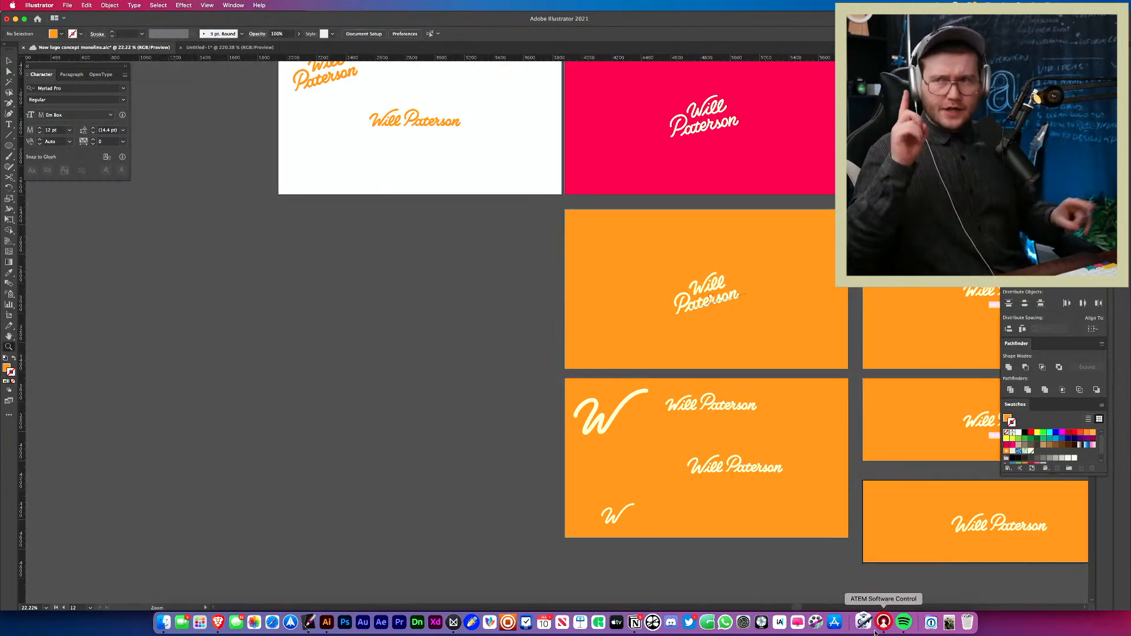
{"action": "key", "text": "space"}
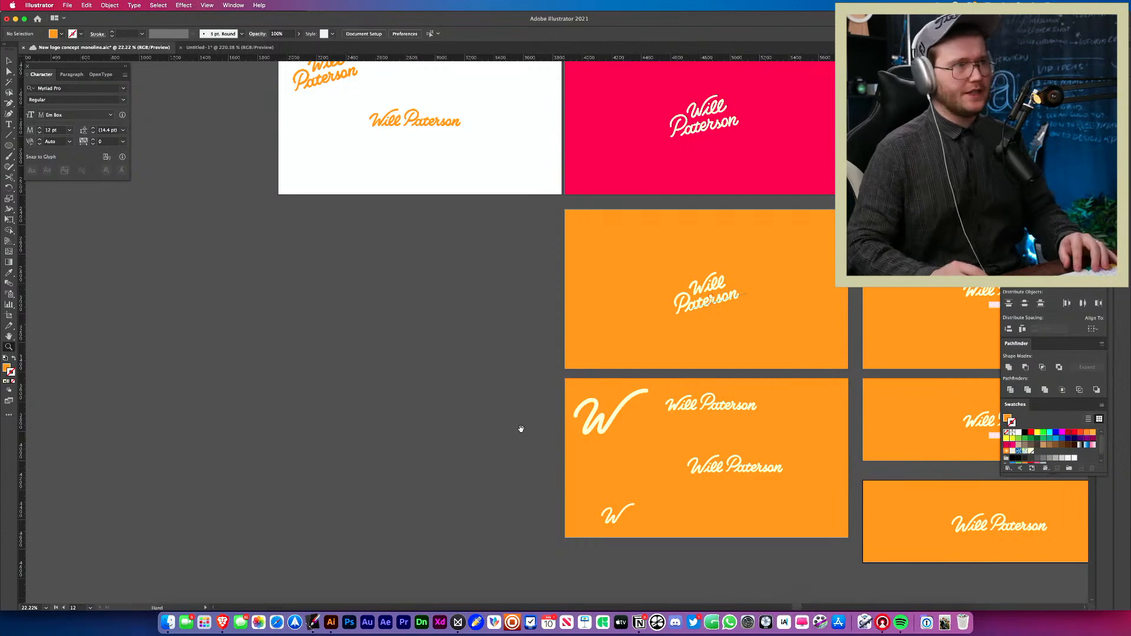
- Place the text "Enegetic" on the empty second artboard of the Untitled-1 document and enlarge it
{"action": "left_click", "coordinate": [247, 49]}
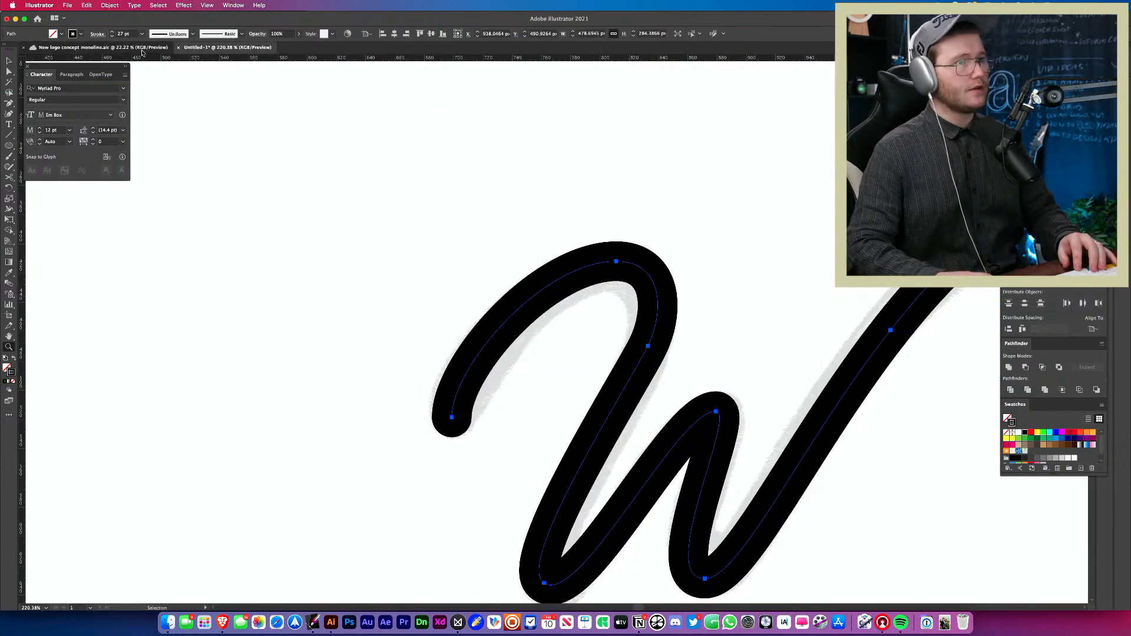
{"action": "left_click", "coordinate": [154, 49]}
{"action": "left_click", "coordinate": [248, 46]}
{"action": "left_click_drag", "start_coordinate": [332, 166], "coordinate": [240, 275]}
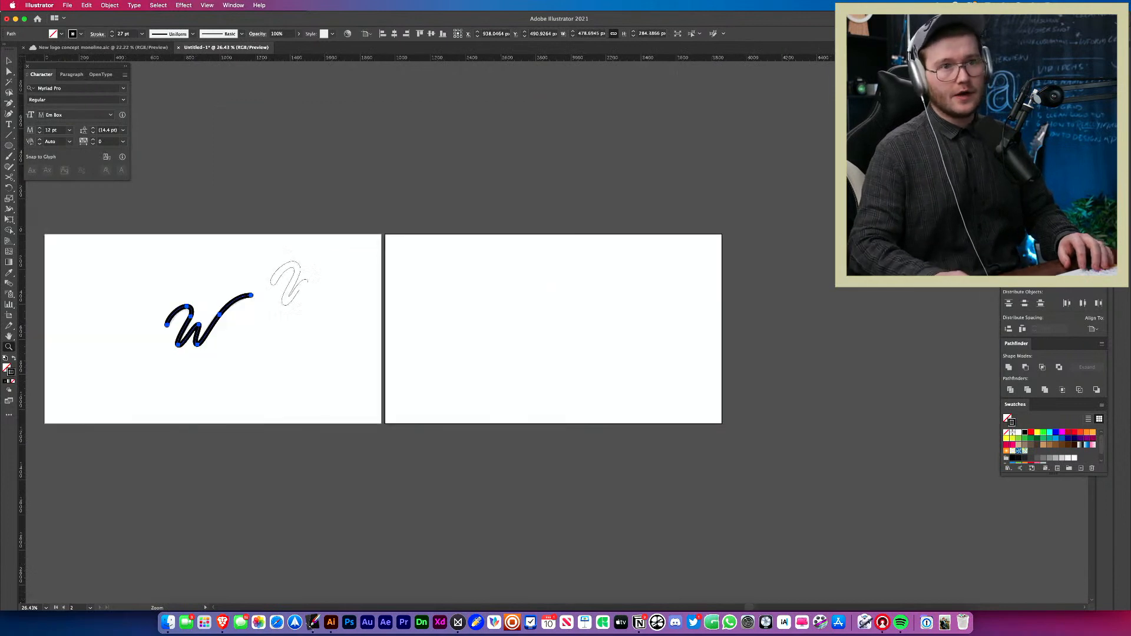
{"action": "left_click_drag", "start_coordinate": [508, 347], "coordinate": [582, 340]}
{"action": "left_click", "coordinate": [456, 377]}
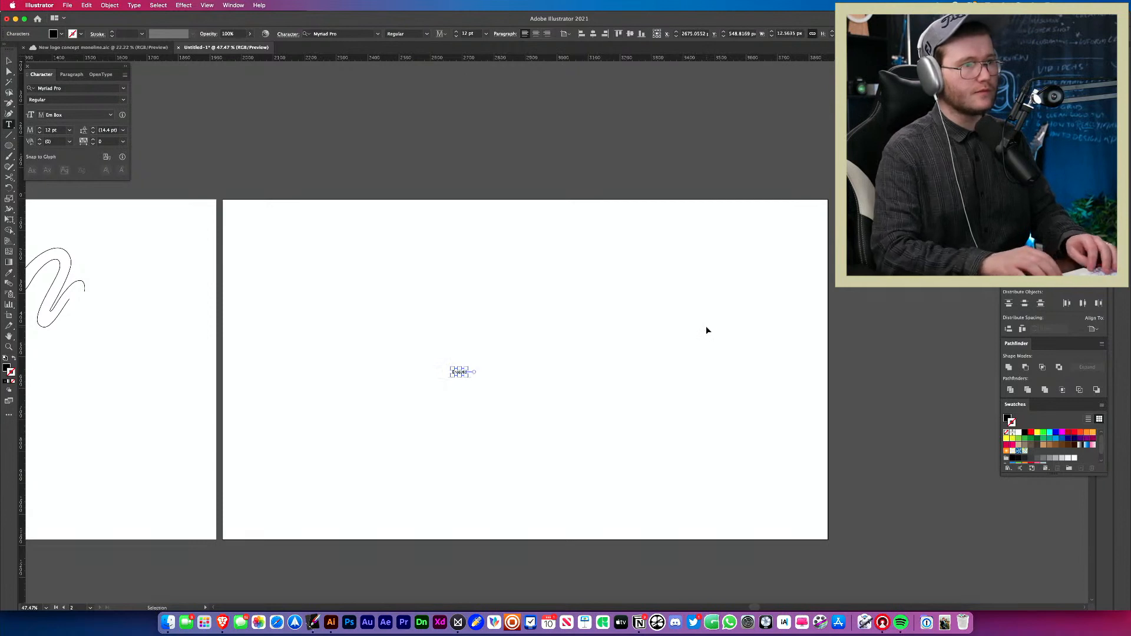
{"action": "key", "text": "Escape"}
{"action": "left_click_drag", "start_coordinate": [467, 377], "coordinate": [569, 384]}
- Draw a black square just before the text and round its upper-right corner
{"action": "left_click", "coordinate": [493, 304]}
{"action": "key", "text": "z"}
{"action": "left_click_drag", "start_coordinate": [447, 318], "coordinate": [470, 319]}
{"action": "left_click_drag", "start_coordinate": [471, 318], "coordinate": [521, 296]}
{"action": "left_click_drag", "start_coordinate": [406, 359], "coordinate": [442, 390]}
{"action": "key", "text": "z"}
{"action": "left_click_drag", "start_coordinate": [429, 350], "coordinate": [429, 351]}
{"action": "left_click_drag", "start_coordinate": [434, 341], "coordinate": [450, 378]}
{"action": "left_click", "coordinate": [504, 441]}
{"action": "key", "text": "v"}
{"action": "left_click", "coordinate": [569, 420]}
- Set the font of the Enegetic text to Lockdown Sans Italic
{"action": "left_click_drag", "start_coordinate": [552, 377], "coordinate": [555, 382]}
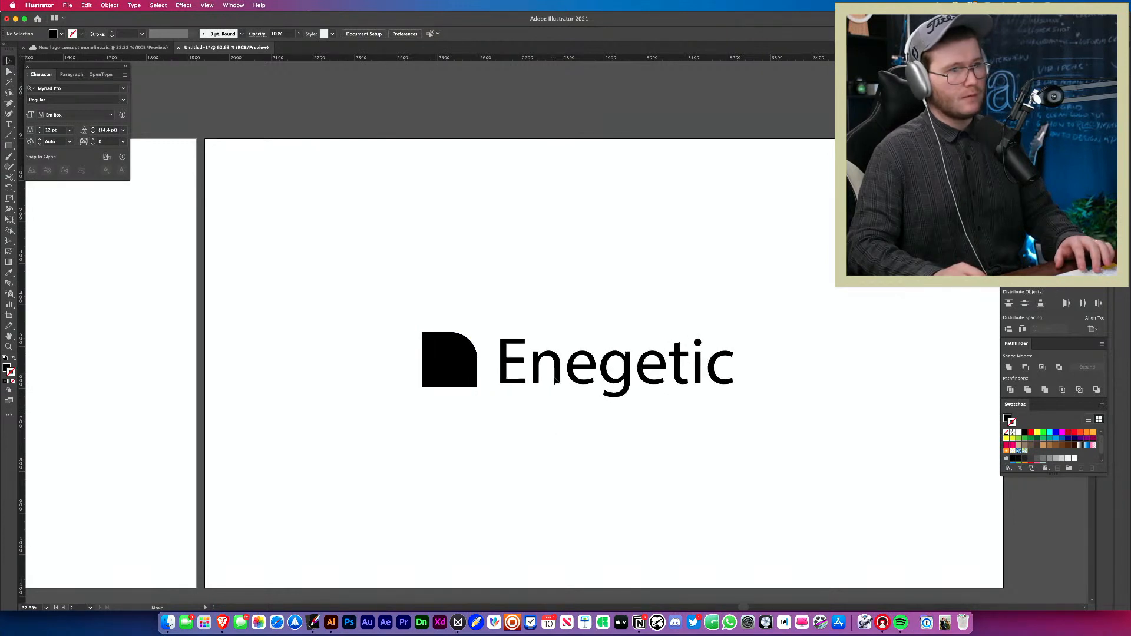
{"action": "left_click", "coordinate": [62, 88]}
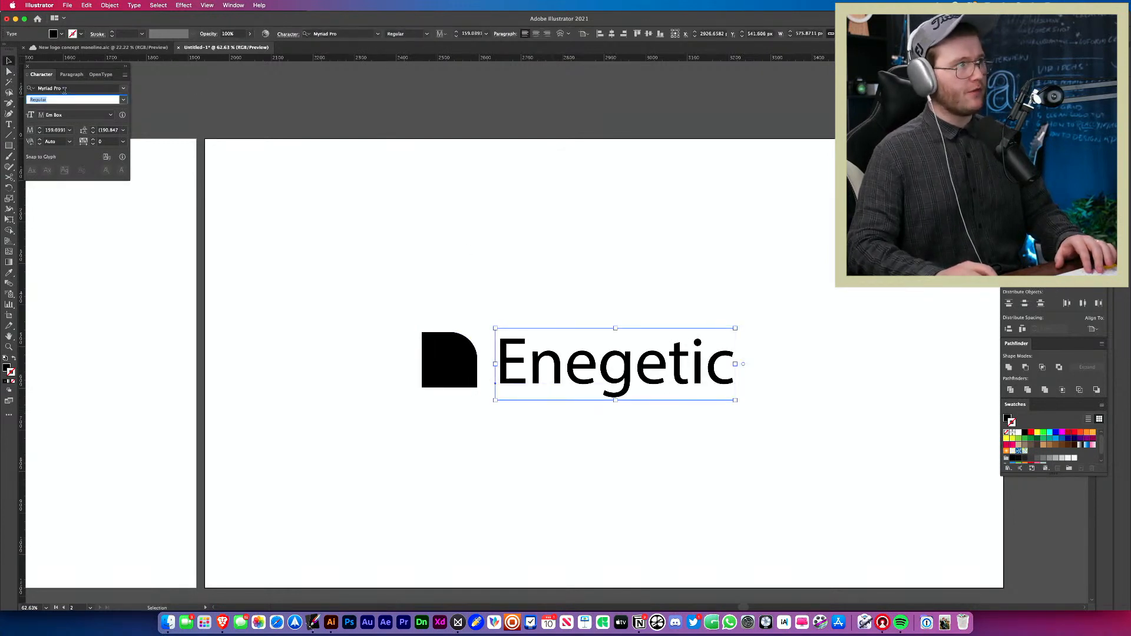
{"action": "type", "text": "lock"}
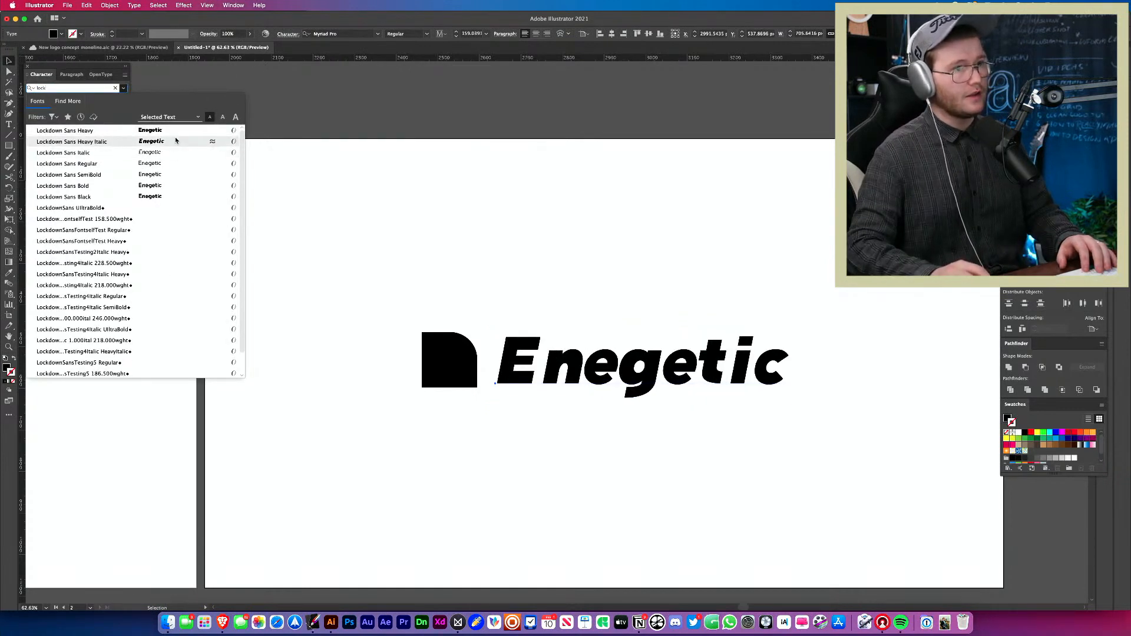
{"action": "left_click", "coordinate": [215, 152]}
{"action": "key", "text": "Escape"}
{"action": "left_click", "coordinate": [706, 273]}
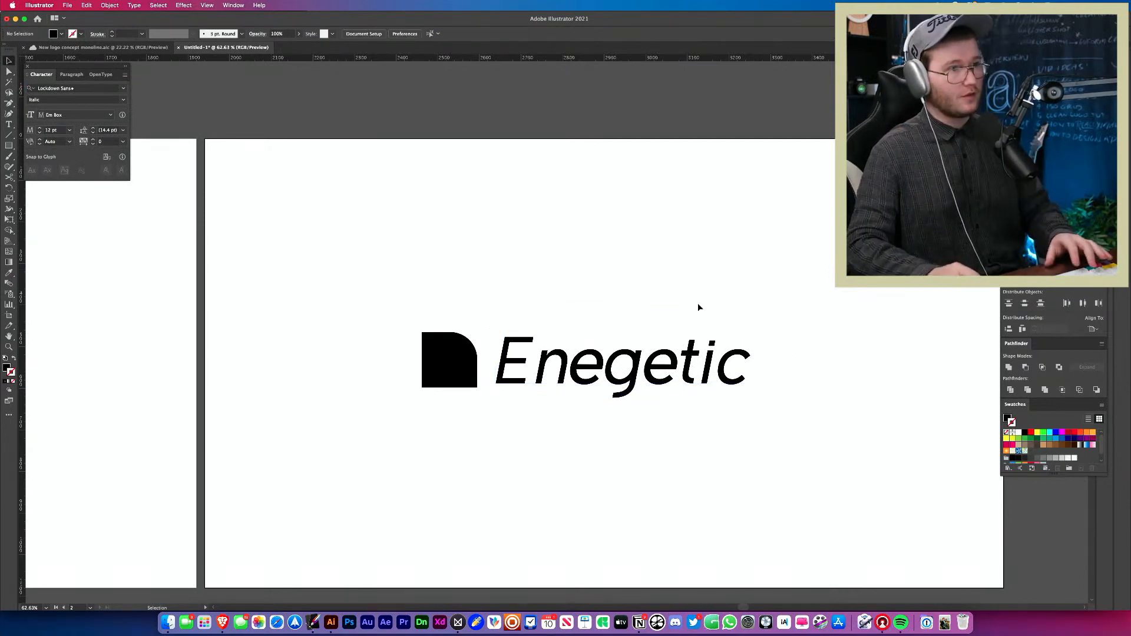
- Change the Enegetic text's font to Acumin Variable Concept
{"action": "scroll", "coordinate": [370, 353], "scroll_direction": "right", "scroll_amount": 5}
{"action": "left_click_drag", "start_coordinate": [299, 339], "coordinate": [512, 488]}
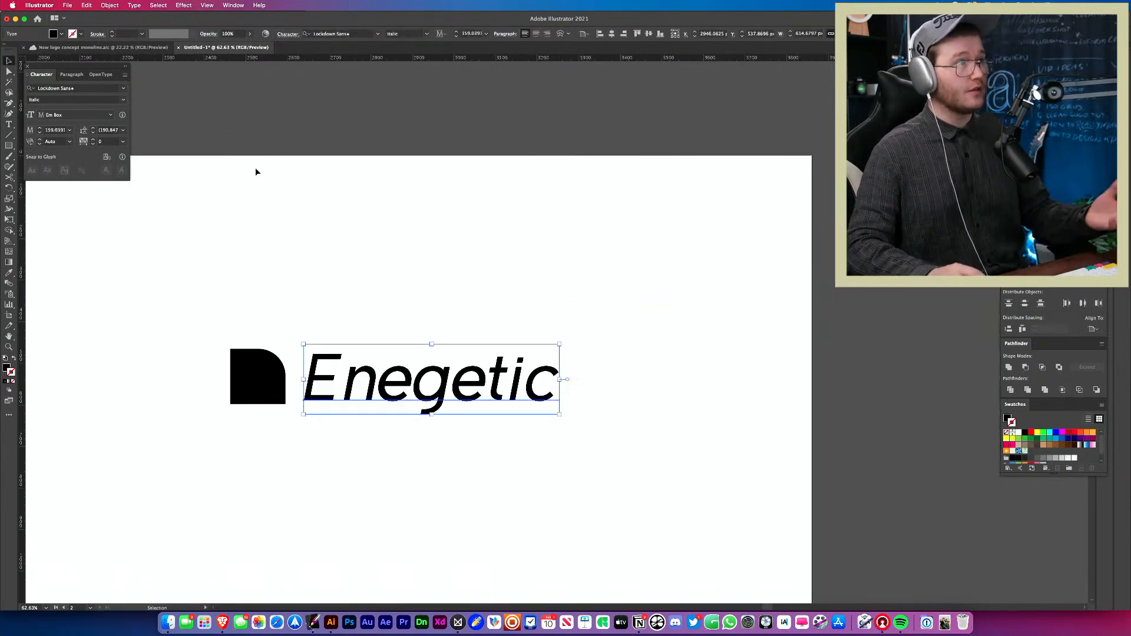
{"action": "left_click", "coordinate": [122, 89]}
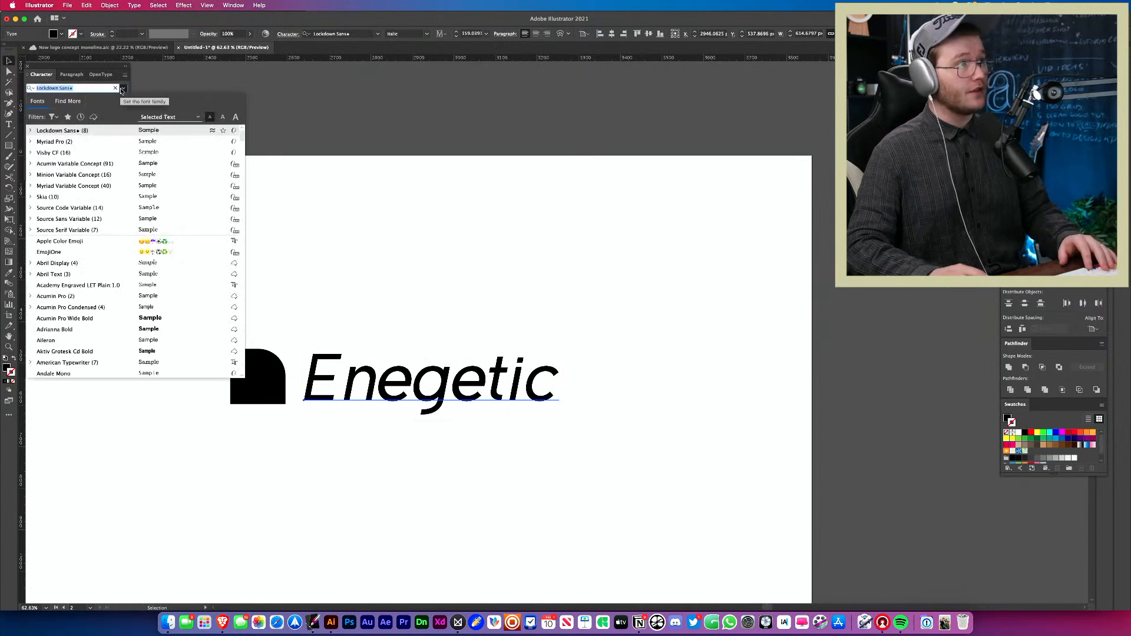
{"action": "left_click", "coordinate": [166, 164]}
{"action": "left_click", "coordinate": [451, 223]}
{"action": "left_click_drag", "start_coordinate": [471, 269], "coordinate": [486, 443]}
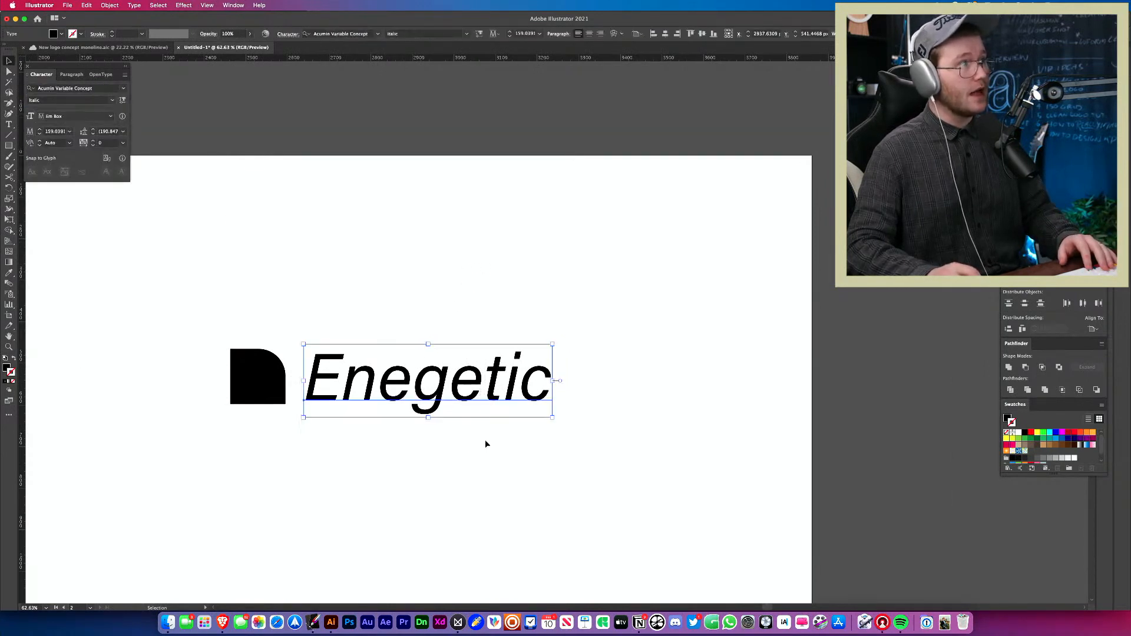
- Set the Enegetic text in Lockdown Sans Bold
{"action": "left_click", "coordinate": [76, 88]}
{"action": "type", "text": "l"}
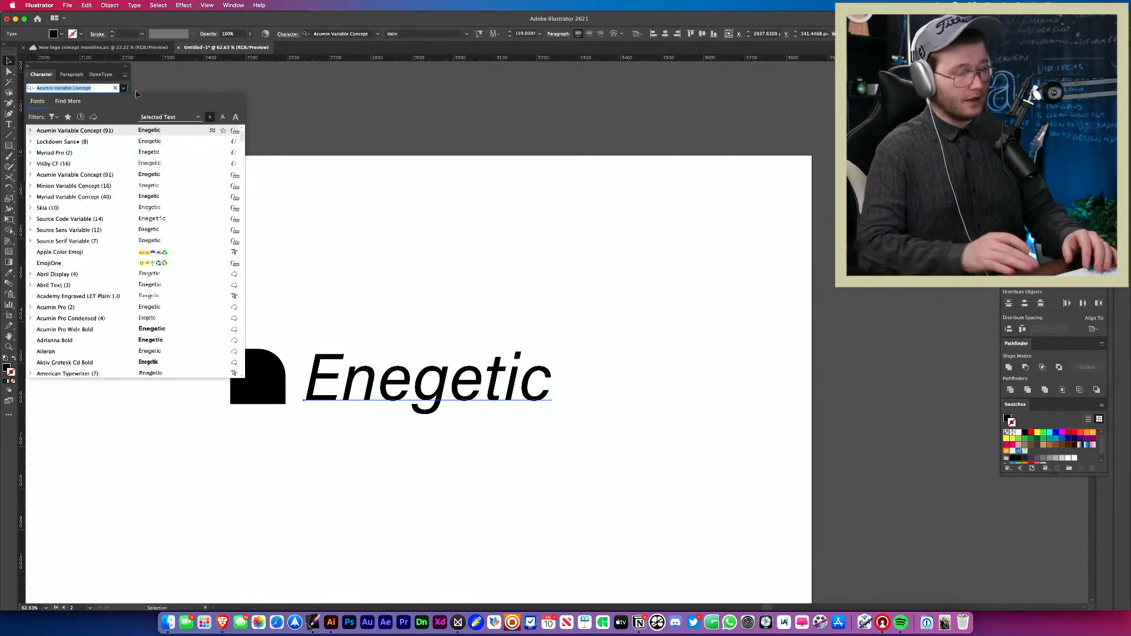
{"action": "type", "text": "ock"}
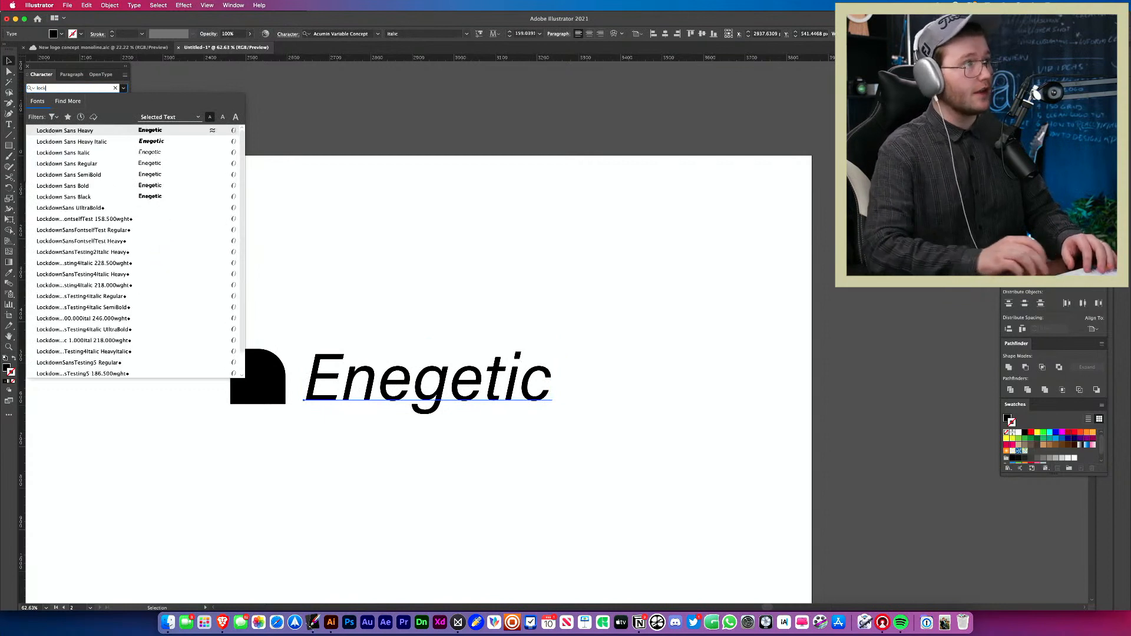
{"action": "left_click", "coordinate": [153, 186]}
{"action": "left_click", "coordinate": [576, 361]}
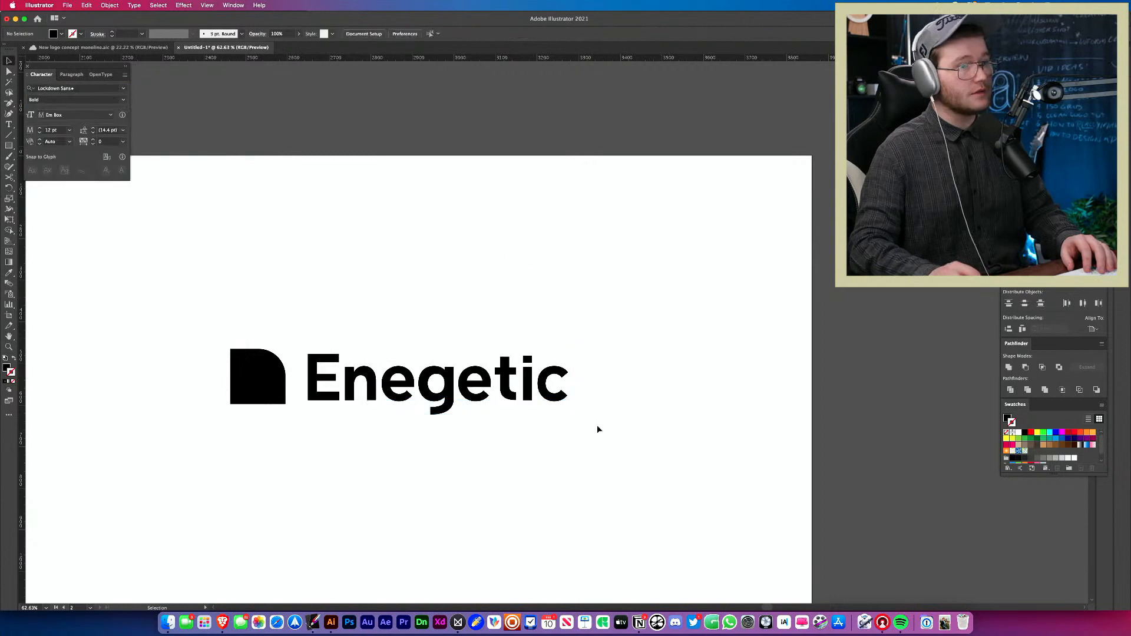
- Launch Glyphs, then return to Illustrator and correct the misspelled text to "Energetic"
{"action": "left_click", "coordinate": [602, 622]}
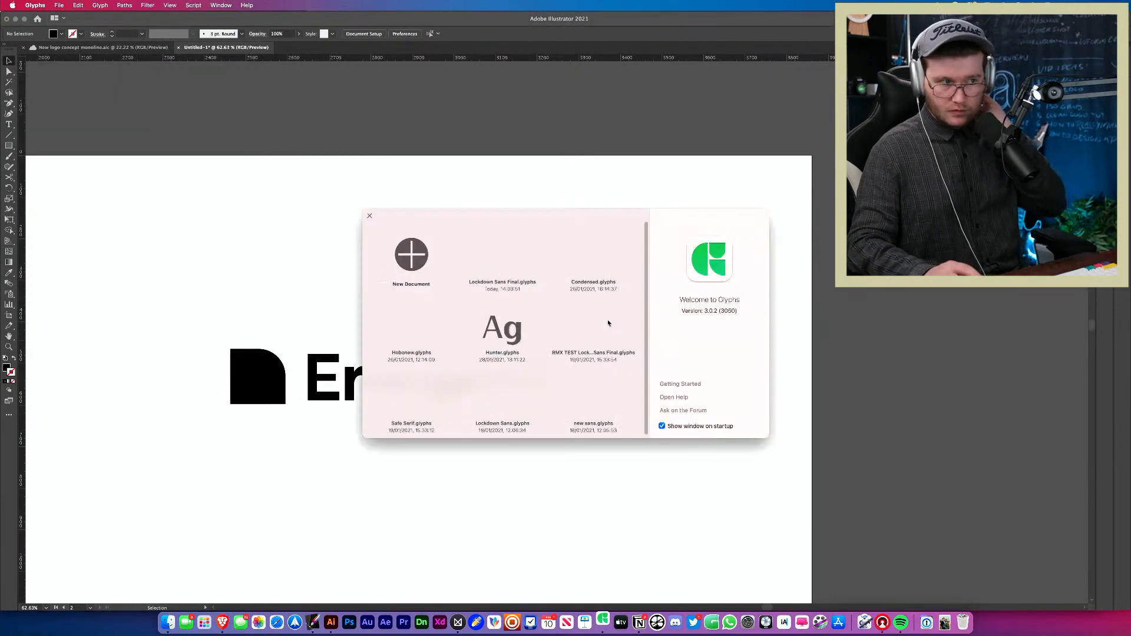
{"action": "key", "text": "super+Tab"}
{"action": "key", "text": "t"}
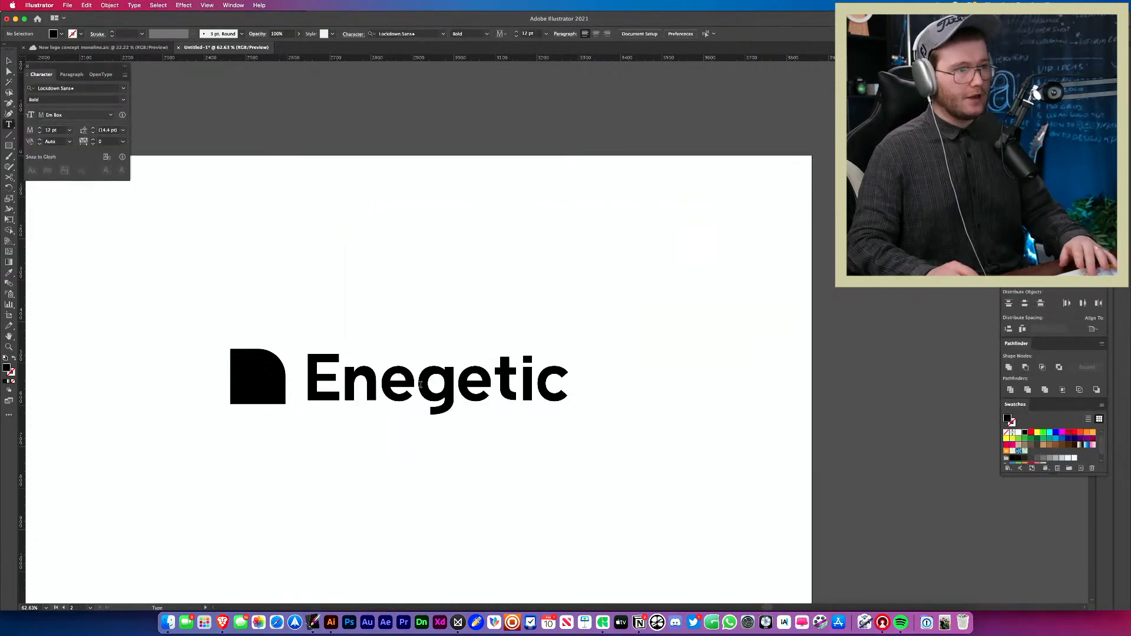
{"action": "left_click", "coordinate": [421, 387]}
{"action": "type", "text": "r"}
{"action": "key", "text": "Escape"}
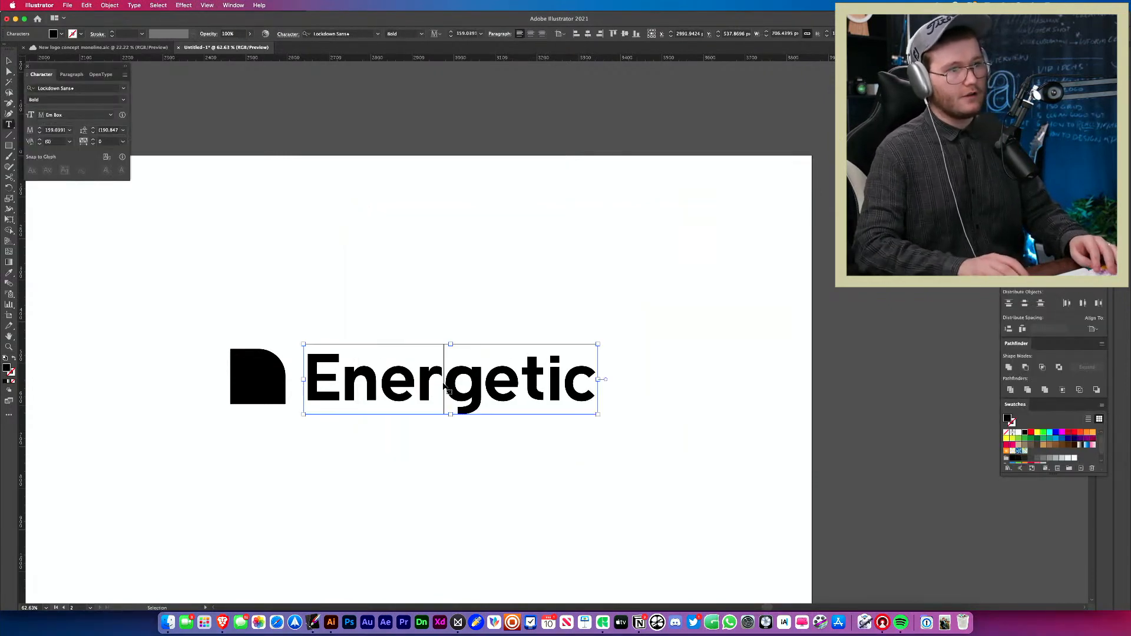
- Switch to Glyphs, open Lockdown Sans Final.glyphs and display the font's glyph overview
{"action": "key", "text": "super+Tab"}
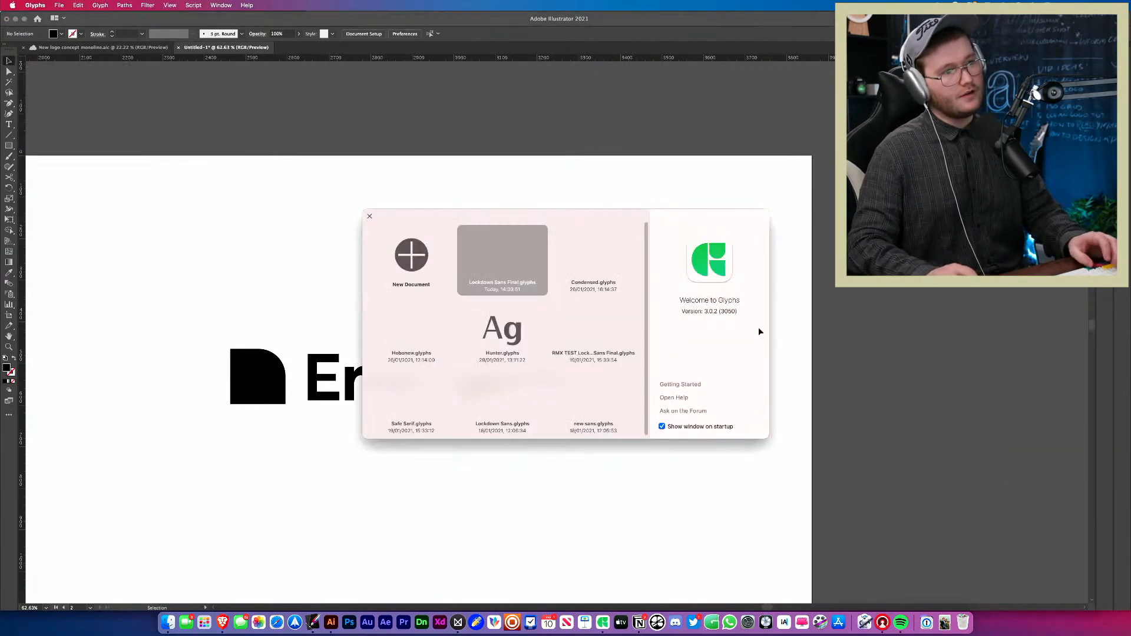
{"action": "left_click", "coordinate": [516, 272]}
{"action": "left_click_drag", "start_coordinate": [594, 357], "coordinate": [468, 255]}
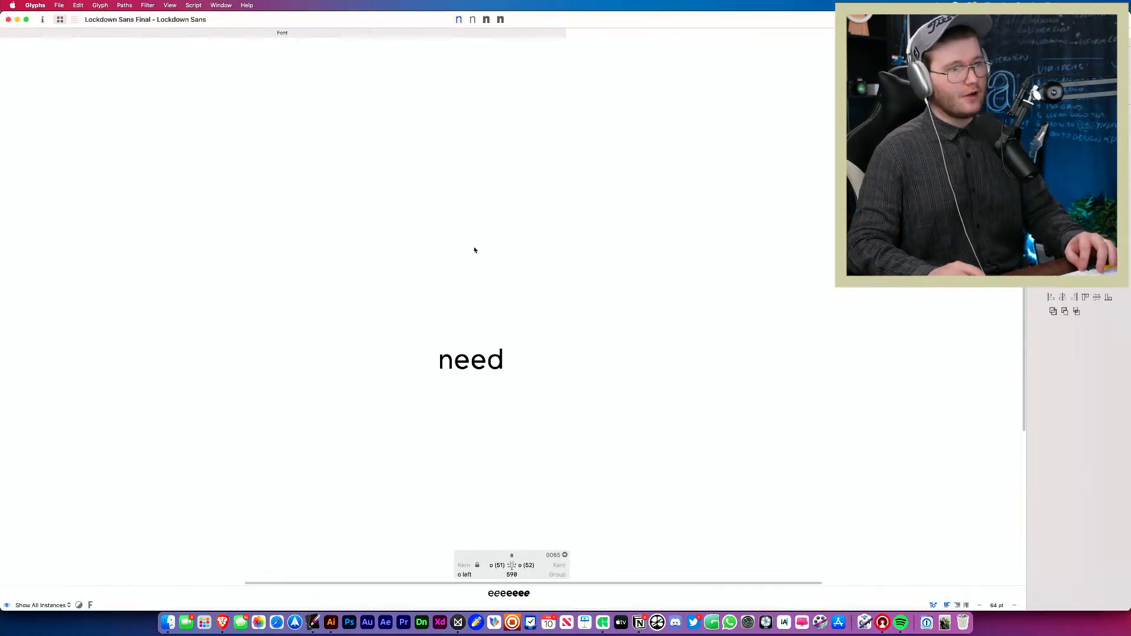
{"action": "left_click", "coordinate": [360, 30]}
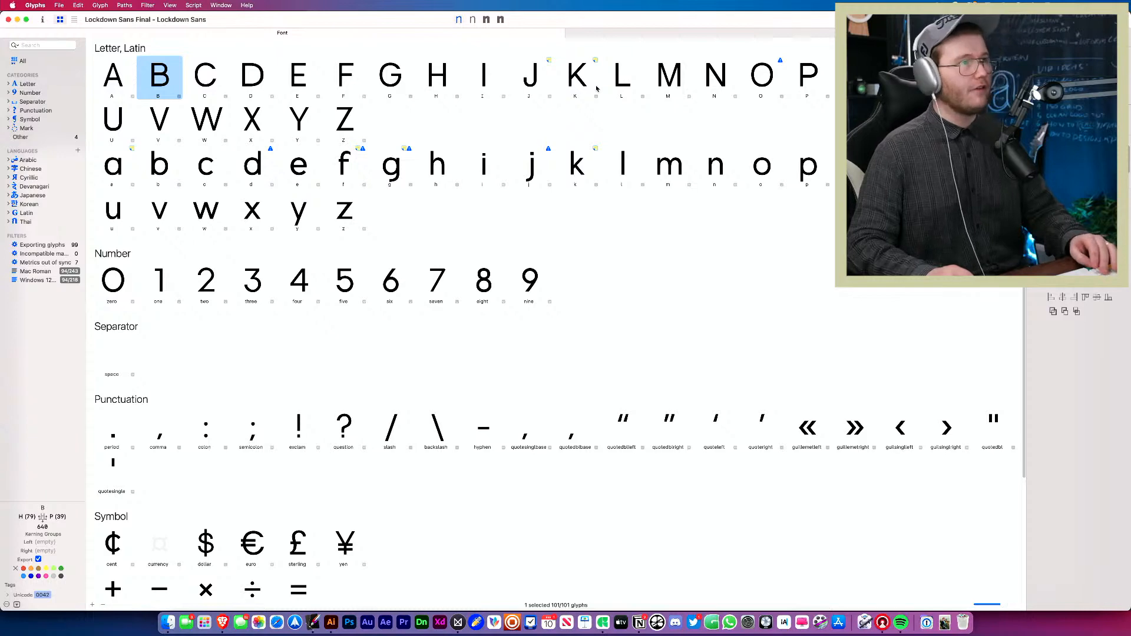
- Export Lockdown Sans as a variable font in .ttf format to the Fonts folder
{"action": "key", "text": "super+e"}
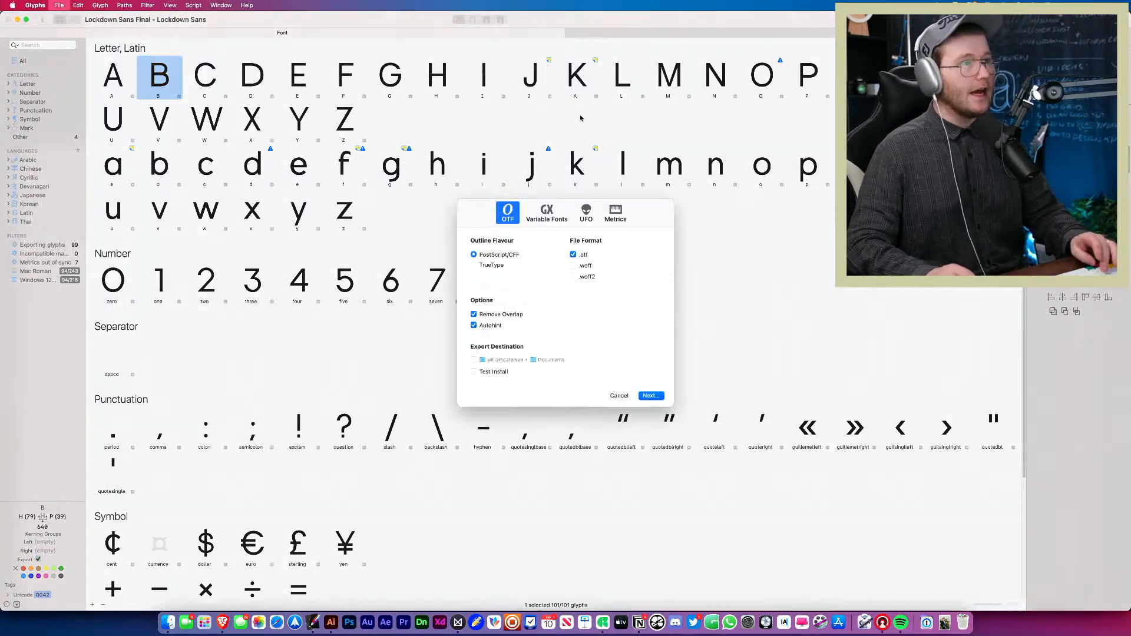
{"action": "left_click", "coordinate": [548, 223]}
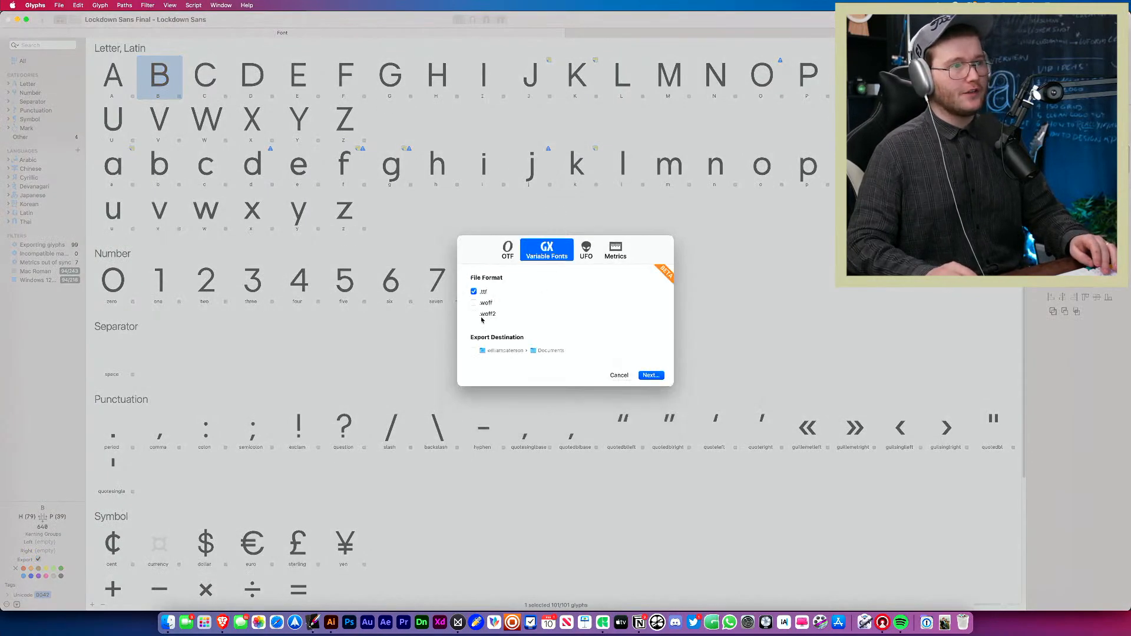
{"action": "left_click", "coordinate": [498, 251]}
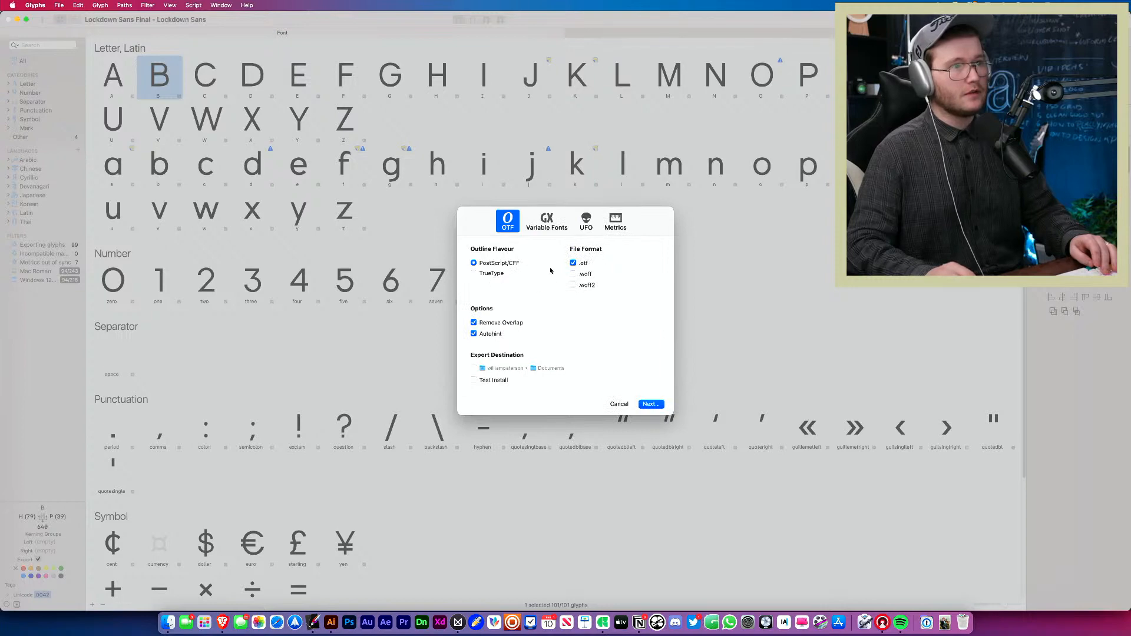
{"action": "left_click", "coordinate": [567, 227]}
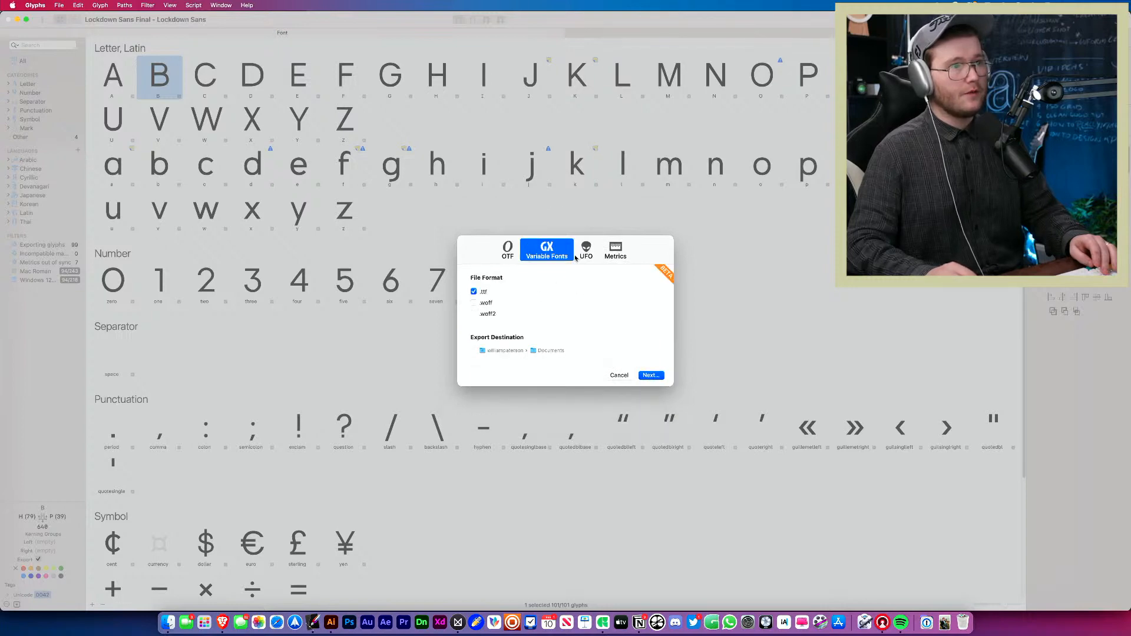
{"action": "left_click", "coordinate": [650, 375]}
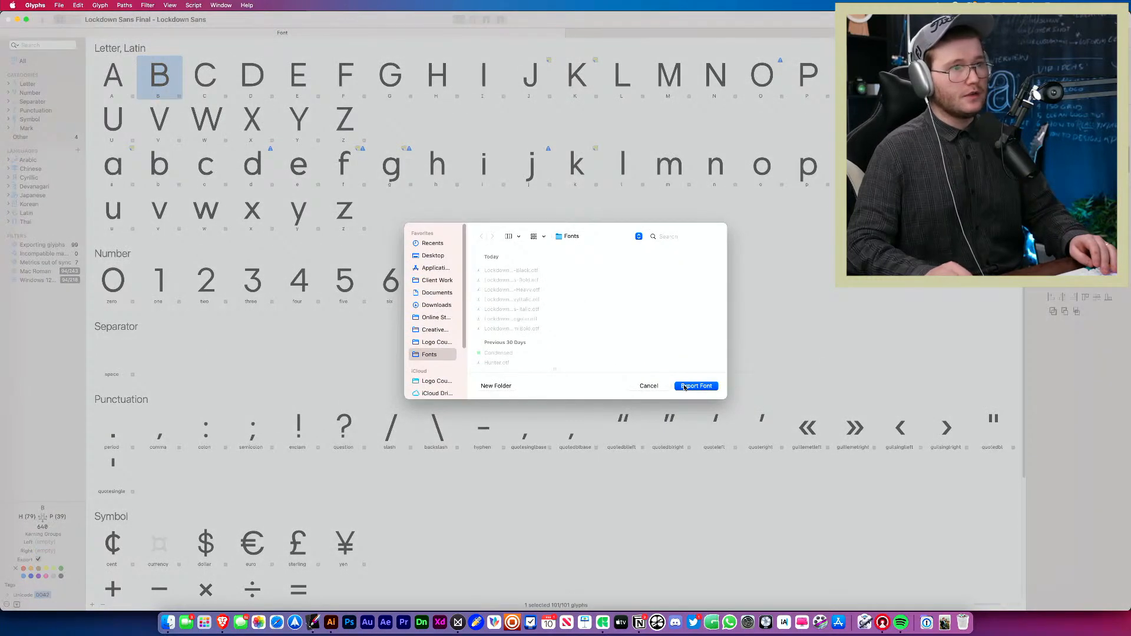
{"action": "left_click", "coordinate": [693, 387]}
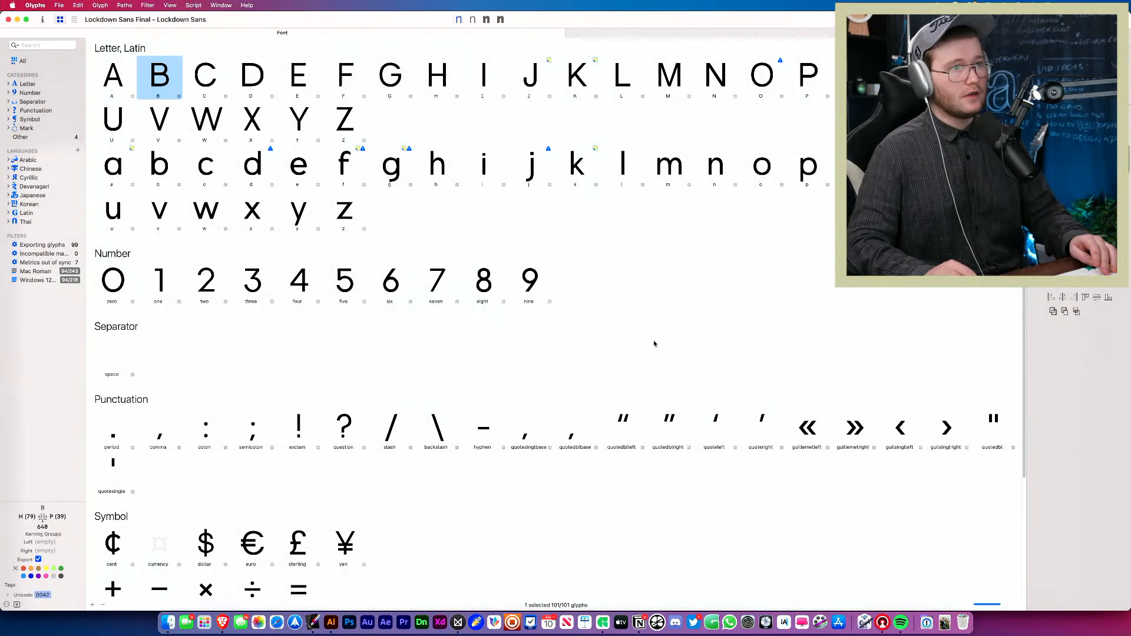
- Back in Illustrator, duplicate the square and Energetic text so one set sits near the artboard's upper edge and one near its middle
{"action": "key", "text": "super+Tab"}
{"action": "scroll", "coordinate": [565, 425], "scroll_direction": "left", "scroll_amount": 2}
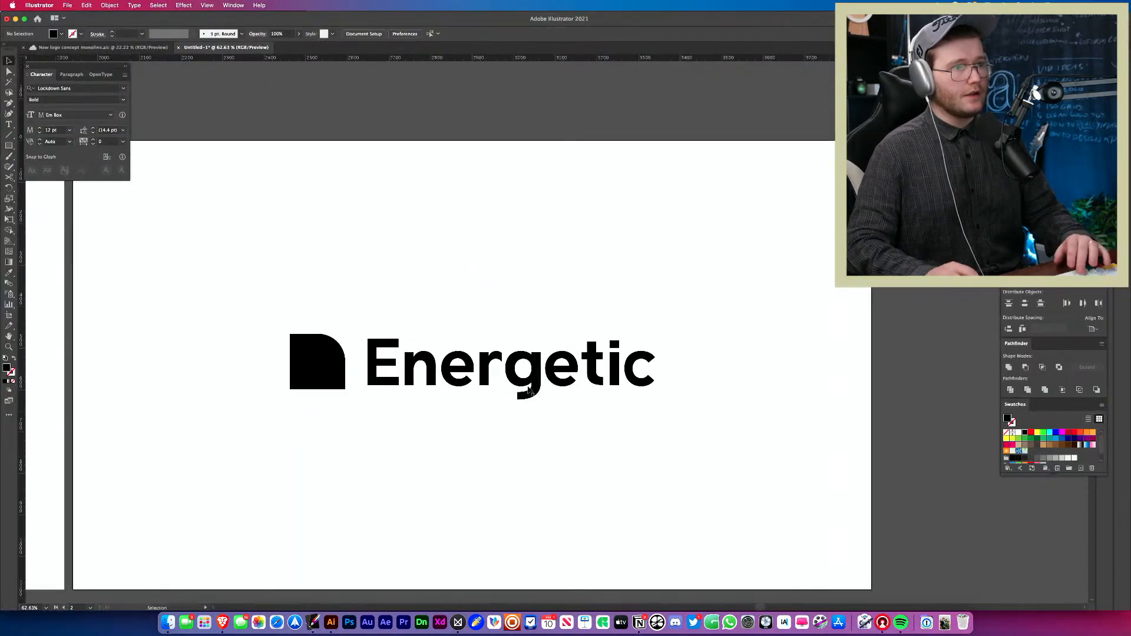
{"action": "left_click", "coordinate": [554, 380]}
{"action": "left_click_drag", "start_coordinate": [432, 269], "coordinate": [430, 414]}
{"action": "left_click", "coordinate": [449, 436]}
{"action": "left_click", "coordinate": [459, 401]}
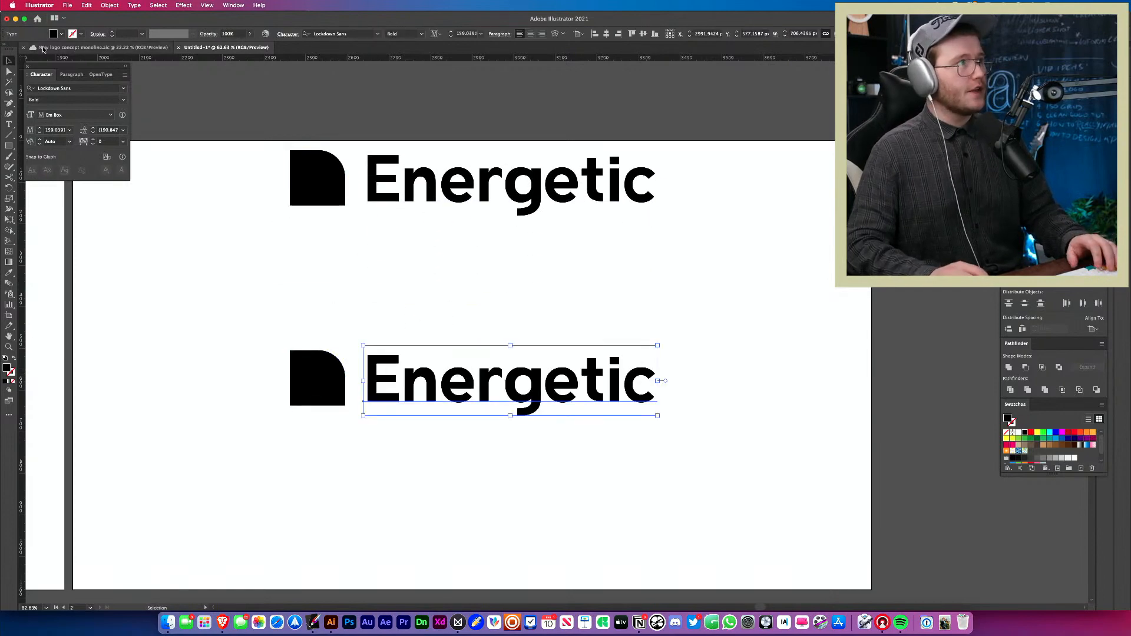
- Set the lower Energetic text in the variable version of Lockdown Sans Bold
{"action": "left_click", "coordinate": [78, 88]}
{"action": "type", "text": "lcok"}
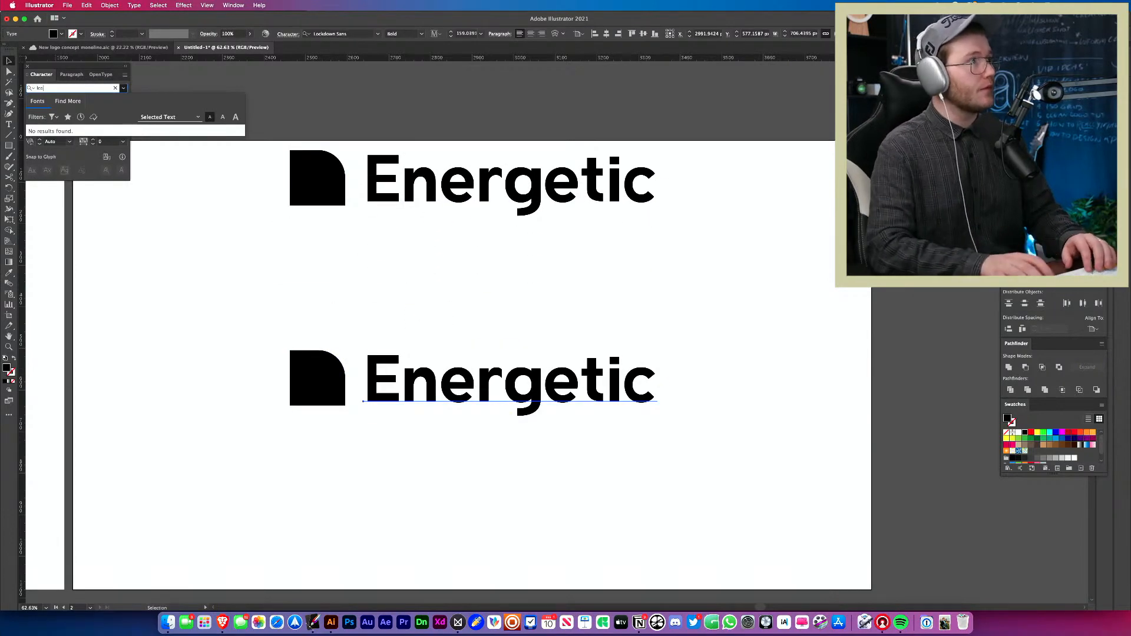
{"action": "key", "text": "BackSpace"}
{"action": "key", "text": "BackSpace"}
{"action": "type", "text": "ock"}
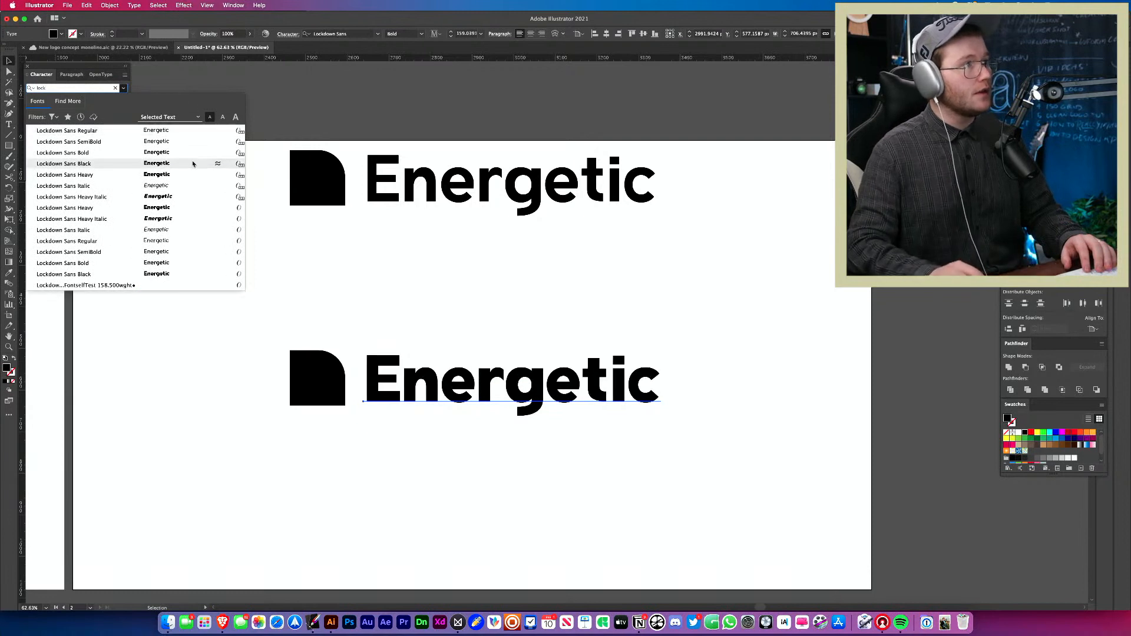
{"action": "key", "text": "Escape"}
- Move the lower square and Energetic text together horizontally towards the artboard's left edge
{"action": "scroll", "coordinate": [664, 300], "scroll_direction": "left", "scroll_amount": 5}
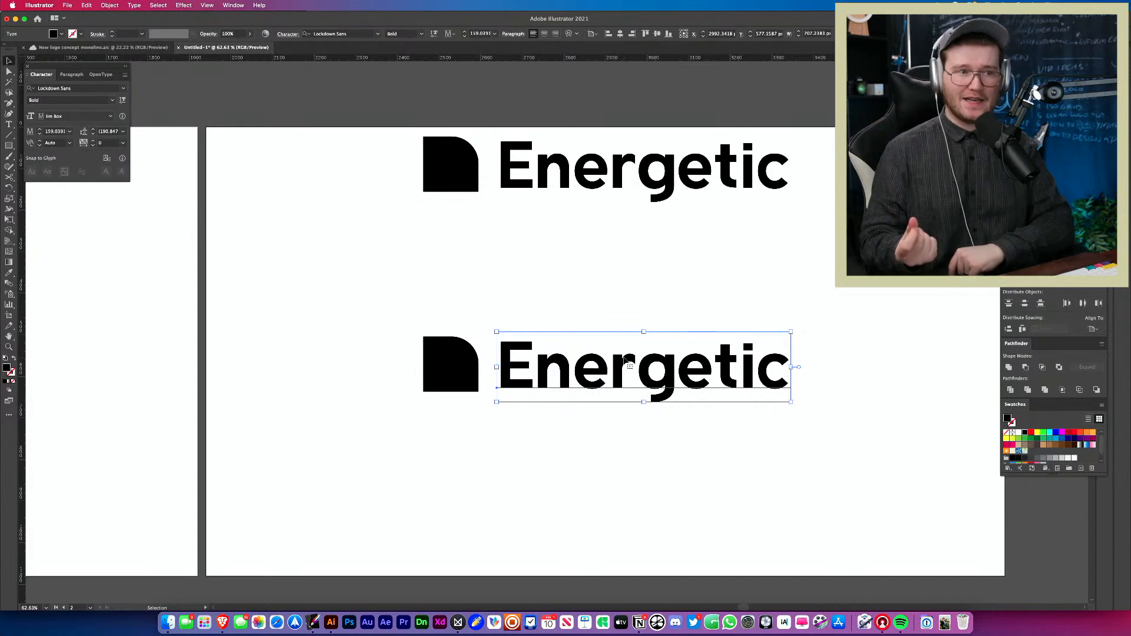
{"action": "left_click", "coordinate": [448, 383], "text": "shift"}
{"action": "left_click_drag", "start_coordinate": [448, 383], "coordinate": [260, 383]}
{"action": "left_click", "coordinate": [460, 449]}
{"action": "left_click", "coordinate": [466, 367]}
{"action": "left_click", "coordinate": [439, 314]}
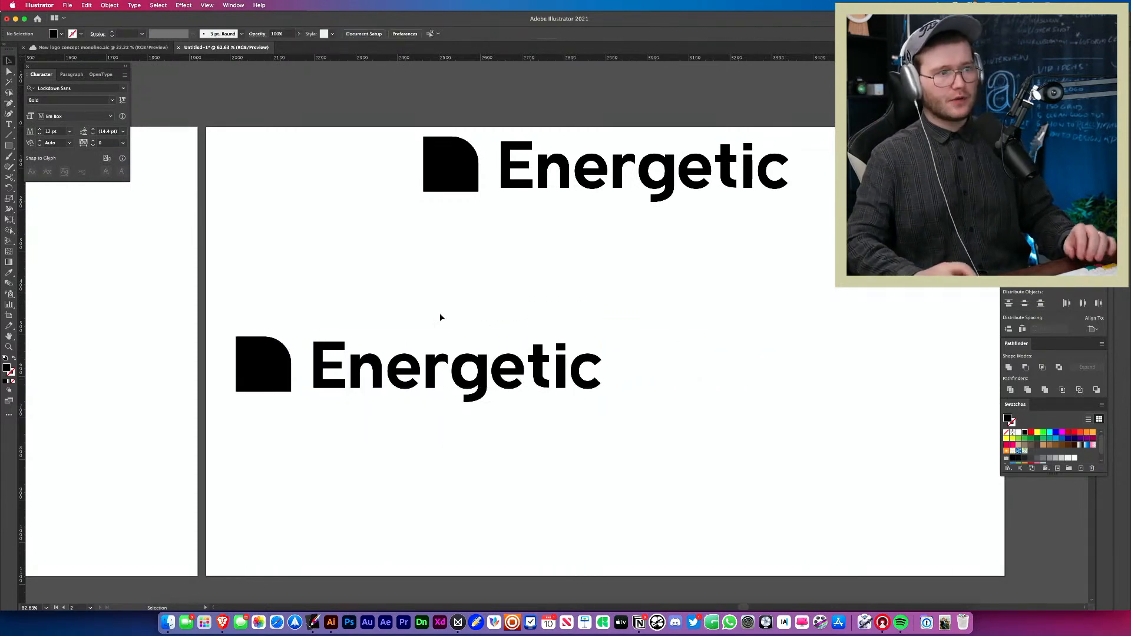
- Move the lower square and Energetic text straight up together towards the middle of the artboard
{"action": "left_click_drag", "start_coordinate": [439, 313], "coordinate": [510, 512]}
{"action": "left_click_drag", "start_coordinate": [339, 347], "coordinate": [298, 356]}
{"action": "key", "text": "super+z"}
{"action": "left_click_drag", "start_coordinate": [382, 283], "coordinate": [186, 412]}
{"action": "left_click_drag", "start_coordinate": [265, 361], "coordinate": [265, 301]}
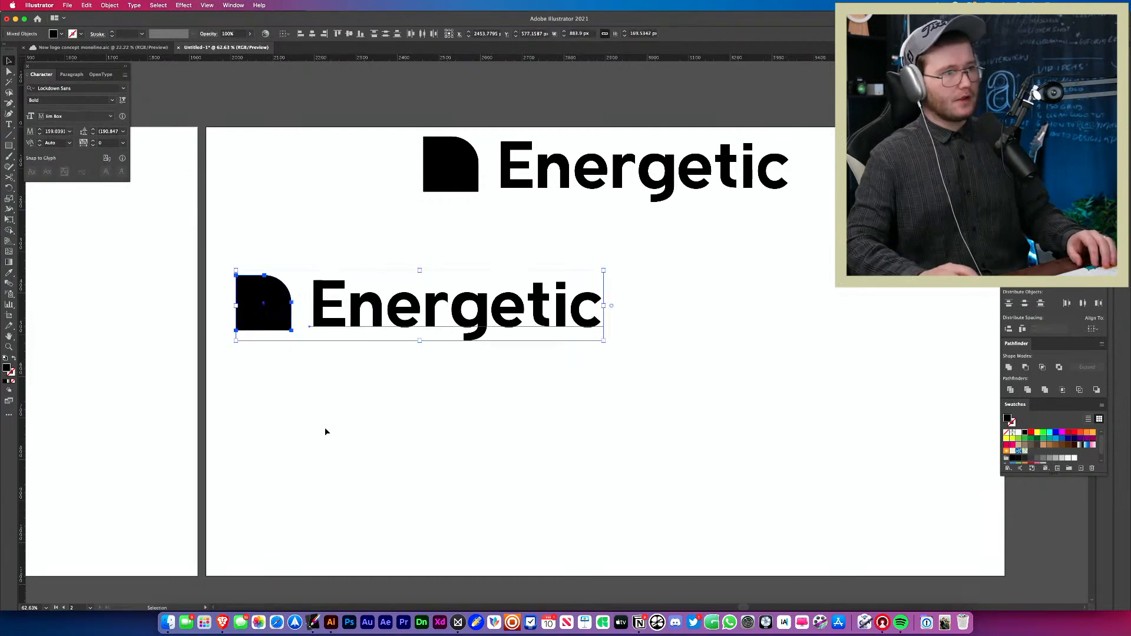
{"action": "left_click", "coordinate": [325, 431]}
- Scale the middle Energetic text to about 129.57 pt and set it closer beside its square
{"action": "left_click_drag", "start_coordinate": [450, 325], "coordinate": [442, 329]}
{"action": "left_click_drag", "start_coordinate": [600, 275], "coordinate": [530, 286]}
{"action": "key", "text": "super+h"}
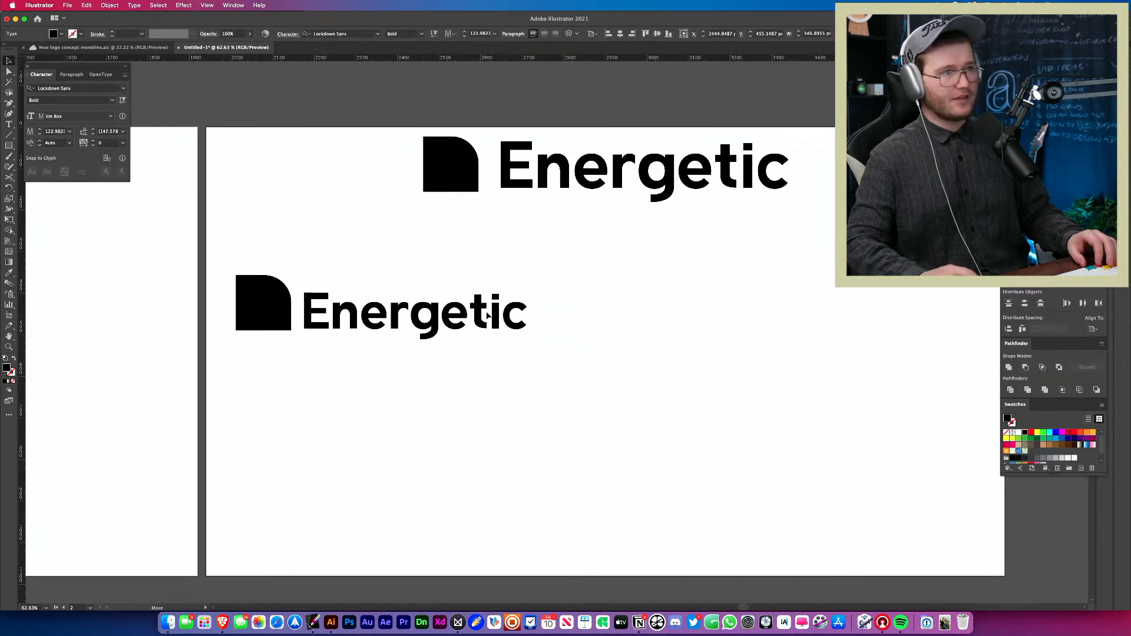
{"action": "left_click_drag", "start_coordinate": [487, 316], "coordinate": [487, 316]}
{"action": "left_click_drag", "start_coordinate": [531, 285], "coordinate": [540, 280]}
- Duplicate the middle square and Energetic text directly below the original pair
{"action": "left_click_drag", "start_coordinate": [503, 370], "coordinate": [127, 337]}
{"action": "left_click", "coordinate": [433, 380]}
{"action": "left_click_drag", "start_coordinate": [434, 380], "coordinate": [187, 255]}
{"action": "left_click_drag", "start_coordinate": [278, 307], "coordinate": [278, 430]}
{"action": "left_click", "coordinate": [348, 539]}
{"action": "left_click_drag", "start_coordinate": [545, 481], "coordinate": [413, 496]}
{"action": "left_click", "coordinate": [413, 496]}
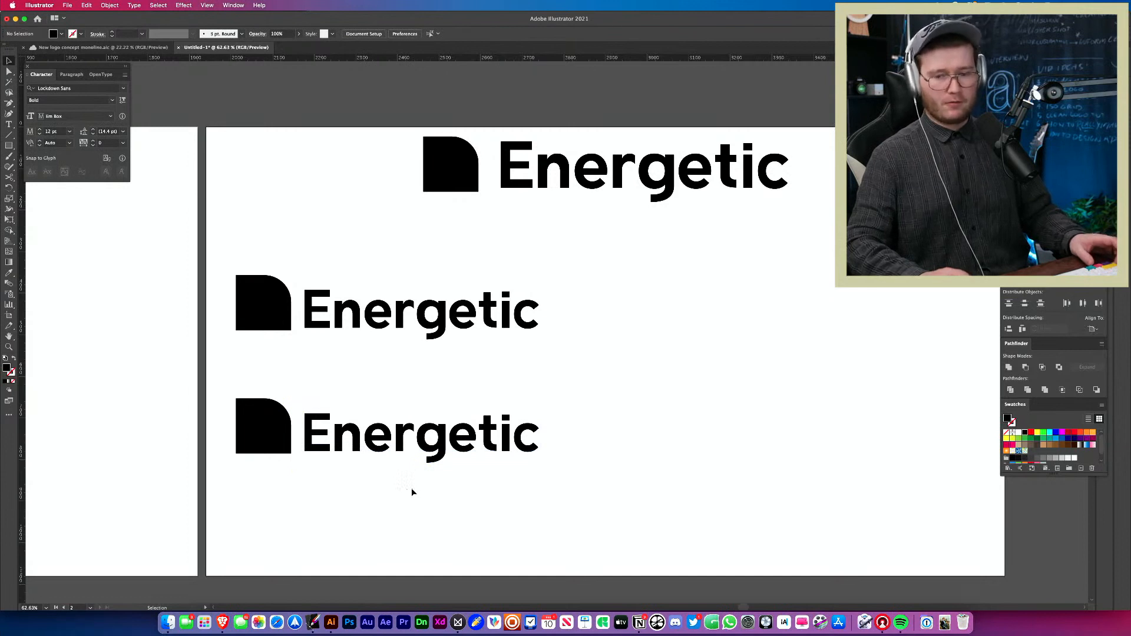
- Slant the lowest Energetic text by raising the variable font's Italic axis
{"action": "left_click_drag", "start_coordinate": [410, 487], "coordinate": [321, 366]}
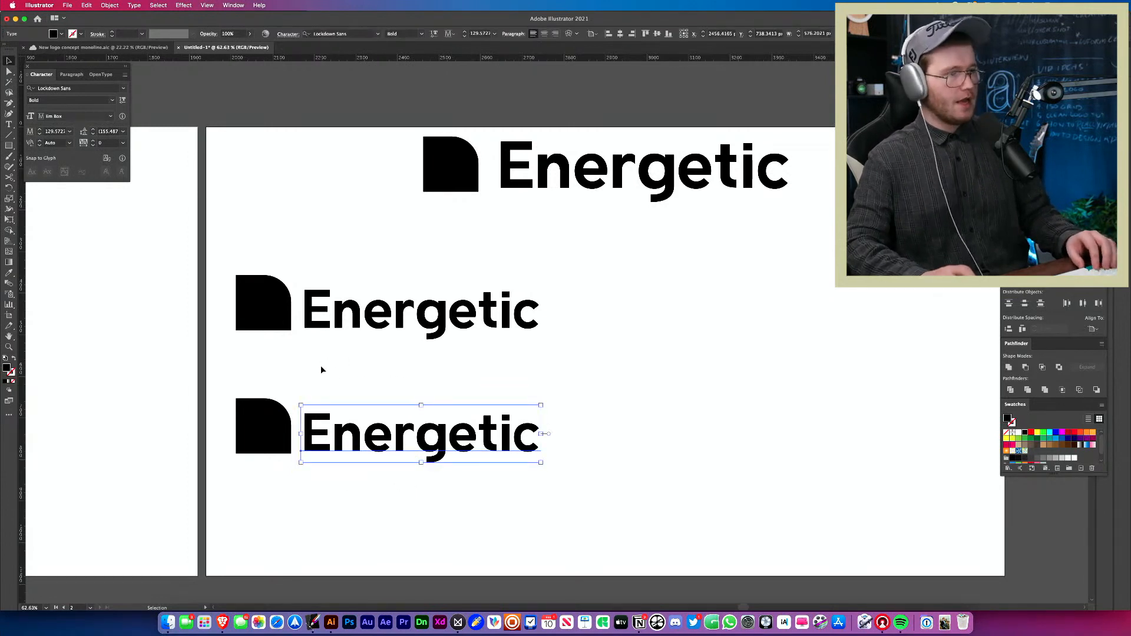
{"action": "left_click", "coordinate": [123, 100]}
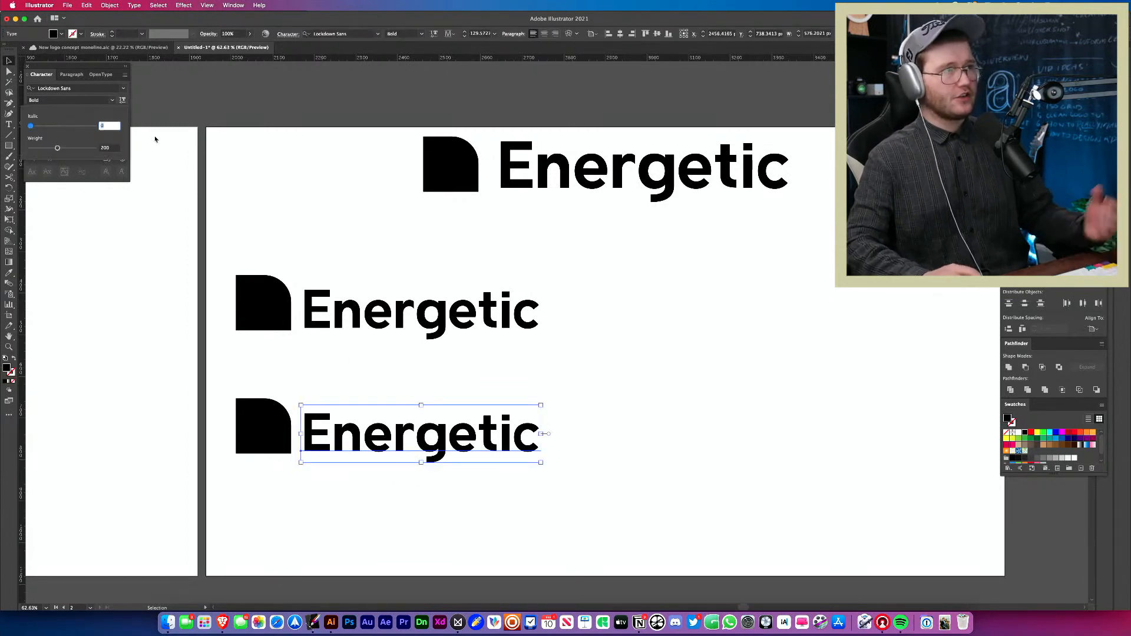
{"action": "left_click_drag", "start_coordinate": [31, 125], "coordinate": [82, 127]}
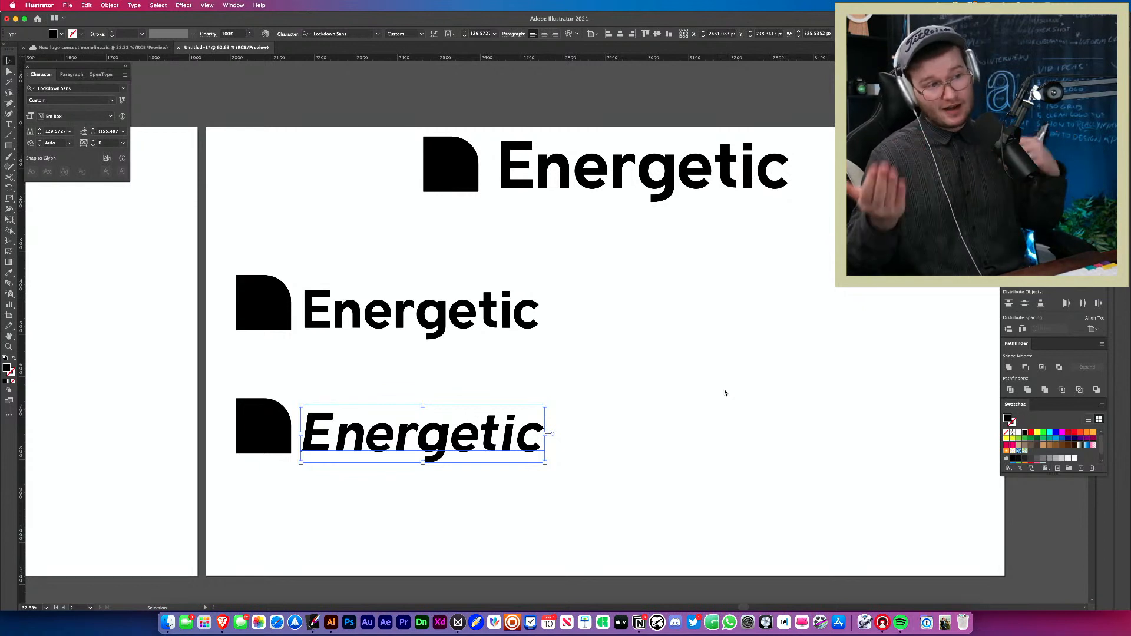
{"action": "left_click", "coordinate": [548, 500]}
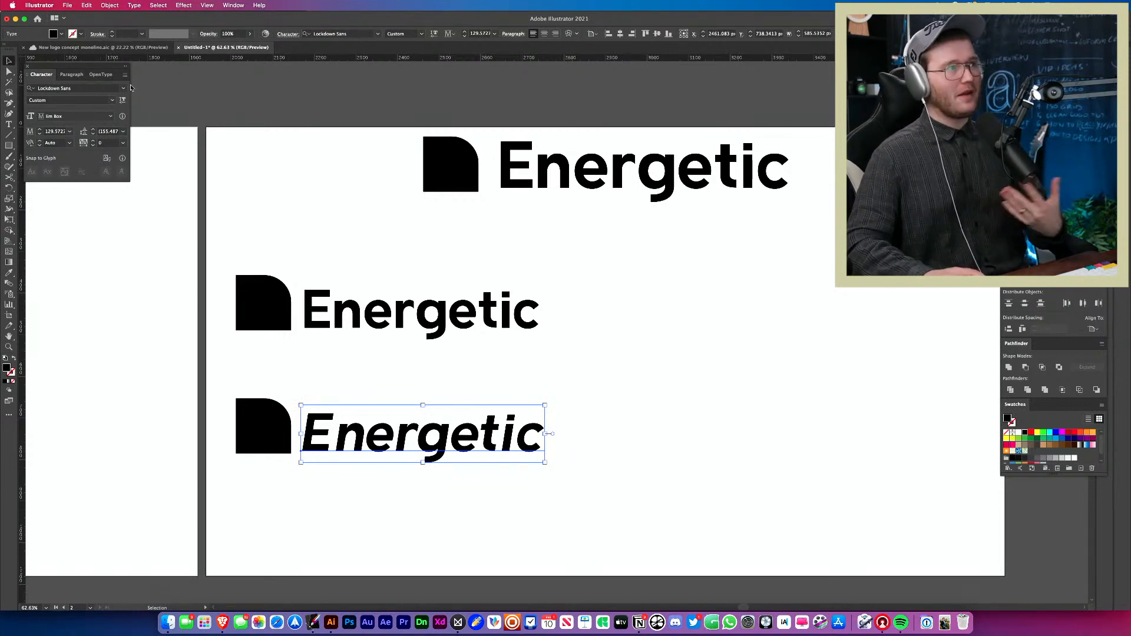
- Return the lowest Energetic text's Italic axis to 0
{"action": "left_click", "coordinate": [122, 100]}
{"action": "left_click_drag", "start_coordinate": [55, 134], "coordinate": [29, 134]}
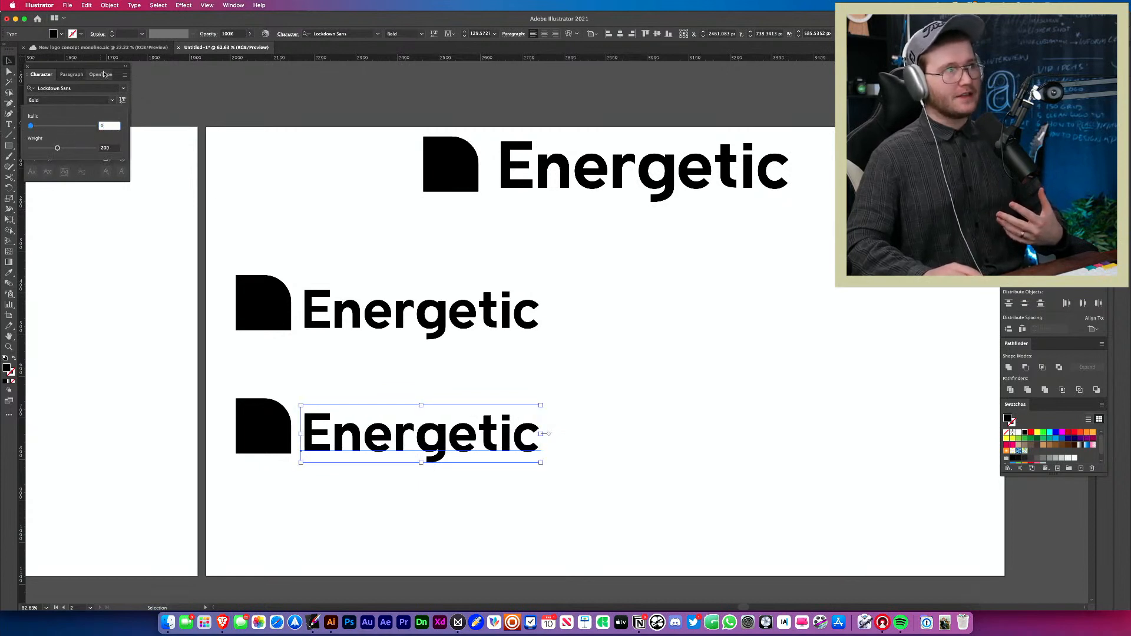
{"action": "left_click", "coordinate": [160, 161]}
- Move the lowest Energetic text away from its square and raise its Weight axis to 400, Heavy
{"action": "left_click_drag", "start_coordinate": [412, 437], "coordinate": [647, 418]}
{"action": "left_click_drag", "start_coordinate": [80, 71], "coordinate": [451, 371]}
{"action": "left_click", "coordinate": [496, 402]}
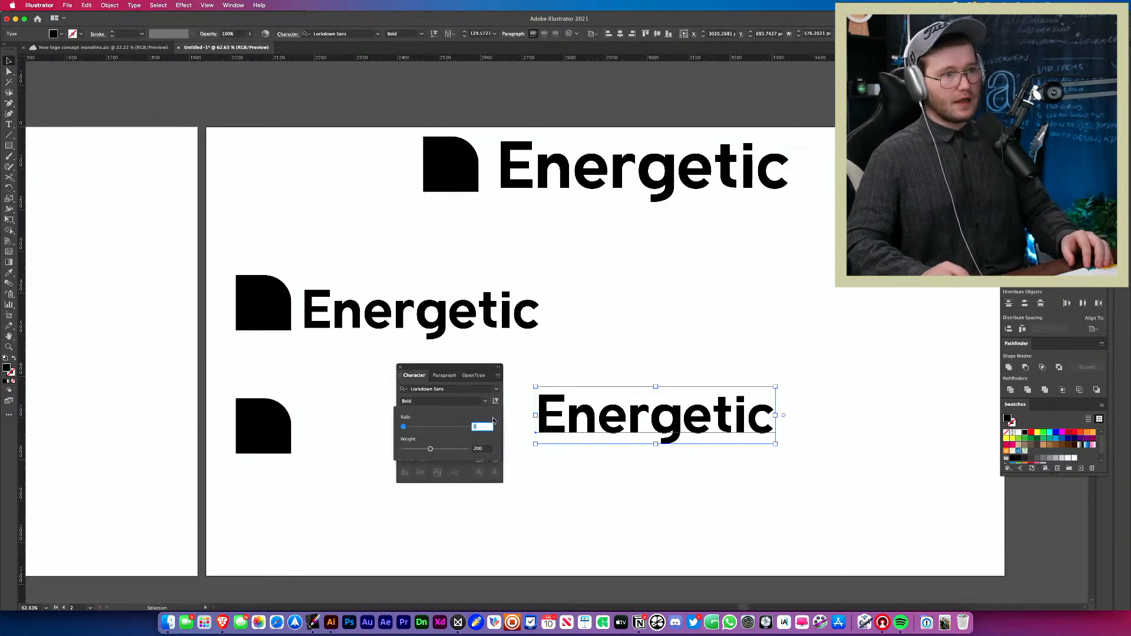
{"action": "left_click_drag", "start_coordinate": [431, 449], "coordinate": [478, 459]}
{"action": "left_click", "coordinate": [654, 465]}
{"action": "left_click", "coordinate": [645, 457]}
- Place the Character panel beside the Heavy Energetic text and lower its Weight axis to a custom value slightly above Bold
{"action": "key", "text": "z"}
{"action": "left_click_drag", "start_coordinate": [644, 456], "coordinate": [760, 451]}
{"action": "left_click_drag", "start_coordinate": [760, 450], "coordinate": [720, 451]}
{"action": "key", "text": "v"}
{"action": "left_click_drag", "start_coordinate": [458, 366], "coordinate": [264, 301]}
{"action": "left_click", "coordinate": [559, 371]}
{"action": "left_click", "coordinate": [300, 335]}
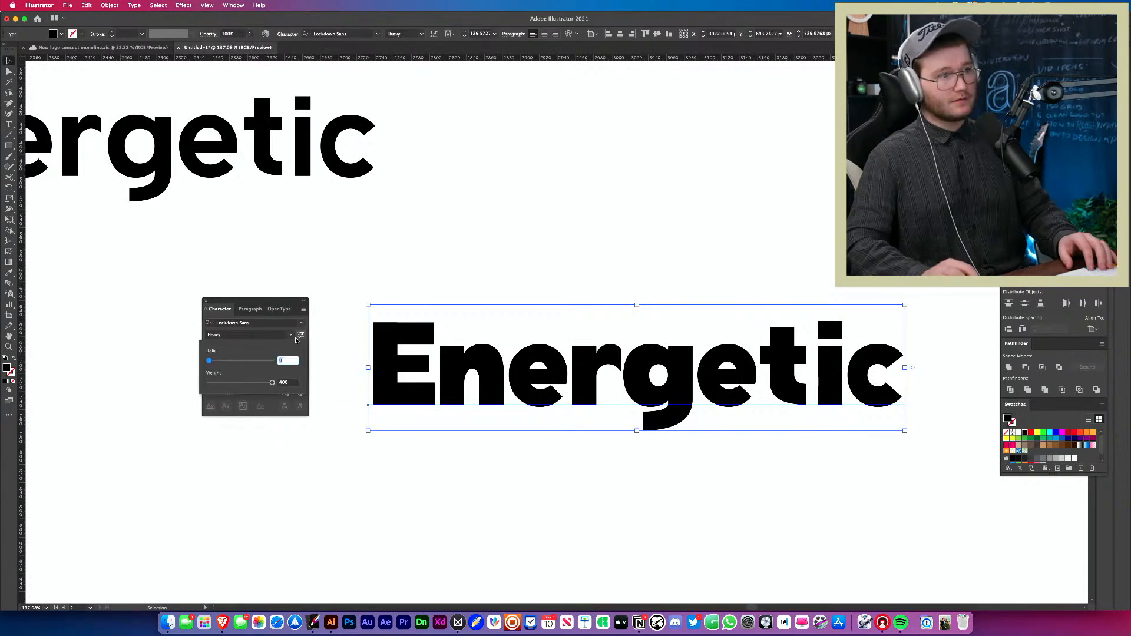
{"action": "left_click_drag", "start_coordinate": [272, 382], "coordinate": [242, 391]}
{"action": "left_click", "coordinate": [465, 432]}
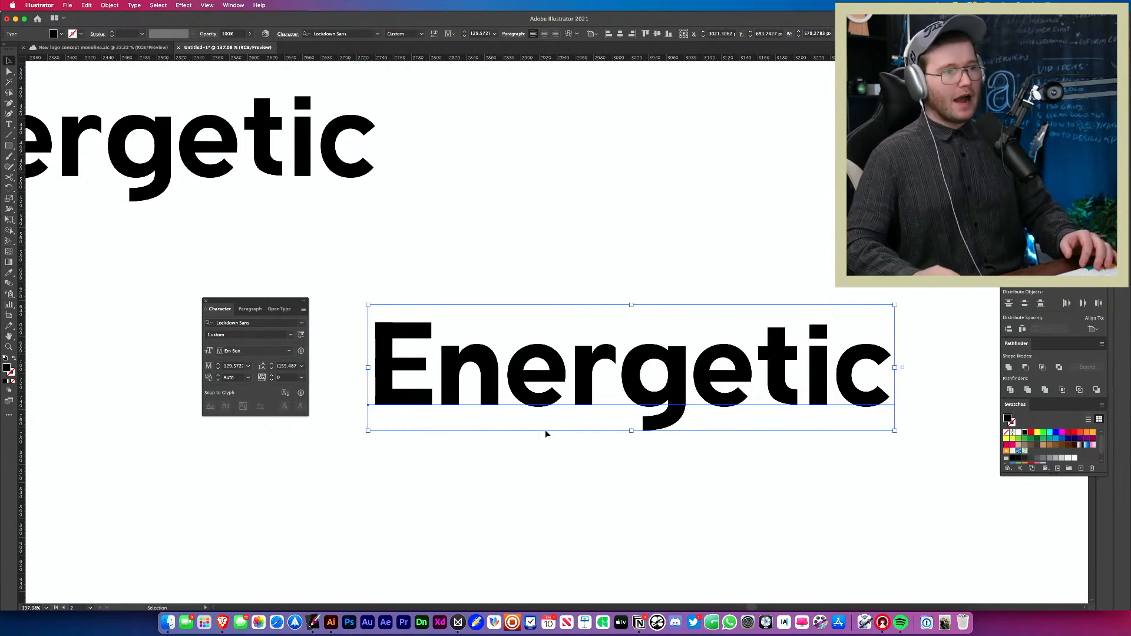
- Try lighter Weight axis values such as 155 on the Energetic text, ending close to Bold
{"action": "left_click", "coordinate": [300, 334]}
{"action": "left_click_drag", "start_coordinate": [238, 383], "coordinate": [230, 387]}
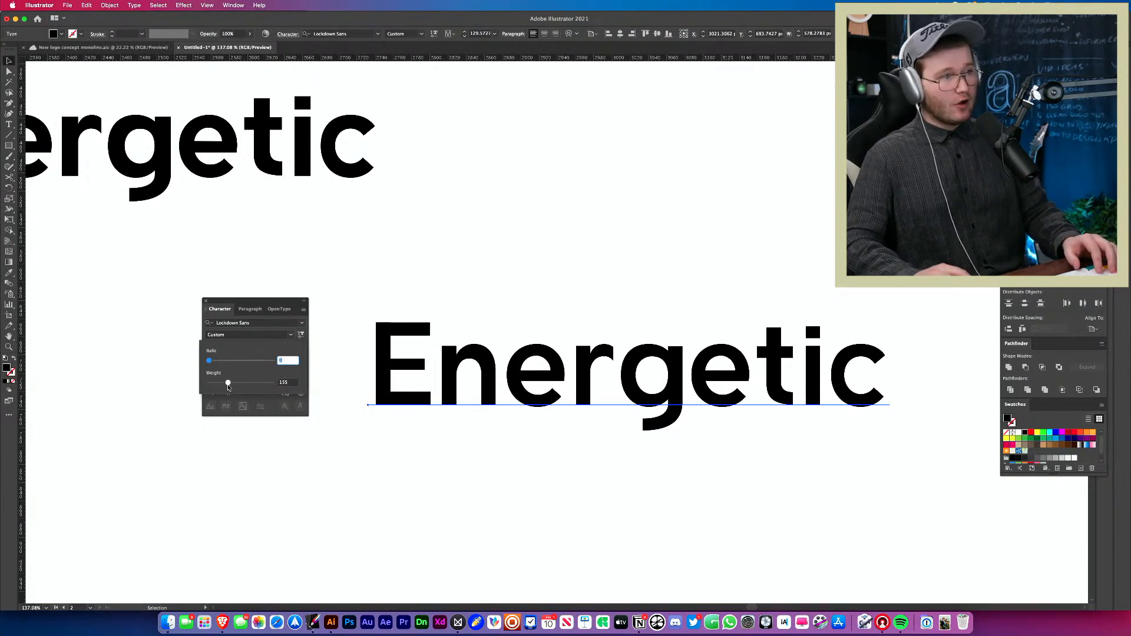
{"action": "left_click", "coordinate": [288, 336]}
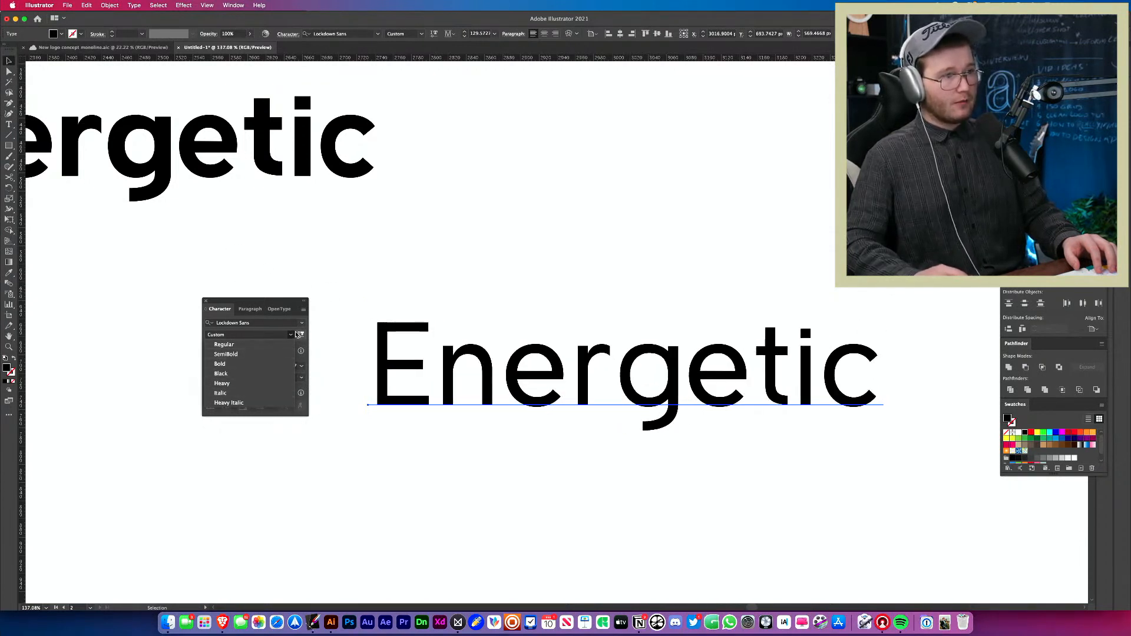
{"action": "left_click", "coordinate": [301, 335]}
{"action": "left_click", "coordinate": [301, 335]}
{"action": "left_click_drag", "start_coordinate": [230, 383], "coordinate": [264, 388]}
{"action": "left_click", "coordinate": [554, 461]}
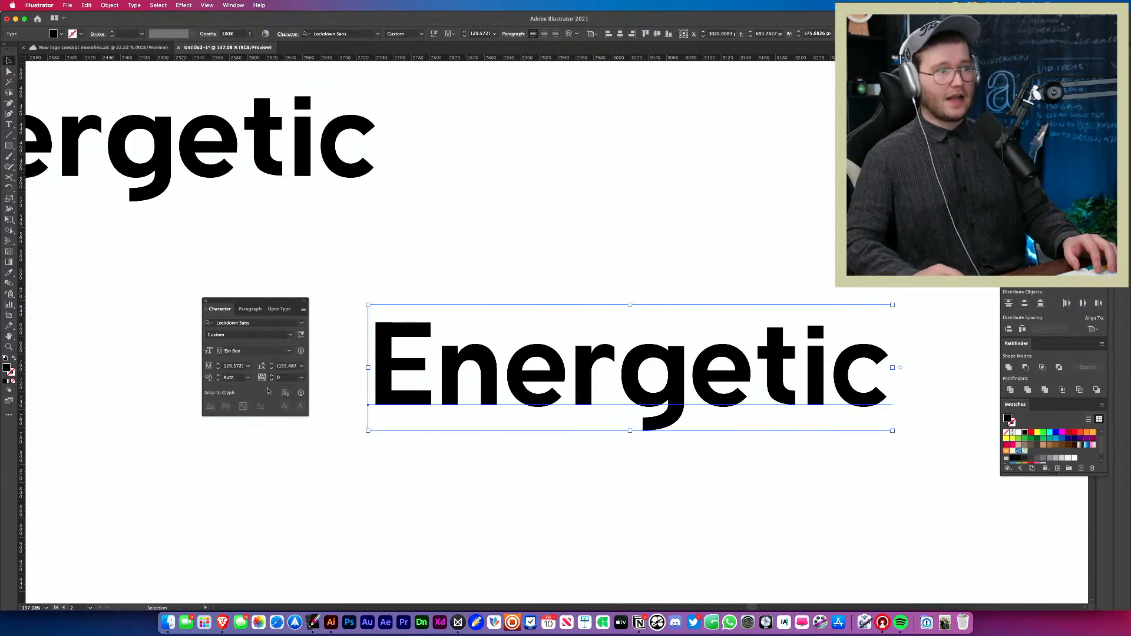
- Lower the Energetic text's Weight axis slightly to a custom value just under Bold and deselect the text
{"action": "left_click", "coordinate": [301, 336]}
{"action": "left_click_drag", "start_coordinate": [235, 382], "coordinate": [219, 363]}
{"action": "left_click", "coordinate": [434, 454]}
{"action": "left_click", "coordinate": [771, 250]}
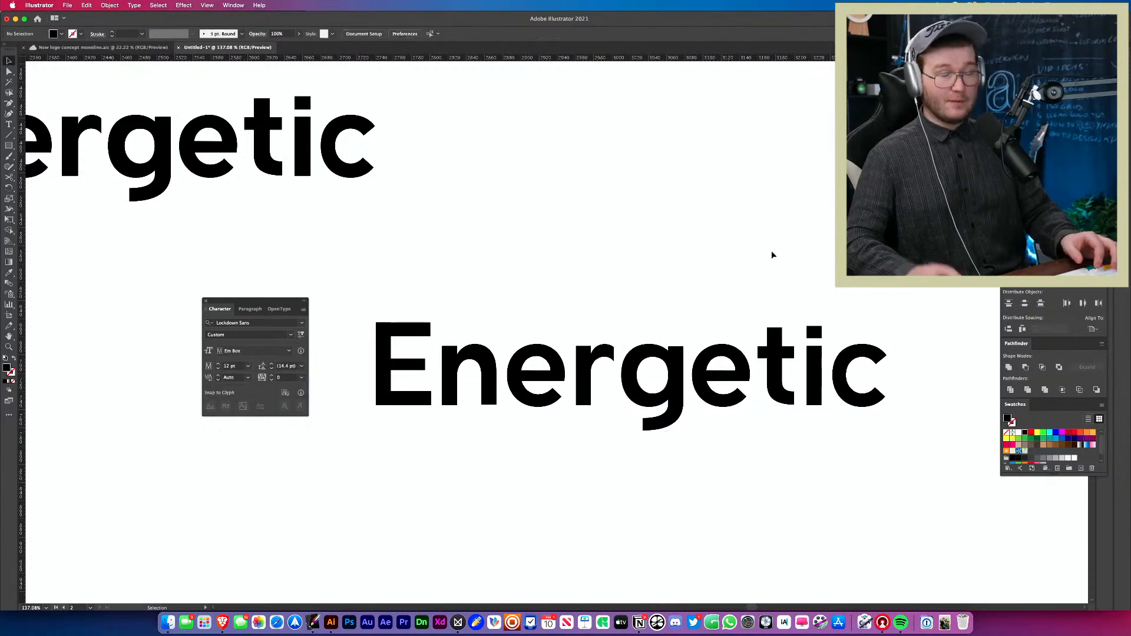
- Close the Untitled-1 document with the Energetic samples without saving it
{"action": "key", "text": "a"}
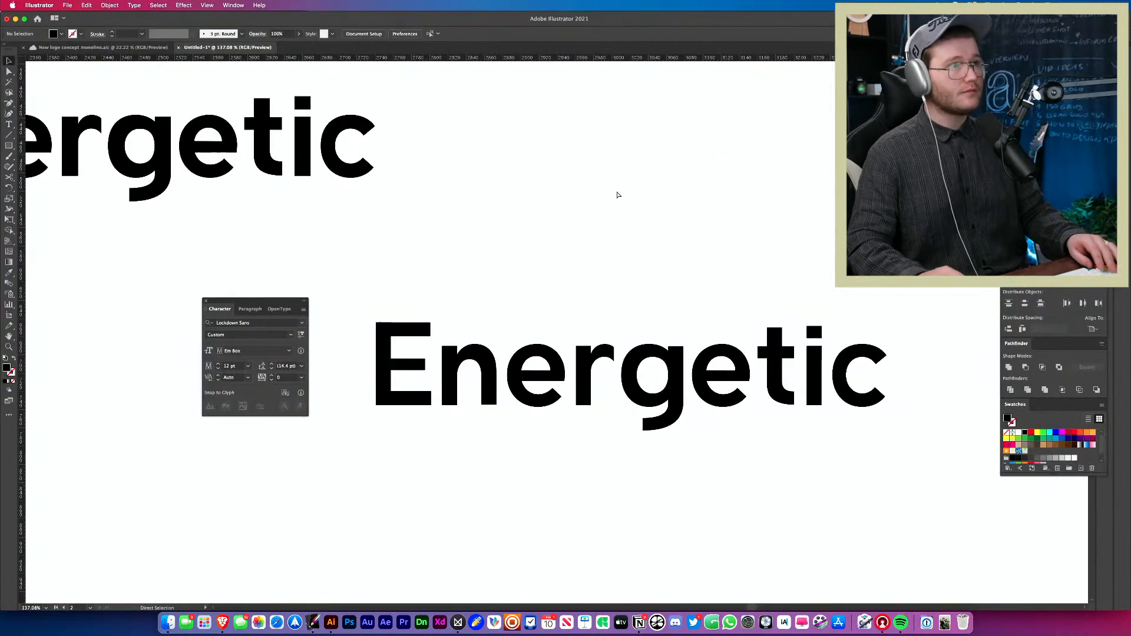
{"action": "key", "text": "super+w"}
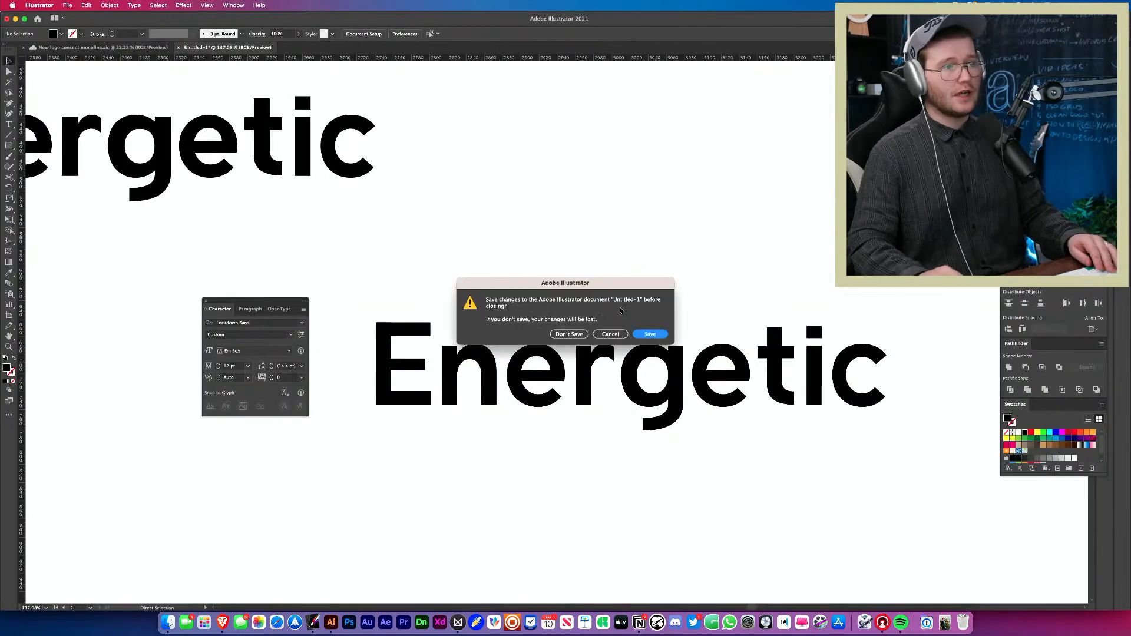
{"action": "left_click", "coordinate": [569, 334]}
- Move the Character panel clear of the script wordmark on the lower orange artboard
{"action": "left_click_drag", "start_coordinate": [842, 408], "coordinate": [595, 400]}
{"action": "key", "text": "z"}
{"action": "left_click_drag", "start_coordinate": [927, 382], "coordinate": [508, 239]}
{"action": "scroll", "coordinate": [509, 239], "scroll_direction": "down", "scroll_amount": 5}
{"action": "scroll", "coordinate": [497, 326], "scroll_direction": "right", "scroll_amount": 3}
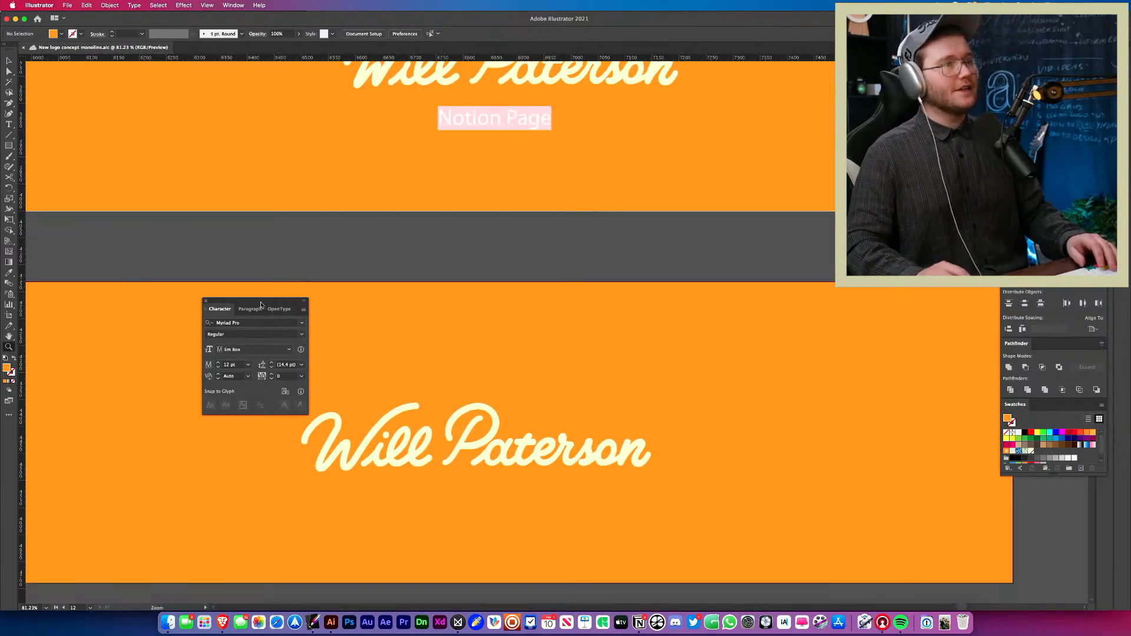
{"action": "left_click_drag", "start_coordinate": [261, 303], "coordinate": [107, 168]}
{"action": "left_click_drag", "start_coordinate": [353, 357], "coordinate": [401, 277]}
{"action": "left_click_drag", "start_coordinate": [482, 338], "coordinate": [521, 340]}
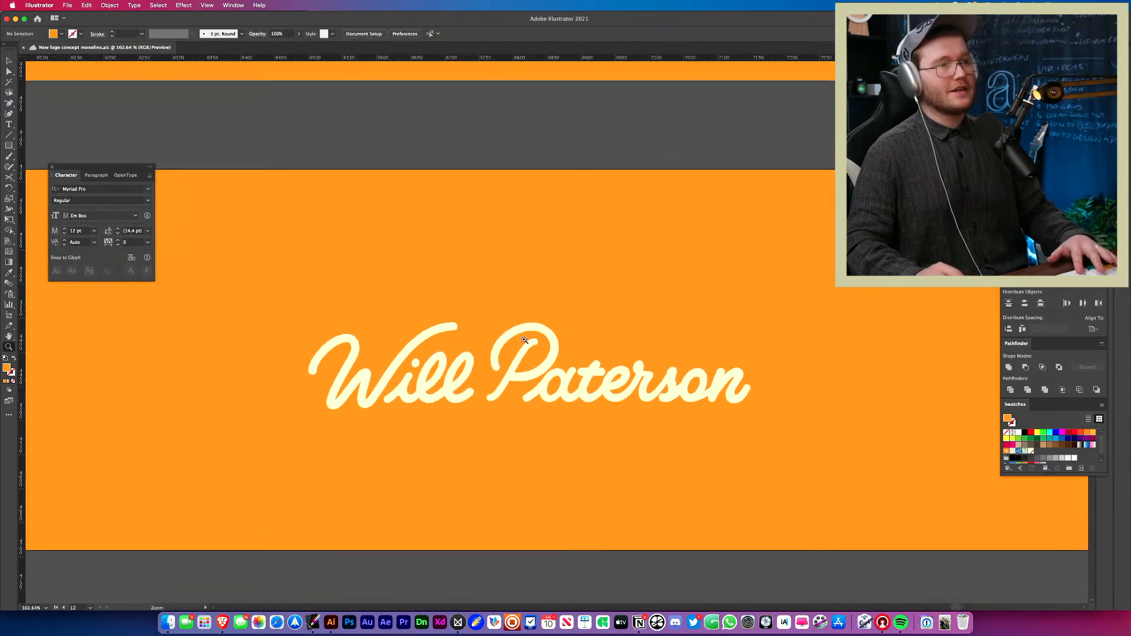
- Convert the stroked W of the lower script wordmark into a filled shape with Outline Stroke
{"action": "left_click_drag", "start_coordinate": [345, 356], "coordinate": [442, 361]}
{"action": "key", "text": "v"}
{"action": "left_click", "coordinate": [357, 364]}
{"action": "key", "text": "z"}
{"action": "key", "text": "v"}
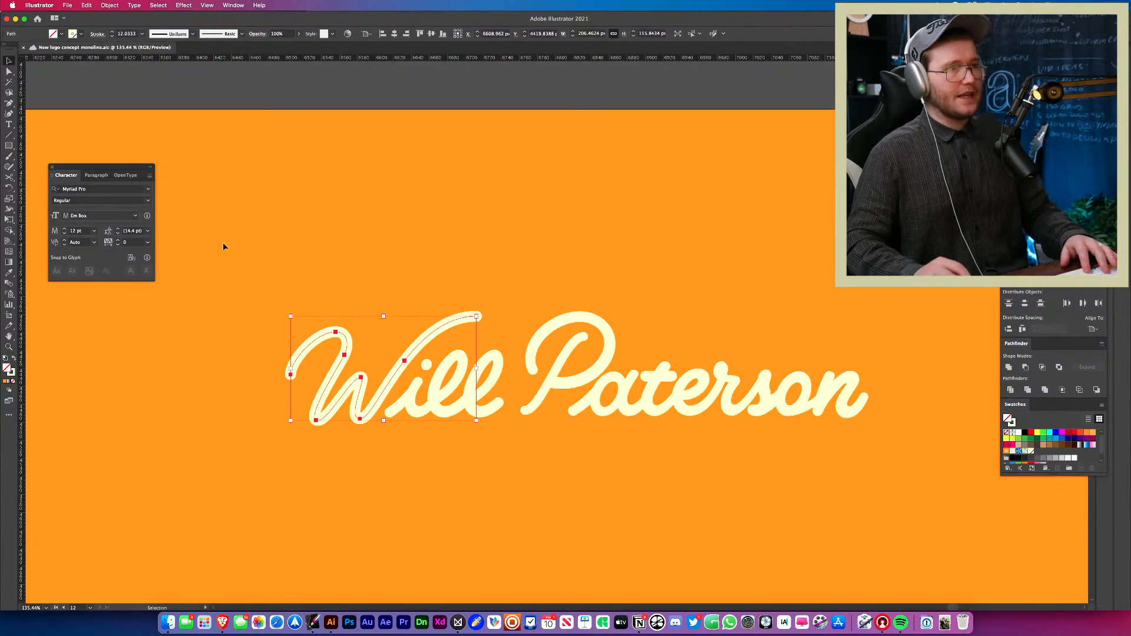
{"action": "key", "text": "z"}
{"action": "left_click_drag", "start_coordinate": [349, 342], "coordinate": [412, 336]}
{"action": "key", "text": "v"}
{"action": "left_click", "coordinate": [109, 5]}
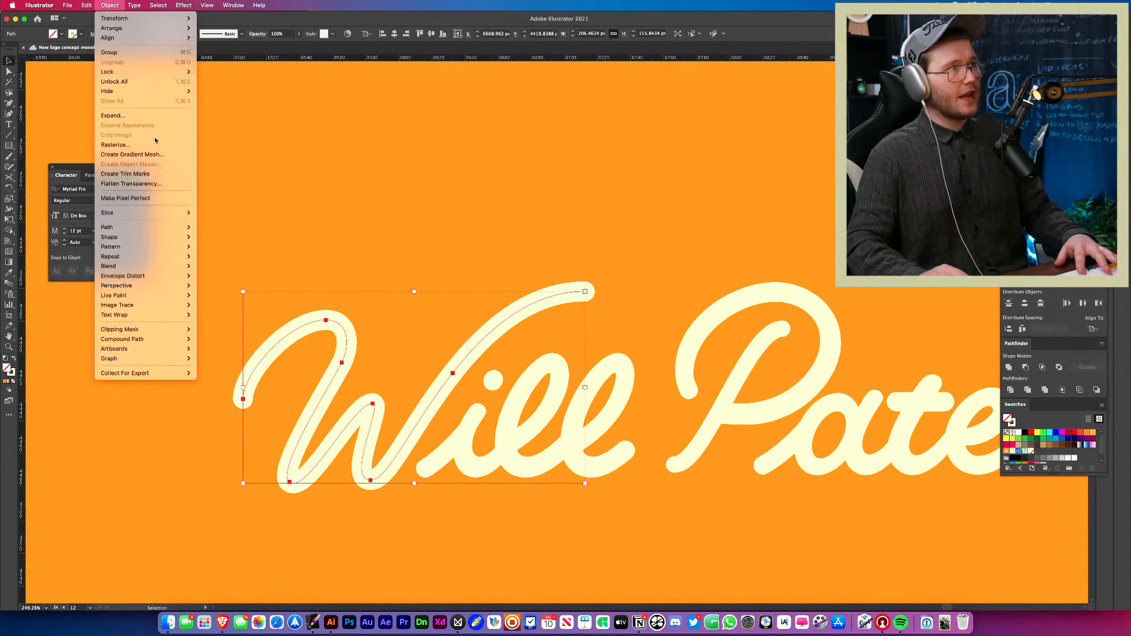
{"action": "mouse_move", "coordinate": [135, 228]}
{"action": "left_click", "coordinate": [219, 252]}
{"action": "left_click", "coordinate": [437, 252]}
- Slightly round the two sharp inner corners at the base of the outlined W
{"action": "left_click_drag", "start_coordinate": [300, 446], "coordinate": [277, 371]}
{"action": "left_click_drag", "start_coordinate": [277, 371], "coordinate": [351, 391]}
{"action": "key", "text": "a"}
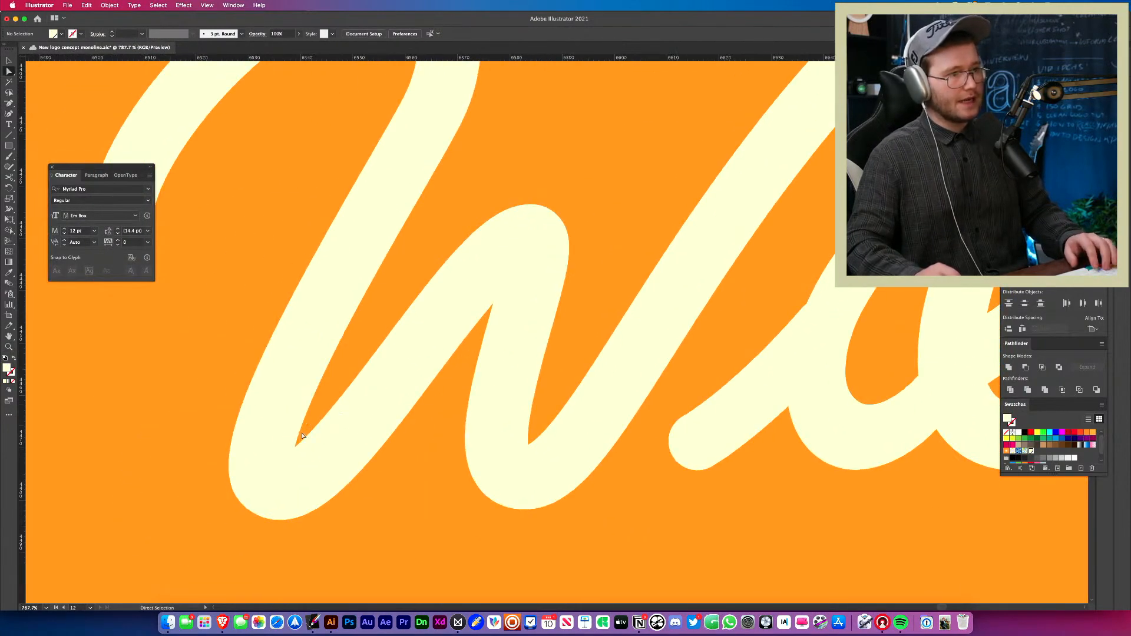
{"action": "left_click", "coordinate": [296, 447]}
{"action": "mouse_move", "coordinate": [305, 435]}
{"action": "left_mouse_down"}
{"action": "mouse_move", "coordinate": [330, 403]}
{"action": "mouse_move", "coordinate": [301, 439]}
{"action": "left_mouse_up"}
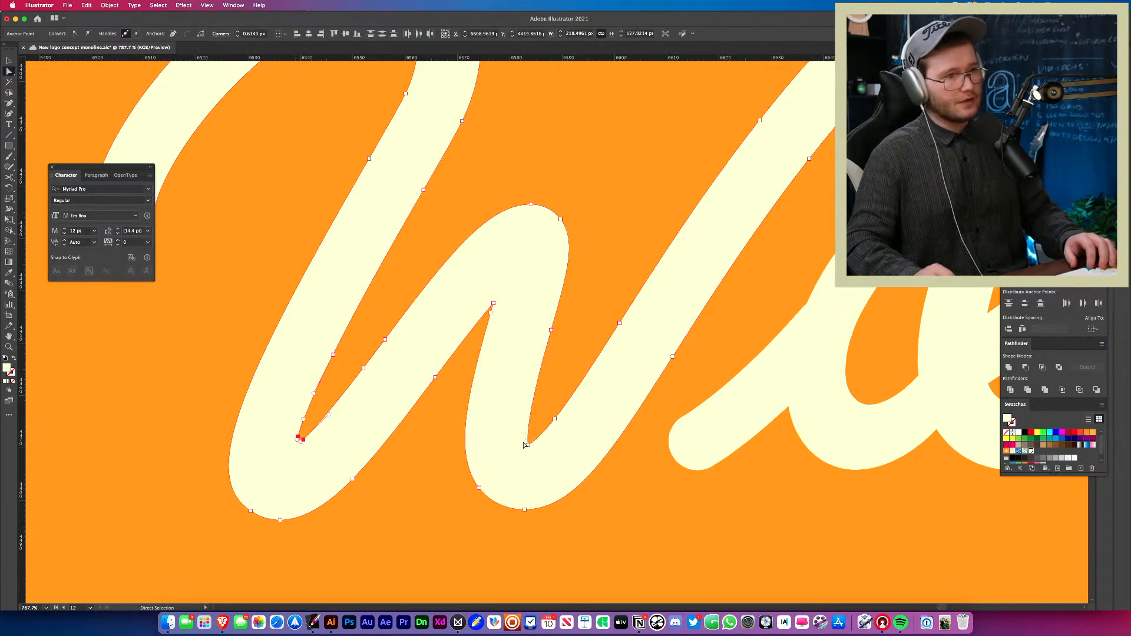
{"action": "key", "text": "cmd+z"}
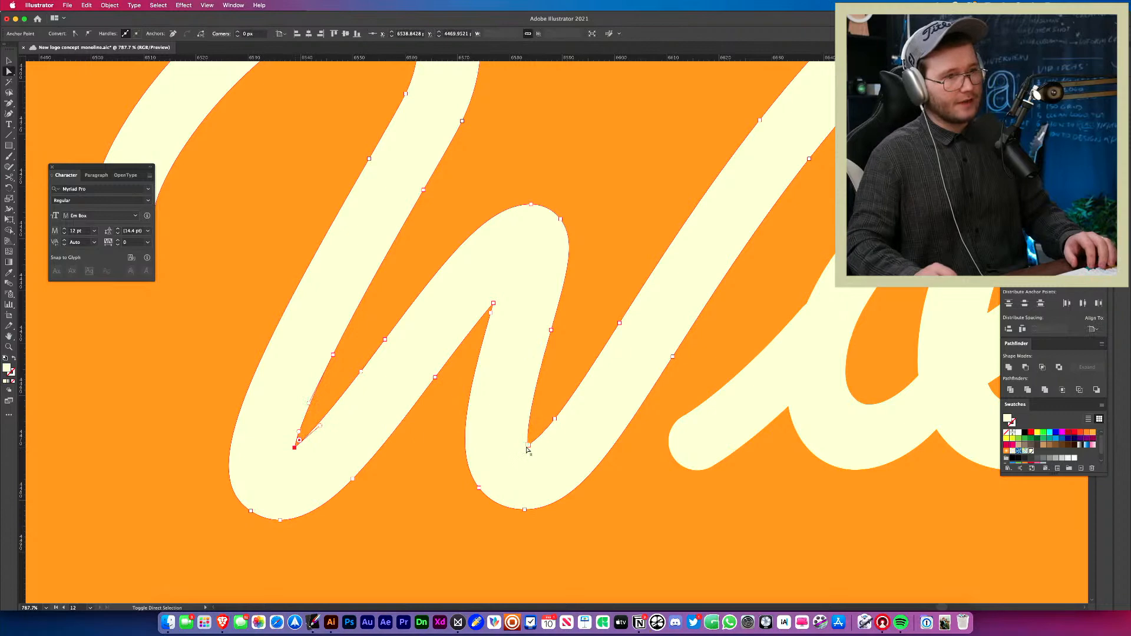
{"action": "left_click", "coordinate": [528, 446], "text": "shift"}
{"action": "left_click_drag", "start_coordinate": [533, 438], "coordinate": [533, 436]}
{"action": "left_click", "coordinate": [555, 408]}
- Duplicate the whole script wordmark straight down onto the empty canvas below the orange artboard
{"action": "key", "text": "z"}
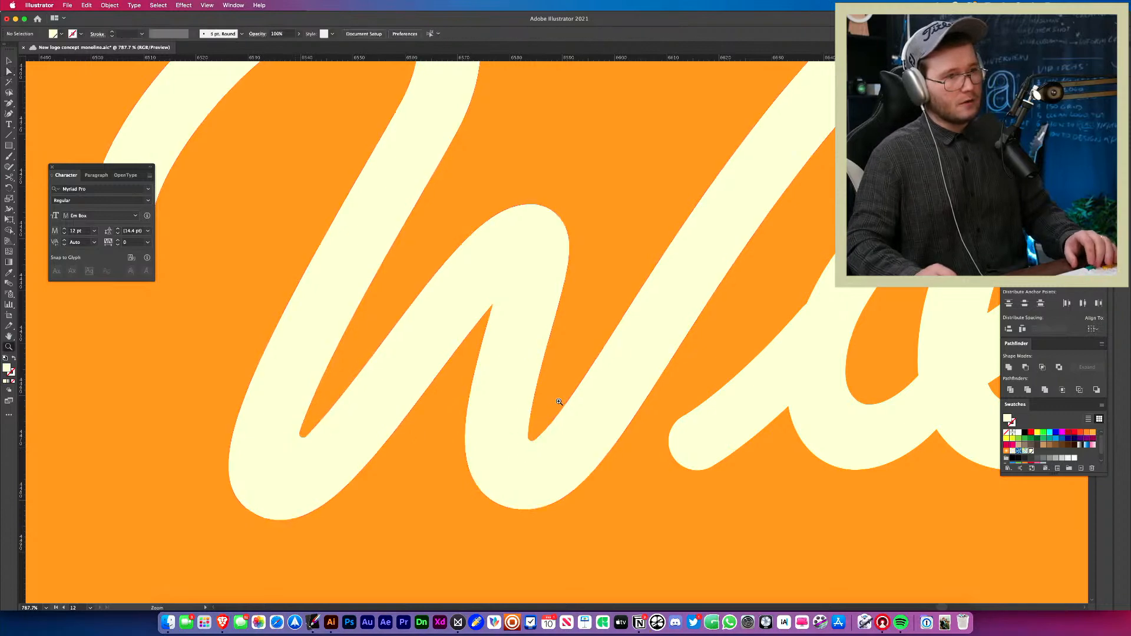
{"action": "key", "text": "cmd+0"}
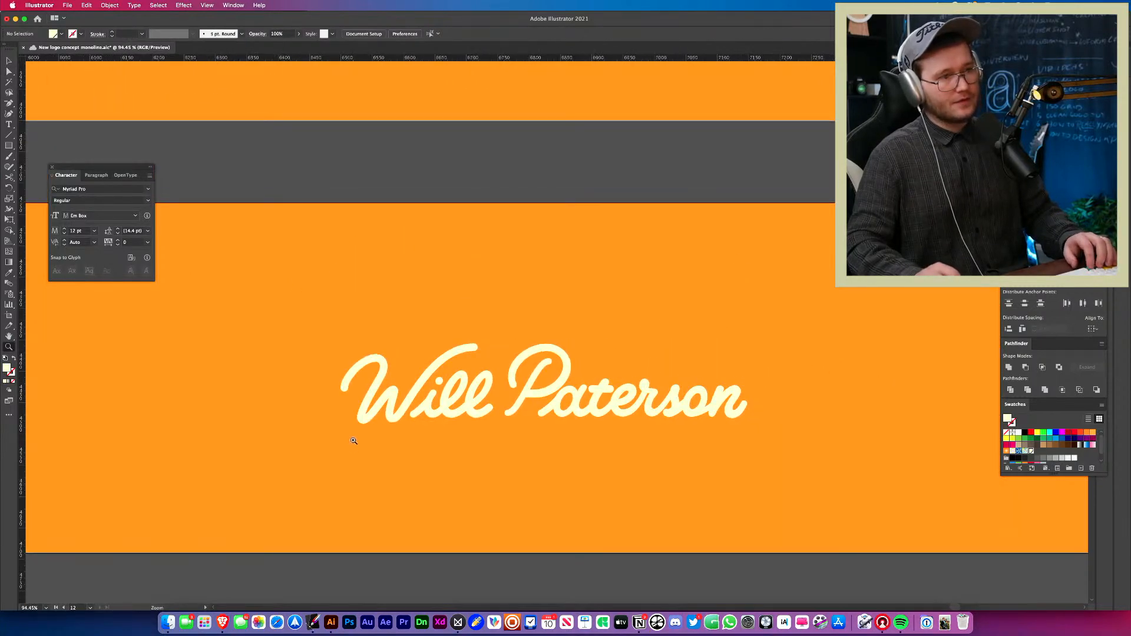
{"action": "left_click_drag", "start_coordinate": [424, 411], "coordinate": [460, 347]}
{"action": "key", "text": "v"}
{"action": "left_click", "coordinate": [469, 329]}
{"action": "left_click_drag", "start_coordinate": [388, 268], "coordinate": [799, 393]}
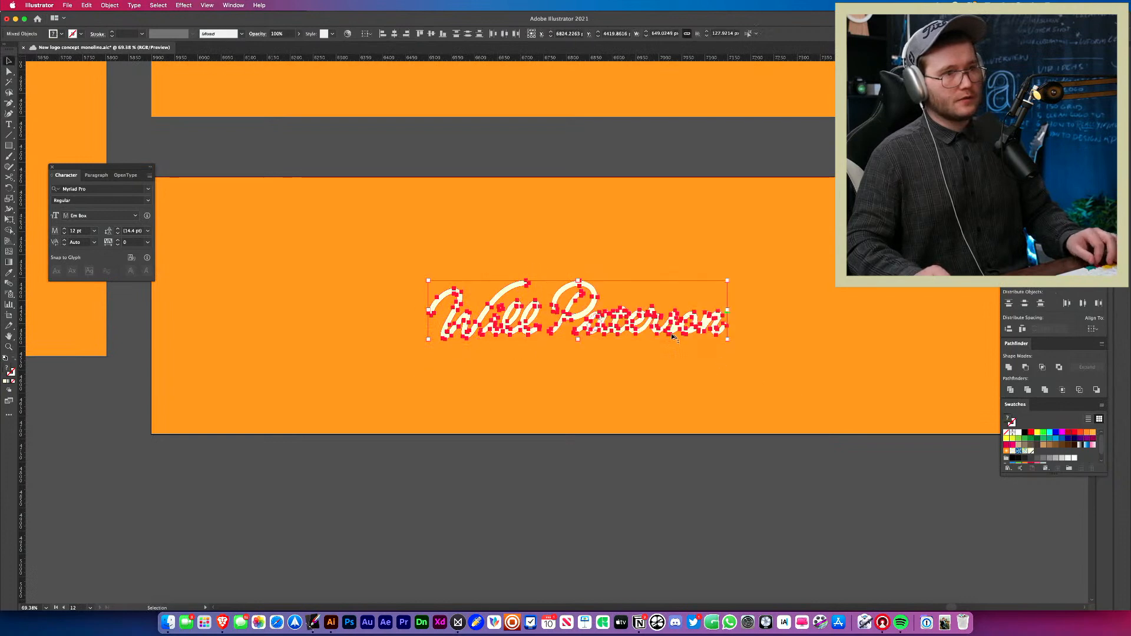
{"action": "left_click_drag", "start_coordinate": [673, 335], "coordinate": [675, 604], "text": "alt+shift"}
{"action": "left_click", "coordinate": [704, 537]}
- Reflect a copy of the loose script wordmark across a vertical axis at its end and move it clear of the original
{"action": "left_click_drag", "start_coordinate": [704, 537], "coordinate": [601, 389]}
{"action": "key", "text": "z"}
{"action": "left_click_drag", "start_coordinate": [610, 393], "coordinate": [501, 425]}
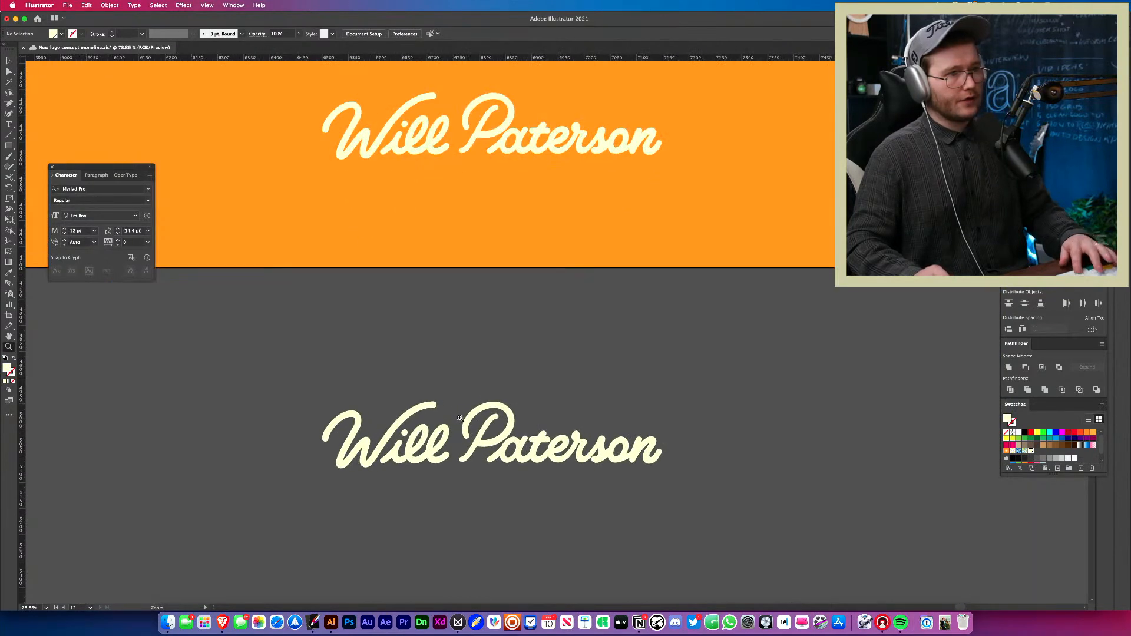
{"action": "key", "text": "v"}
{"action": "left_click_drag", "start_coordinate": [288, 366], "coordinate": [809, 504]}
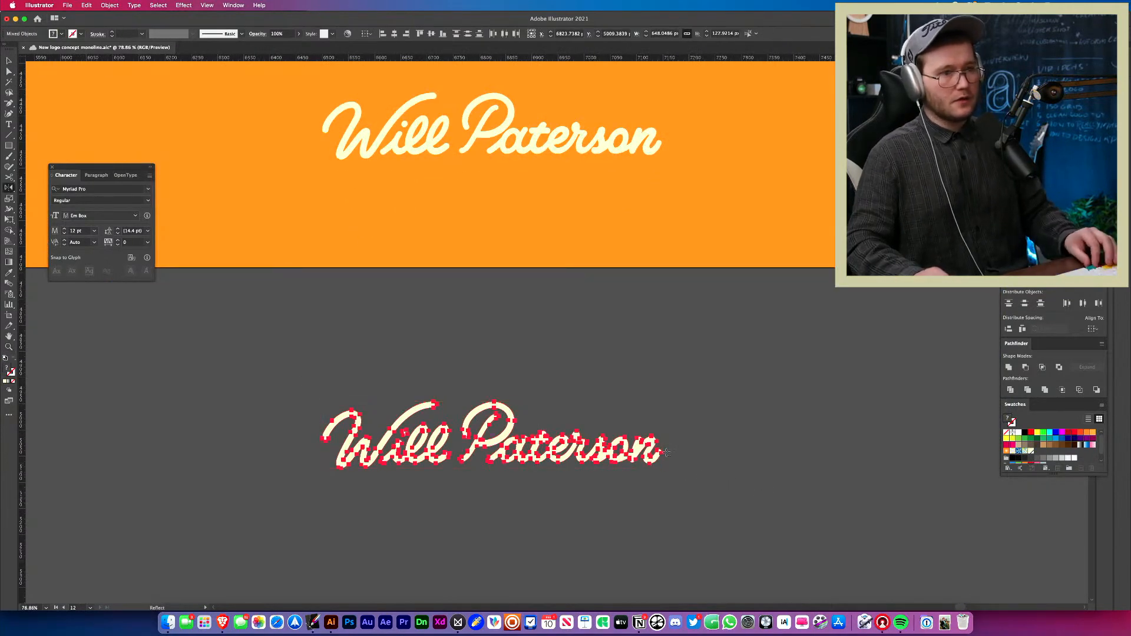
{"action": "left_click", "coordinate": [666, 452], "text": "alt"}
{"action": "left_click", "coordinate": [26, 191]}
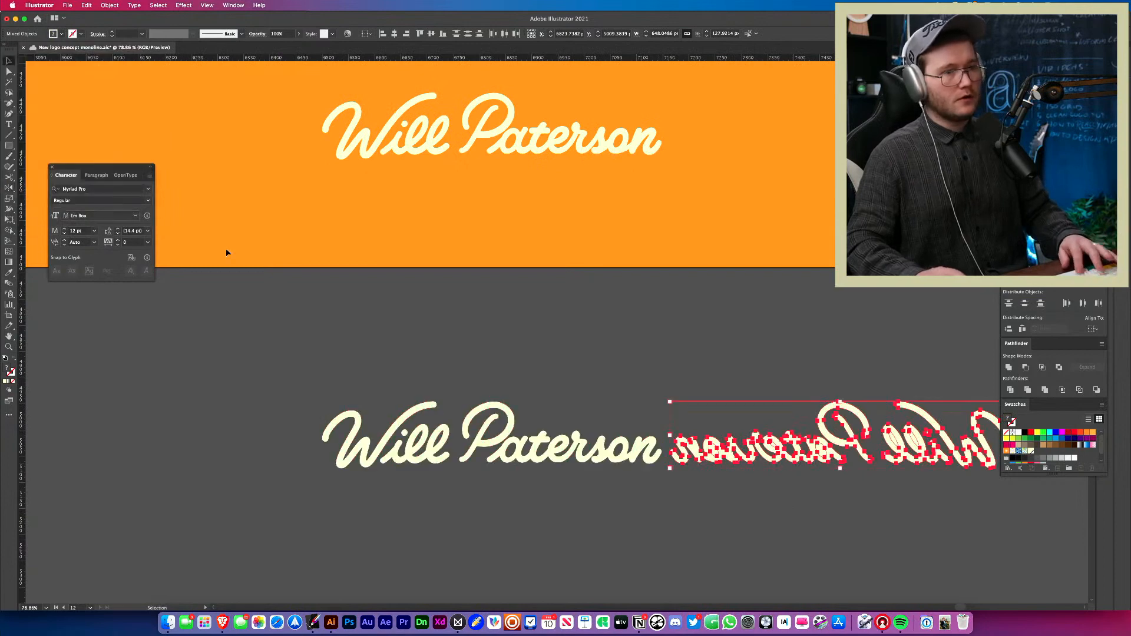
{"action": "left_click_drag", "start_coordinate": [630, 371], "coordinate": [167, 259]}
{"action": "left_click_drag", "start_coordinate": [668, 465], "coordinate": [695, 465]}
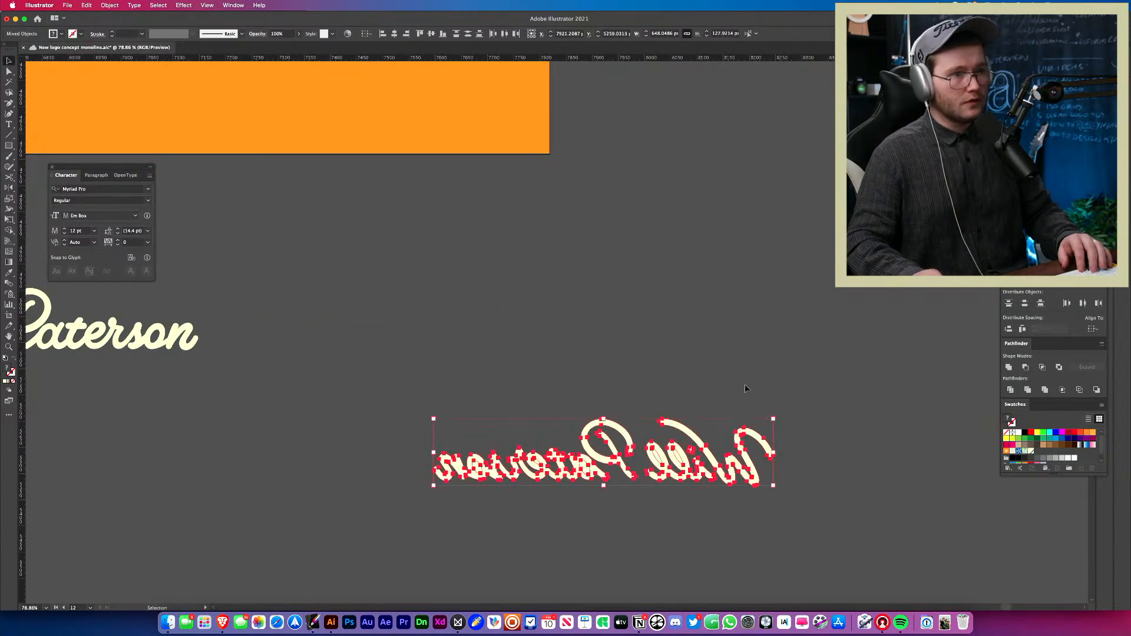
{"action": "left_click", "coordinate": [773, 387]}
- Try to open the filled loops of the mirrored lowercase lettering with Shape Builder, starting with the "ill" letters
{"action": "left_click_drag", "start_coordinate": [570, 359], "coordinate": [804, 350]}
{"action": "left_click_drag", "start_coordinate": [957, 413], "coordinate": [650, 351]}
{"action": "left_click_drag", "start_coordinate": [606, 385], "coordinate": [662, 376]}
{"action": "left_click", "coordinate": [636, 387]}
{"action": "key", "text": "shift+m"}
{"action": "left_click", "coordinate": [615, 390]}
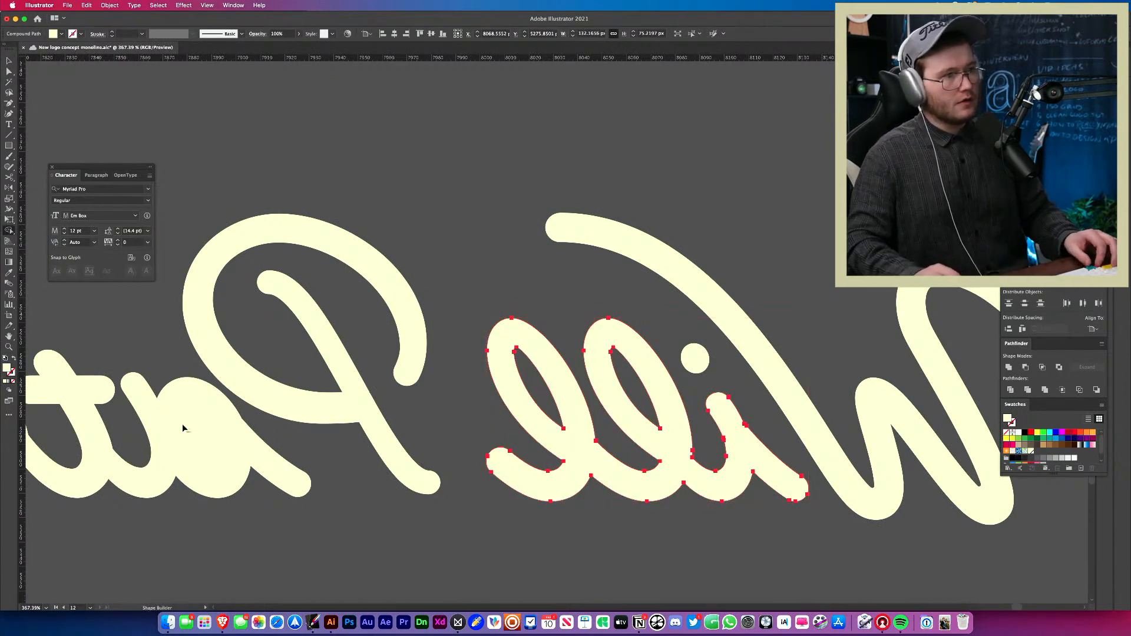
{"action": "left_click_drag", "start_coordinate": [213, 439], "coordinate": [558, 404]}
{"action": "left_click", "coordinate": [599, 450]}
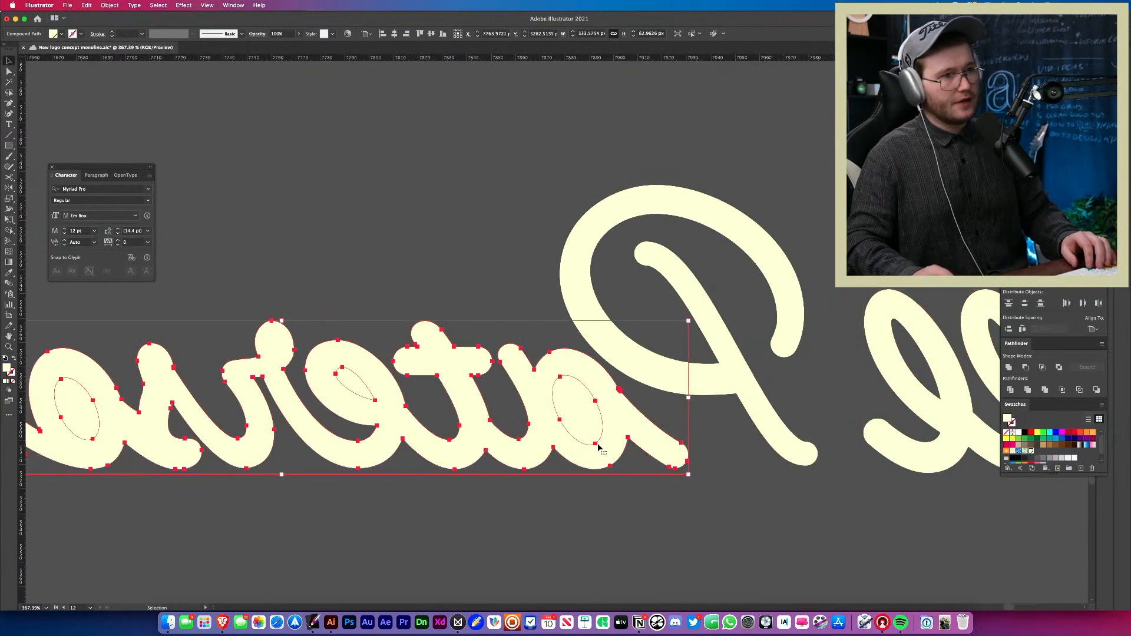
- Undo the letter-loop edits and the mirrored copy, going back to the loose wordmark
{"action": "key", "text": "super+z"}
{"action": "key", "text": "super+z"}
{"action": "key", "text": "super+z"}
{"action": "left_click_drag", "start_coordinate": [568, 445], "coordinate": [421, 373]}
{"action": "left_click", "coordinate": [276, 415]}
{"action": "key", "text": "super+z"}
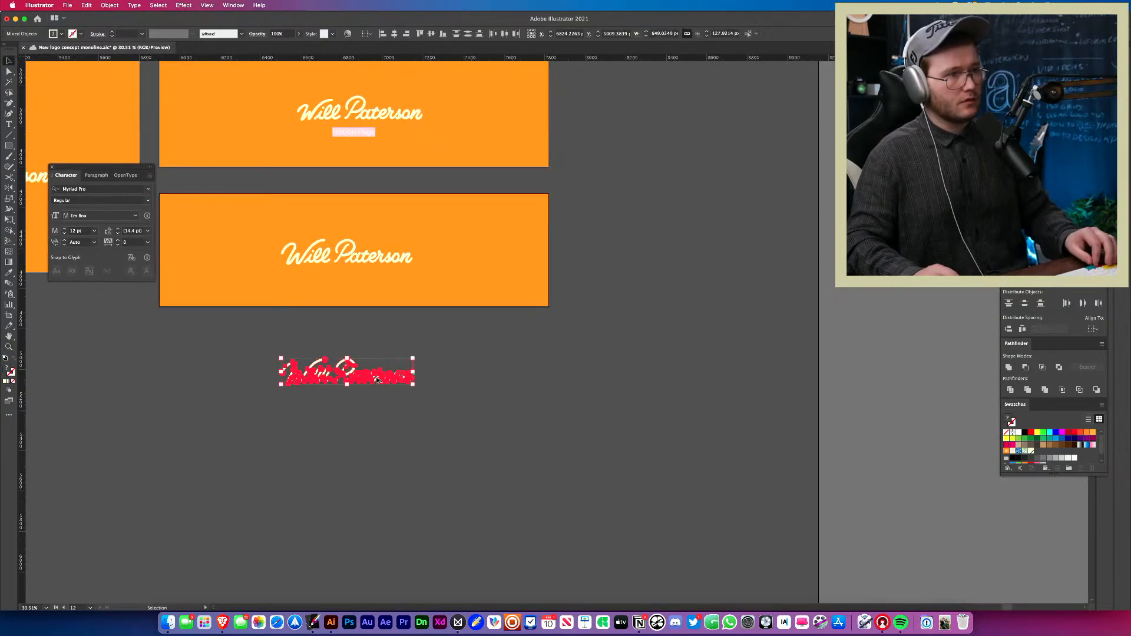
- Reflect the loose script wordmark again across a vertical axis at its end
{"action": "left_click", "coordinate": [413, 372], "text": "alt"}
{"action": "left_click", "coordinate": [117, 193]}
{"action": "key", "text": "v"}
{"action": "left_click", "coordinate": [397, 440]}
{"action": "key", "text": "z"}
{"action": "left_click_drag", "start_coordinate": [478, 373], "coordinate": [699, 390]}
{"action": "key", "text": "v"}
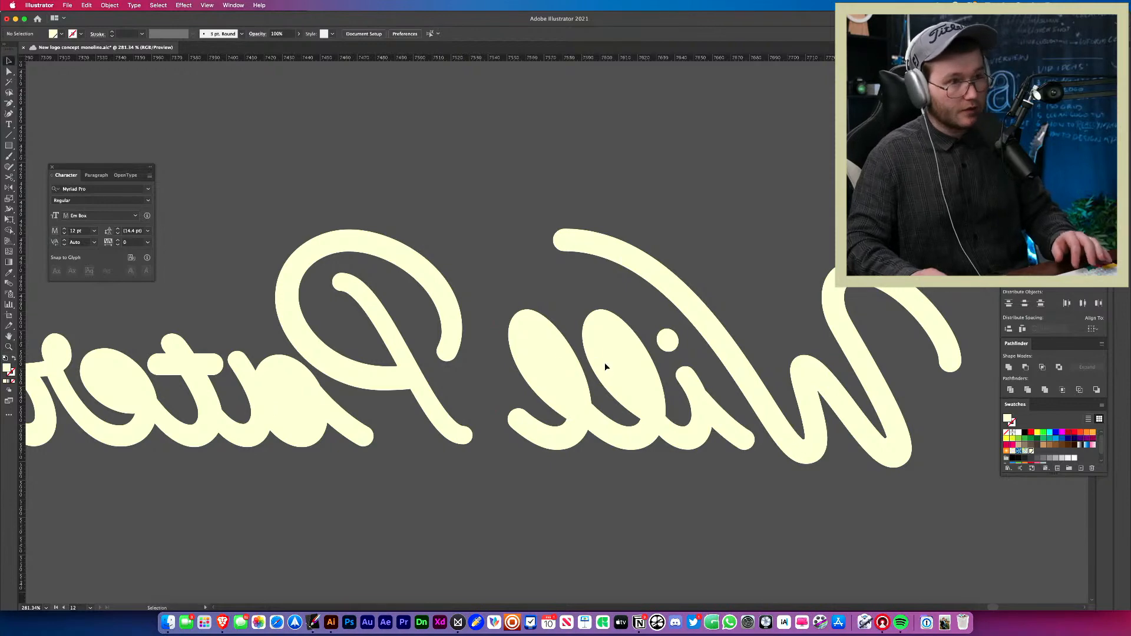
- Open the filled loops of the mirrored lowercase letters in the first name with Shape Builder
{"action": "left_click", "coordinate": [602, 358]}
{"action": "key", "text": "shift+m"}
{"action": "left_click", "coordinate": [602, 370]}
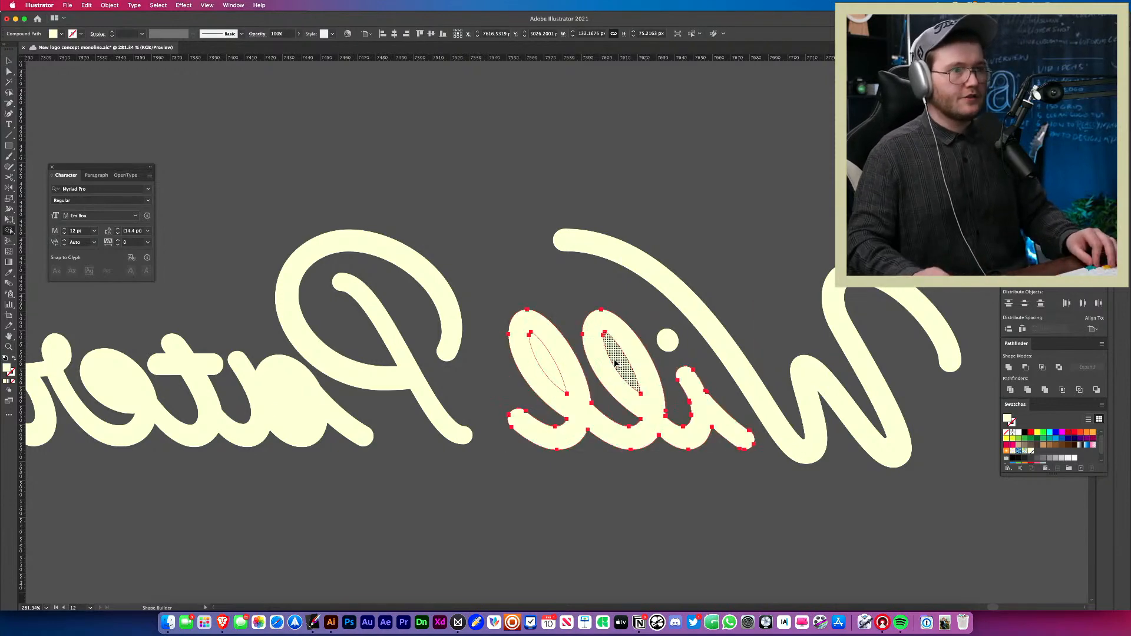
{"action": "key", "text": "v"}
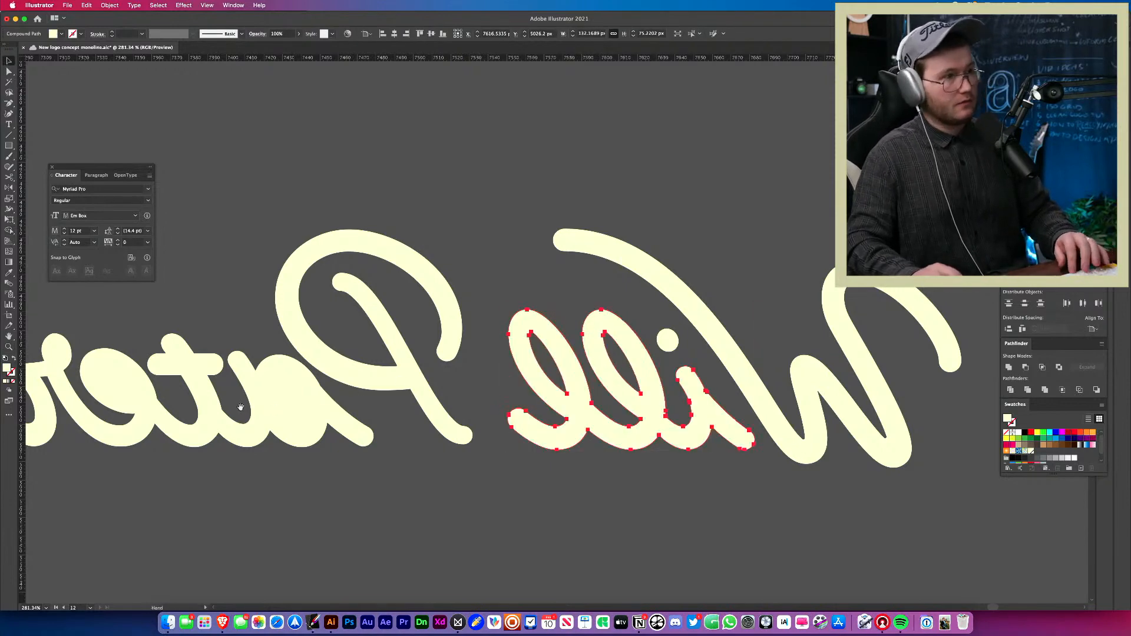
- Open the filled letter loops of the mirrored surname with Shape Builder
{"action": "scroll", "coordinate": [251, 320], "scroll_direction": "left", "scroll_amount": 6}
{"action": "left_click", "coordinate": [337, 395]}
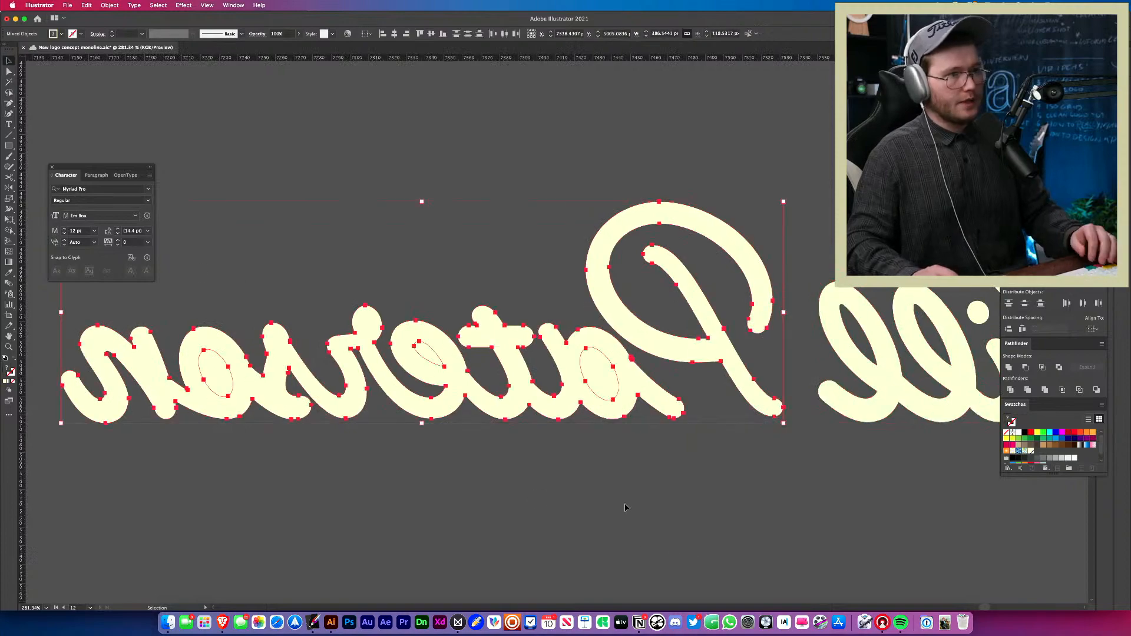
{"action": "key", "text": "shift+m"}
{"action": "left_click", "coordinate": [568, 376]}
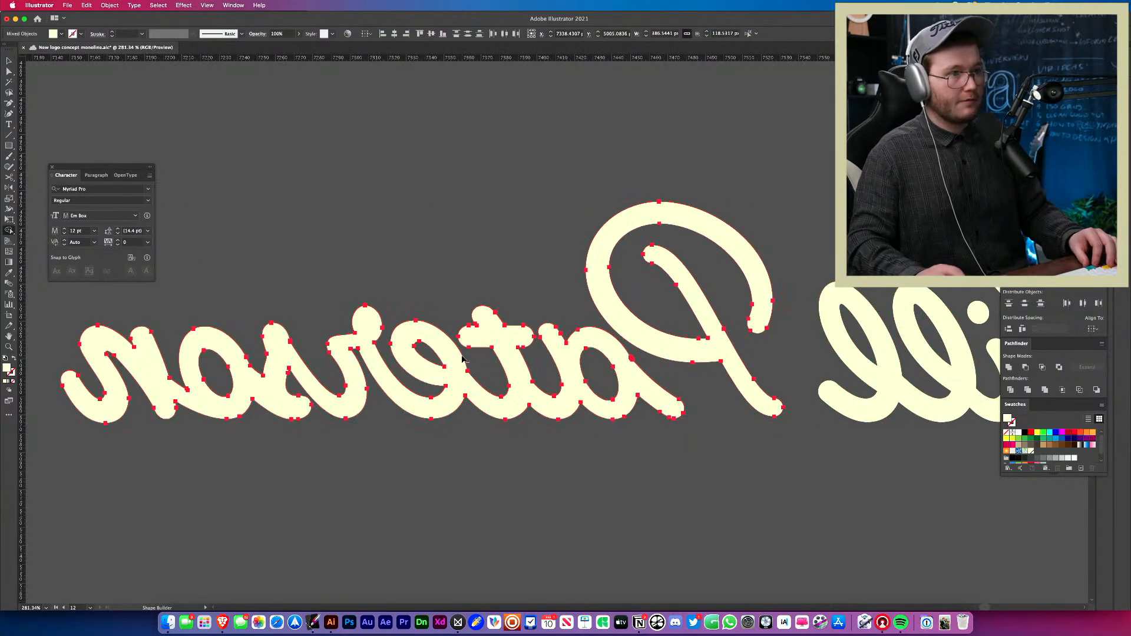
{"action": "left_click_drag", "start_coordinate": [878, 403], "coordinate": [518, 395]}
- Examine the mirrored wordmark's overall rhythm, letter joins and final letters, comparing it with the original on the orange artboard
{"action": "key", "text": "z"}
{"action": "key", "text": "v"}
{"action": "left_click", "coordinate": [593, 416]}
{"action": "key", "text": "z"}
{"action": "left_click_drag", "start_coordinate": [594, 416], "coordinate": [518, 417]}
{"action": "key", "text": "v"}
{"action": "left_click_drag", "start_coordinate": [676, 397], "coordinate": [457, 413]}
{"action": "left_click", "coordinate": [488, 473]}
{"action": "key", "text": "z"}
{"action": "left_click_drag", "start_coordinate": [360, 400], "coordinate": [582, 382]}
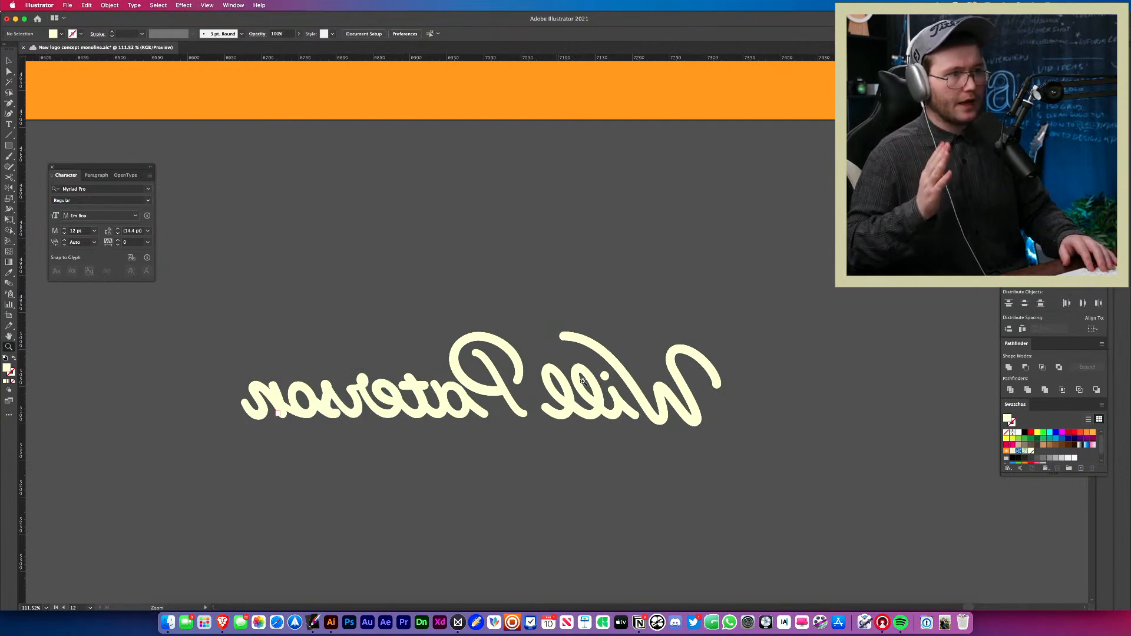
{"action": "left_click_drag", "start_coordinate": [237, 391], "coordinate": [263, 338]}
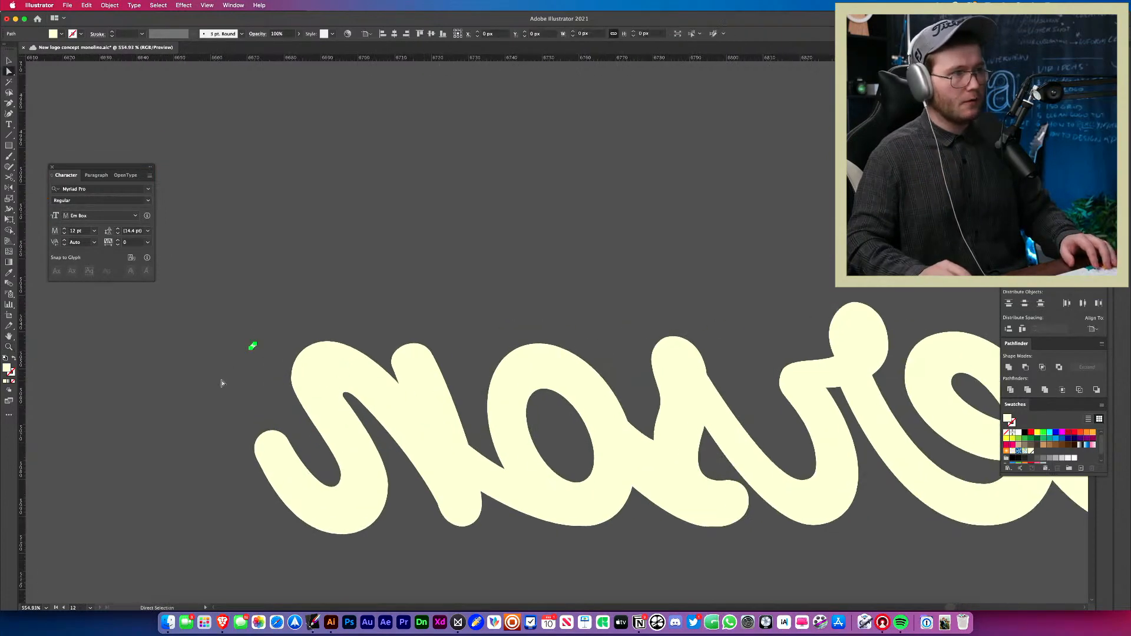
{"action": "left_click_drag", "start_coordinate": [394, 342], "coordinate": [202, 390]}
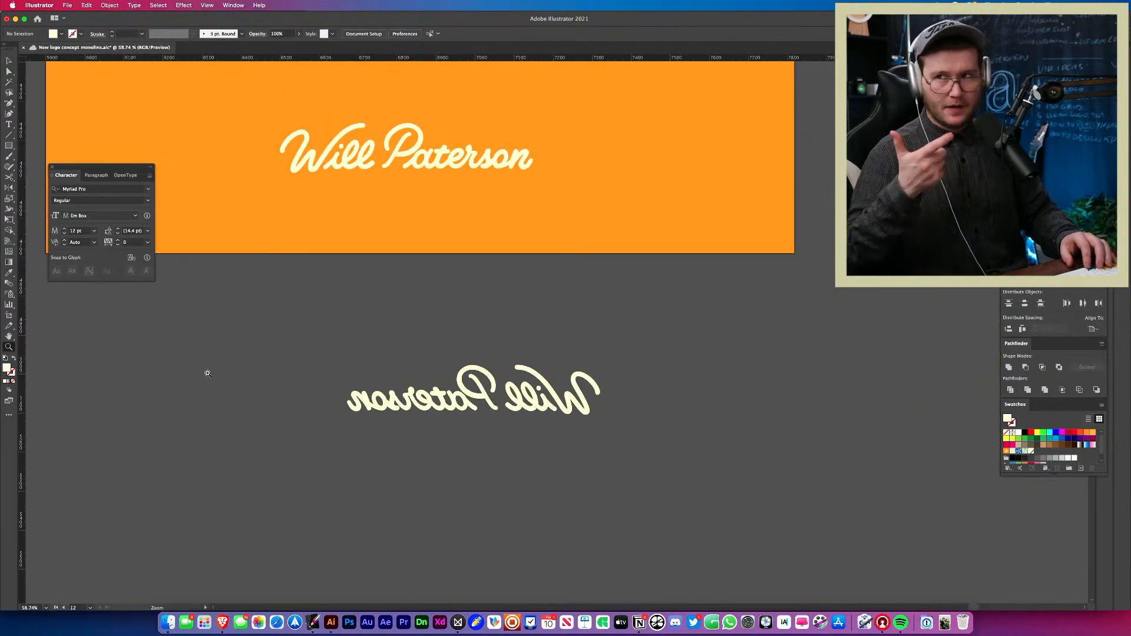
{"action": "left_click_drag", "start_coordinate": [481, 396], "coordinate": [622, 437]}
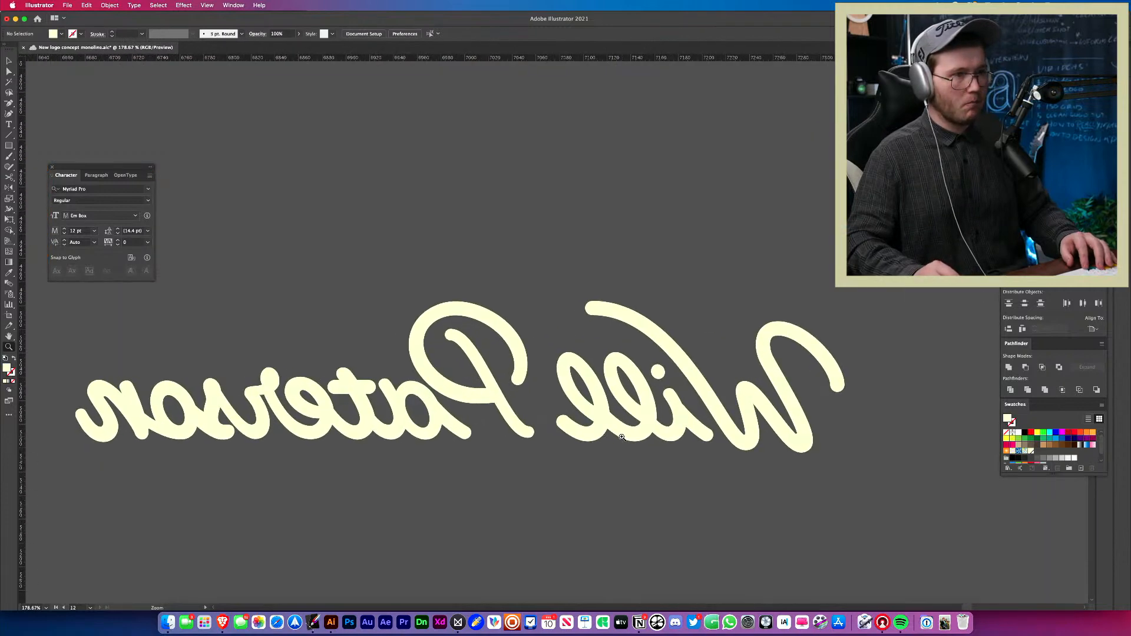
{"action": "left_click_drag", "start_coordinate": [543, 450], "coordinate": [445, 341]}
- Select all pieces of the mirrored wordmark and group them
{"action": "key", "text": "v"}
{"action": "key", "text": "super+z"}
{"action": "key", "text": "super+a"}
{"action": "left_click_drag", "start_coordinate": [513, 427], "coordinate": [513, 342]}
{"action": "key", "text": "super+g"}
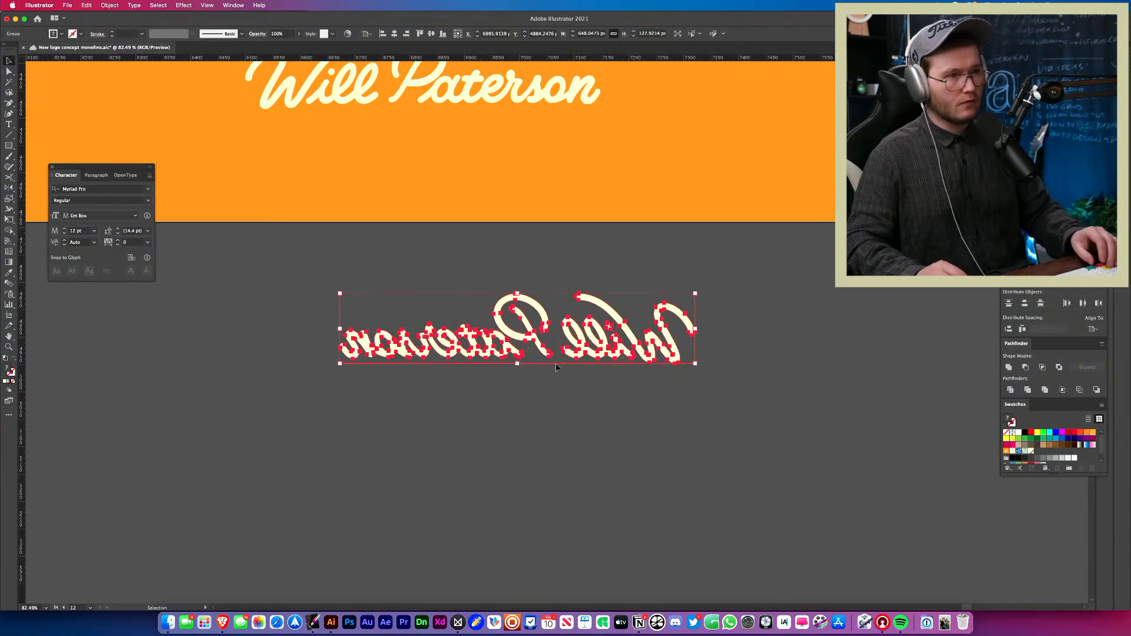
- Try tan and yellow-green fills on the mirrored wordmark, then settle on a dark grey fill
{"action": "left_click", "coordinate": [1043, 445]}
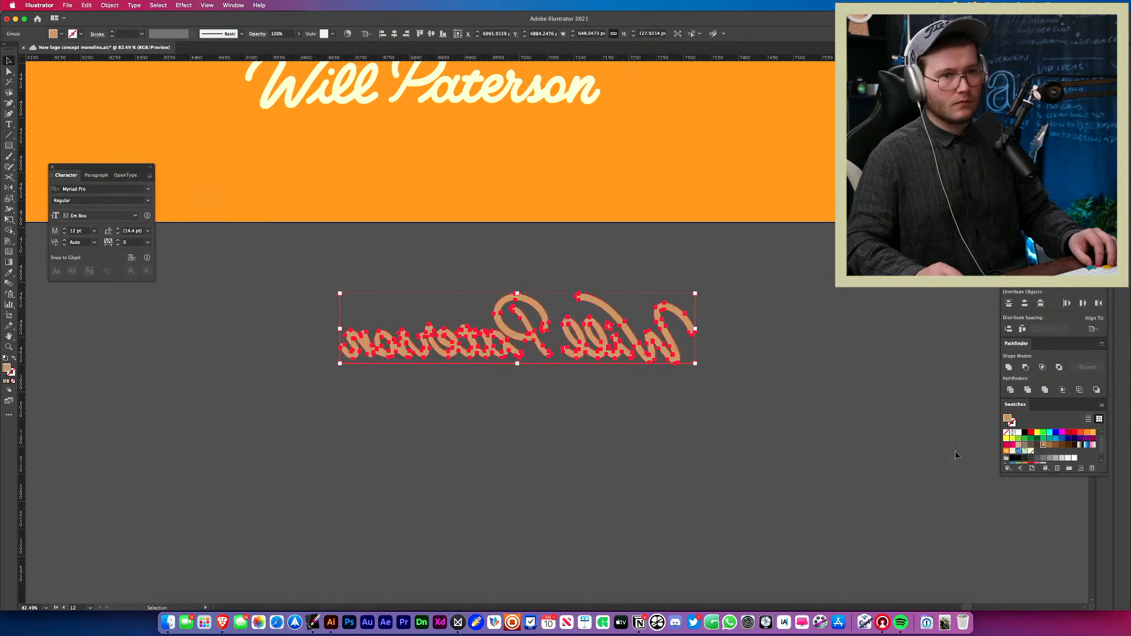
{"action": "left_click", "coordinate": [1018, 439]}
{"action": "left_click", "coordinate": [1011, 439]}
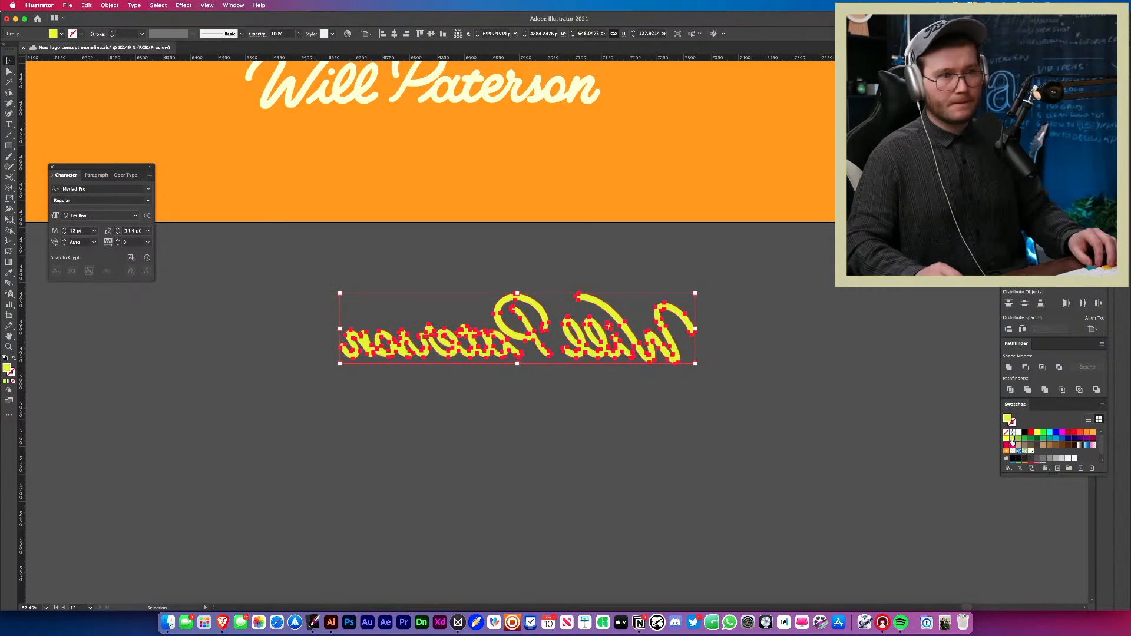
{"action": "left_click", "coordinate": [1068, 457]}
{"action": "left_click", "coordinate": [1030, 458]}
{"action": "left_click", "coordinate": [740, 450]}
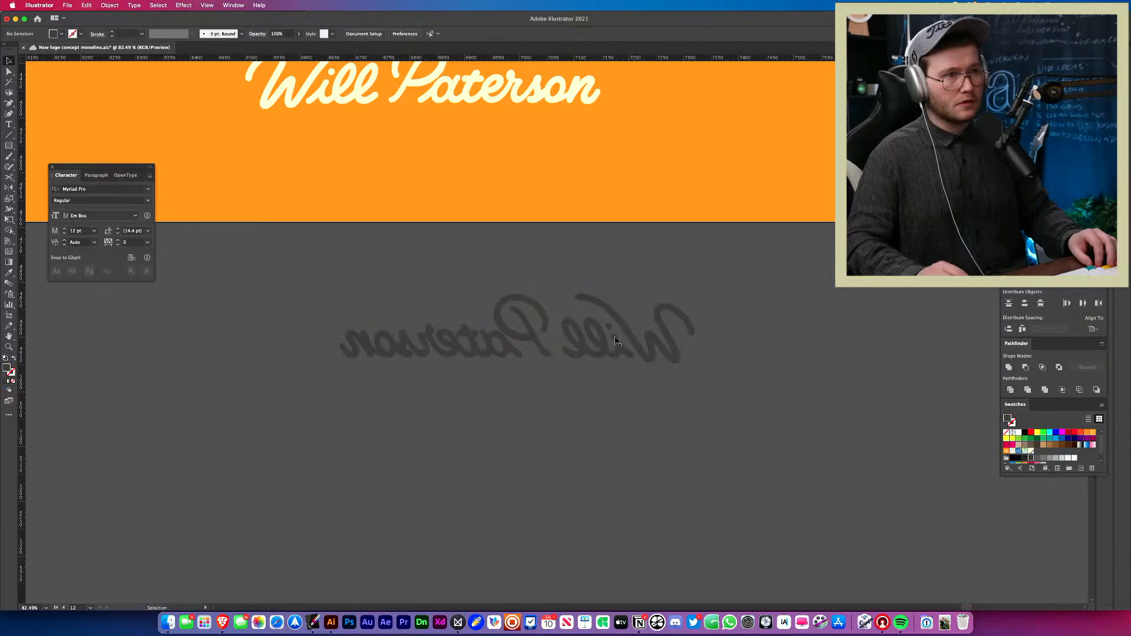
- Move the dark grey mirrored wordmark further down from the orange artboard
{"action": "left_click_drag", "start_coordinate": [670, 355], "coordinate": [632, 412]}
{"action": "left_click", "coordinate": [613, 434]}
{"action": "key", "text": "z"}
{"action": "left_click_drag", "start_coordinate": [549, 411], "coordinate": [515, 427]}
{"action": "key", "text": "v"}
{"action": "left_click", "coordinate": [572, 405]}
{"action": "left_click", "coordinate": [584, 446]}
{"action": "key", "text": "z"}
{"action": "mouse_move", "coordinate": [584, 393]}
{"action": "left_mouse_down"}
{"action": "mouse_move", "coordinate": [258, 398]}
{"action": "mouse_move", "coordinate": [491, 421]}
{"action": "mouse_move", "coordinate": [579, 409]}
{"action": "left_mouse_up"}
{"action": "key", "text": "v"}
- Copy the cream wordmark from the orange artboard to below the mirrored one and give it the same dark grey fill
{"action": "left_click_drag", "start_coordinate": [595, 197], "coordinate": [330, 176]}
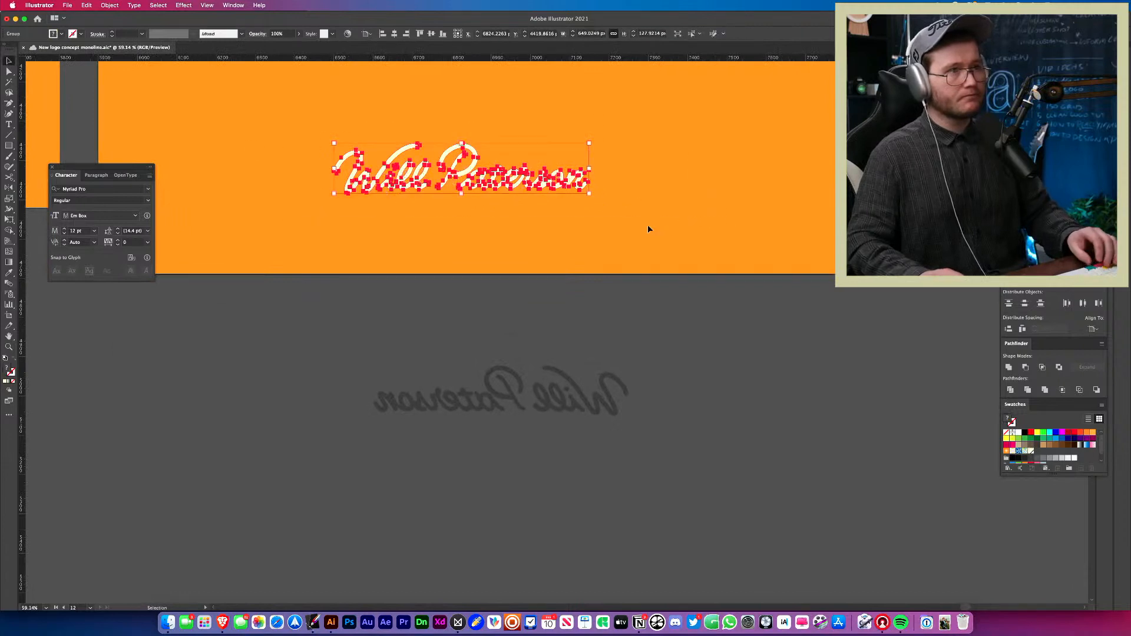
{"action": "left_click_drag", "start_coordinate": [524, 189], "coordinate": [524, 491]}
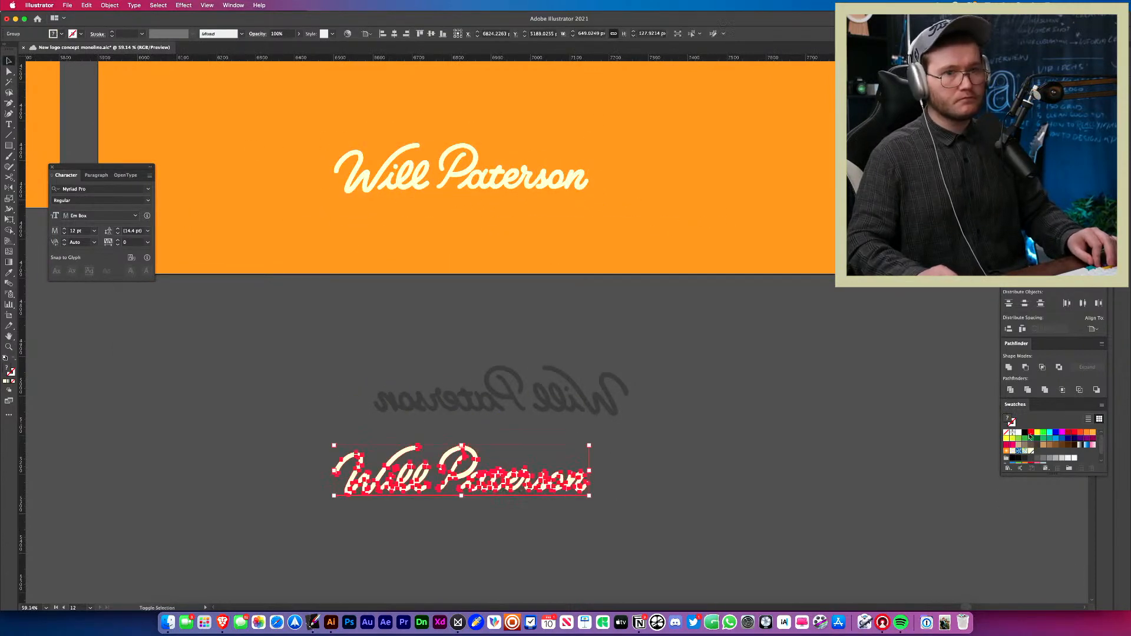
{"action": "left_click", "coordinate": [570, 403]}
{"action": "key", "text": "v"}
{"action": "left_click", "coordinate": [628, 480]}
{"action": "left_click", "coordinate": [535, 467]}
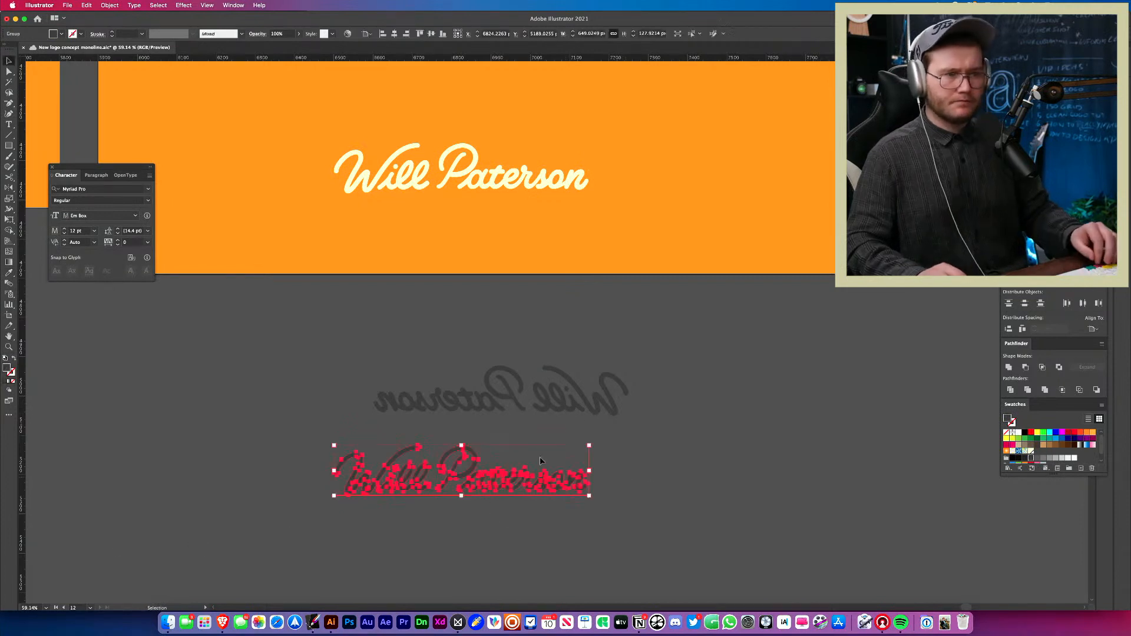
- Scale the dark grey wordmark copy down to about 558 px wide and place it slightly lower
{"action": "left_click_drag", "start_coordinate": [592, 449], "coordinate": [585, 462]}
{"action": "key", "text": "super+z"}
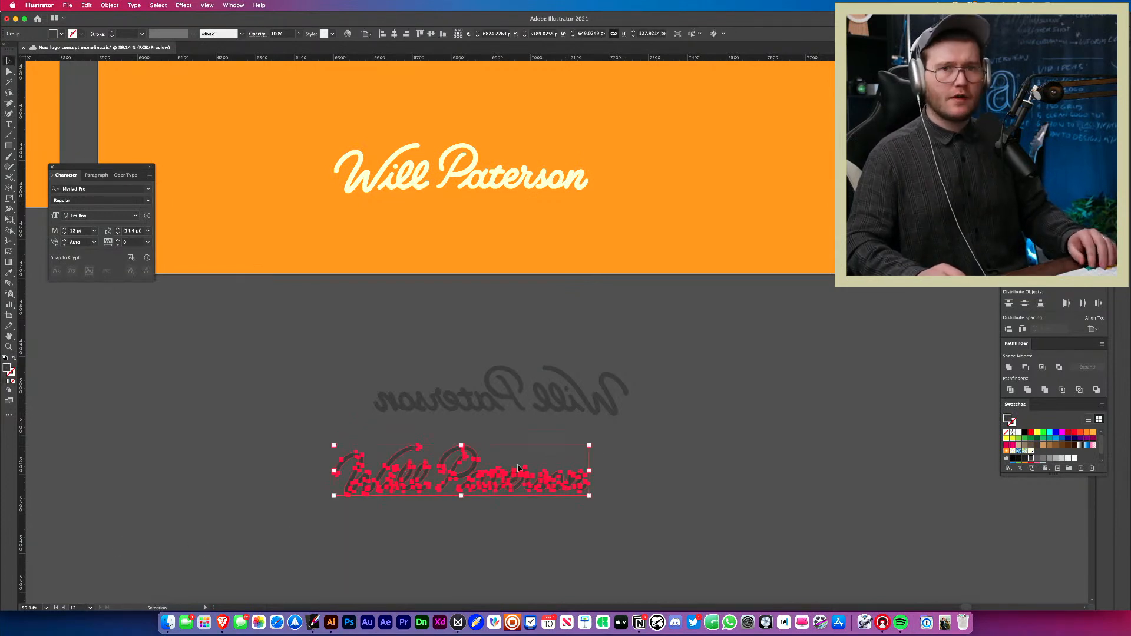
{"action": "left_click_drag", "start_coordinate": [516, 484], "coordinate": [538, 506]}
{"action": "left_click_drag", "start_coordinate": [612, 463], "coordinate": [608, 471]}
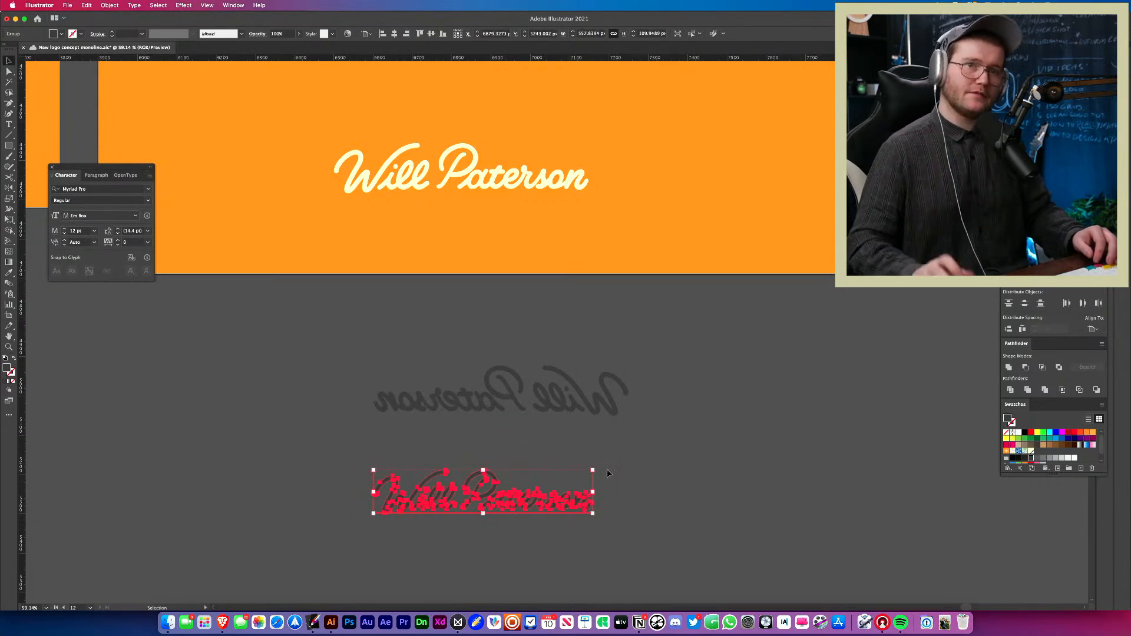
{"action": "left_click", "coordinate": [710, 495]}
- Ungroup the smaller dark grey wordmark copy
{"action": "left_click_drag", "start_coordinate": [717, 497], "coordinate": [805, 392]}
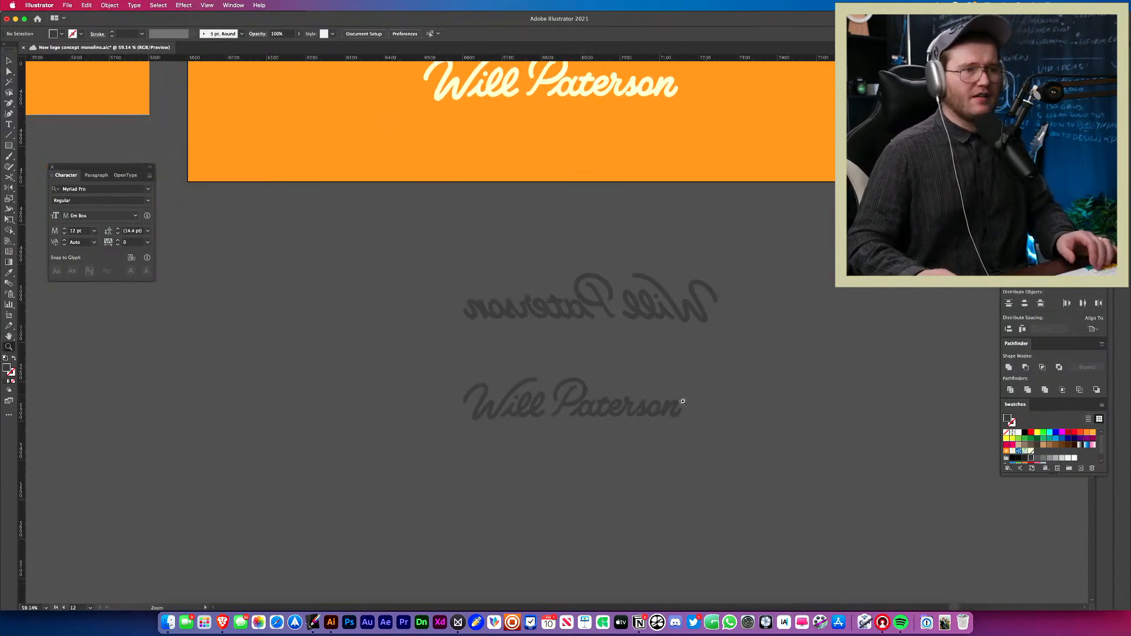
{"action": "left_click_drag", "start_coordinate": [669, 400], "coordinate": [707, 404]}
{"action": "left_click_drag", "start_coordinate": [585, 417], "coordinate": [652, 419]}
{"action": "left_click", "coordinate": [622, 414]}
{"action": "left_click", "coordinate": [581, 472]}
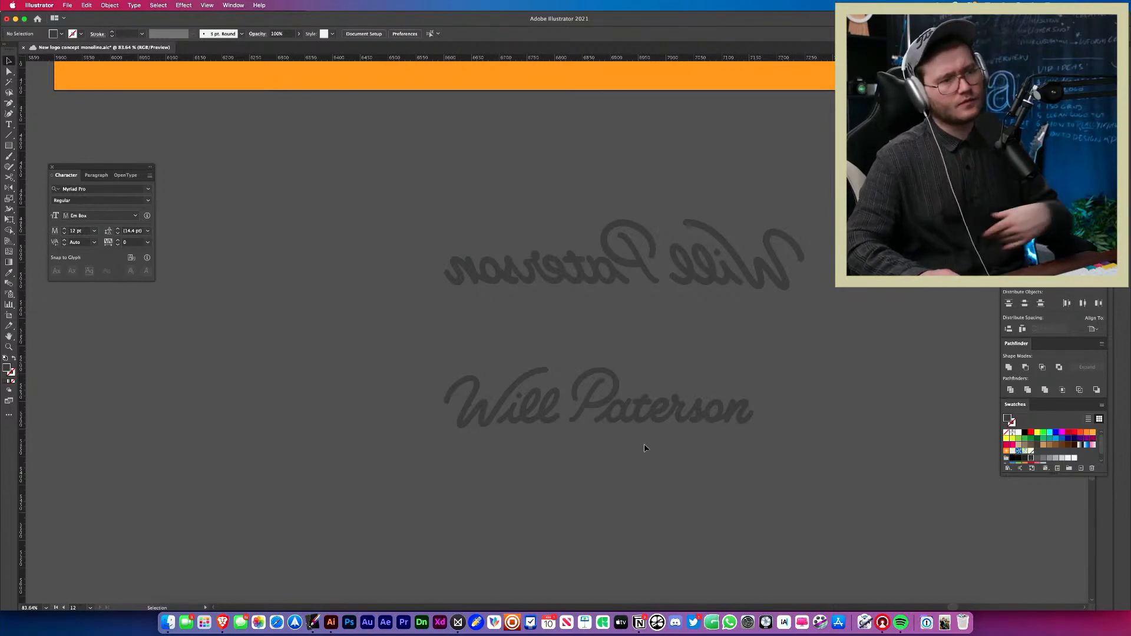
{"action": "left_click", "coordinate": [624, 408]}
{"action": "right_click", "coordinate": [623, 417]}
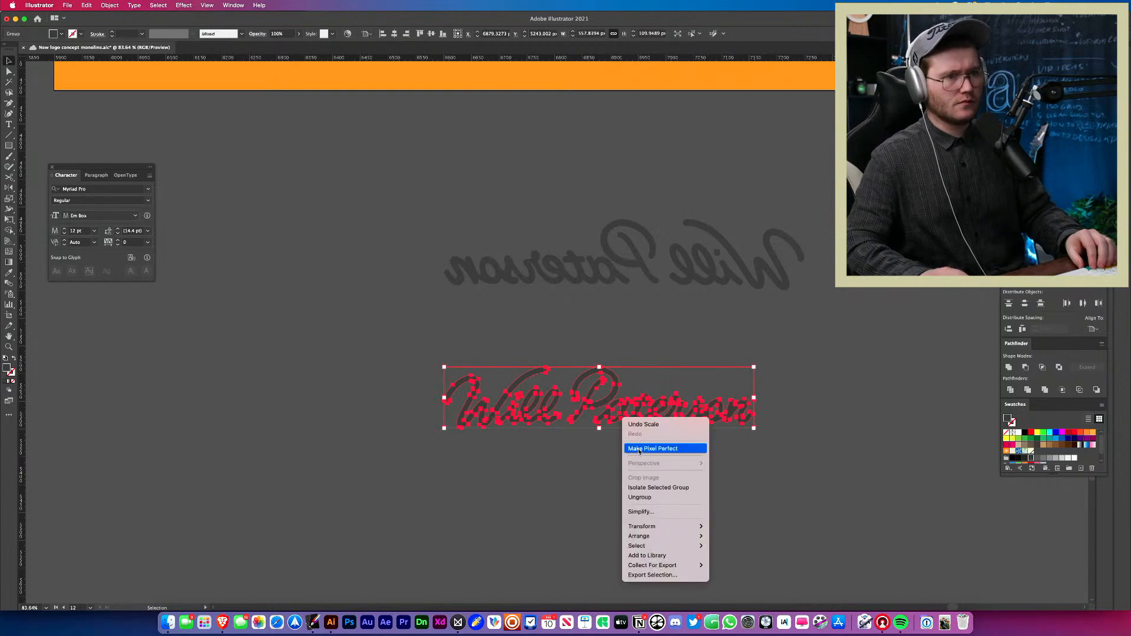
{"action": "left_click", "coordinate": [666, 497]}
{"action": "left_click", "coordinate": [811, 508]}
- Try to group the surname and the first name separately and shift the surname below the first name
{"action": "scroll", "coordinate": [611, 467], "scroll_direction": "right", "scroll_amount": 2}
{"action": "scroll", "coordinate": [611, 467], "scroll_direction": "down", "scroll_amount": 1}
{"action": "left_click", "coordinate": [597, 395]}
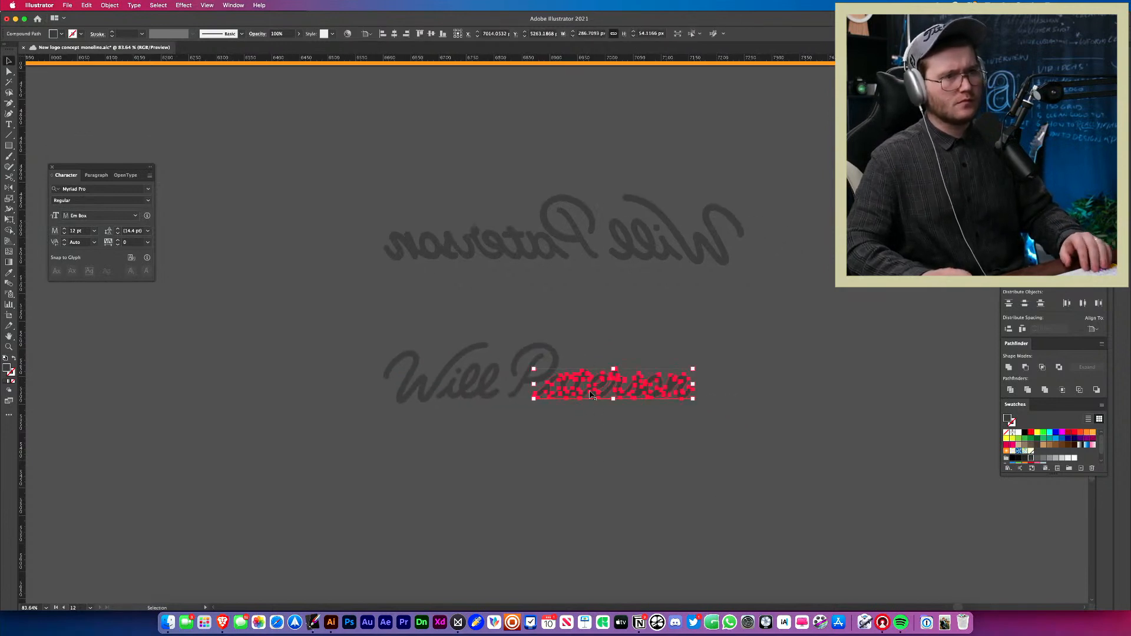
{"action": "left_click", "coordinate": [546, 355], "text": "shift"}
{"action": "key", "text": "super+g"}
{"action": "left_click_drag", "start_coordinate": [468, 333], "coordinate": [321, 477]}
{"action": "key", "text": "super+g"}
{"action": "left_click", "coordinate": [321, 477]}
{"action": "left_click_drag", "start_coordinate": [573, 390], "coordinate": [394, 475]}
{"action": "key", "text": "super+z"}
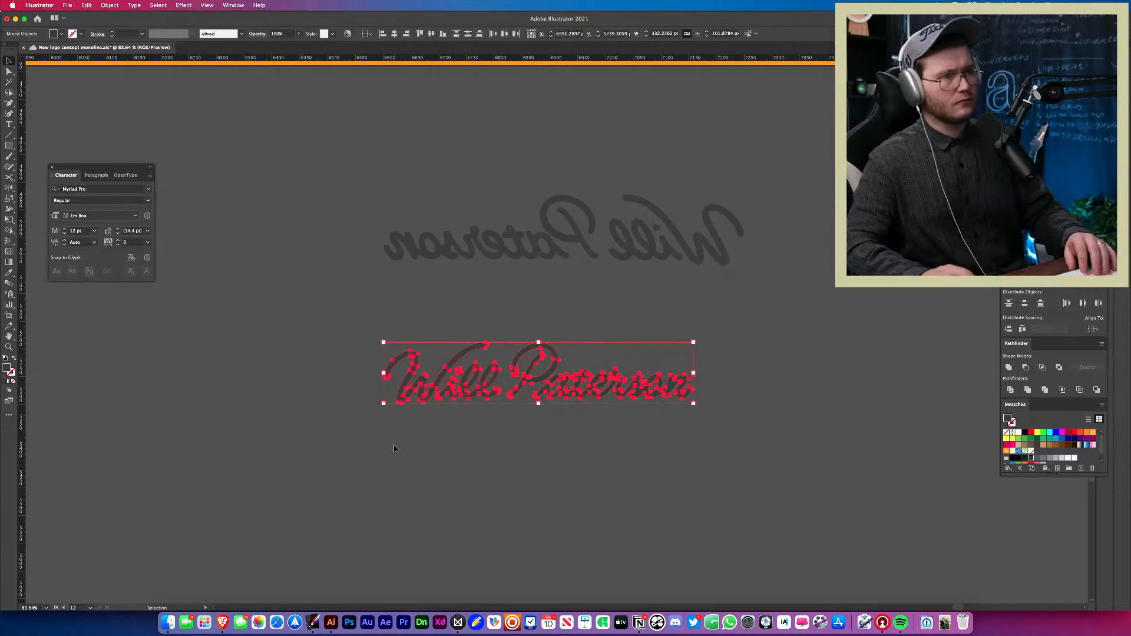
- Stack the surname beneath the first name and rotate both words slightly counterclockwise so they slope upward
{"action": "left_click", "coordinate": [714, 396]}
{"action": "left_click_drag", "start_coordinate": [597, 399], "coordinate": [445, 469]}
{"action": "left_click_drag", "start_coordinate": [292, 536], "coordinate": [440, 405]}
{"action": "left_click", "coordinate": [679, 450]}
{"action": "left_click_drag", "start_coordinate": [279, 413], "coordinate": [561, 329]}
{"action": "left_click_drag", "start_coordinate": [499, 359], "coordinate": [413, 375]}
{"action": "left_click", "coordinate": [524, 360]}
{"action": "left_click", "coordinate": [576, 377]}
{"action": "left_click", "coordinate": [524, 357]}
{"action": "left_click", "coordinate": [678, 407]}
- Draw a circle about 93 px wide over the stacked lettering's W, with no fill and a 1 pt red stroke
{"action": "key", "text": "z"}
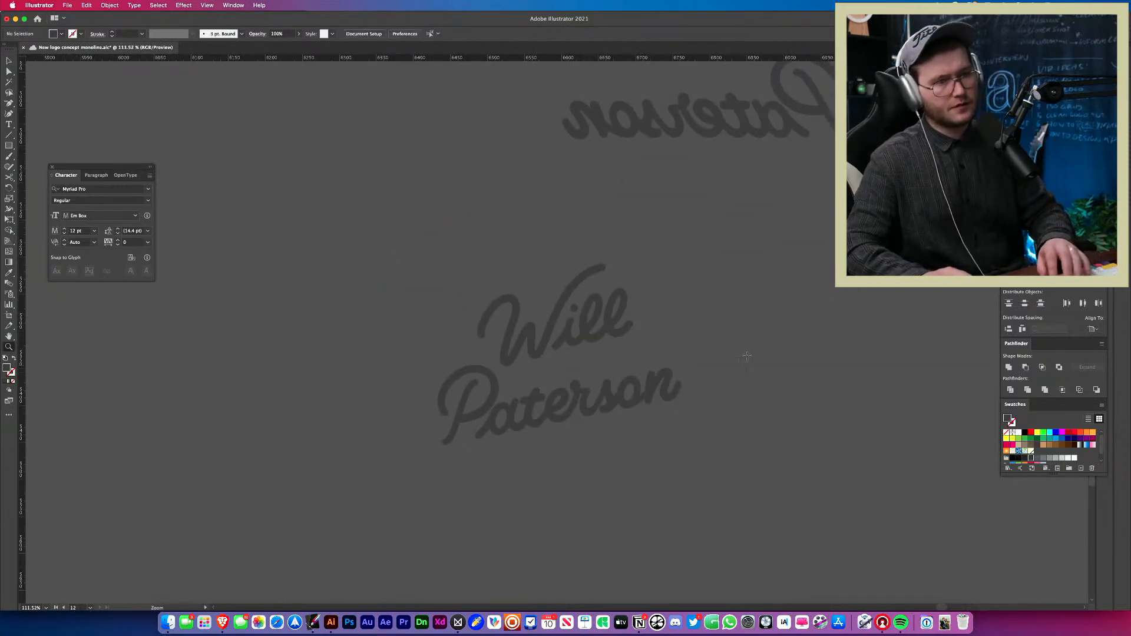
{"action": "left_click_drag", "start_coordinate": [469, 286], "coordinate": [537, 354]}
{"action": "key", "text": "shift+x"}
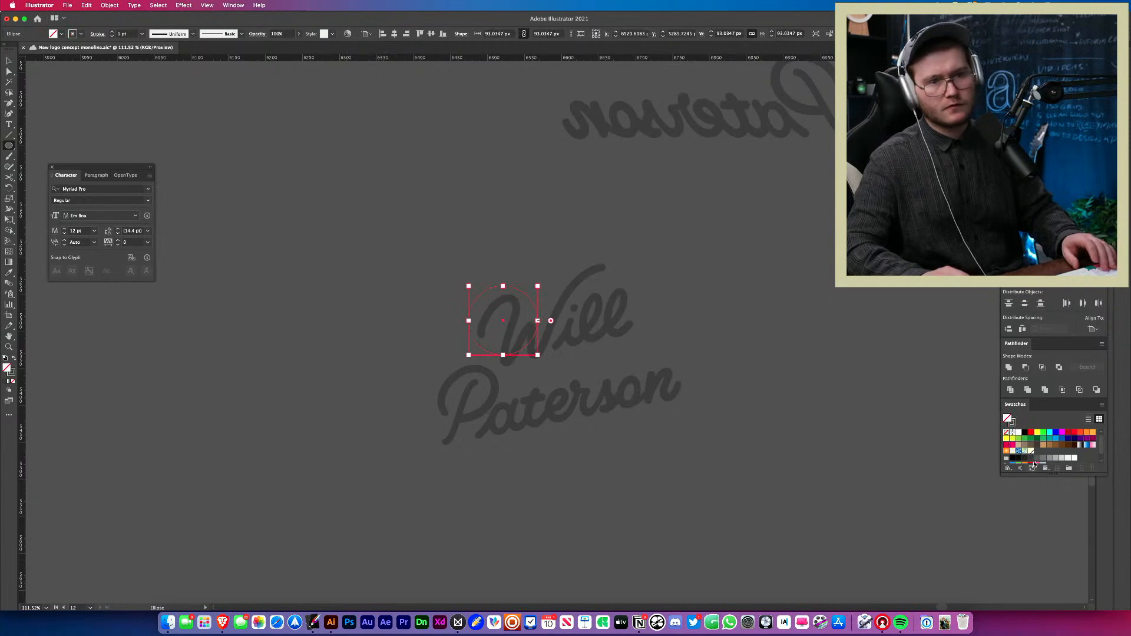
{"action": "left_click", "coordinate": [1073, 434]}
{"action": "key", "text": "v"}
{"action": "left_click", "coordinate": [787, 405]}
- Move the grouped mirrored wordmark slightly up towards the orange artboard
{"action": "key", "text": "space"}
{"action": "left_click_drag", "start_coordinate": [524, 345], "coordinate": [445, 316]}
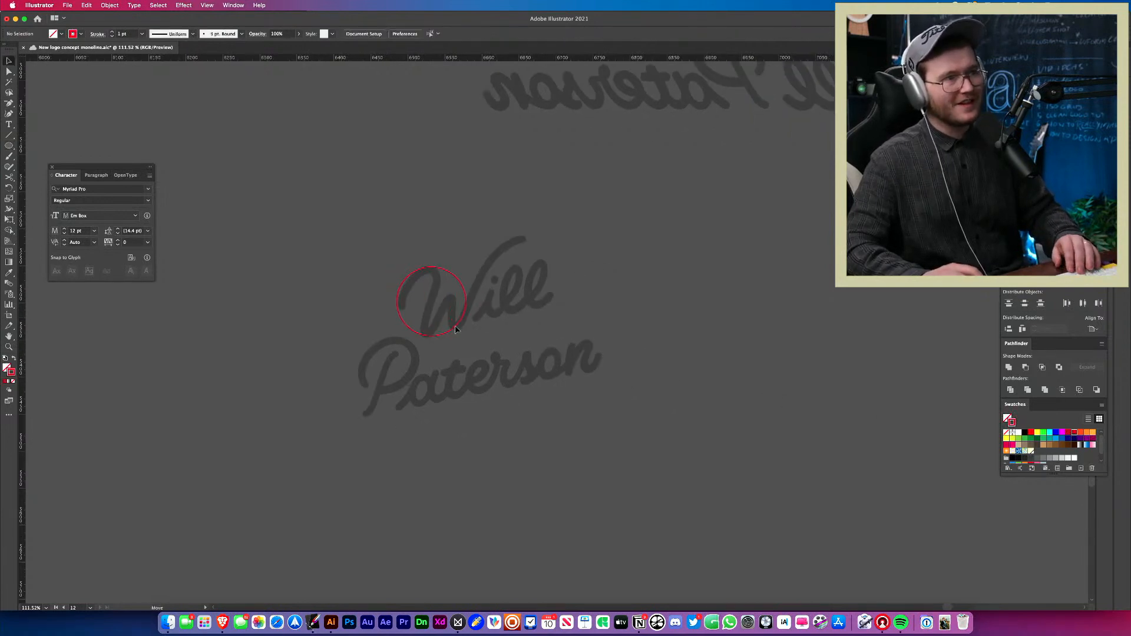
{"action": "key", "text": "z"}
{"action": "left_click_drag", "start_coordinate": [538, 366], "coordinate": [445, 464]}
{"action": "key", "text": "space"}
{"action": "left_click_drag", "start_coordinate": [608, 450], "coordinate": [384, 475]}
{"action": "key", "text": "space"}
{"action": "key", "text": "v"}
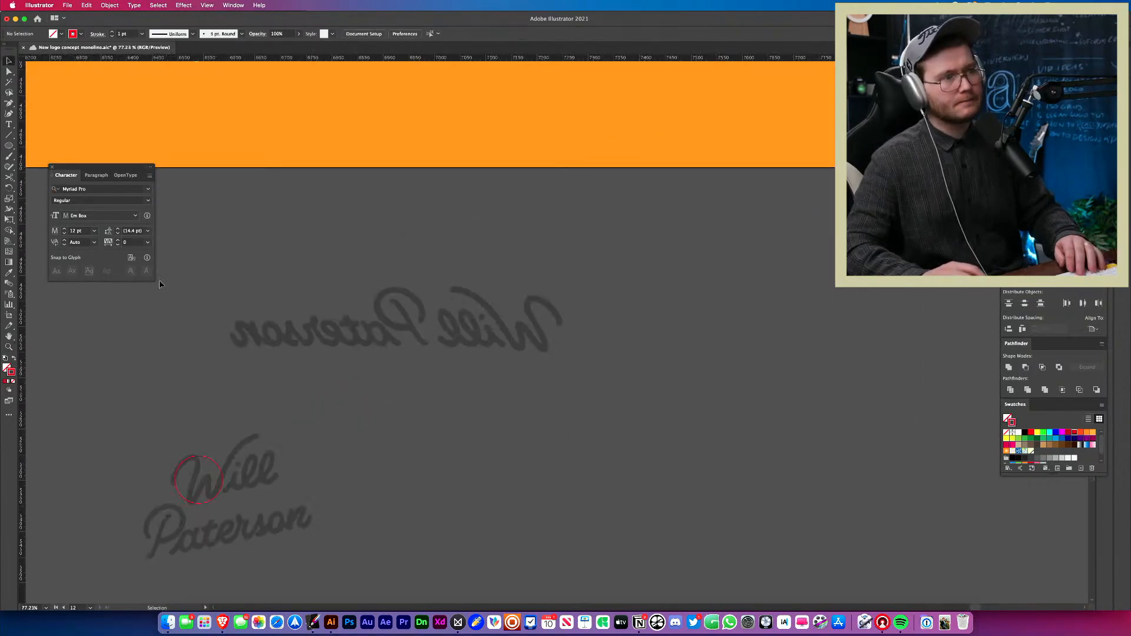
{"action": "left_click_drag", "start_coordinate": [525, 340], "coordinate": [528, 312]}
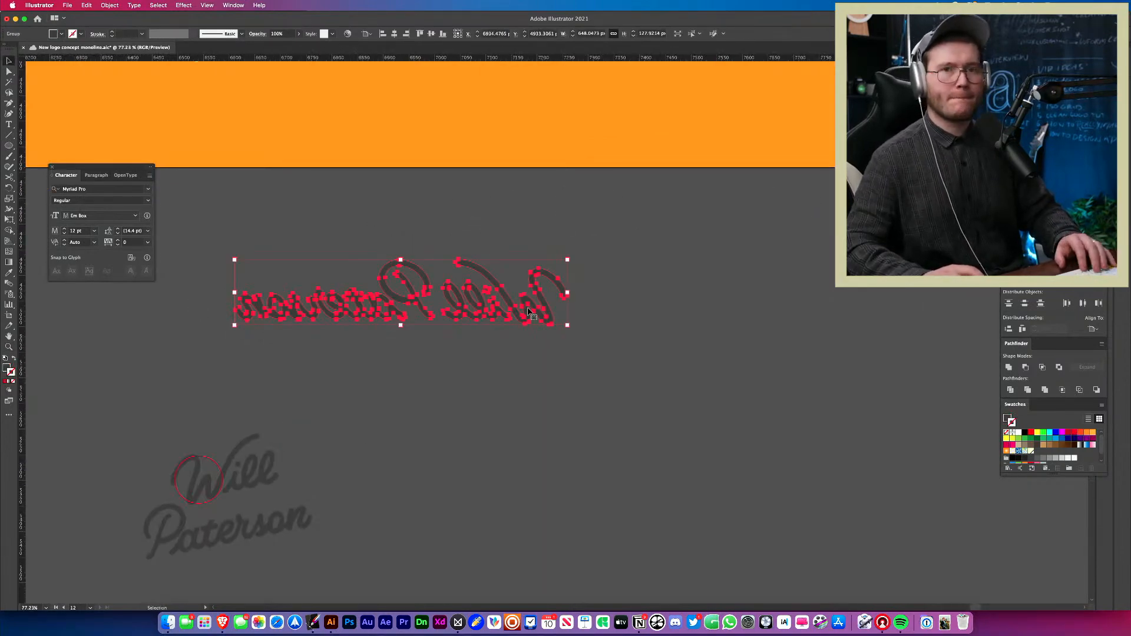